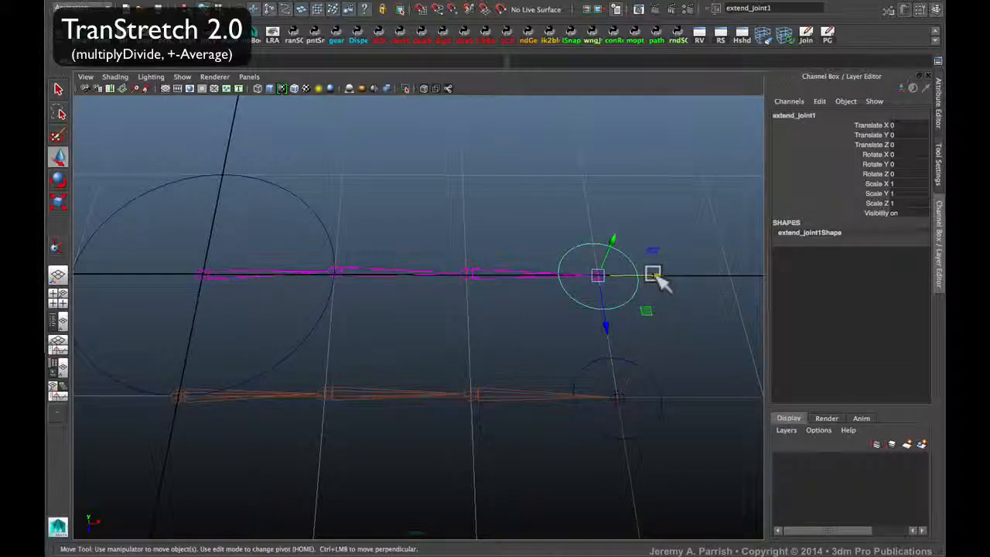
Test the upper chain's stretch by moving extend_joint1 along X, and inspect joint3's mdiv_Stretch_joint1 and mdiv_GenScale_joint1 inputs.
drag(659, 274, 700, 280)
key(ctrl+z)
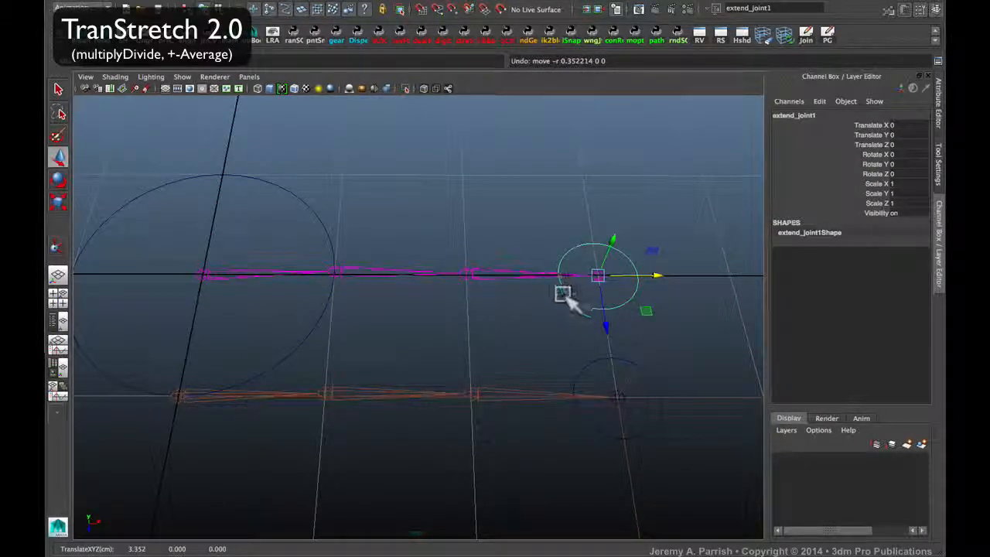
click(523, 271)
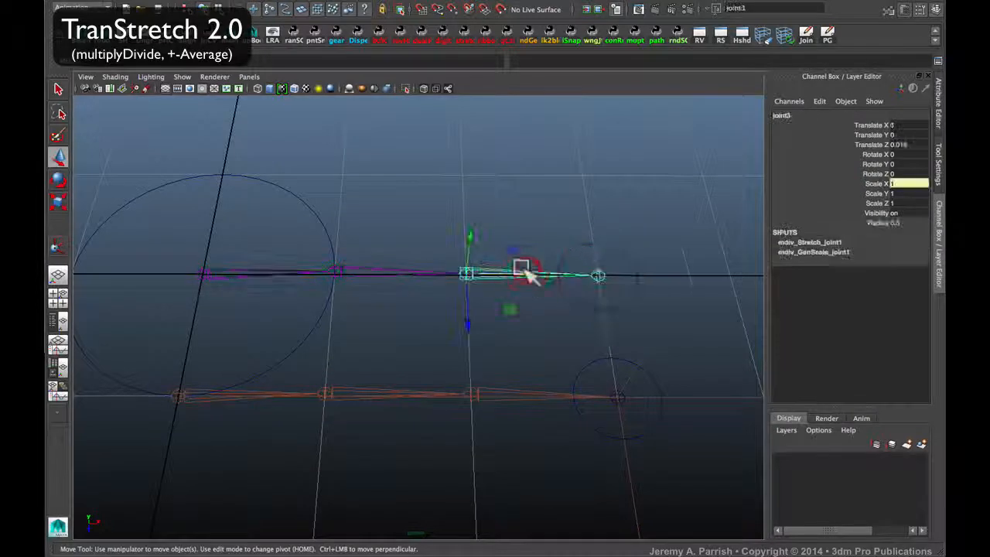
click(801, 243)
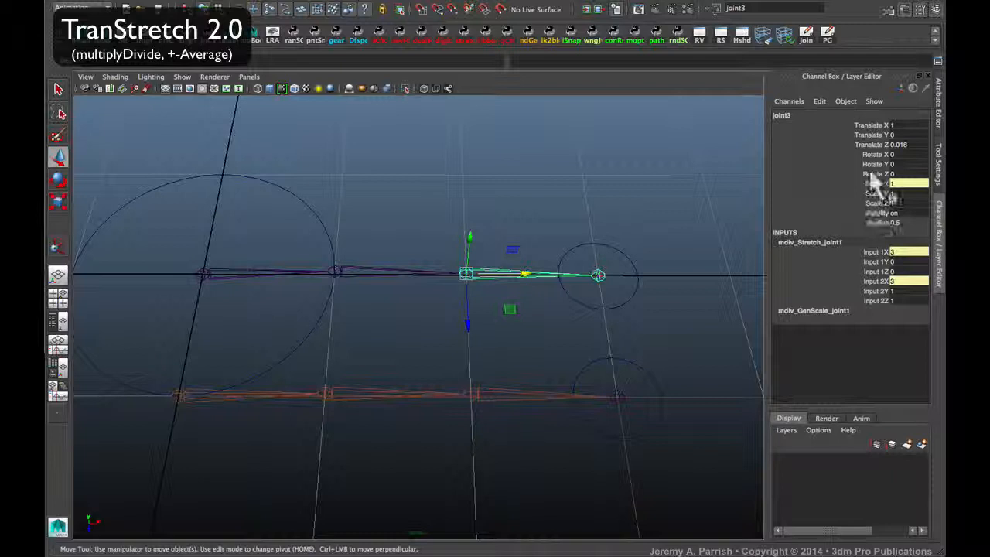
click(796, 310)
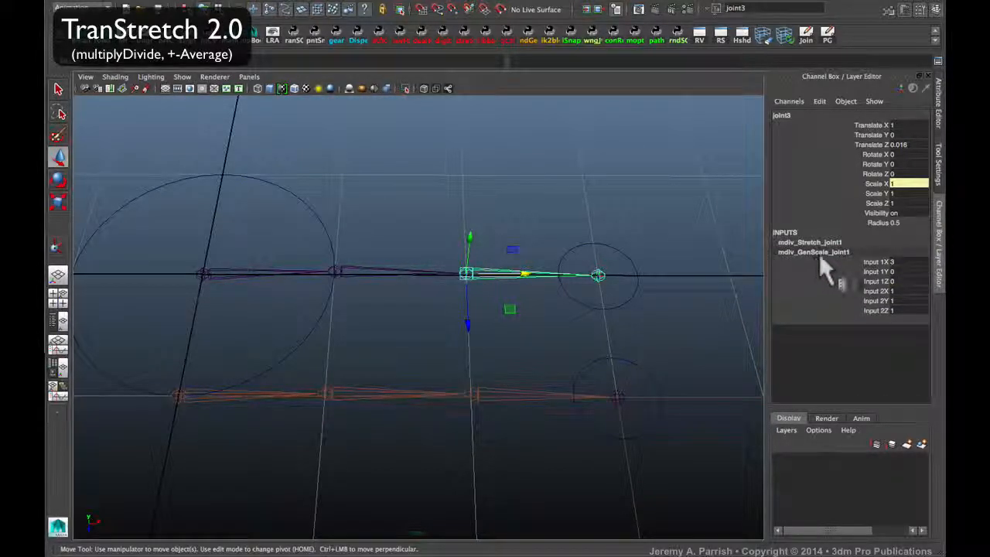
middle_drag(801, 249, 789, 250)
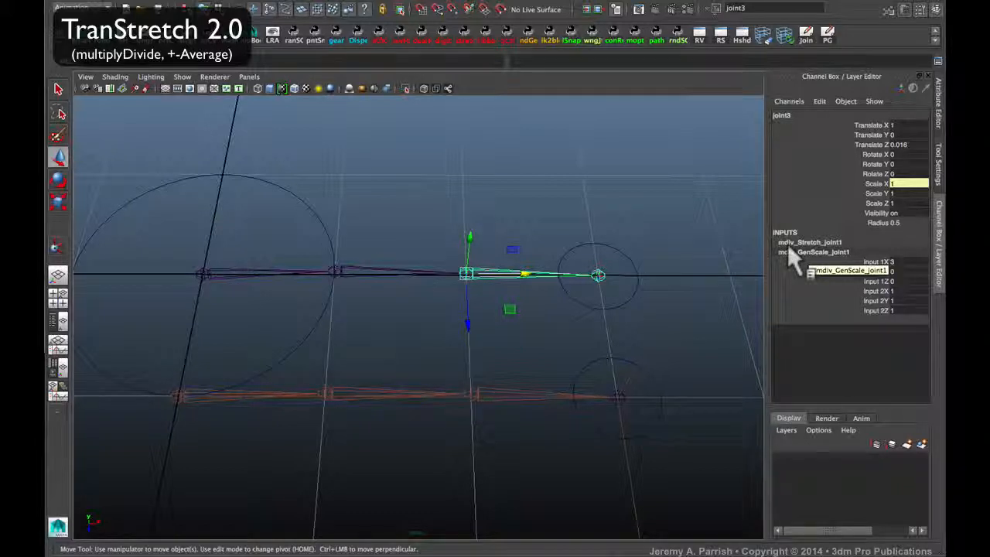
middle_drag(789, 255, 299, 327)
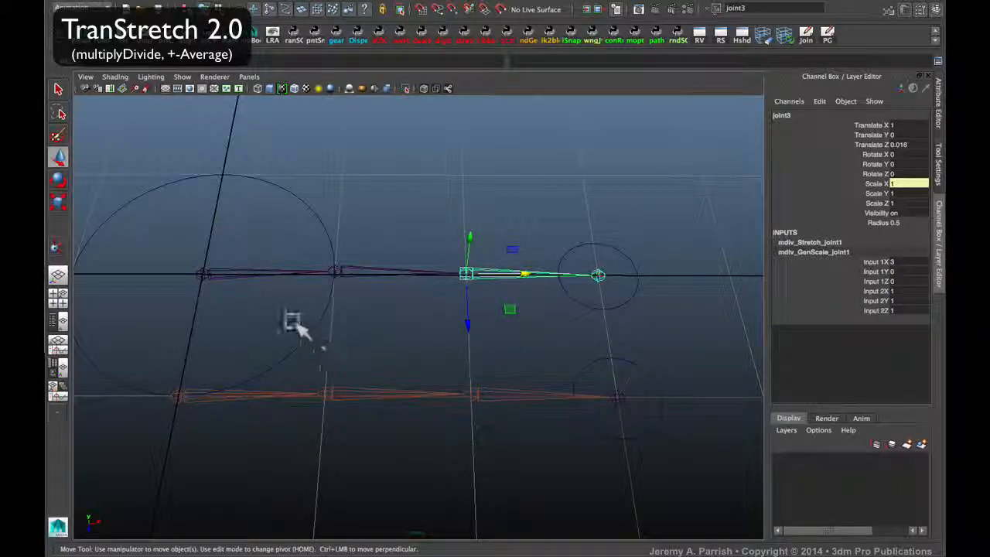
click(348, 341)
click(472, 349)
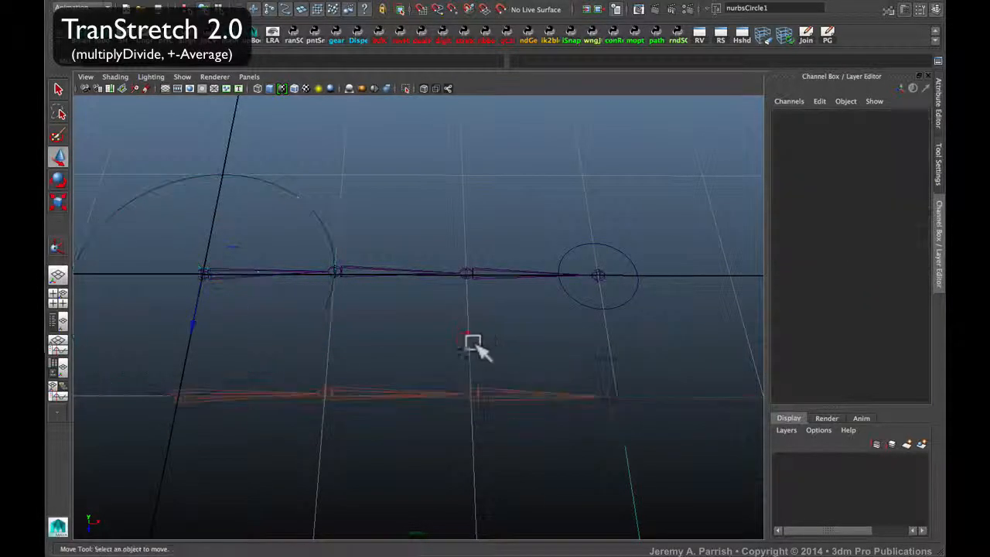
click(628, 303)
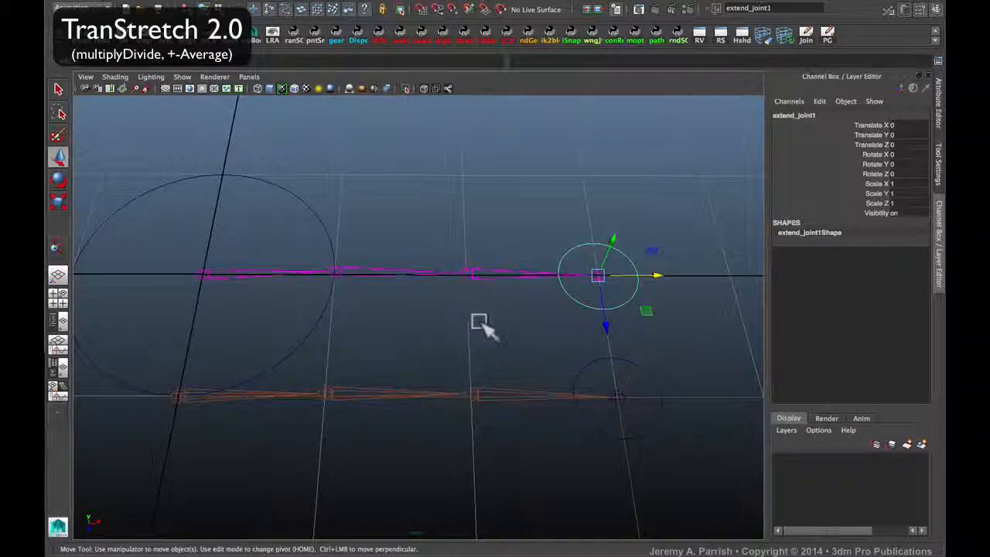
Inspect the lower chain's extend_joint2 control and the driven Translate X channel of jntArm2.
click(459, 332)
click(599, 366)
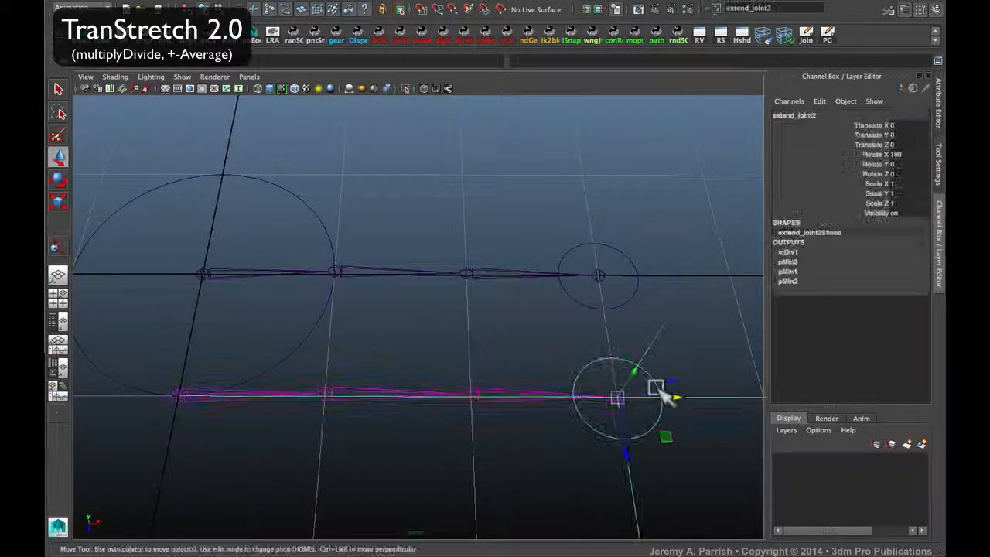
alt+middle_drag(531, 354, 533, 309)
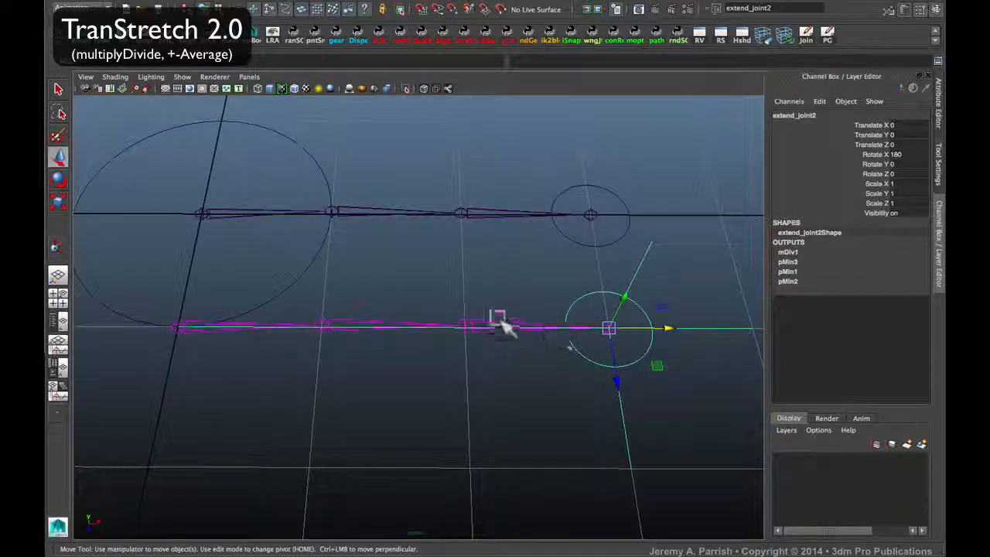
click(499, 318)
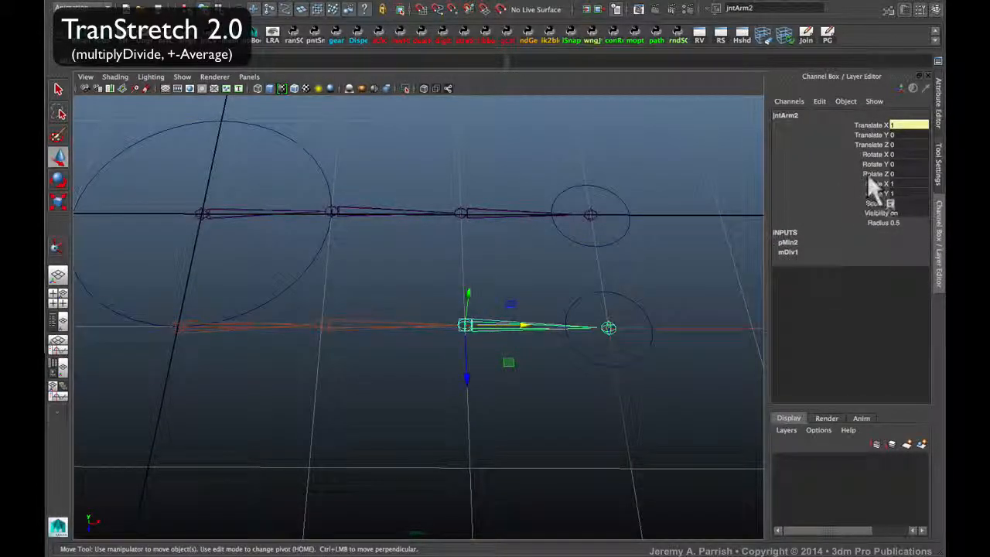
click(855, 121)
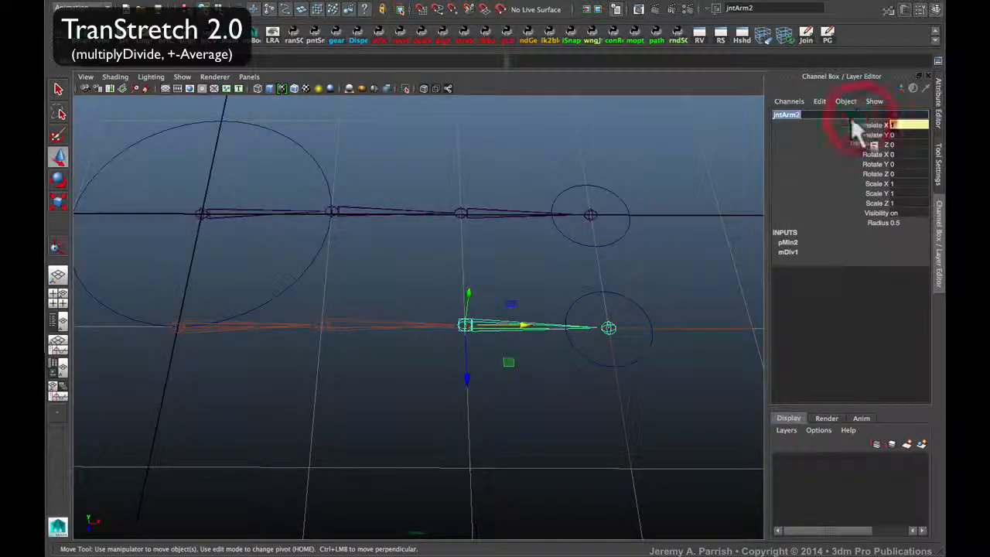
click(858, 122)
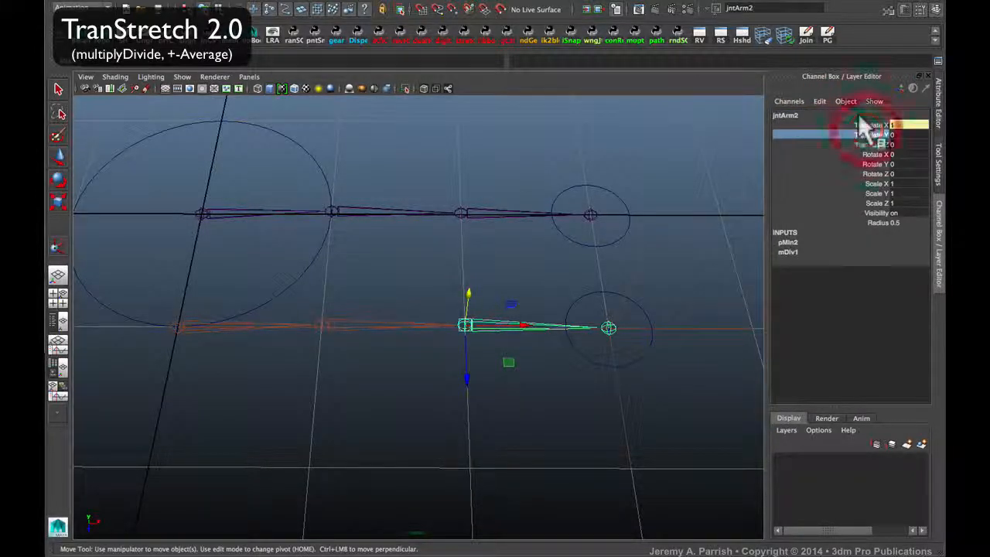
Try stretching the lower joint chain by moving the extend_joint2 control along X.
click(512, 398)
click(631, 356)
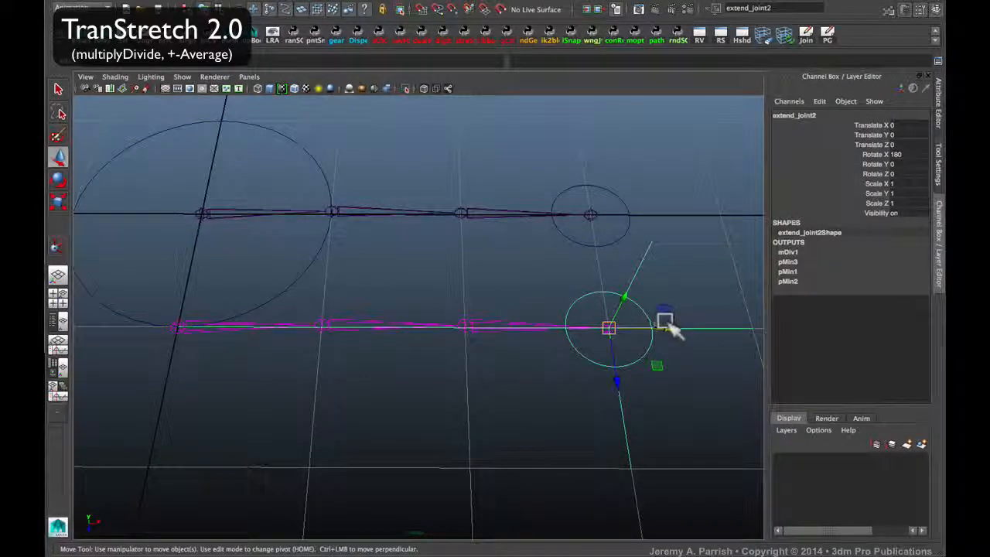
drag(667, 325, 714, 331)
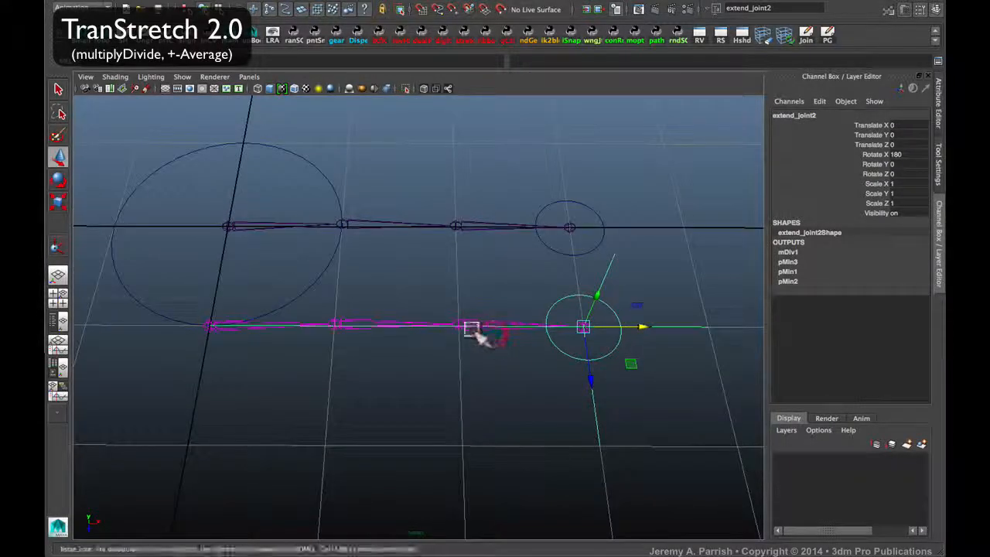
alt+right_drag(472, 330, 471, 340)
alt+middle_drag(473, 328, 506, 318)
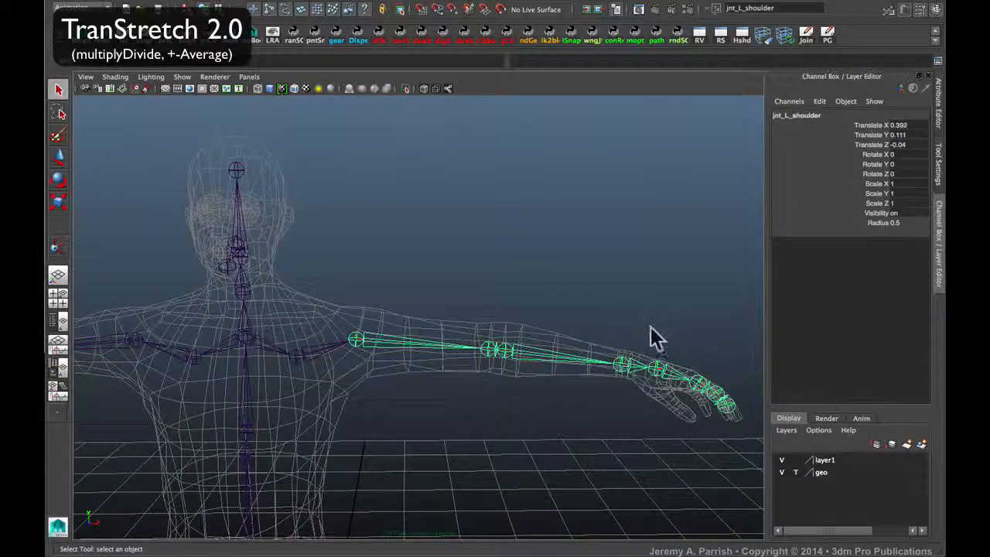
Examine the character's left arm joint chain inside the wireframe mesh from several angles.
alt+drag(552, 219, 568, 237)
alt+right_drag(481, 250, 516, 298)
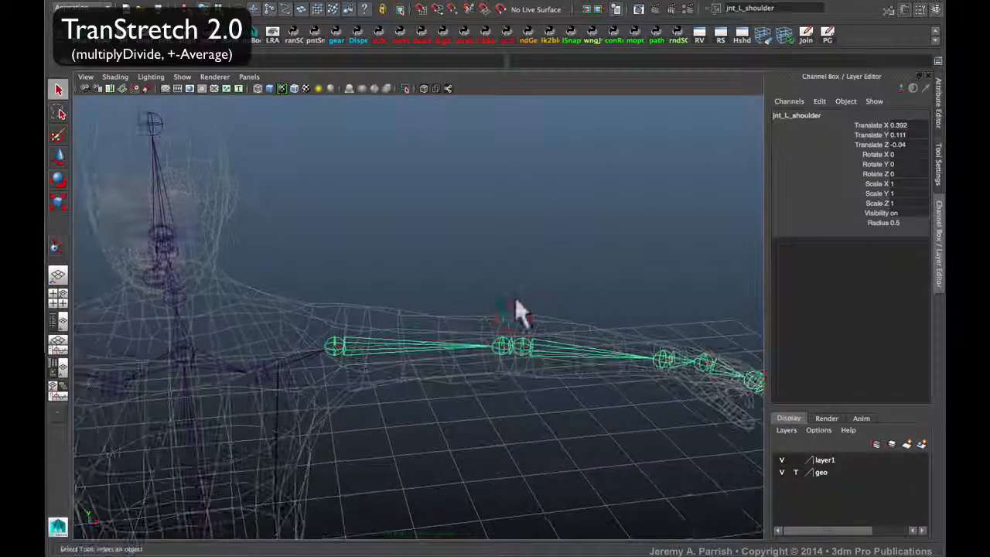
alt+middle_drag(519, 311, 477, 284)
alt+drag(520, 283, 561, 272)
alt+right_drag(611, 280, 617, 253)
alt+middle_drag(620, 282, 619, 254)
alt+drag(608, 256, 564, 255)
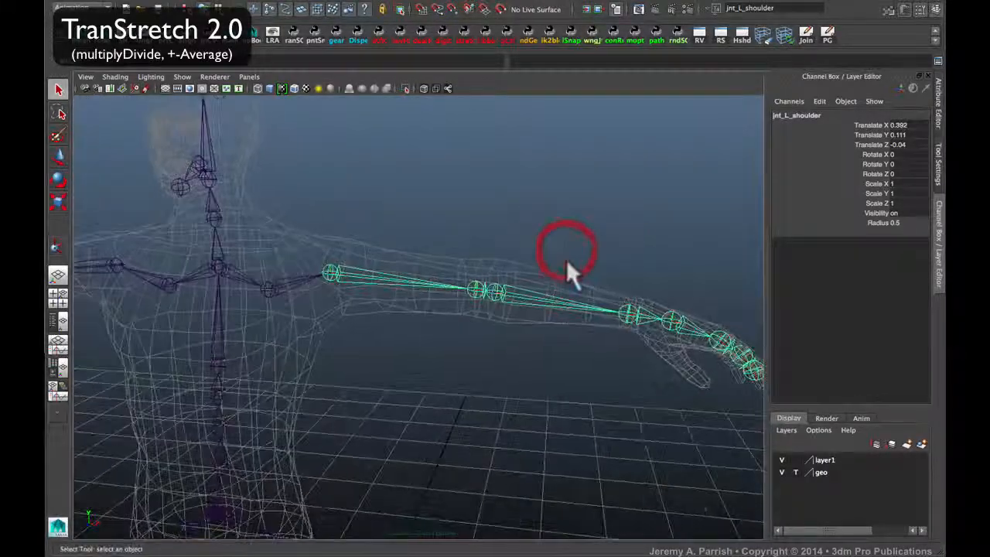
alt+middle_drag(567, 261, 546, 300)
mouse_move(546, 307)
alt+mouse_down()
mouse_move(562, 299)
mouse_move(537, 308)
alt+mouse_up()
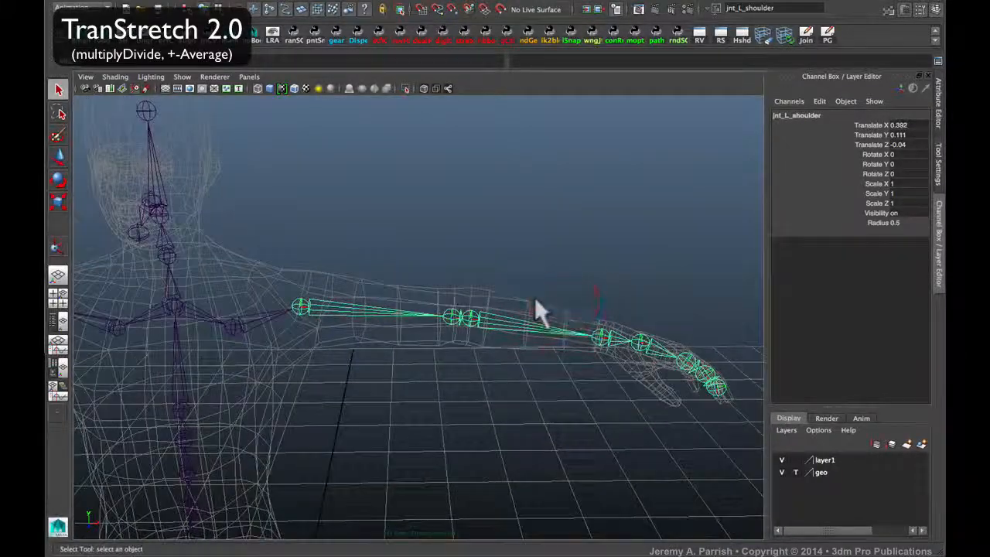
Check the left arm joints one by one from the shoulder through jnt_L_elbow1 and jnt_L_elbow2 to jnt_L_wrist.
click(329, 311)
click(449, 316)
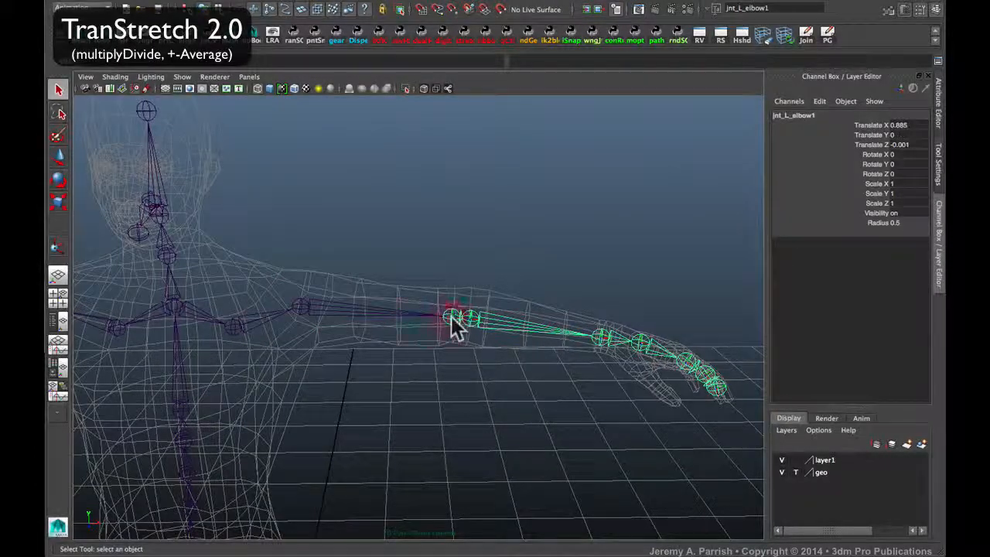
click(473, 317)
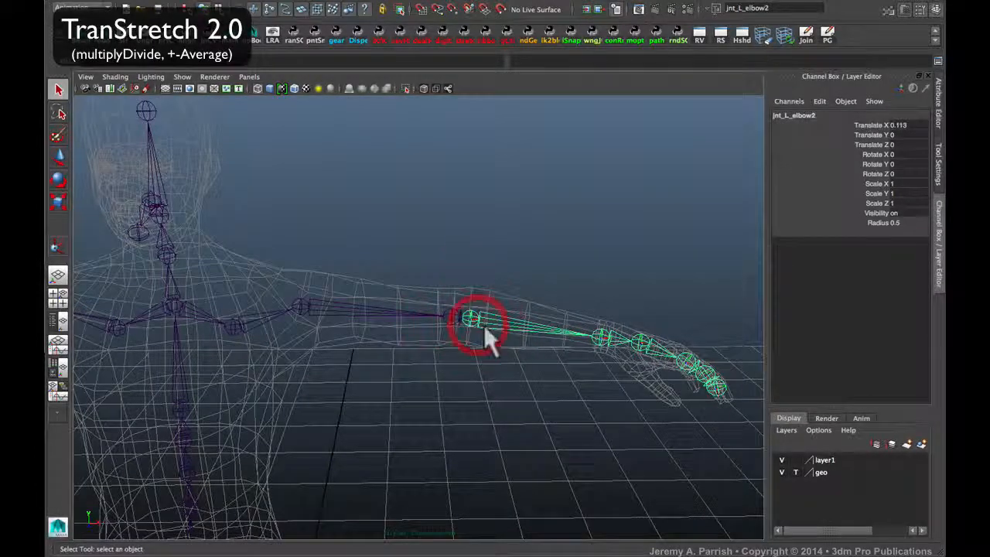
click(600, 338)
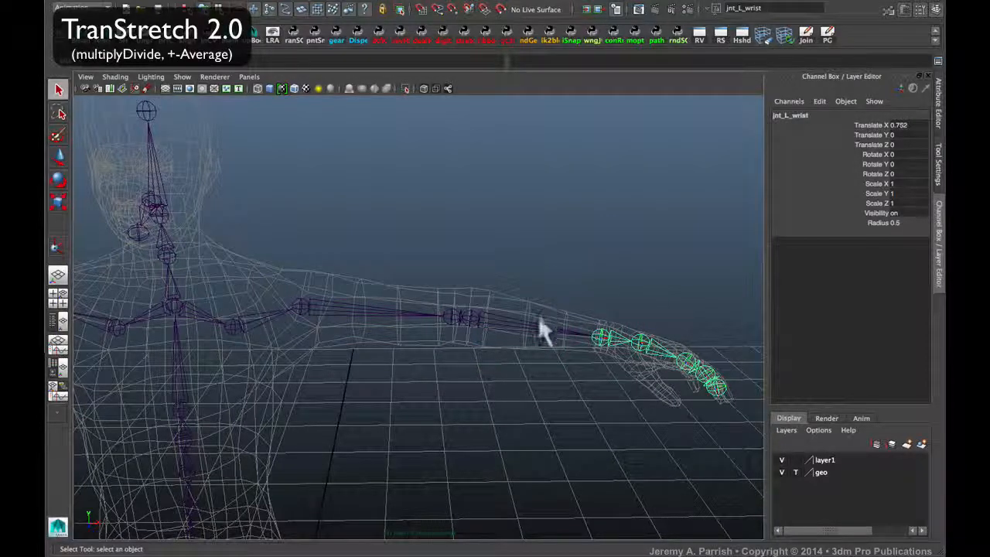
Review the arm's span by selecting its start joint jnt_L_shoulder and its end joint jnt_L_wrist.
alt+drag(539, 320, 557, 336)
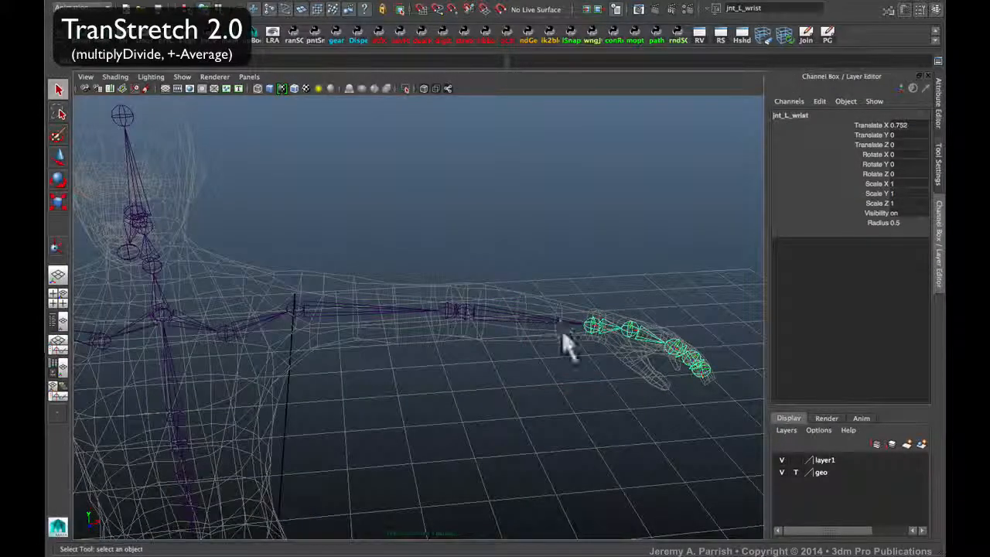
alt+right_drag(562, 332, 558, 371)
alt+middle_drag(570, 361, 539, 348)
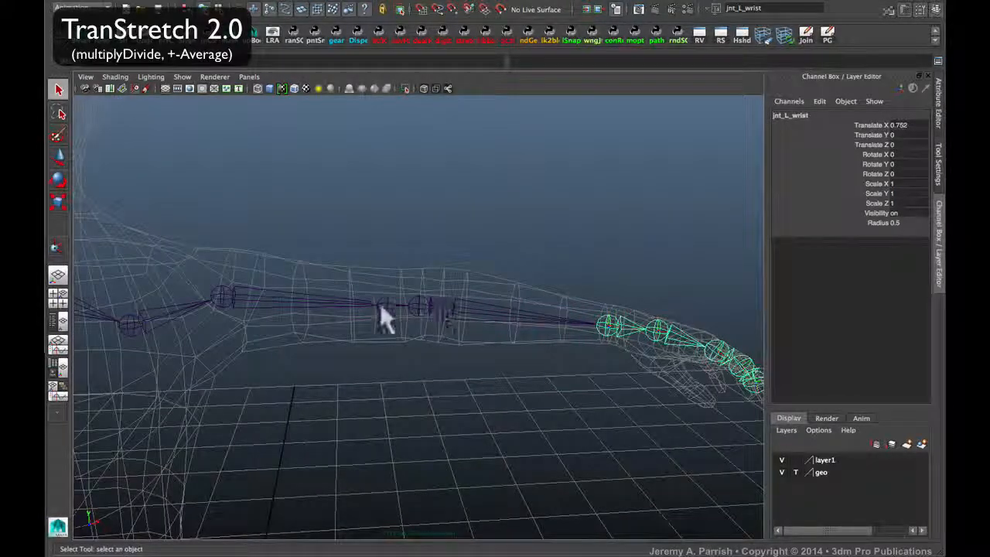
click(230, 294)
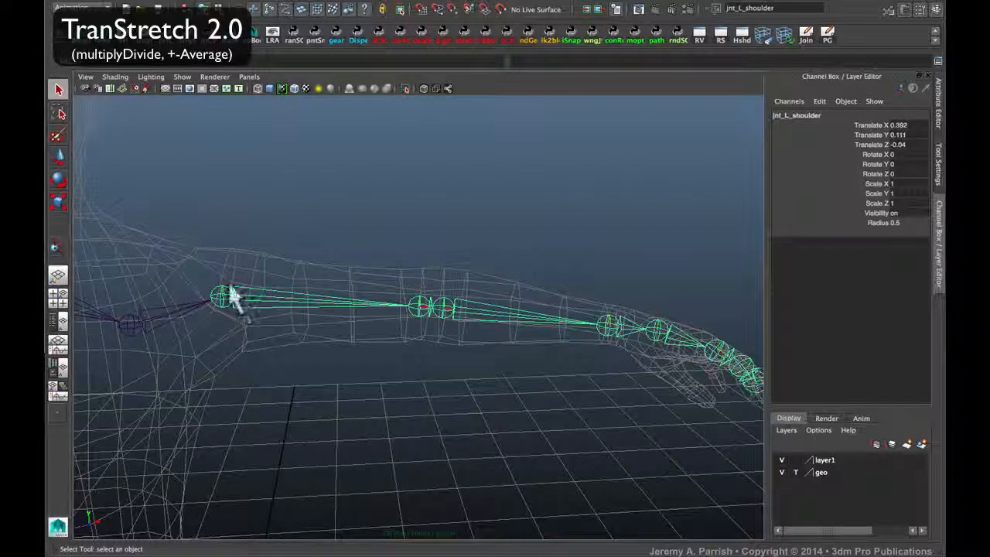
alt+drag(272, 326, 183, 365)
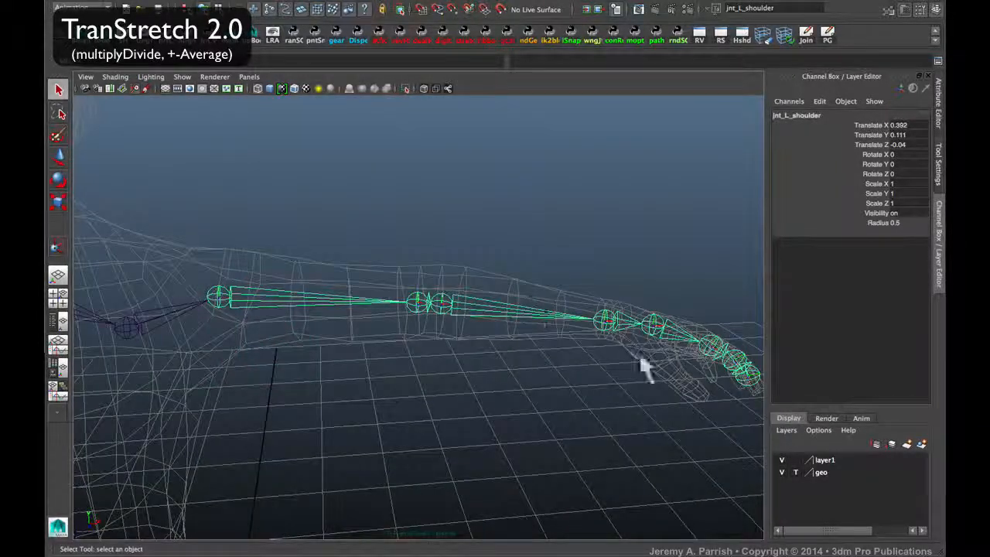
click(222, 295)
click(603, 321)
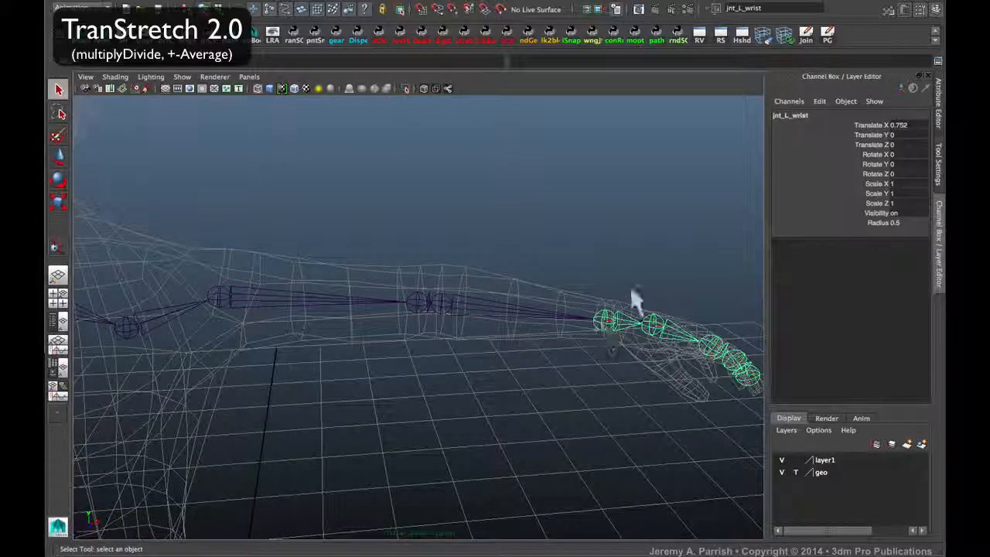
Try scaling jnt_L_wrist along X by about 2.05 and clear the selection.
click(604, 321)
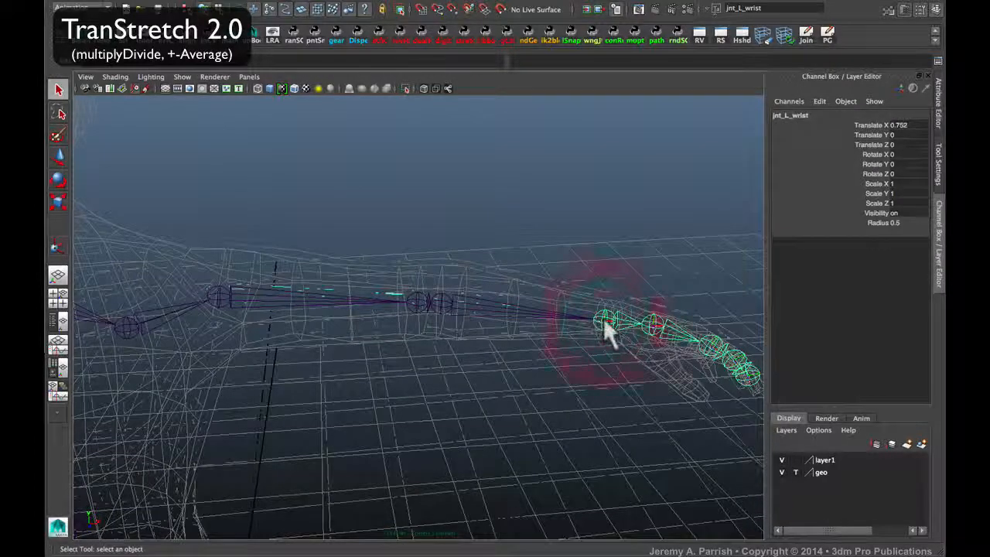
key(r)
drag(656, 331, 686, 332)
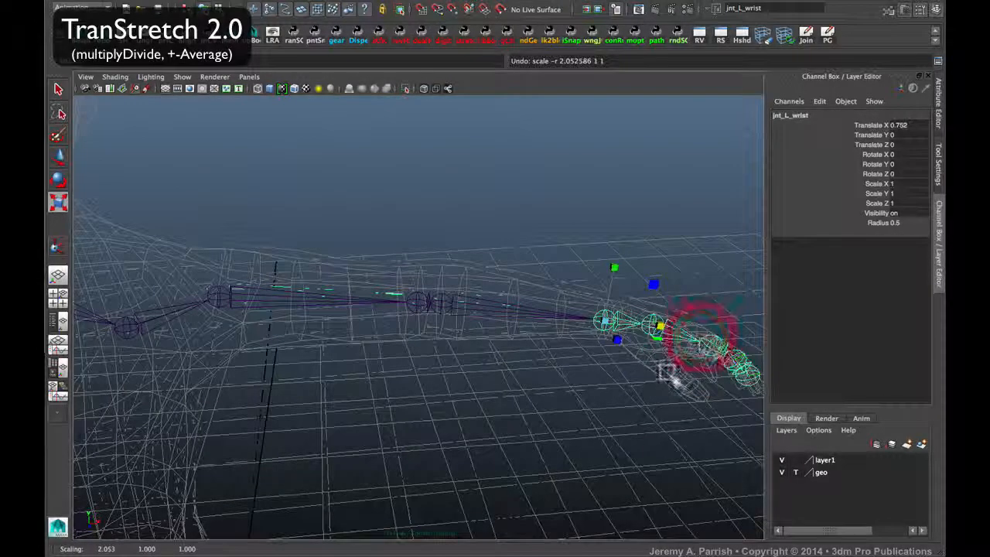
click(556, 399)
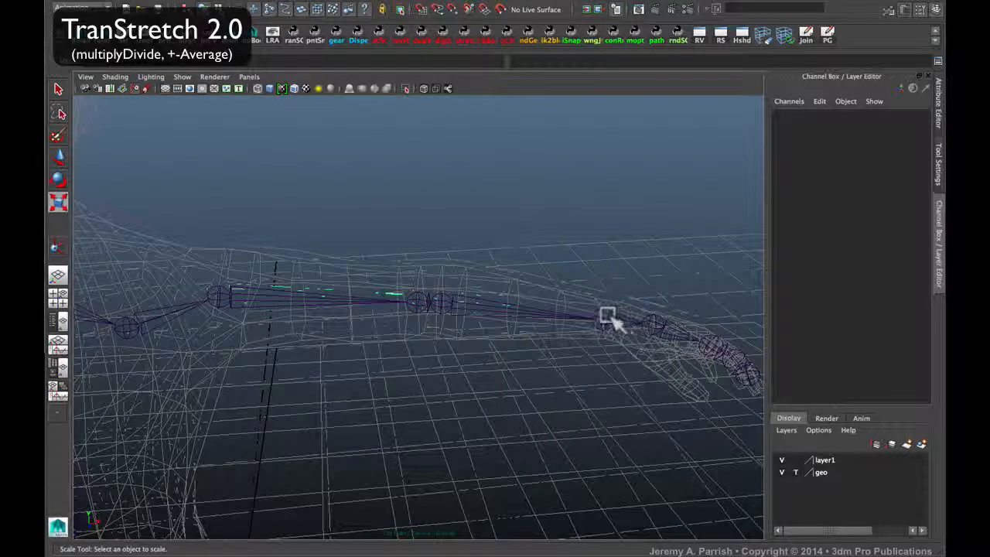
Check jnt_L_wrist and jnt_L_elbow2, and leave jnt_L_shoulder selected with the Select tool active.
click(615, 319)
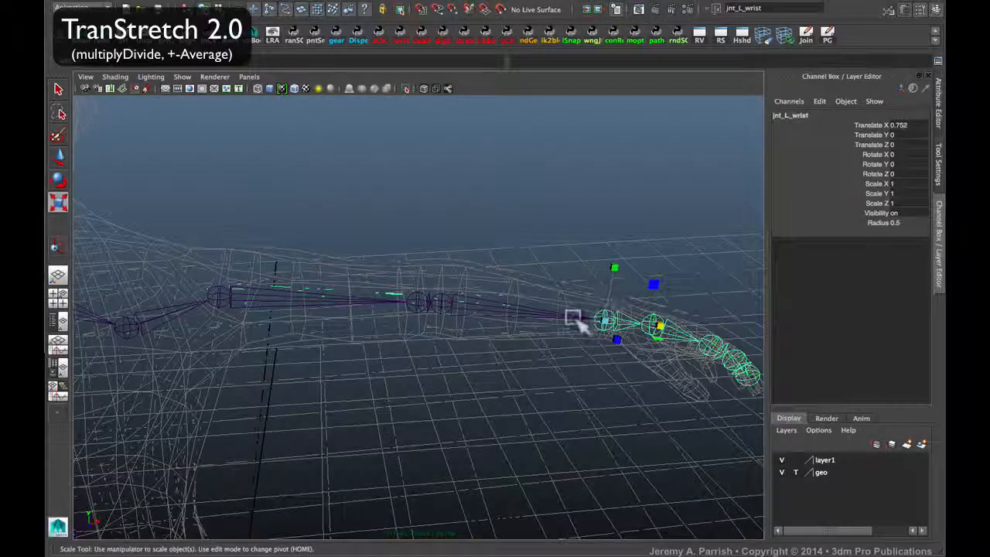
click(460, 303)
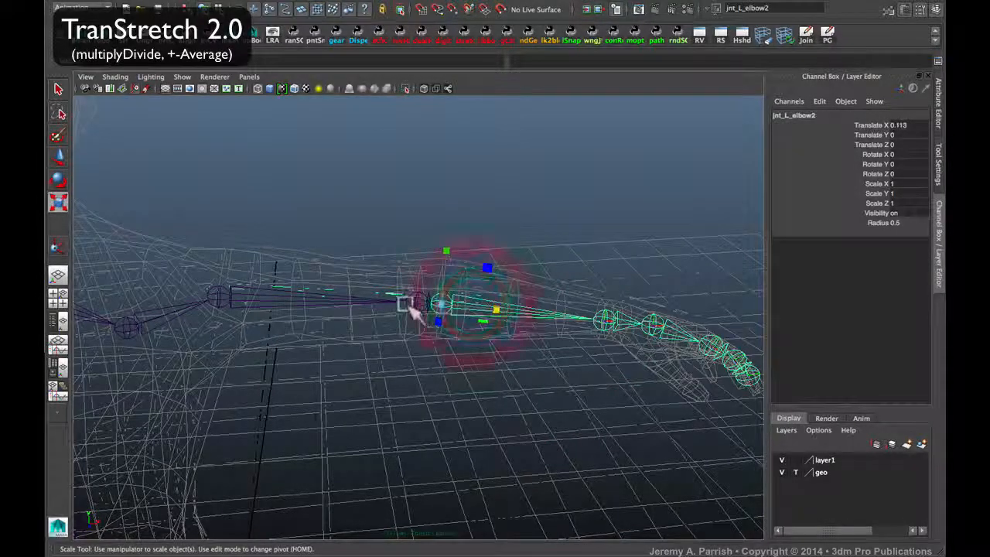
click(238, 296)
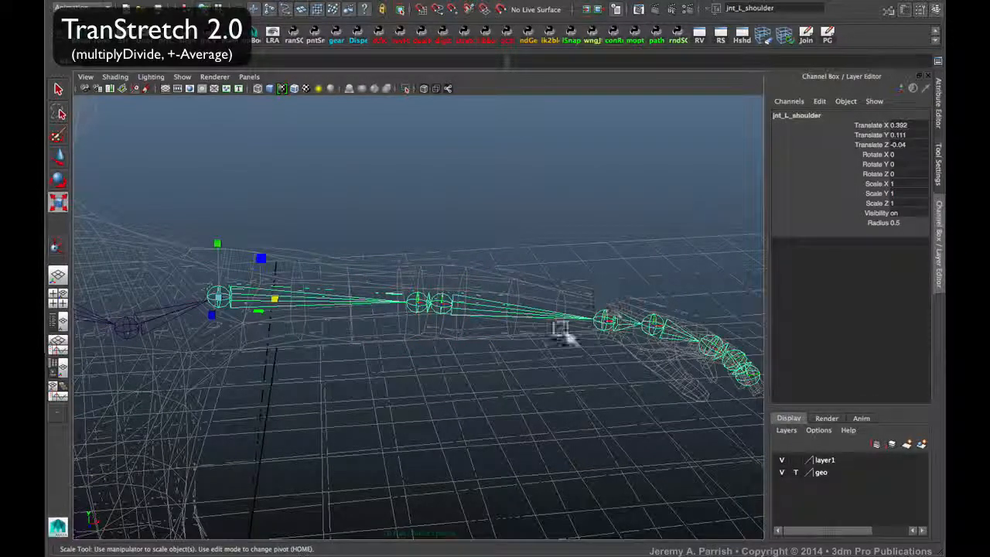
alt+right_drag(504, 354, 422, 304)
alt+drag(422, 304, 434, 326)
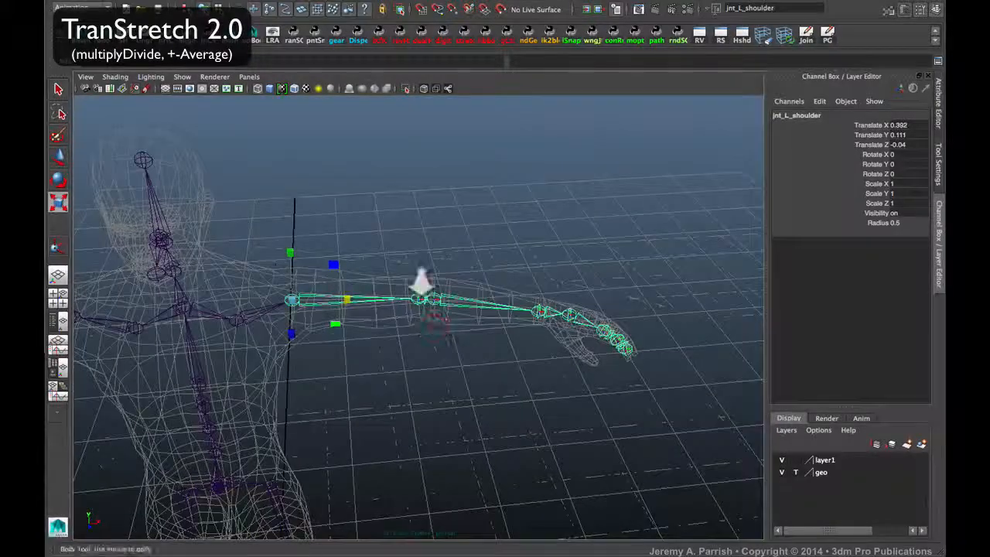
alt+right_drag(421, 282, 493, 347)
alt+drag(494, 346, 492, 337)
key(q)
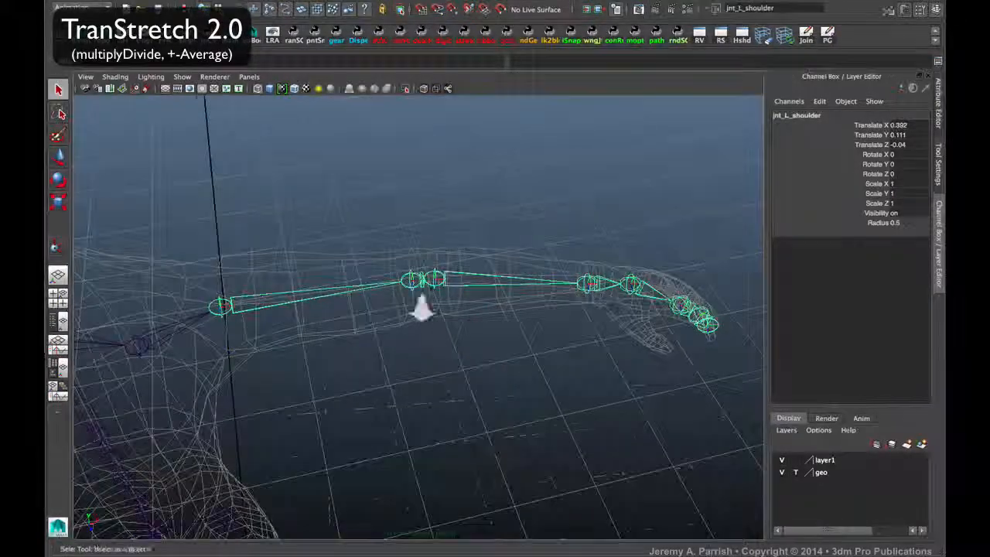
Check the left arm's jnt_L_shoulder, jnt_L_elbow1 and jnt_L_elbow2 one after another from a closer view.
alt+right_drag(422, 308, 442, 353)
alt+middle_drag(457, 309, 419, 348)
alt+drag(416, 349, 403, 326)
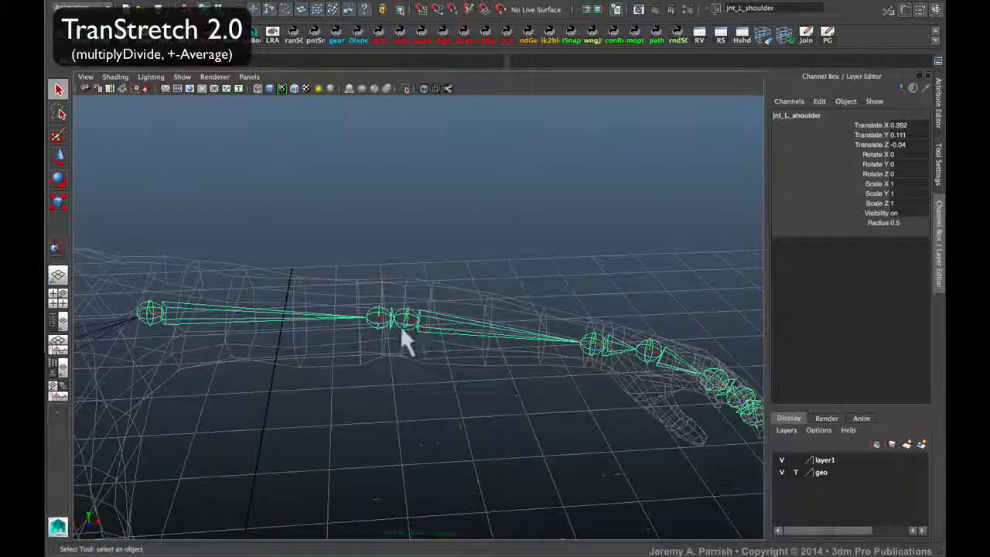
click(374, 321)
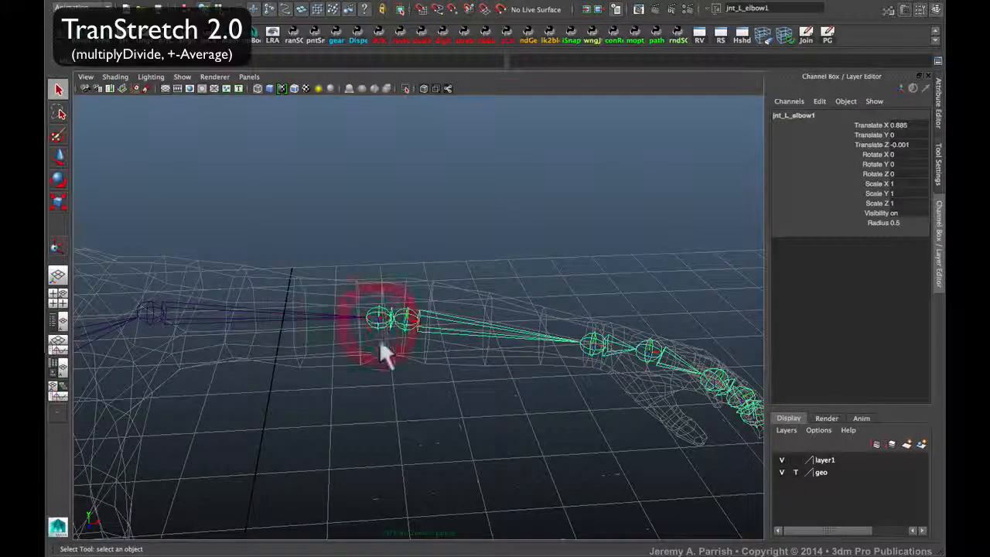
click(401, 319)
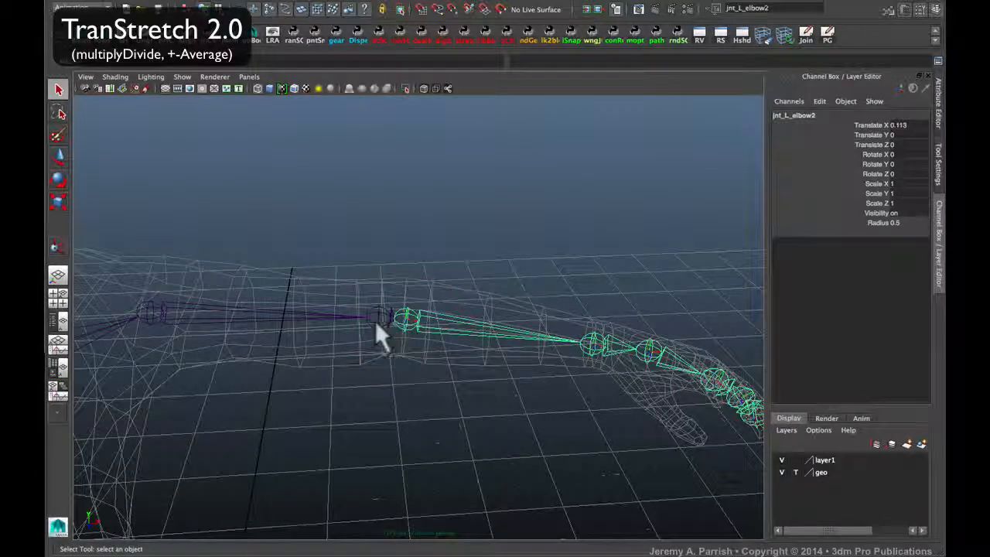
click(176, 318)
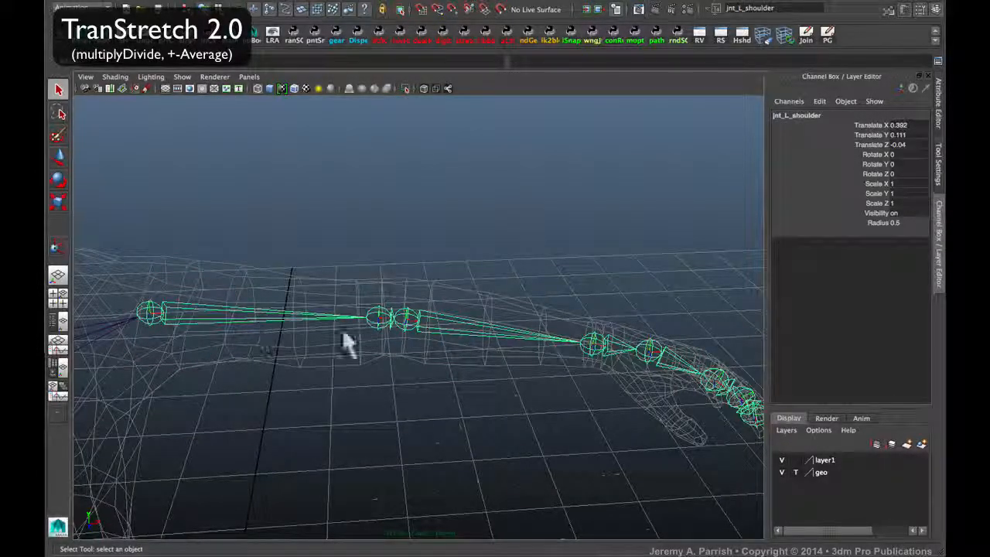
click(375, 318)
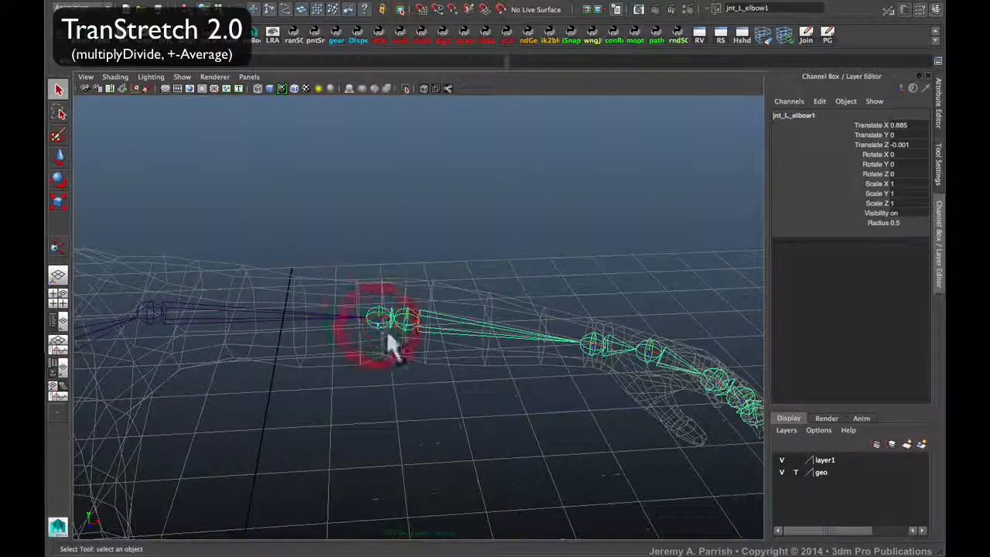
click(404, 320)
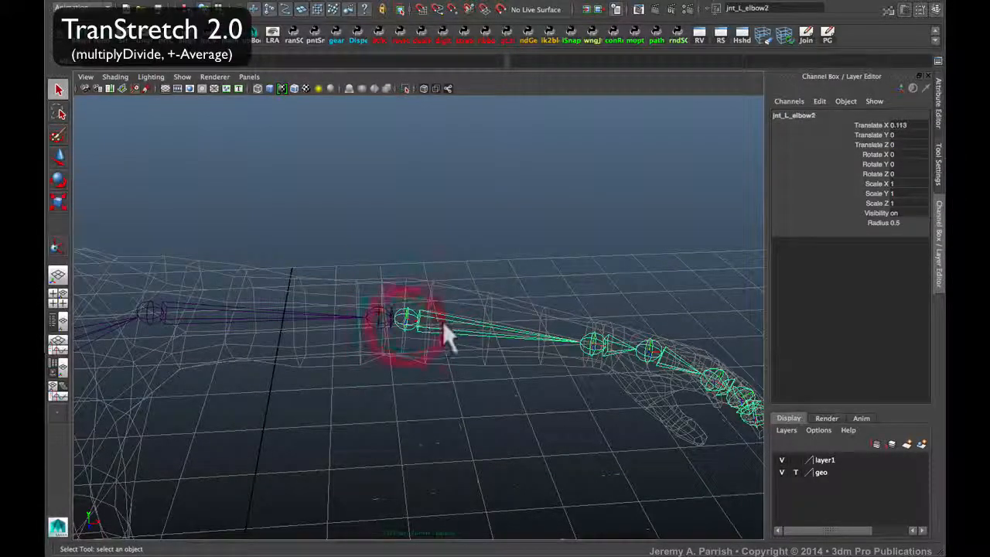
Go over the elbow and wrist joints once more, clear the selection, and show the whole left arm with the torso.
click(372, 316)
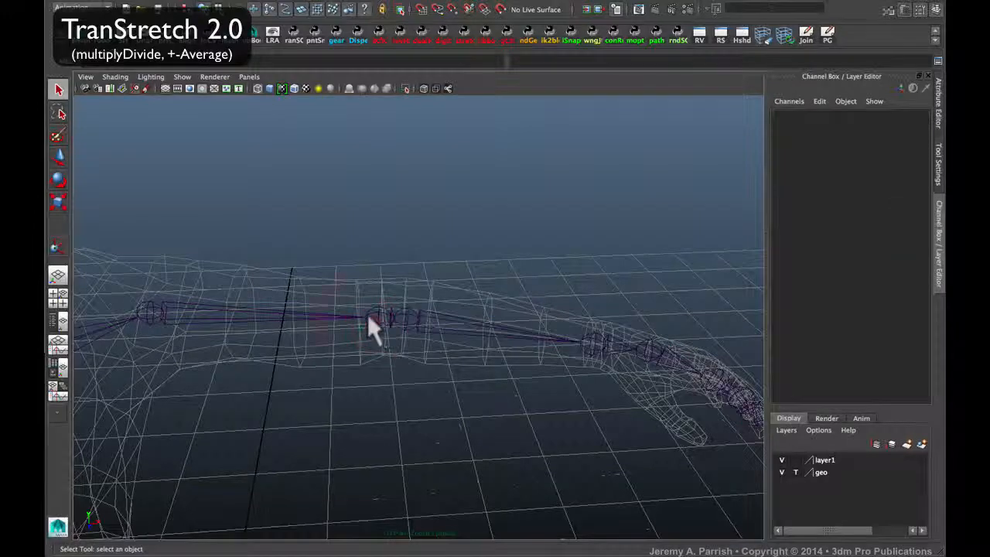
click(374, 319)
click(410, 321)
click(593, 352)
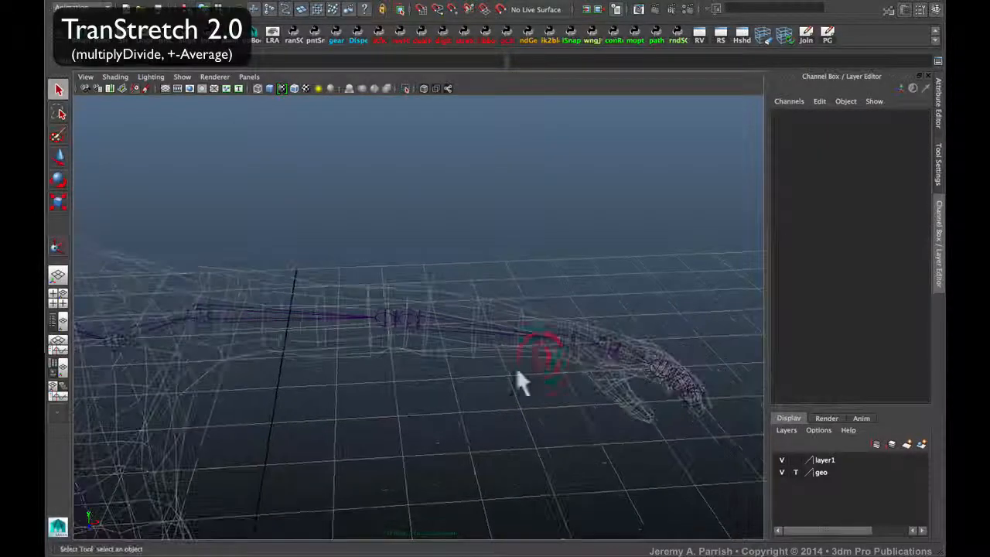
alt+drag(516, 367, 529, 345)
alt+right_drag(529, 346, 487, 385)
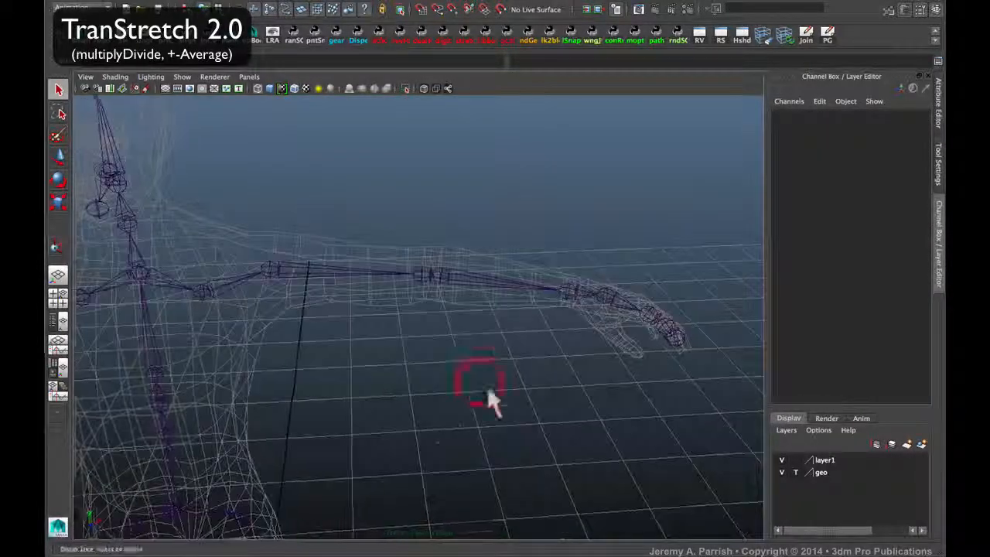
alt+drag(486, 385, 501, 383)
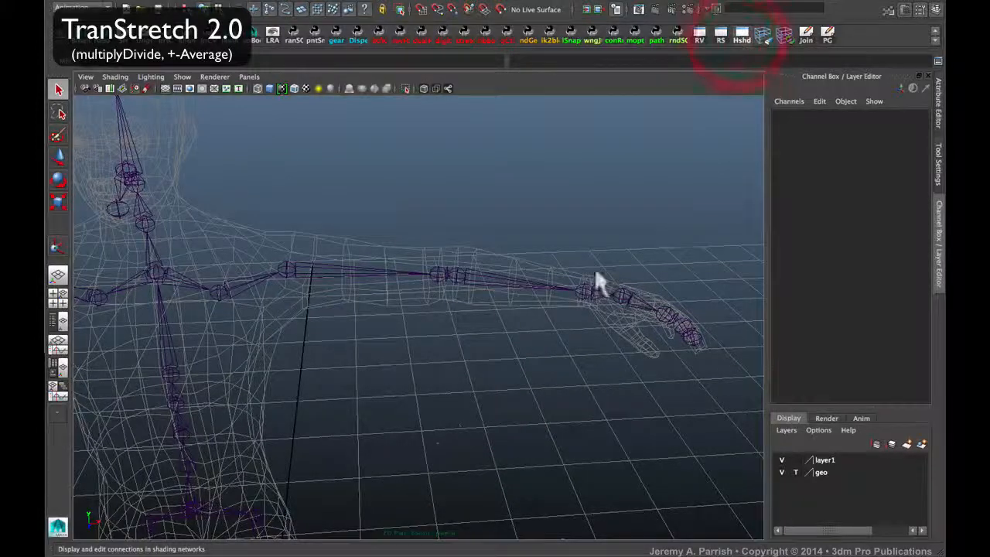
Create a +/- Average utility node in the Hypershade.
click(742, 34)
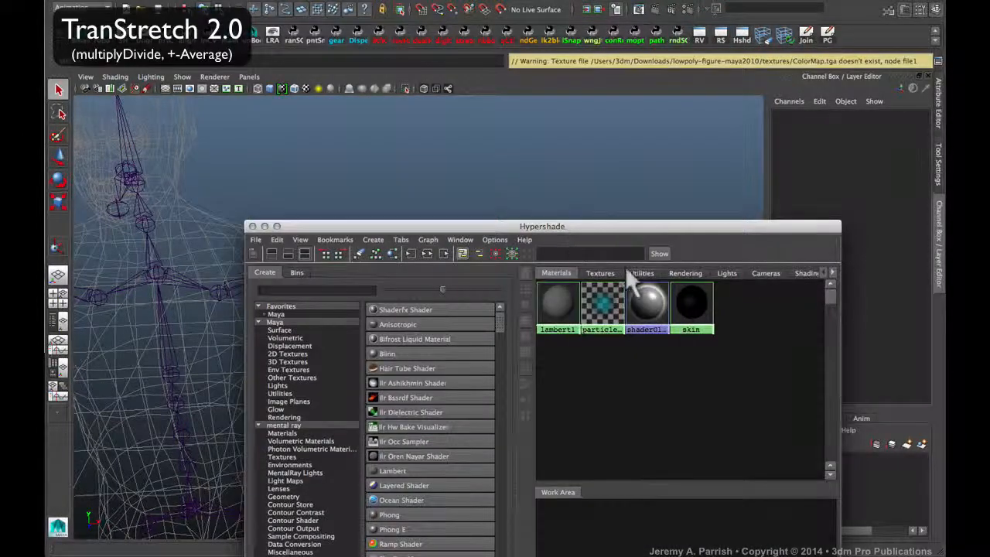
click(640, 273)
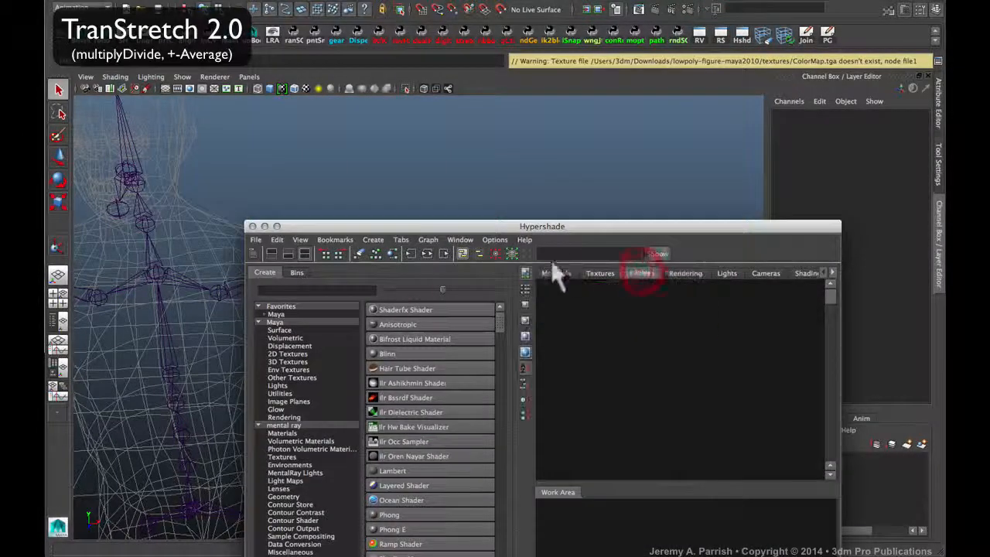
drag(564, 228, 604, 99)
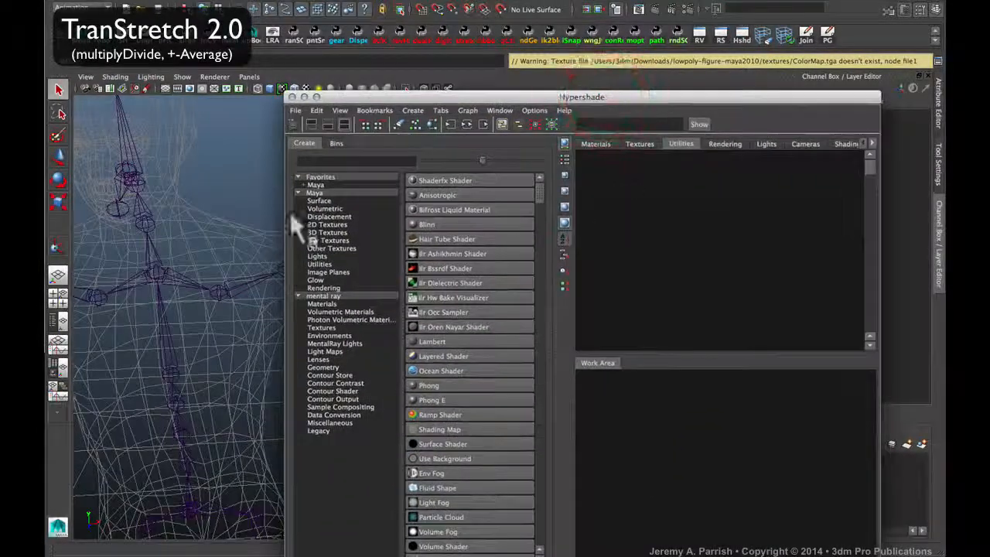
click(320, 263)
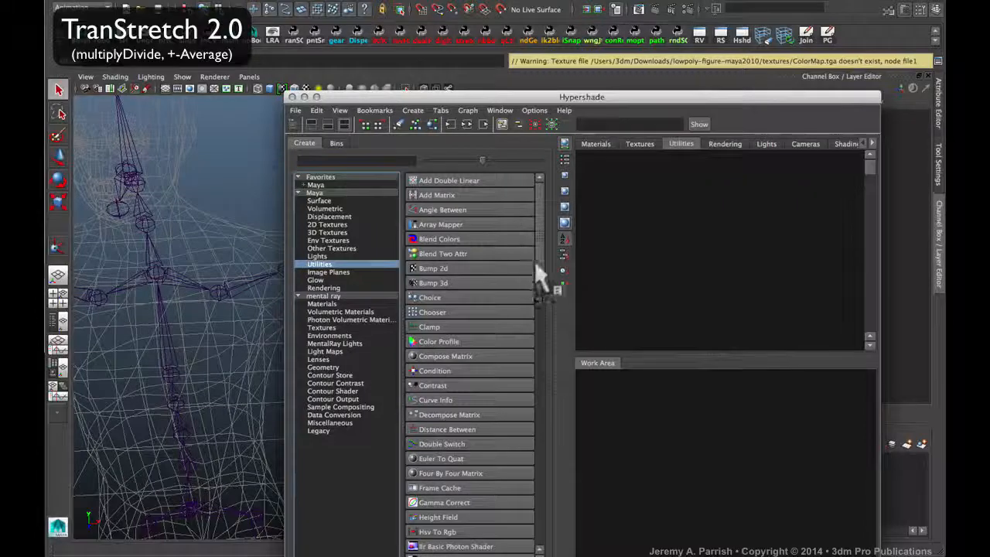
scroll(535, 278, down, 5)
drag(538, 313, 490, 435)
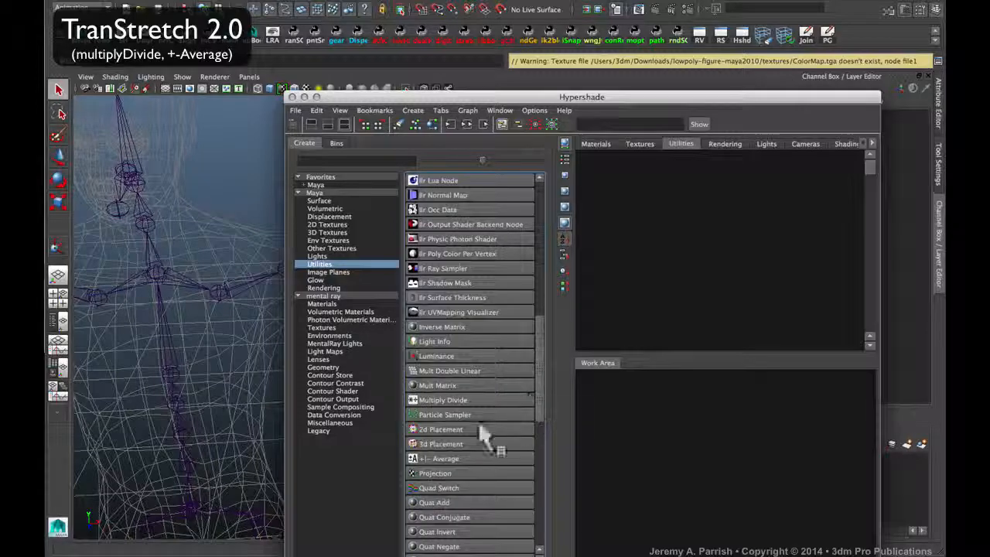
click(441, 454)
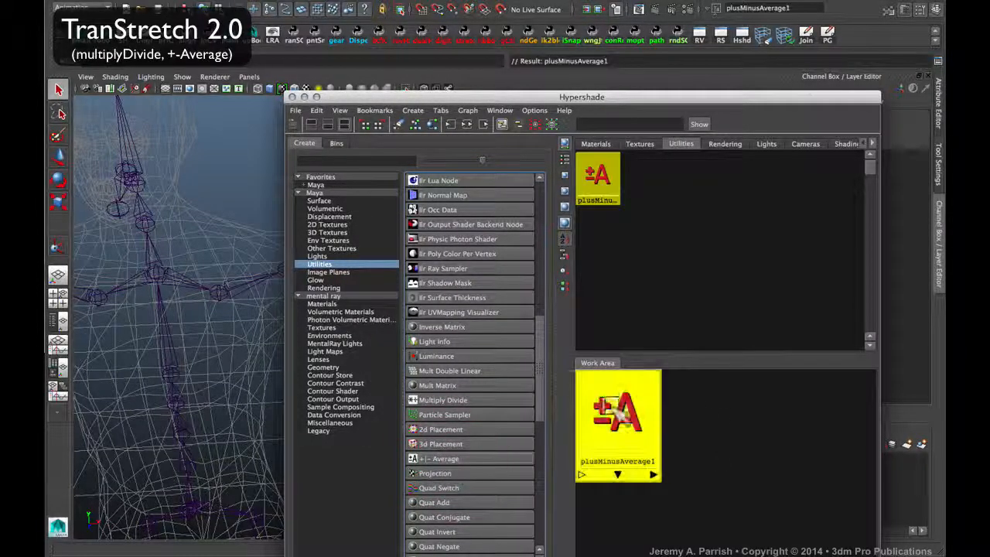
Enlarge the Hypershade's work area and show the attributes of plusMinusAverage1.
drag(599, 91, 493, 10)
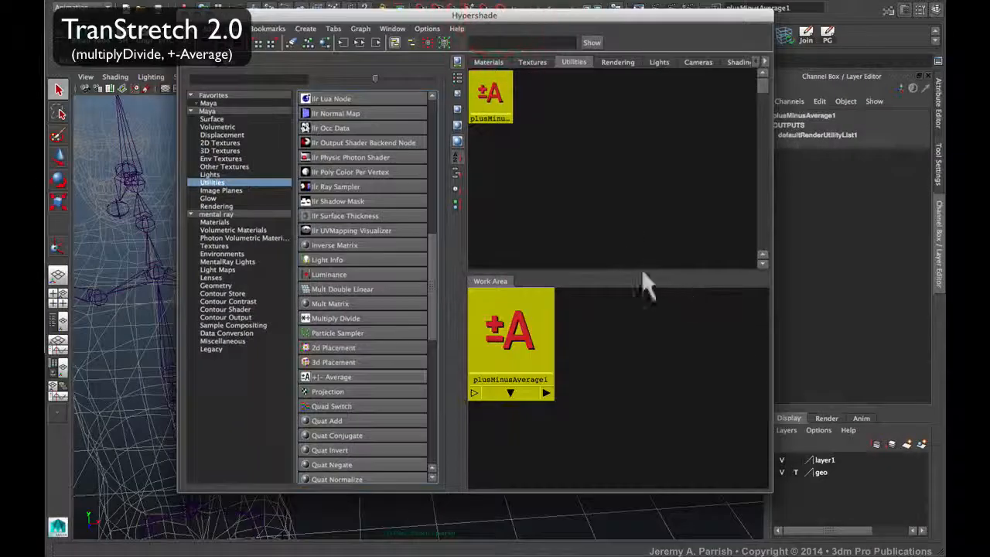
drag(613, 275, 610, 202)
click(495, 93)
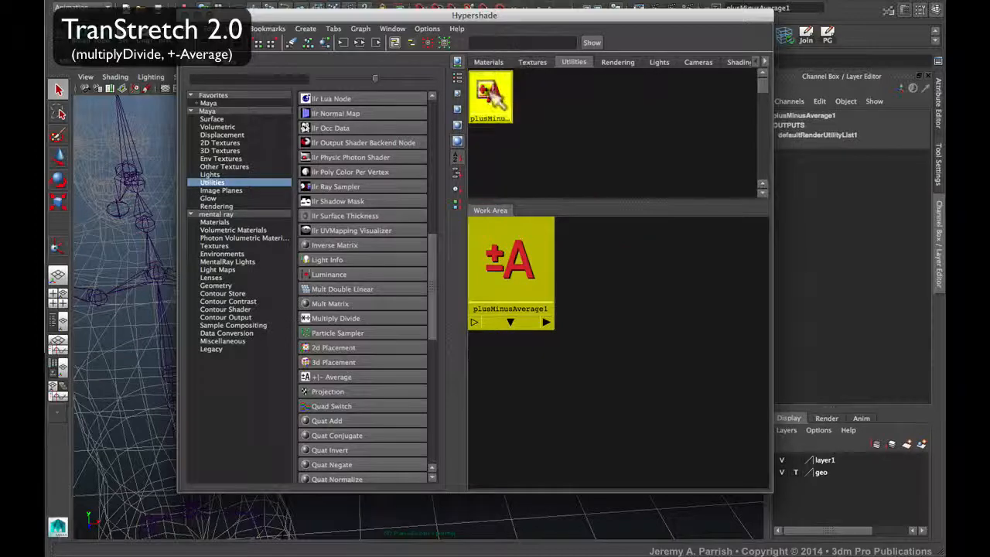
drag(628, 15, 560, 44)
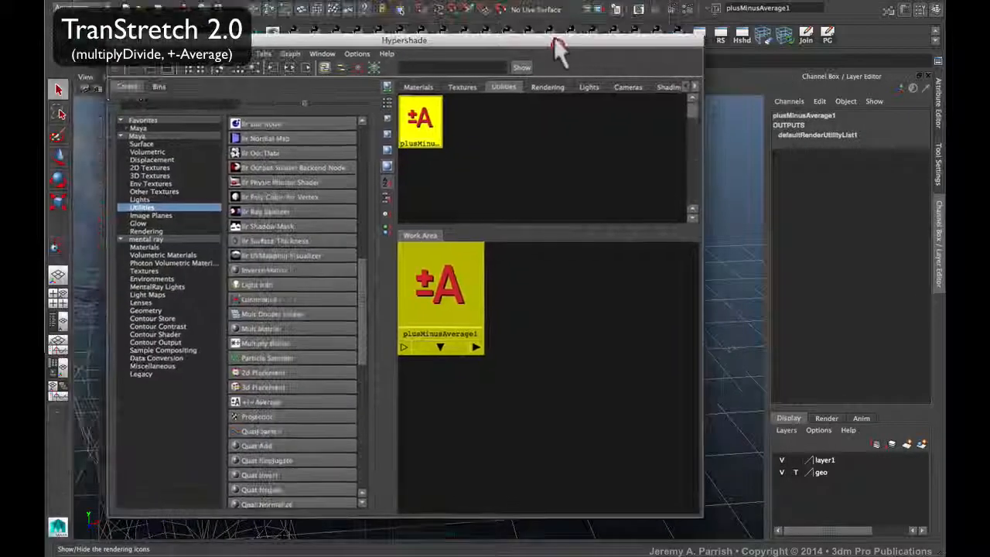
double_click(424, 120)
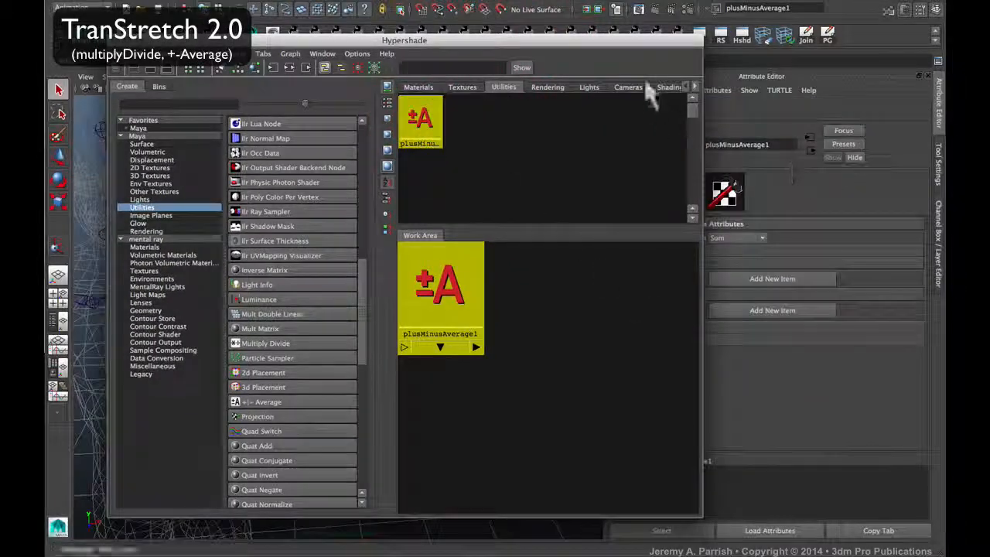
Narrow and reposition the Hypershade window so it sits beside the Attribute Editor without covering it.
drag(660, 44, 554, 46)
drag(601, 183, 654, 198)
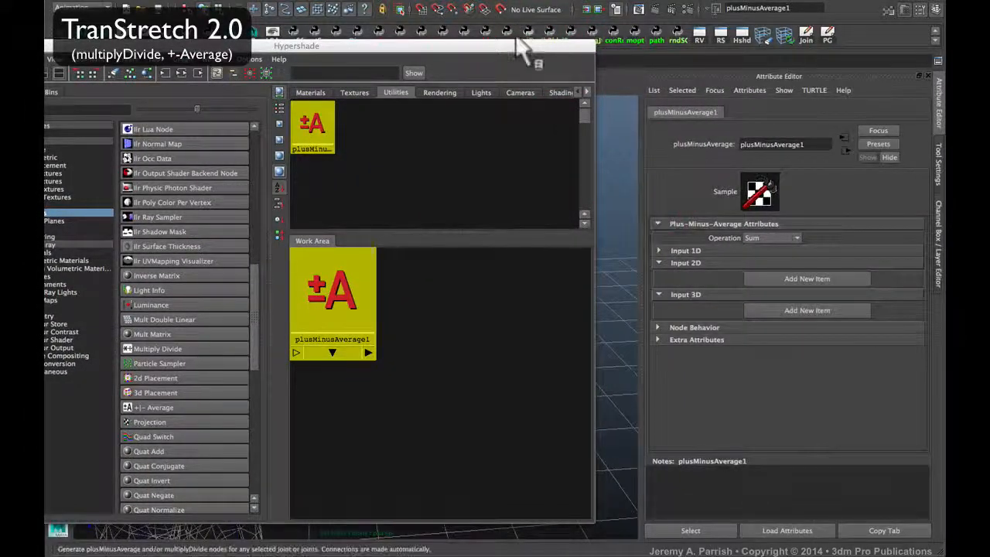
drag(524, 47, 568, 56)
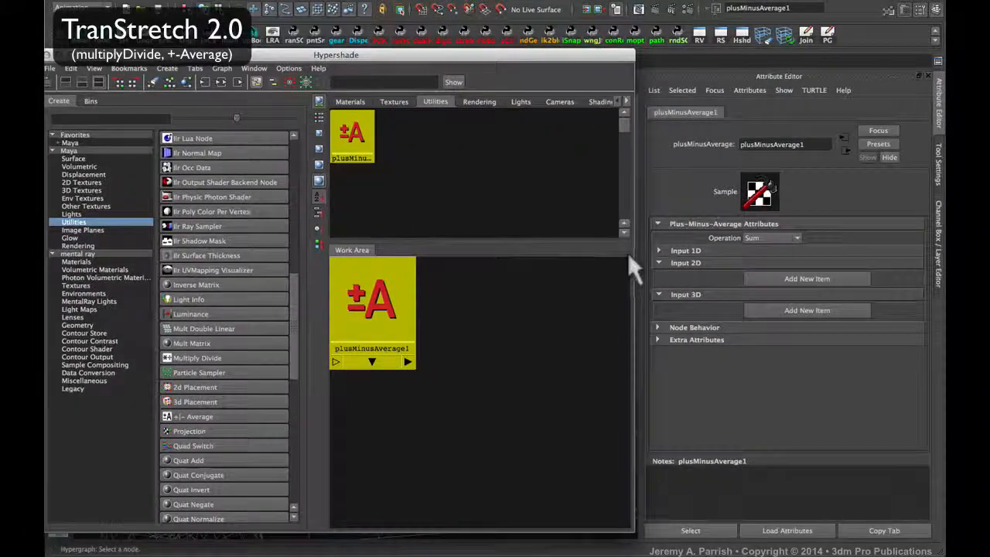
drag(634, 268, 551, 265)
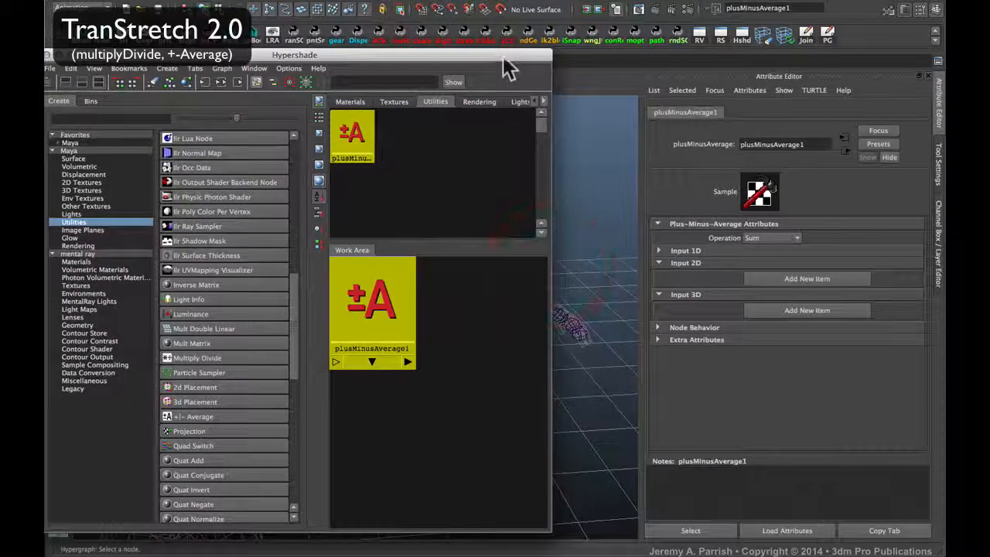
drag(508, 58, 578, 54)
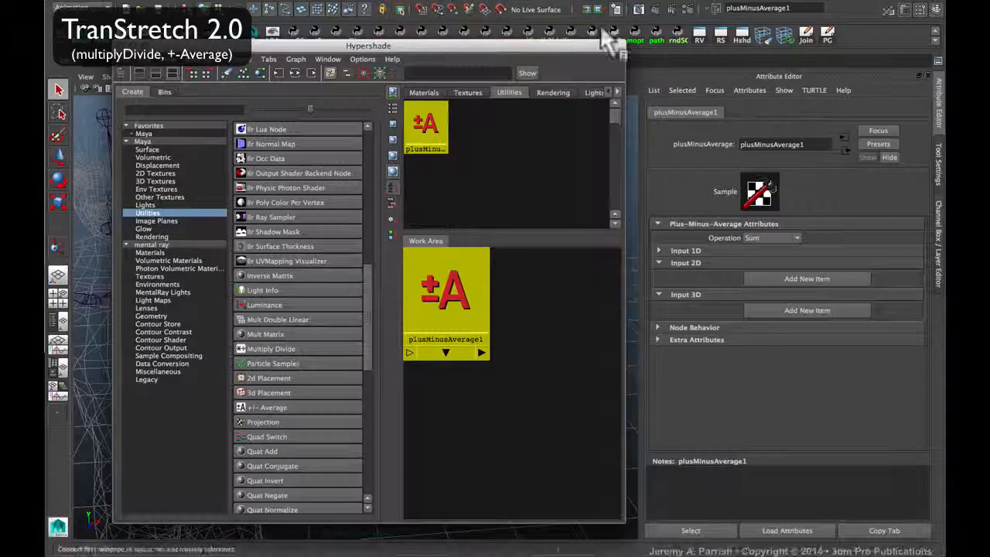
Review the Input 1D section and the operation choices of plusMinusAverage1, keep Sum, and shorten the Hypershade window.
click(659, 249)
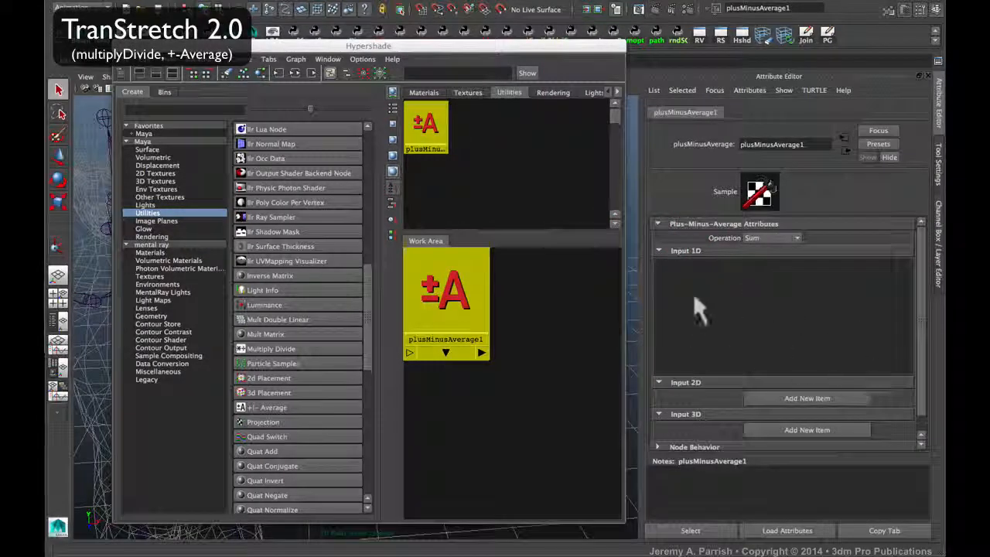
click(658, 251)
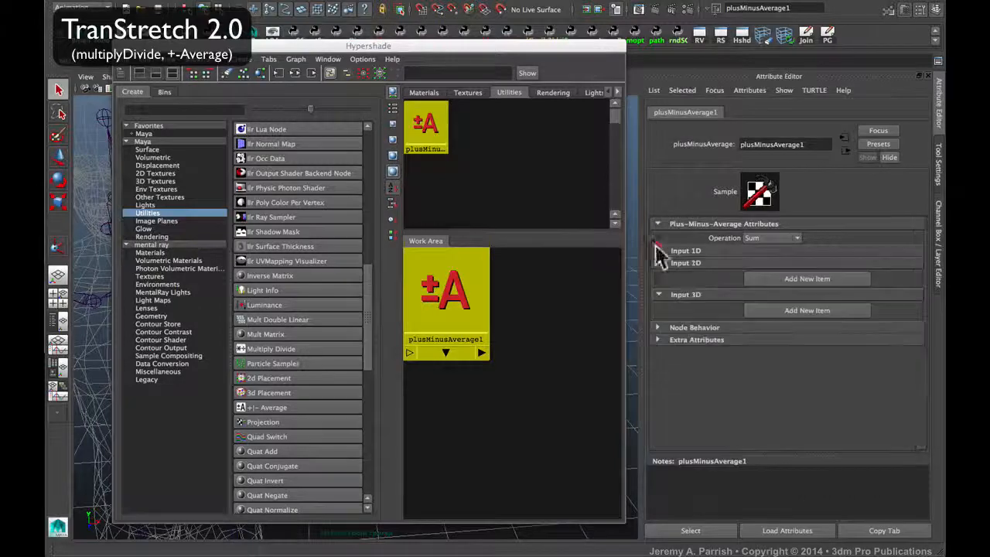
click(768, 240)
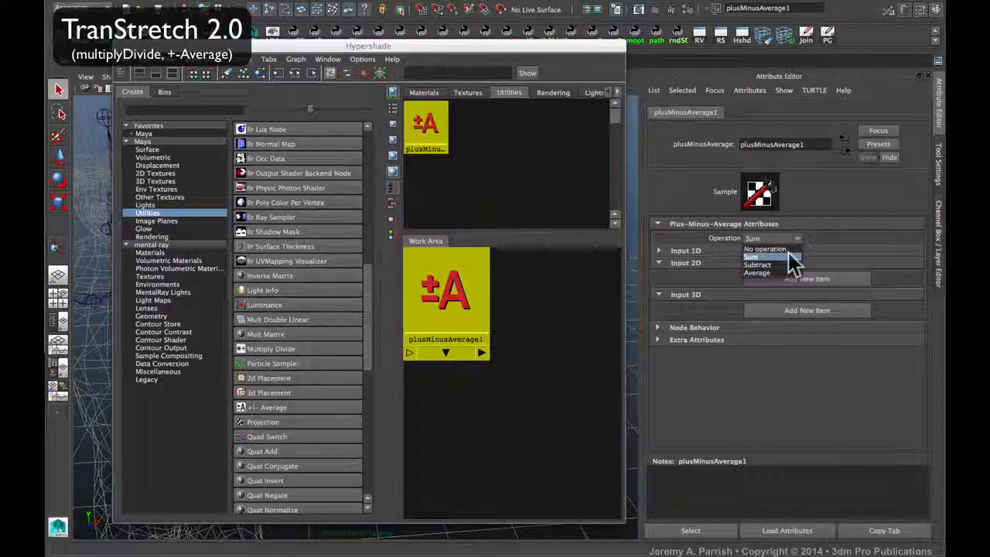
click(789, 256)
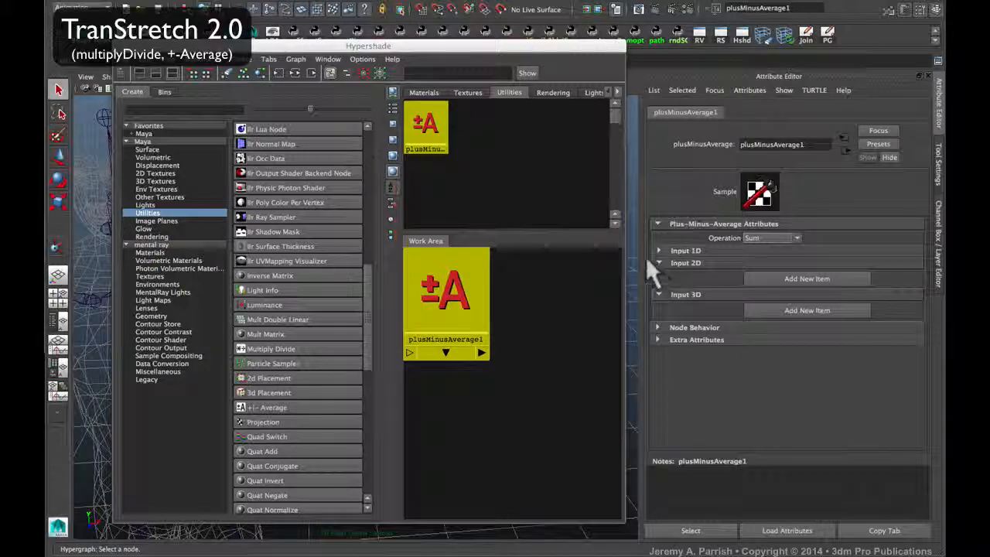
drag(442, 48, 430, 22)
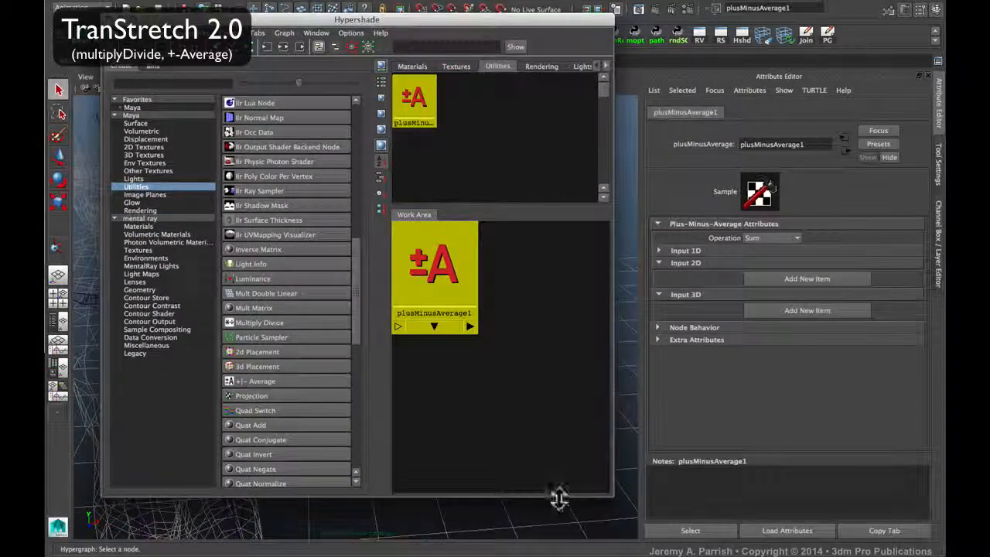
drag(560, 496, 558, 469)
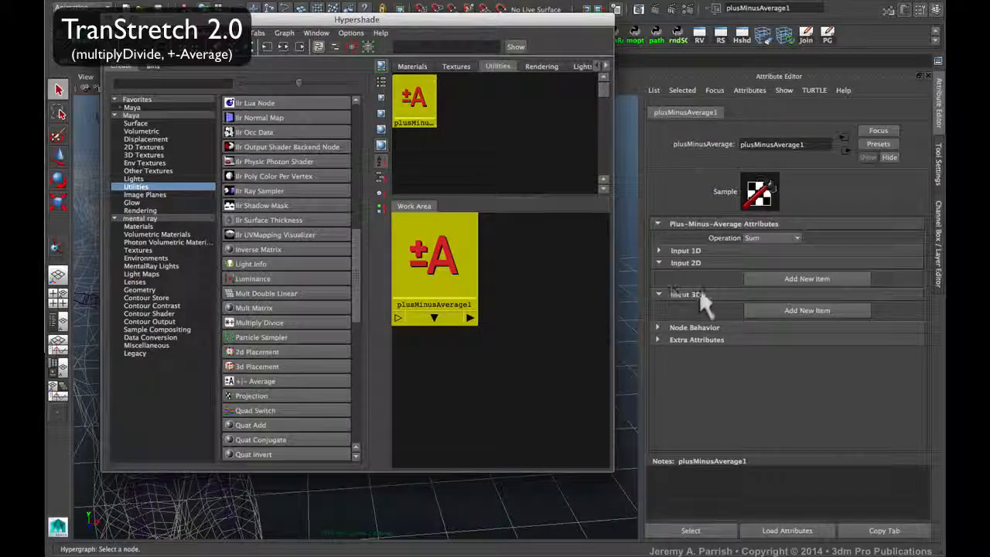
Try adding an Input 2D item to plusMinusAverage1, check its two fields, and delete the item.
click(778, 279)
click(763, 294)
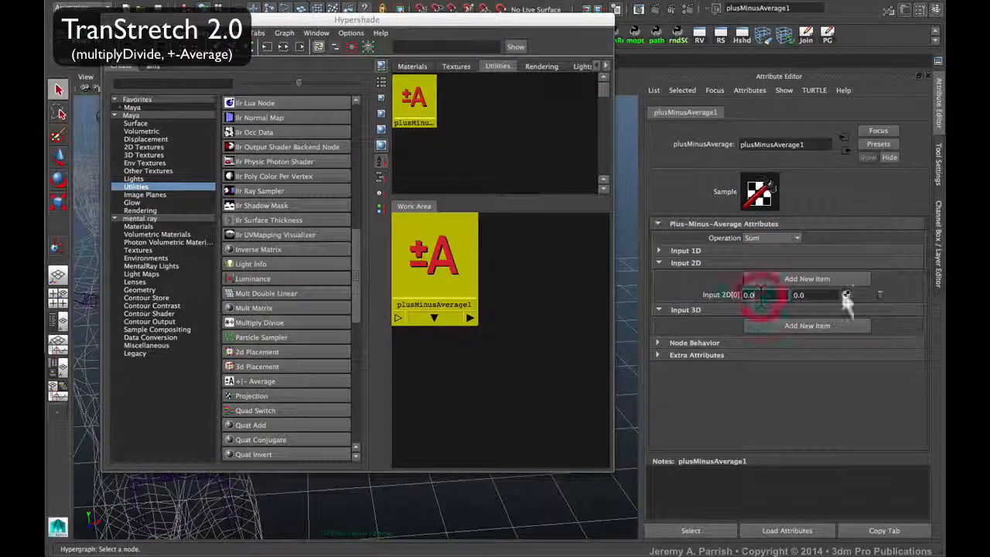
key(Tab)
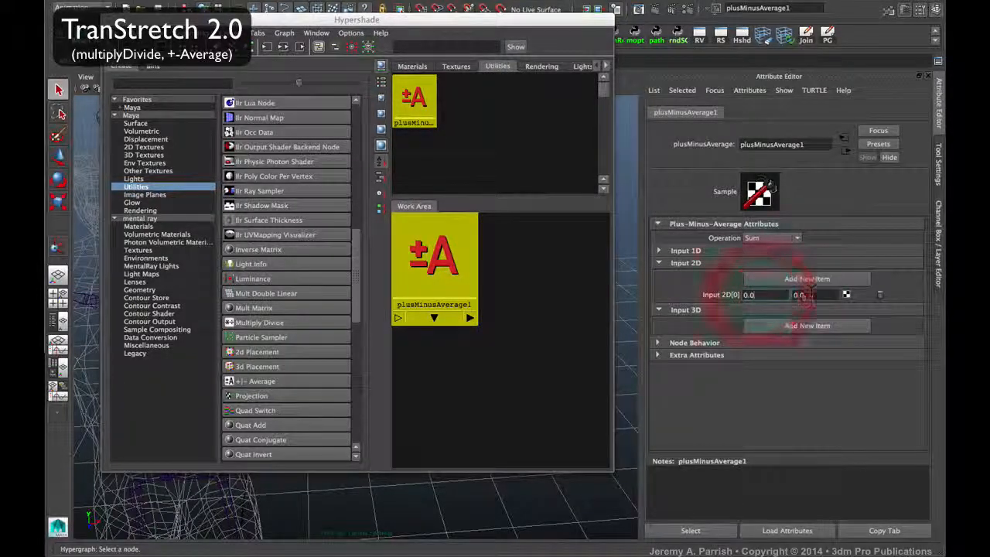
click(880, 294)
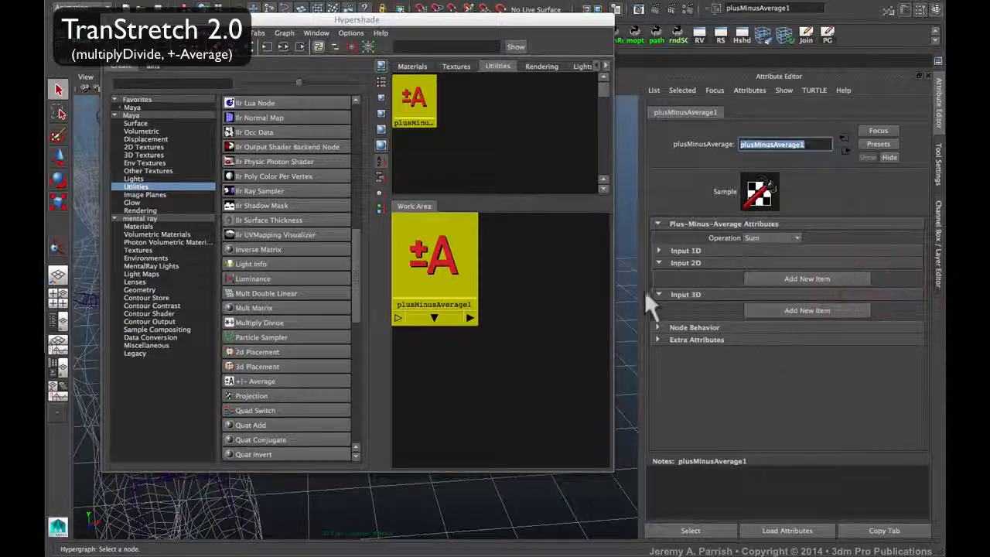
Add an Input 3D item to plusMinusAverage1 and look at its three value fields.
click(771, 310)
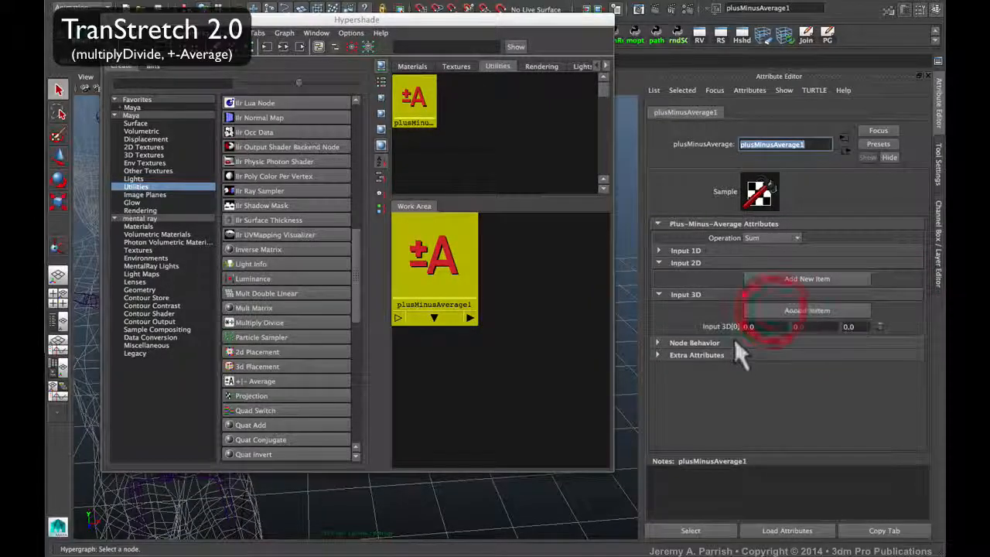
click(843, 326)
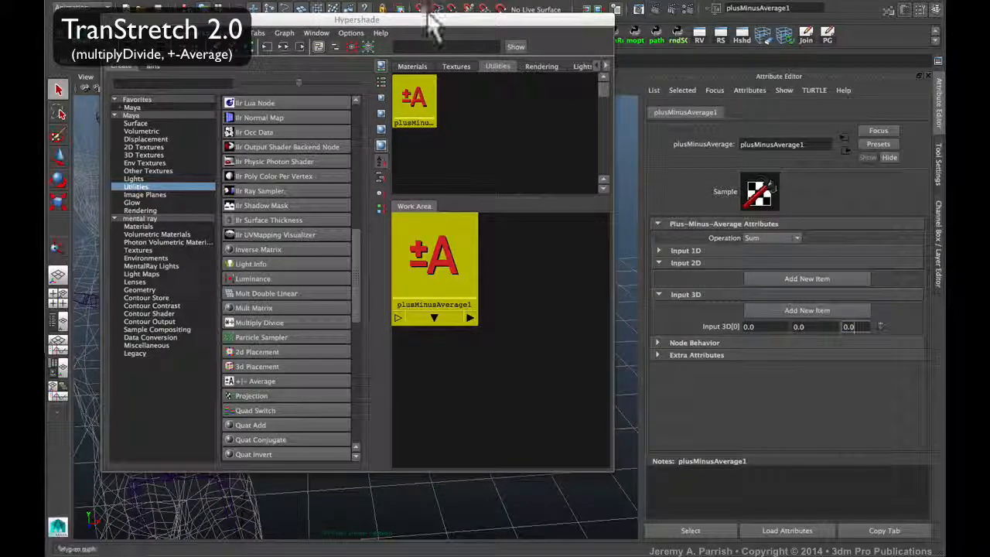
Shorten the Hypershade window and reposition it so the Attribute Editor stays uncovered.
drag(436, 22, 488, 39)
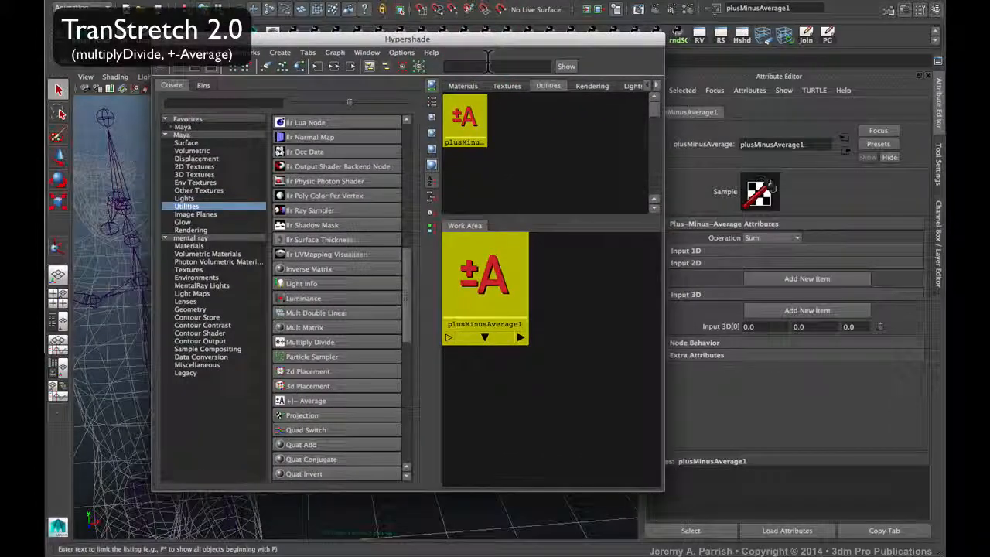
drag(495, 45, 959, 74)
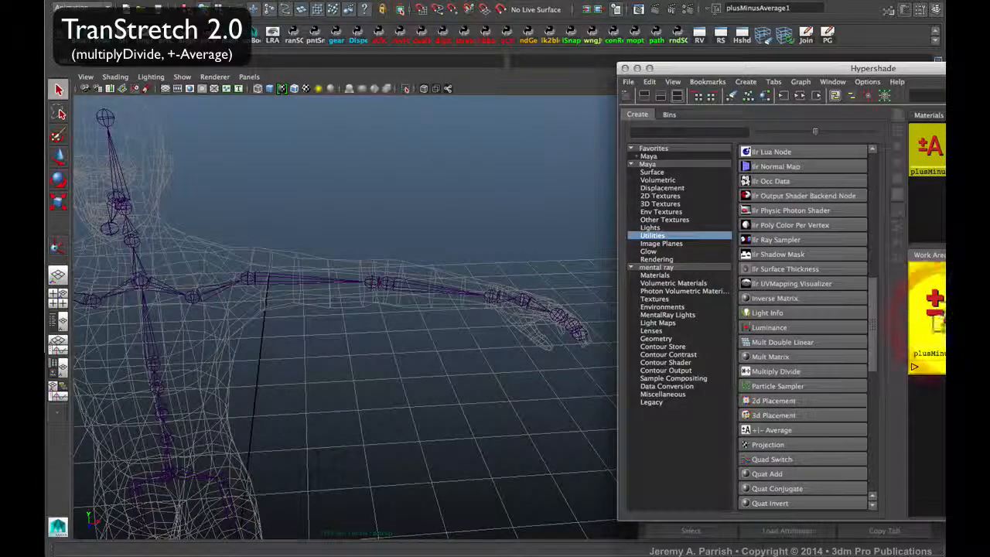
drag(857, 71, 547, 94)
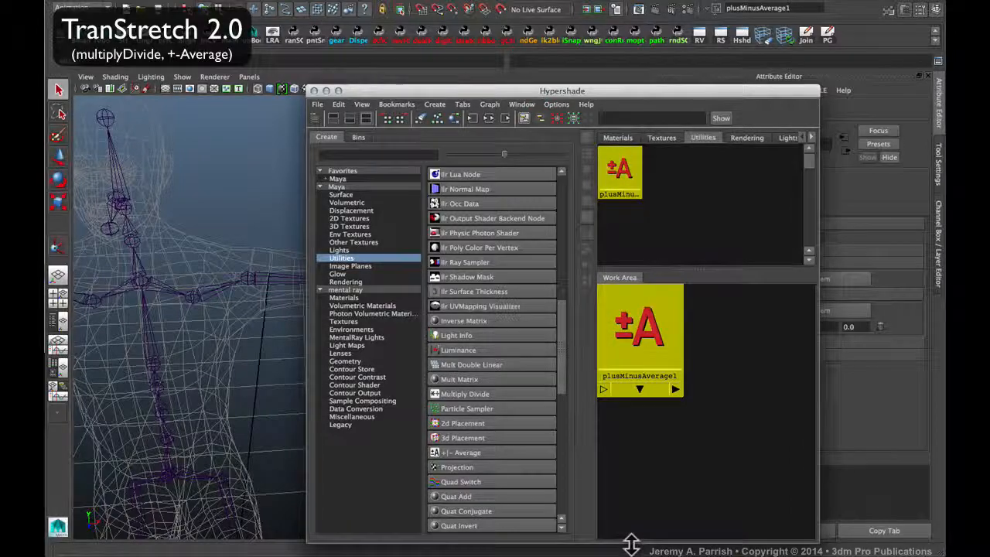
drag(629, 539, 635, 475)
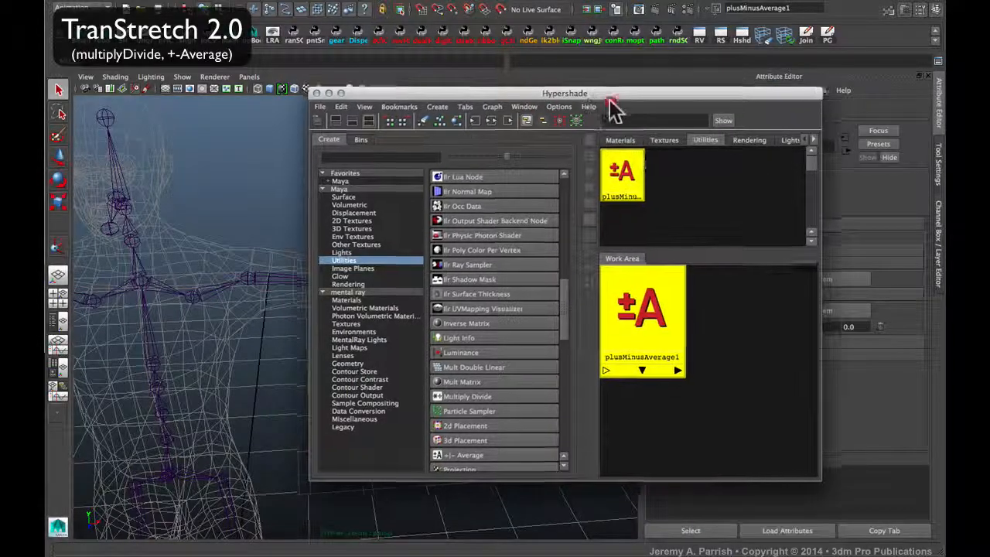
drag(599, 93, 439, 149)
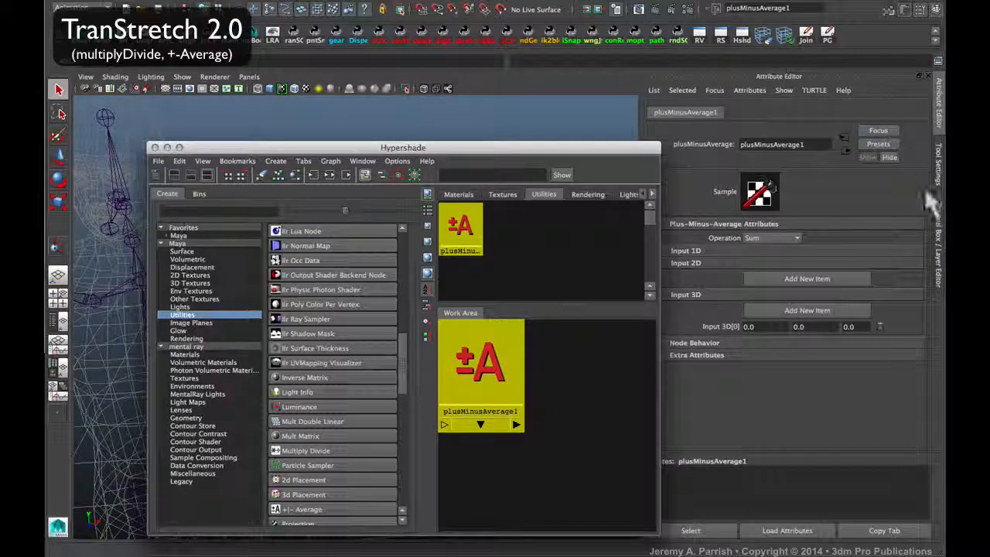
Rename the plusMinusAverage1 node to pmin_elbow1.
click(938, 235)
click(801, 110)
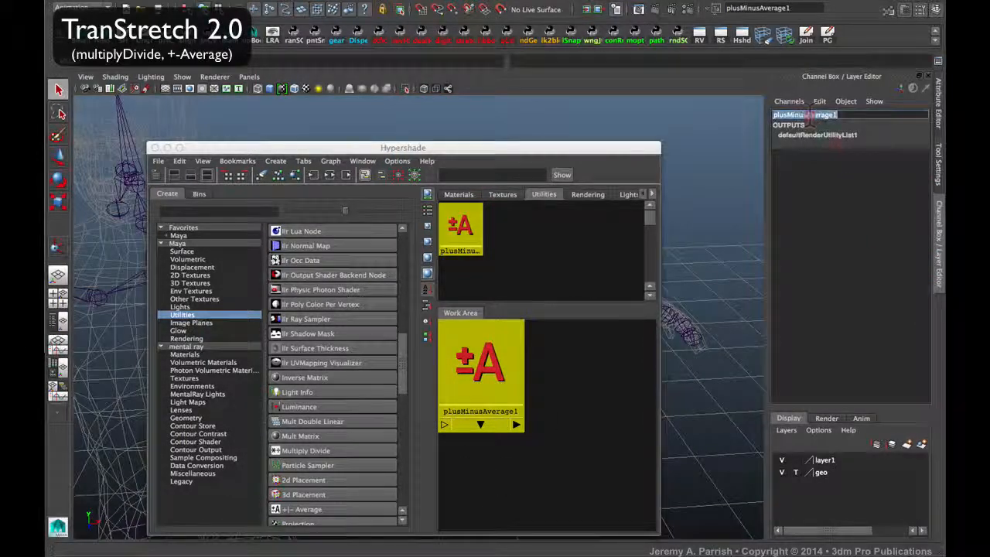
text(pmin)
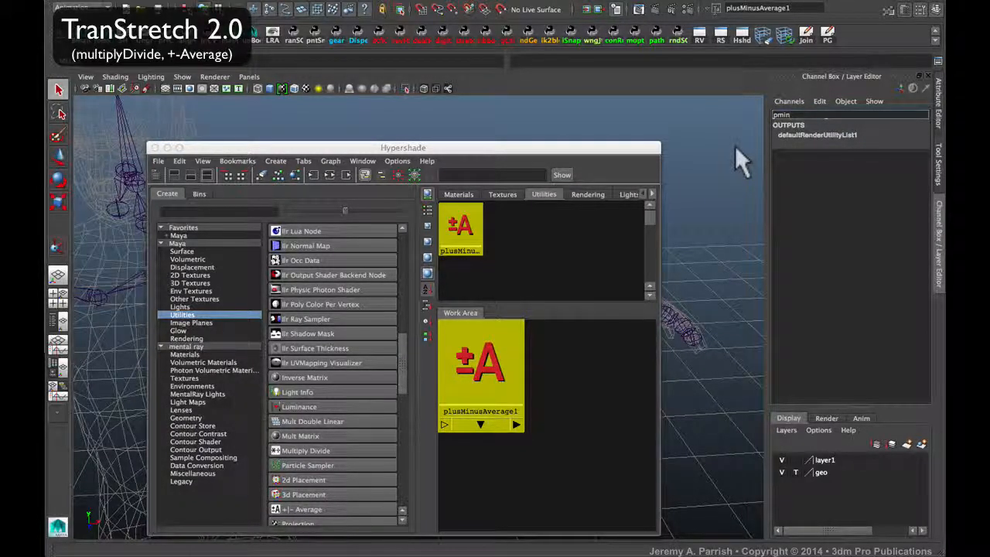
text(_elbow1)
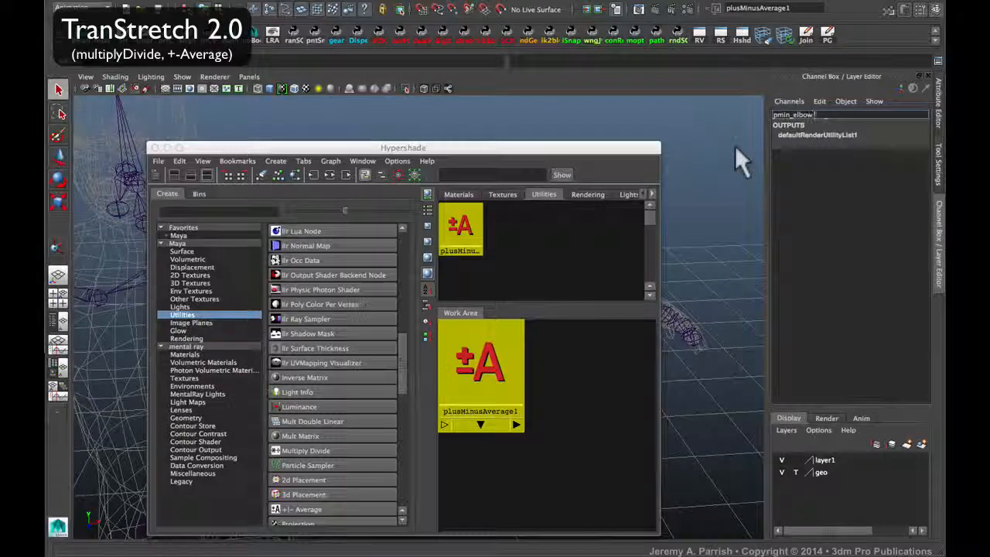
key(Return)
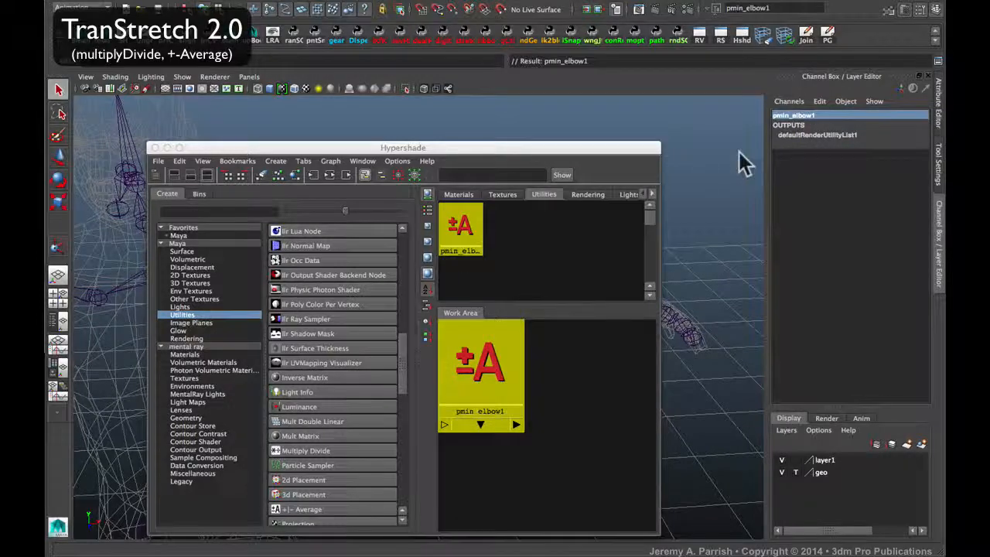
Duplicate pmin_elbow1 twice in the Hypershade to get three plusMinusAverage nodes.
key(ctrl+d)
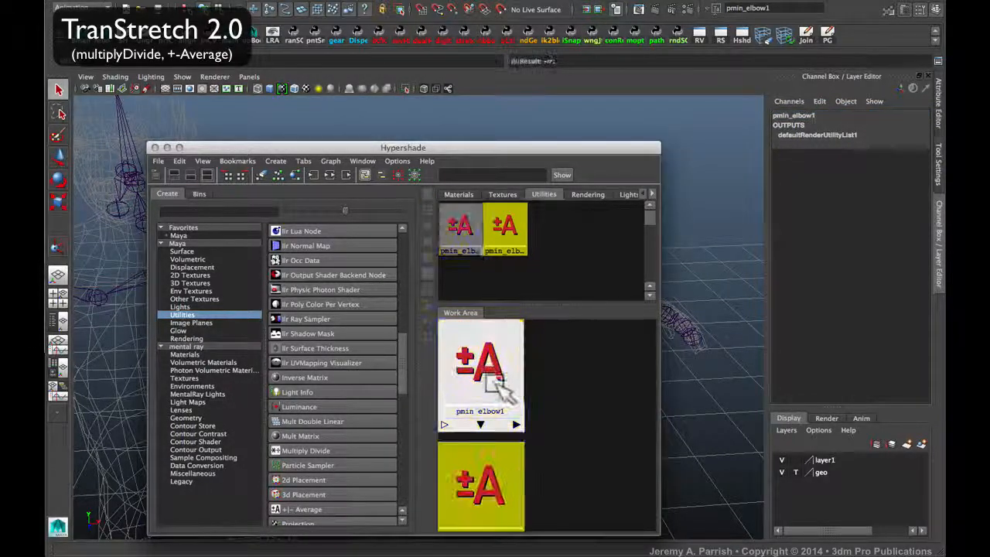
click(594, 249)
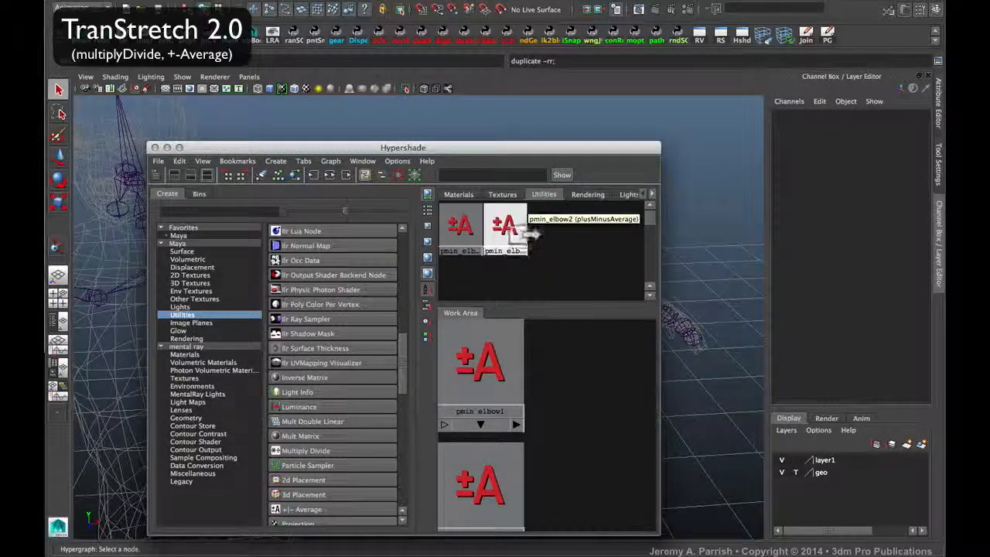
click(505, 228)
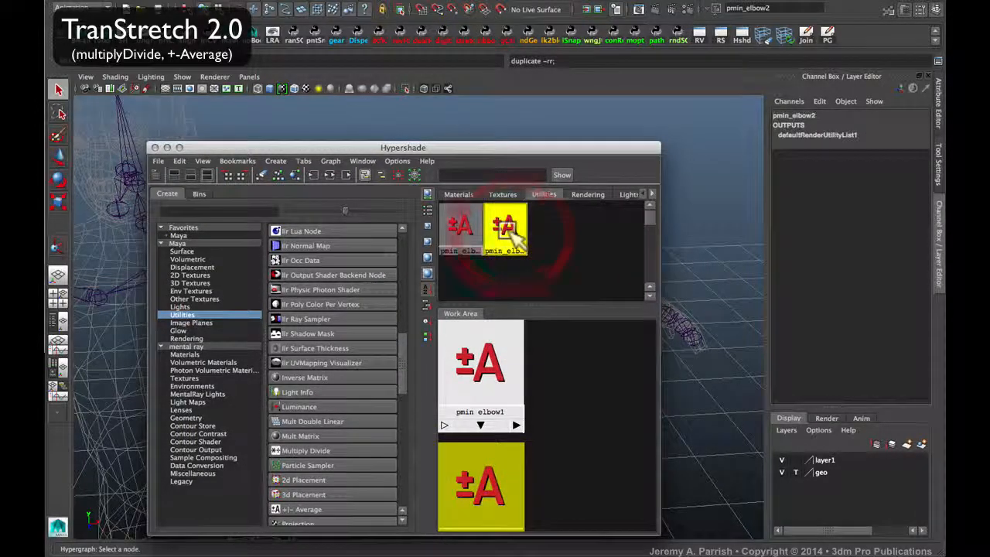
key(ctrl+d)
click(584, 246)
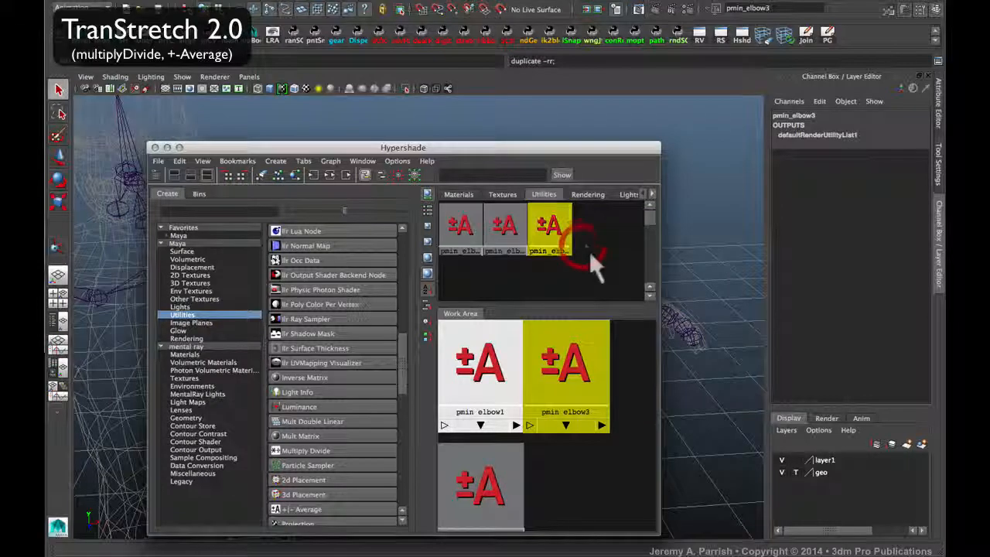
Rename the newest duplicate plusMinusAverage node to pmin_wrist.
click(806, 115)
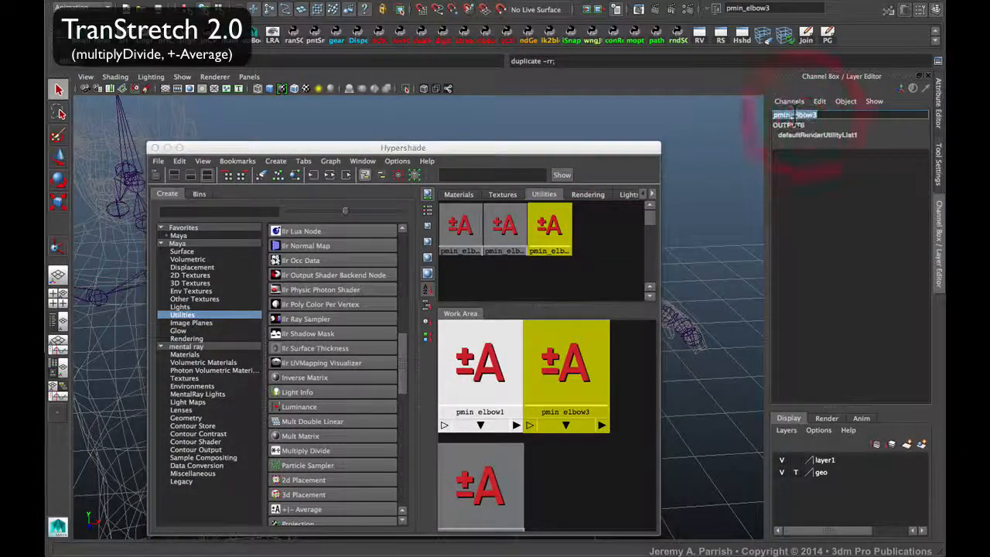
drag(792, 116, 834, 116)
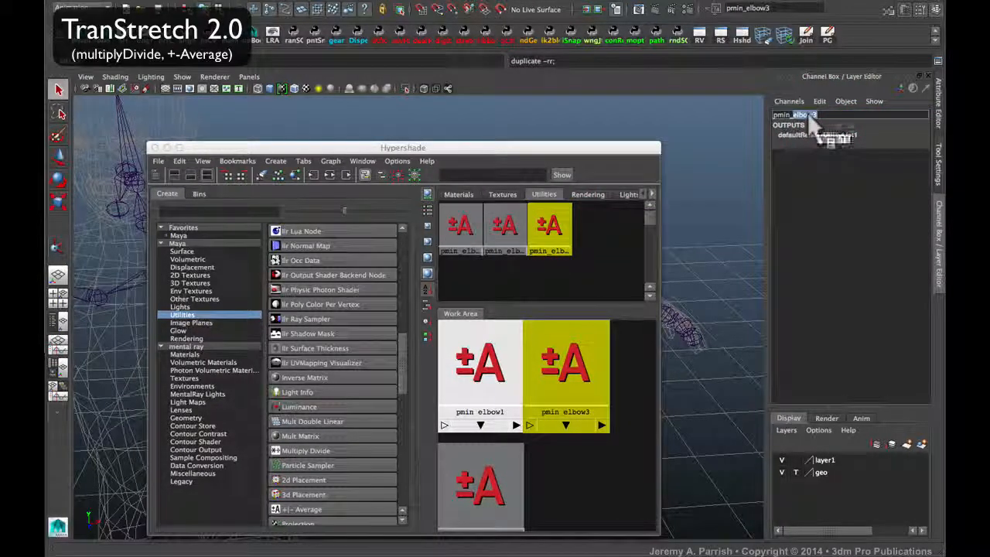
text(wris)
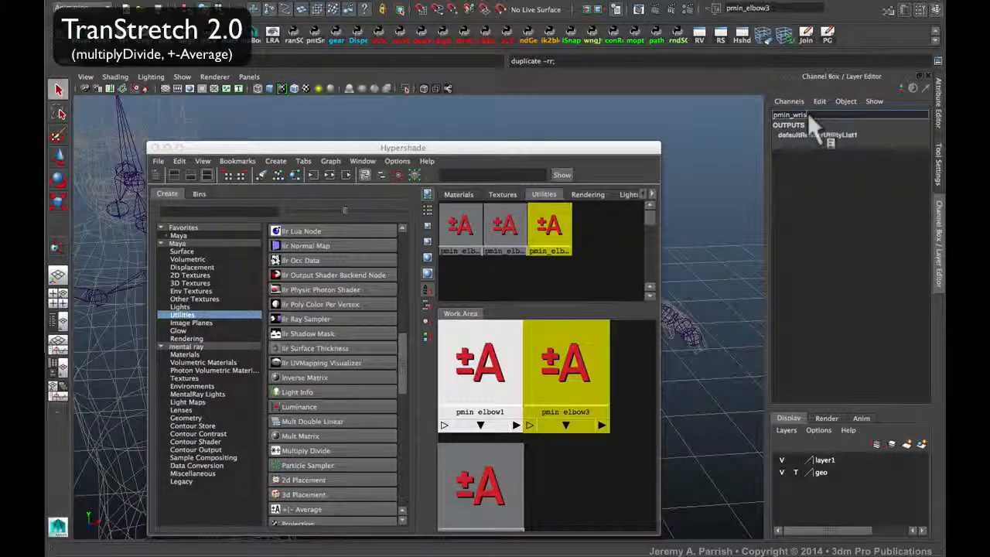
text(t)
key(Return)
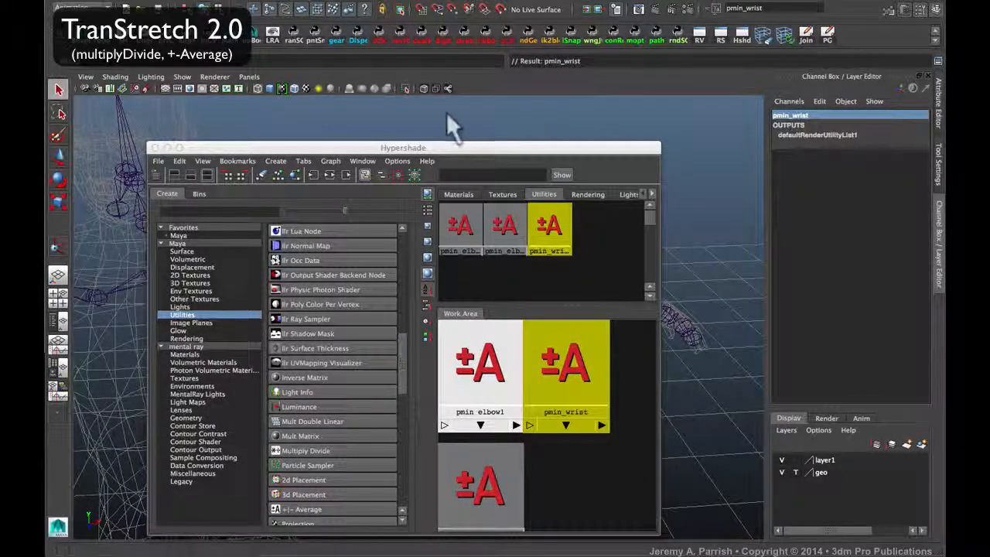
Show the attributes of pmin_elbow1 and add a second Input 3D item to it.
drag(433, 147, 586, 116)
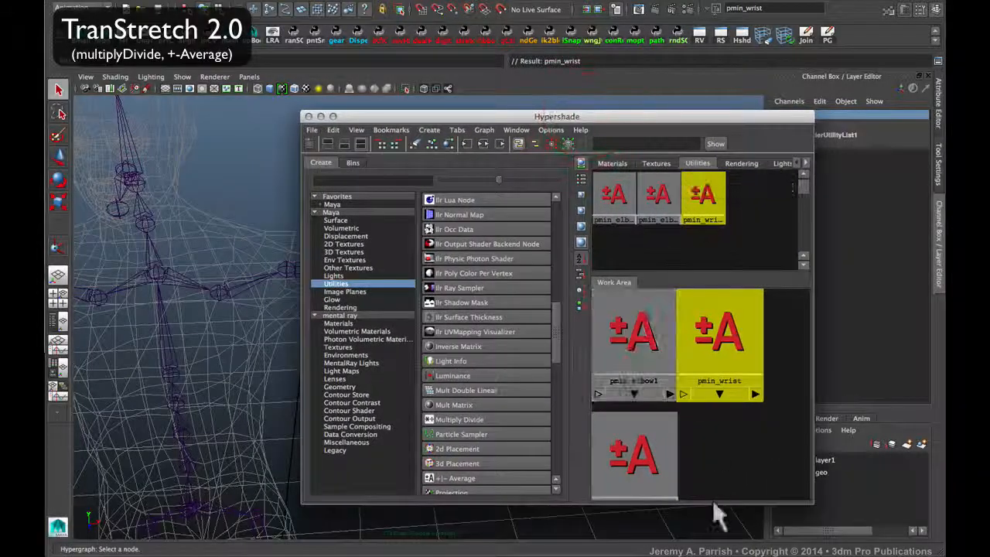
click(644, 318)
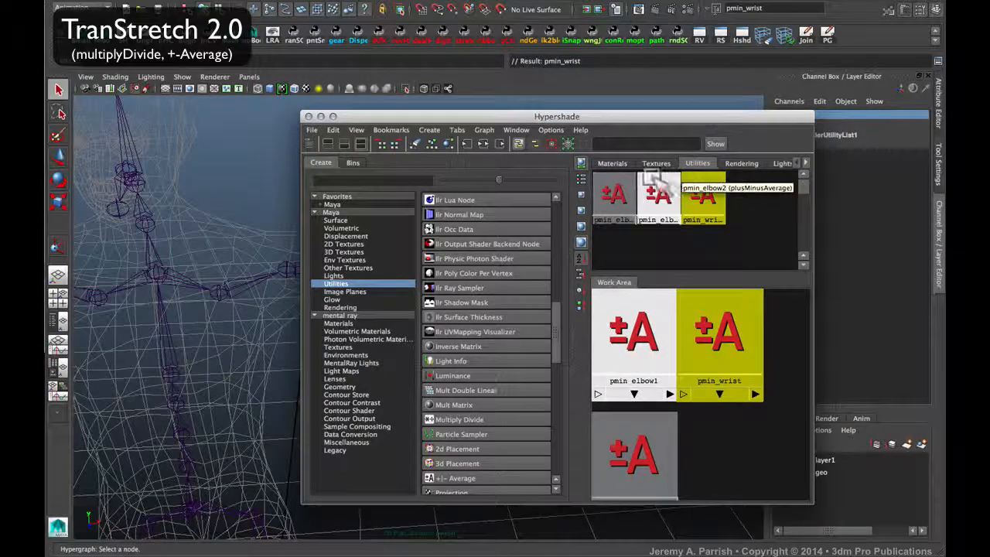
click(614, 197)
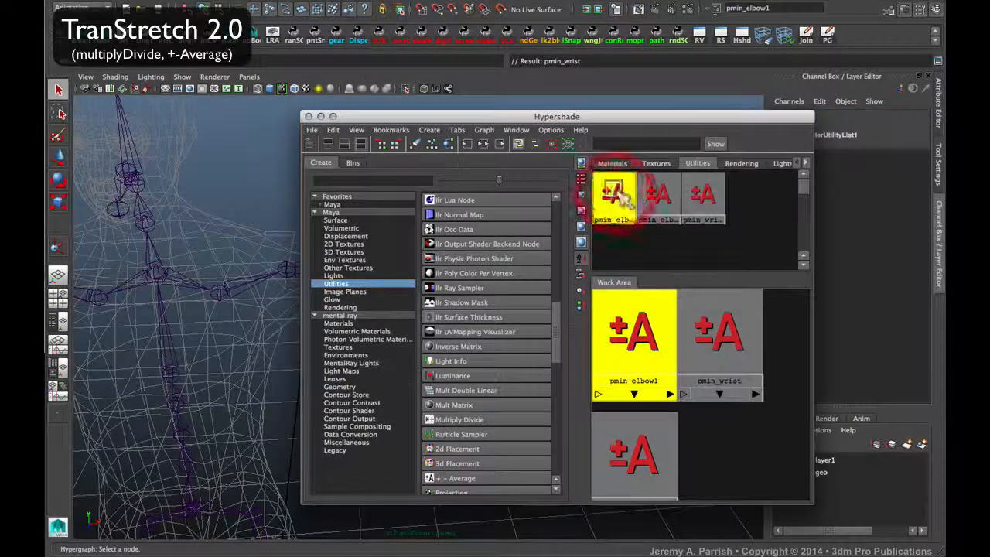
double_click(614, 197)
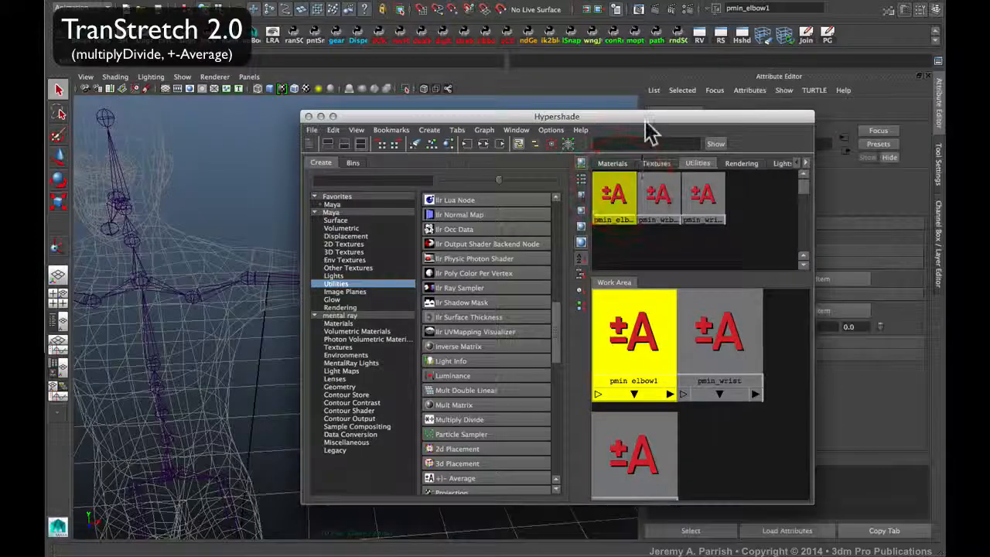
drag(649, 122, 391, 119)
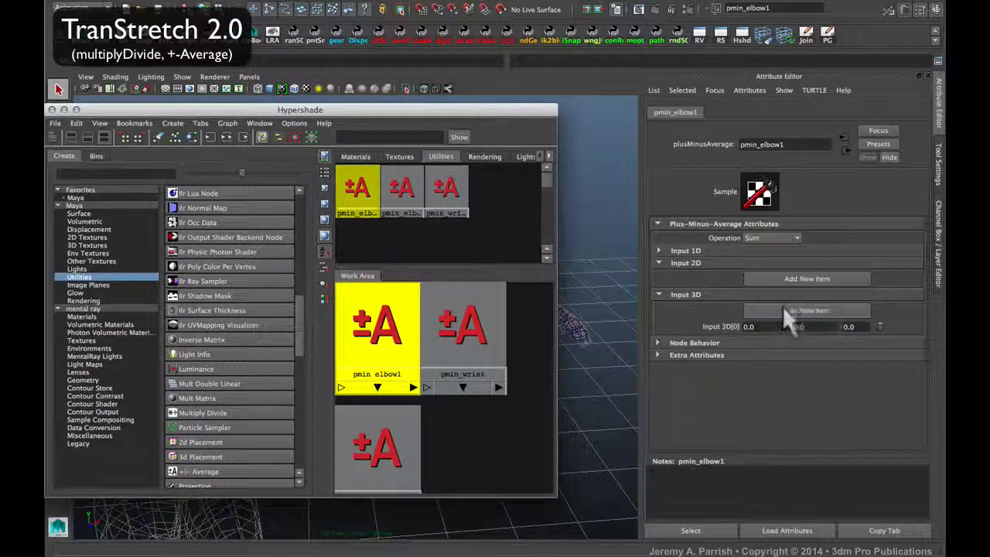
click(801, 313)
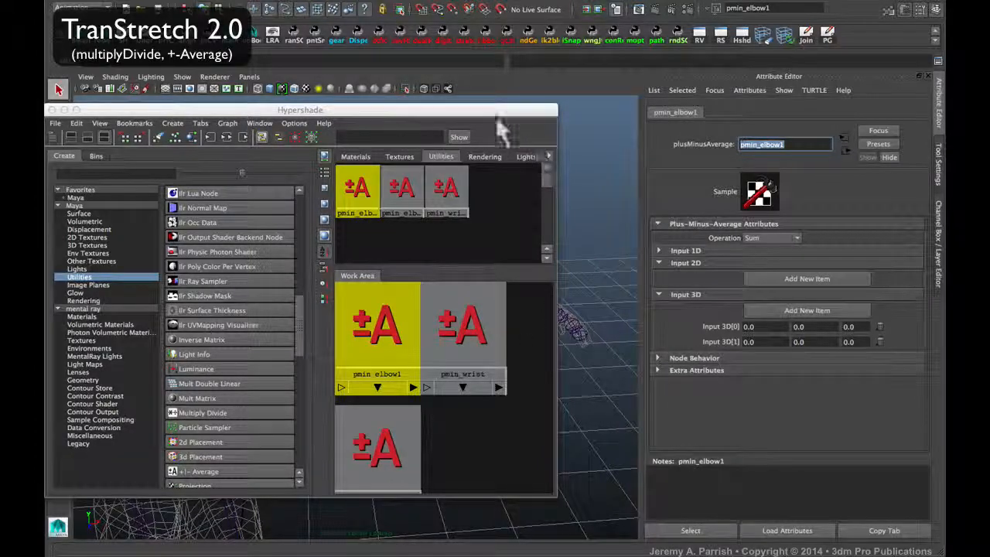
Move the Hypershade below the left arm, select the joint jnt_L_elbow1, and copy its Translate X value.
drag(498, 117, 570, 116)
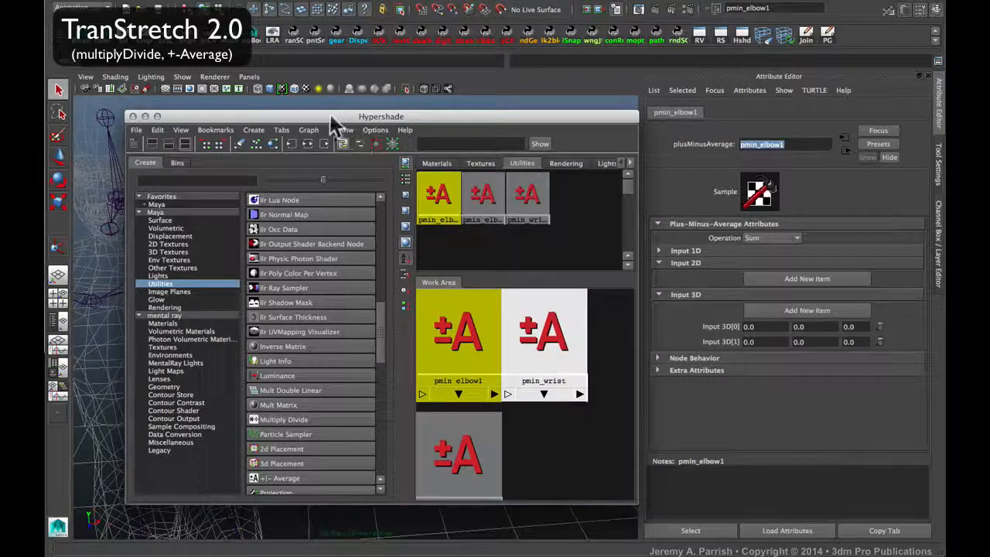
drag(332, 120, 315, 352)
alt+right_drag(311, 229, 402, 302)
alt+middle_drag(427, 243, 348, 254)
alt+drag(348, 278, 344, 299)
click(306, 259)
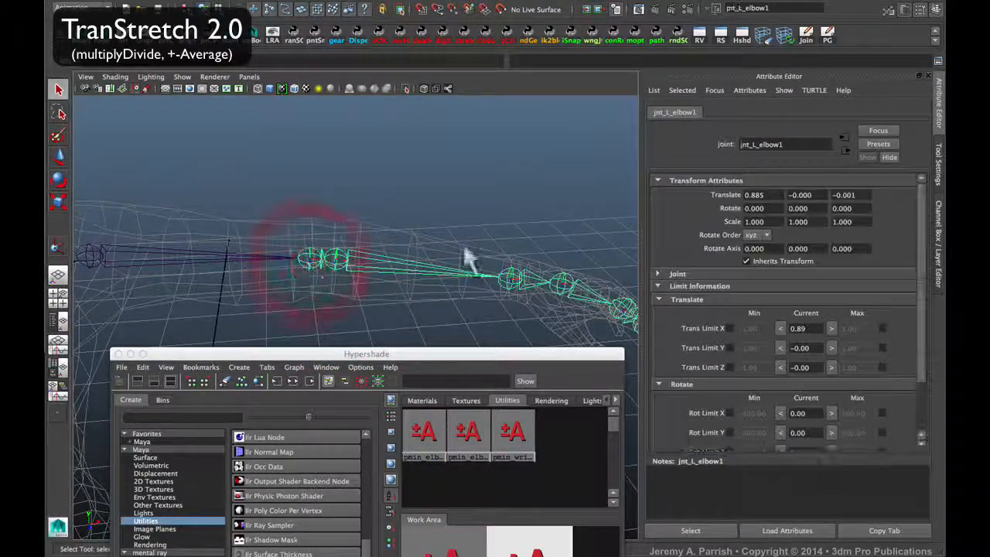
click(771, 194)
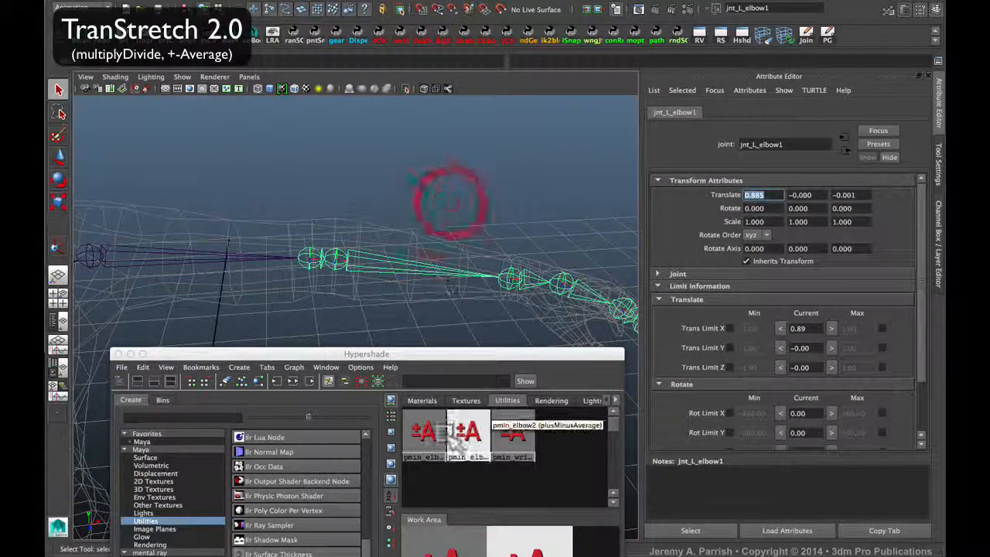
click(436, 429)
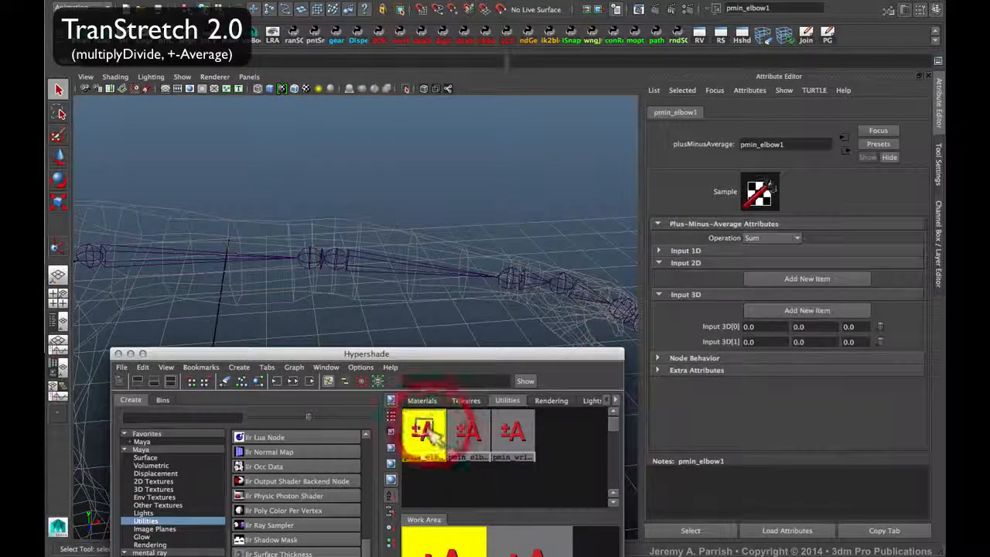
click(299, 259)
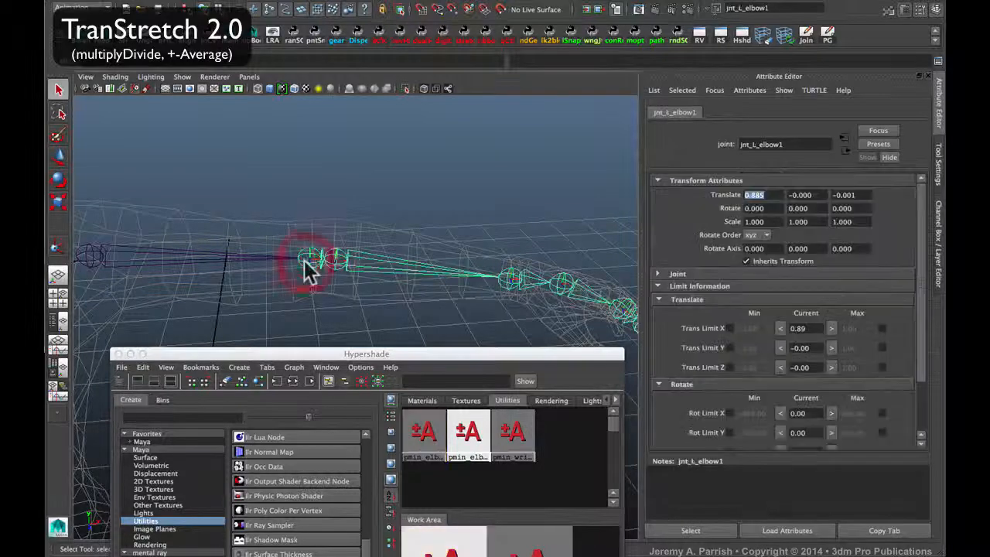
Try moving jnt_L_elbow1 along its Translate X axis to test the stretch, and undo the move.
click(936, 232)
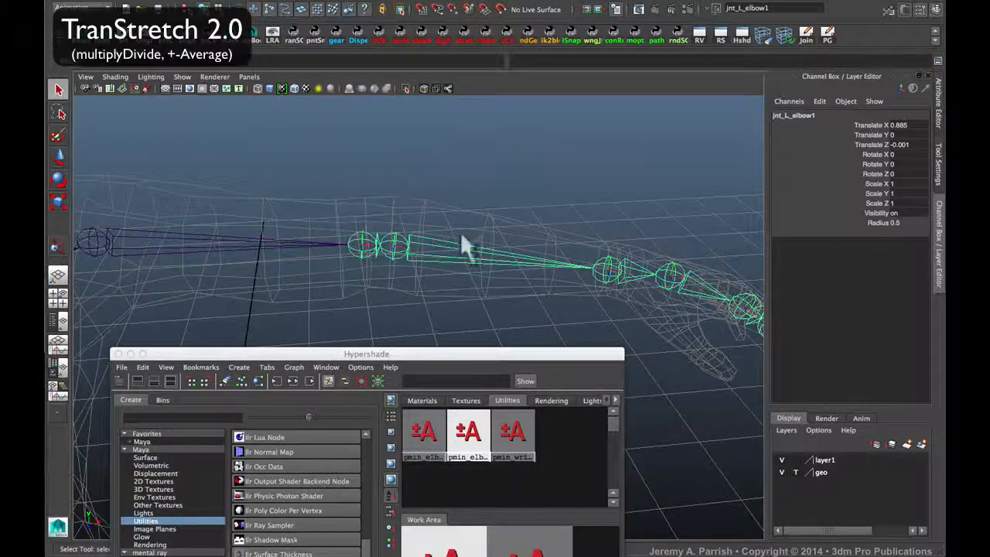
click(866, 125)
key(w)
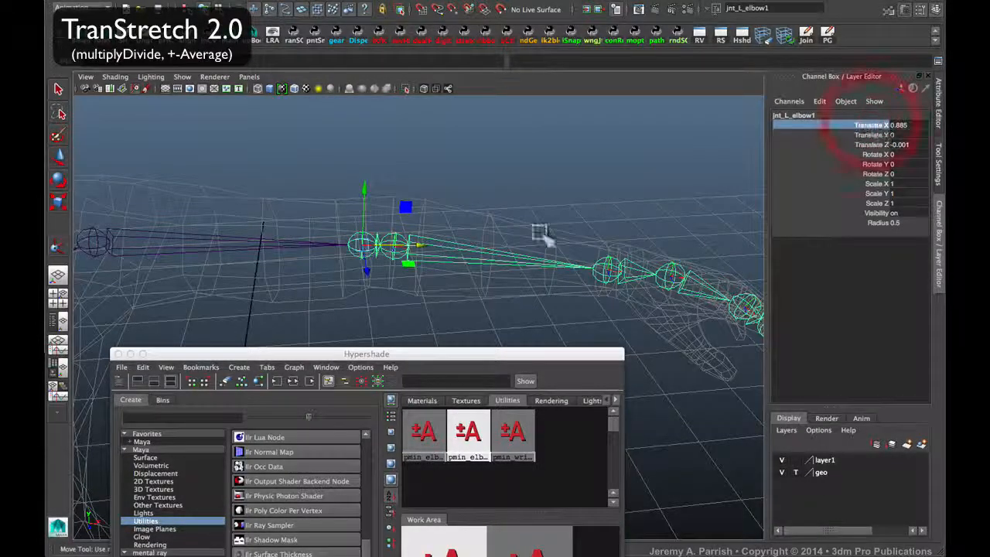
middle_drag(423, 258, 530, 287)
key(z)
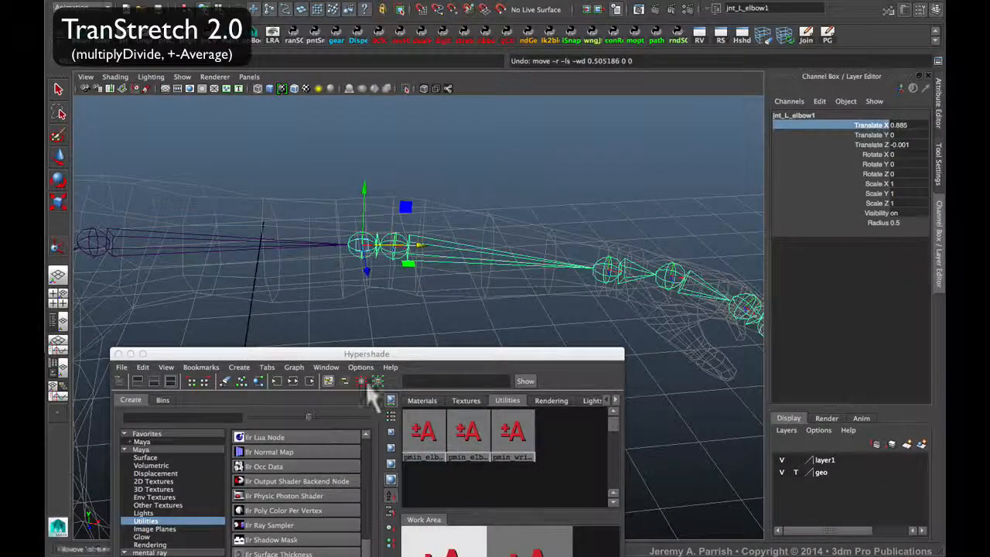
Set the first value of Input 3D[0] on pmin_elbow1 to the elbow joint's Translate X, 0.885.
click(426, 437)
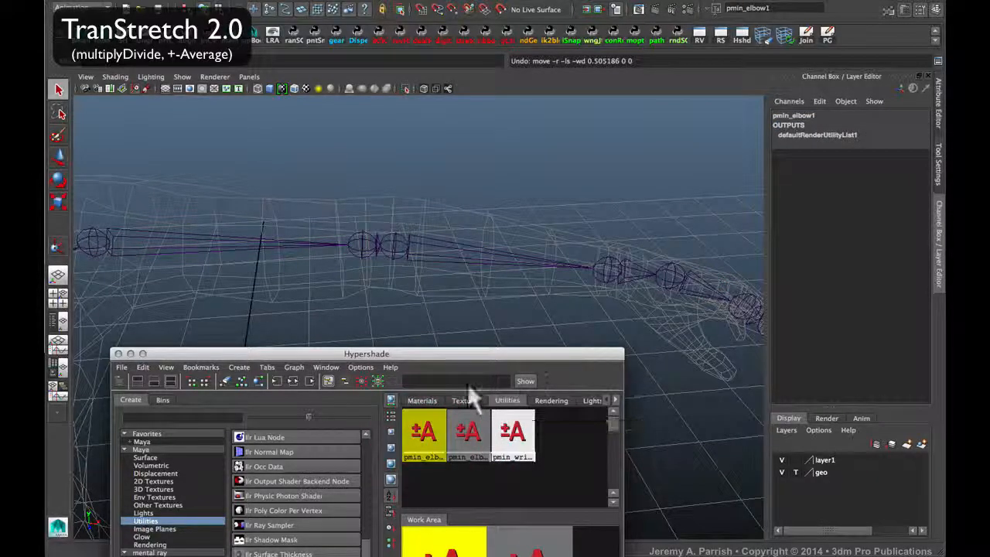
double_click(427, 435)
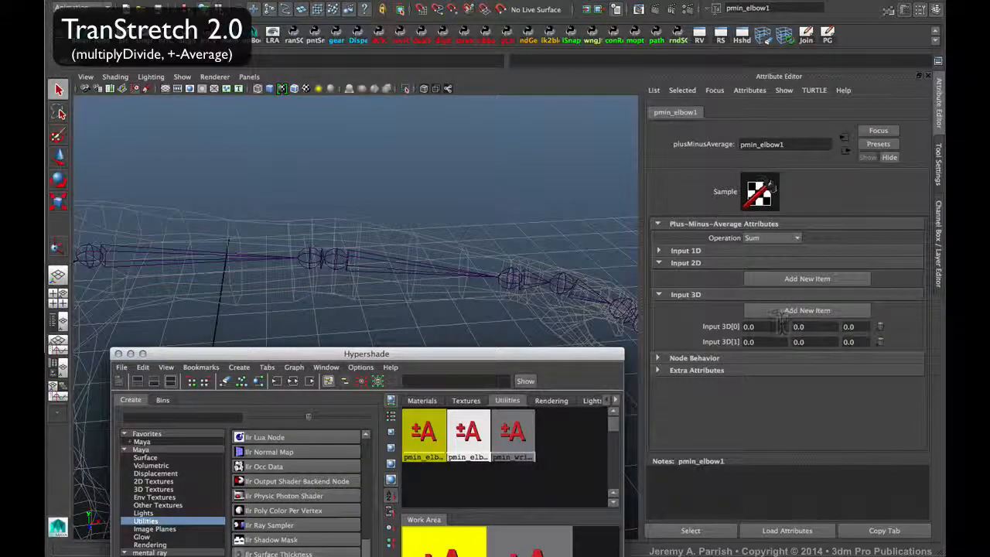
click(762, 327)
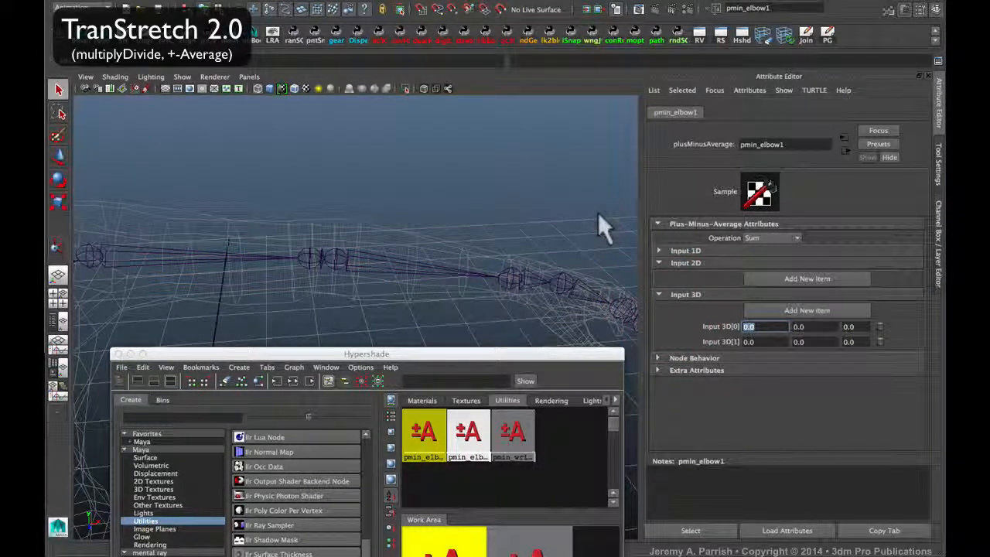
key(Return)
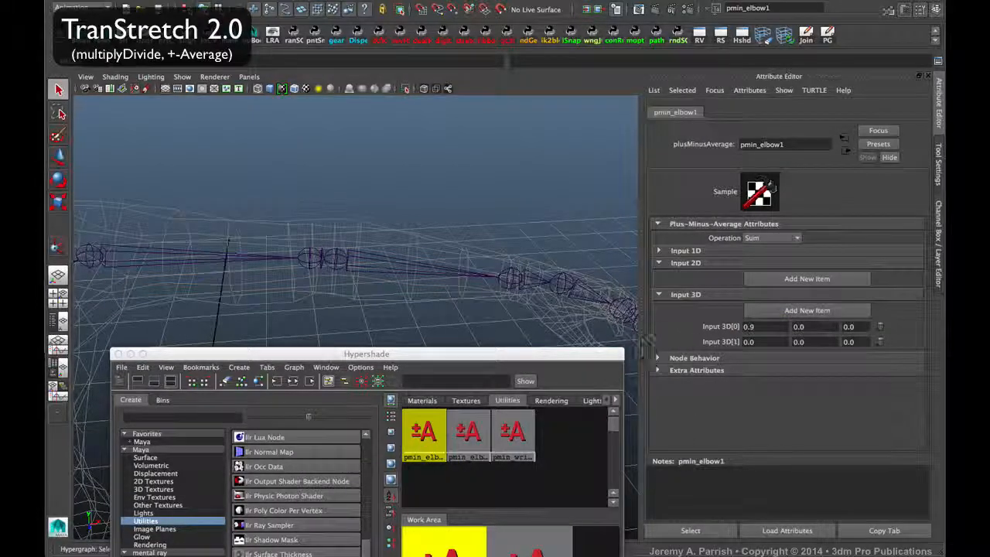
Re-enter .88 as the first value of Input 3D[0] on pmin_elbow1.
click(765, 325)
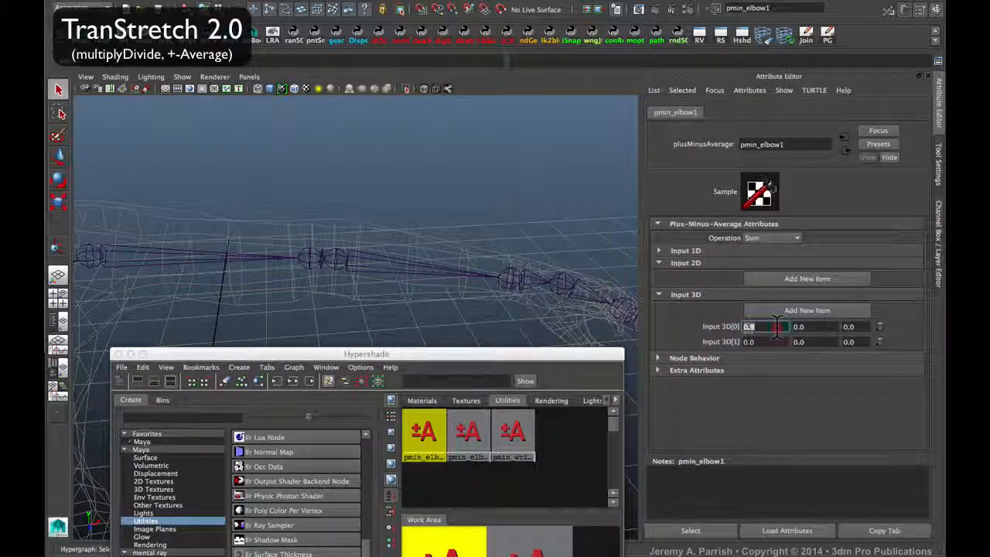
text(.88)
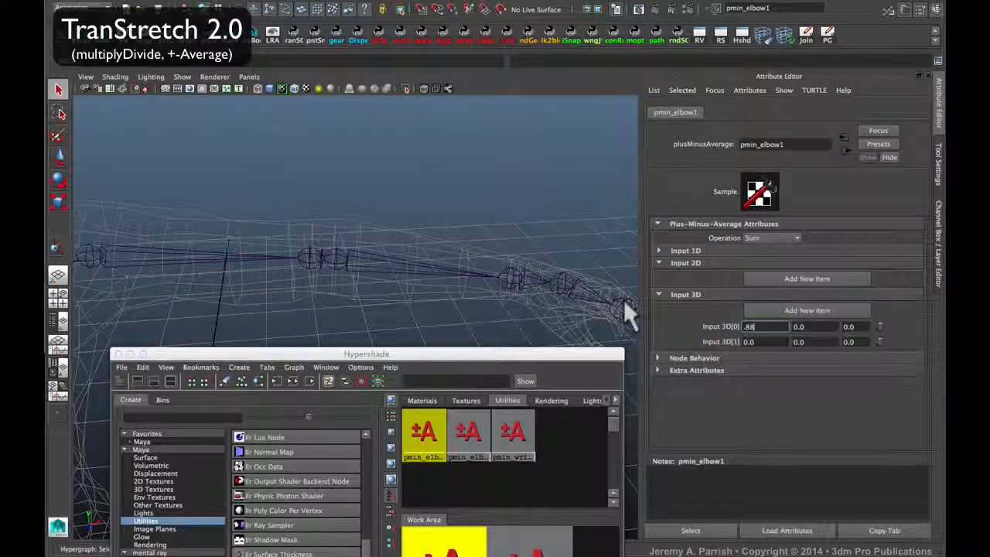
key(Return)
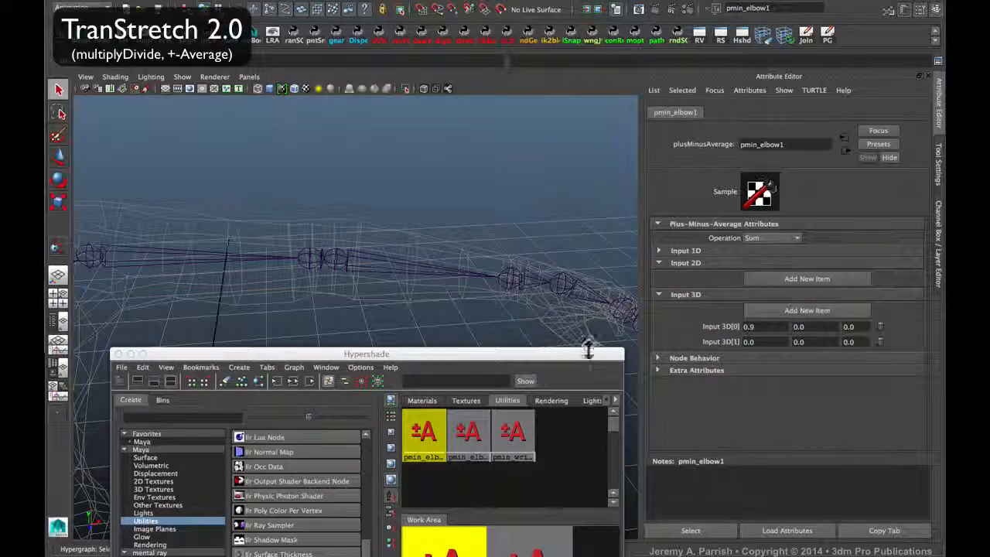
Move the Hypershade slightly up, select the joint jnt_L_elbow2, and look up its Translate X value.
drag(580, 353, 585, 337)
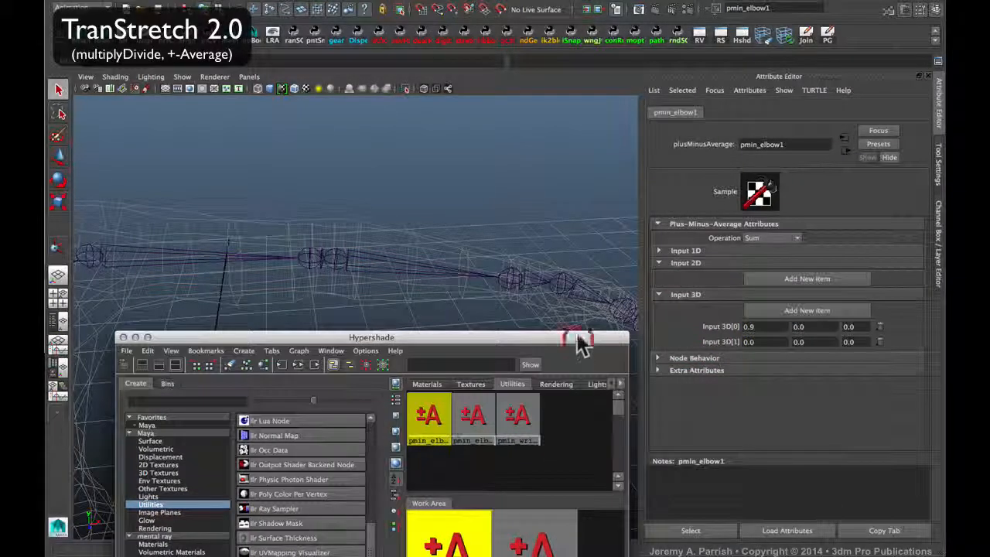
click(330, 266)
click(330, 258)
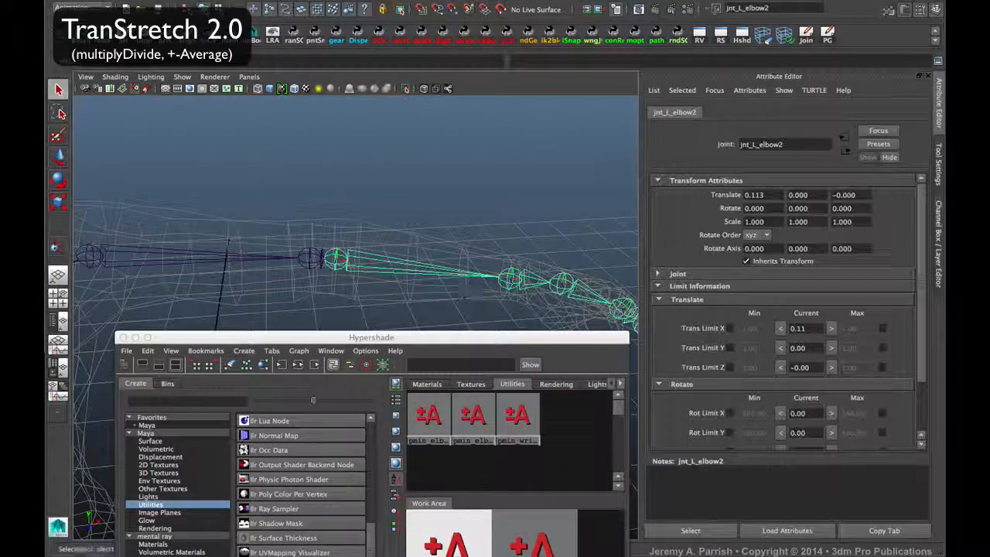
click(773, 194)
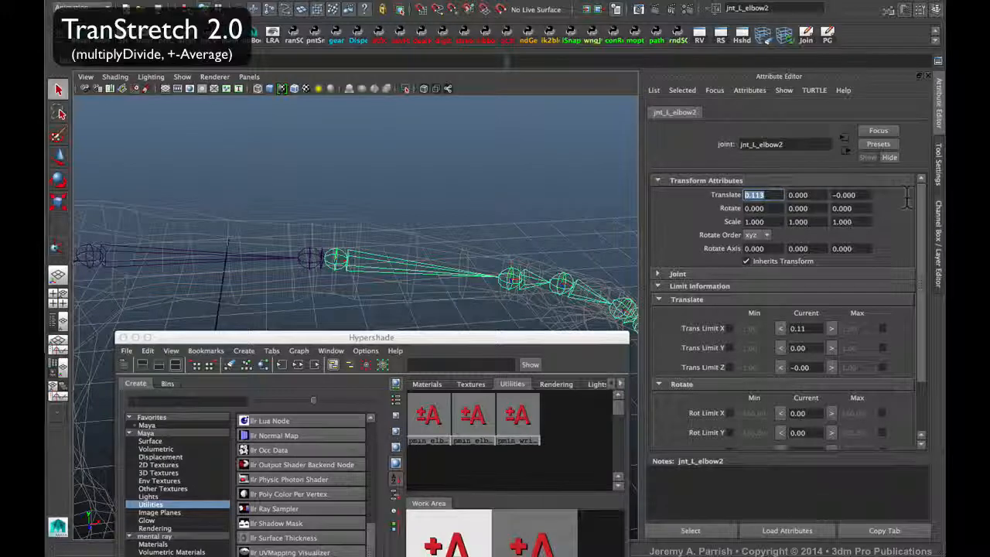
click(939, 244)
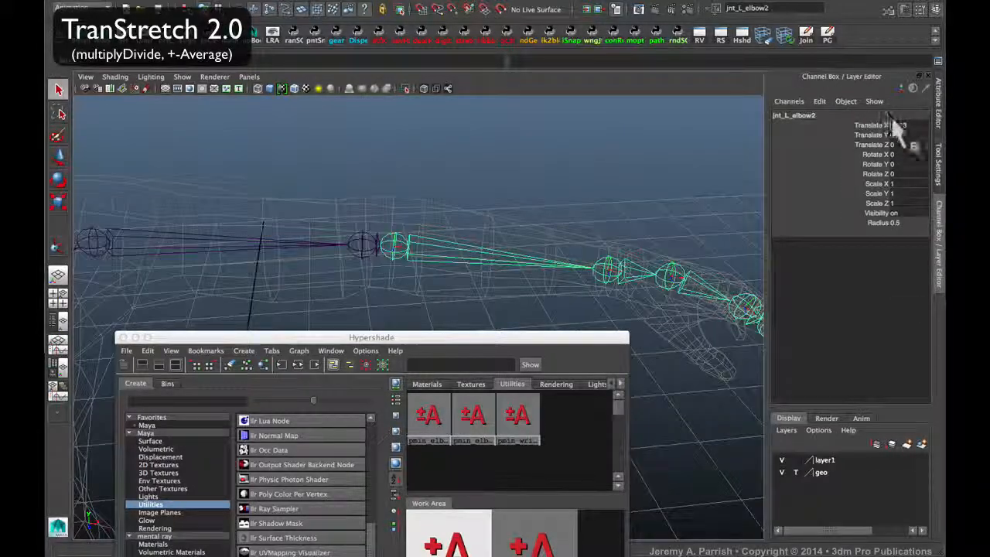
Add a second Input 3D item to pmin_elbow2 and set the first value of Input 3D[0] to 0.1.
double_click(474, 433)
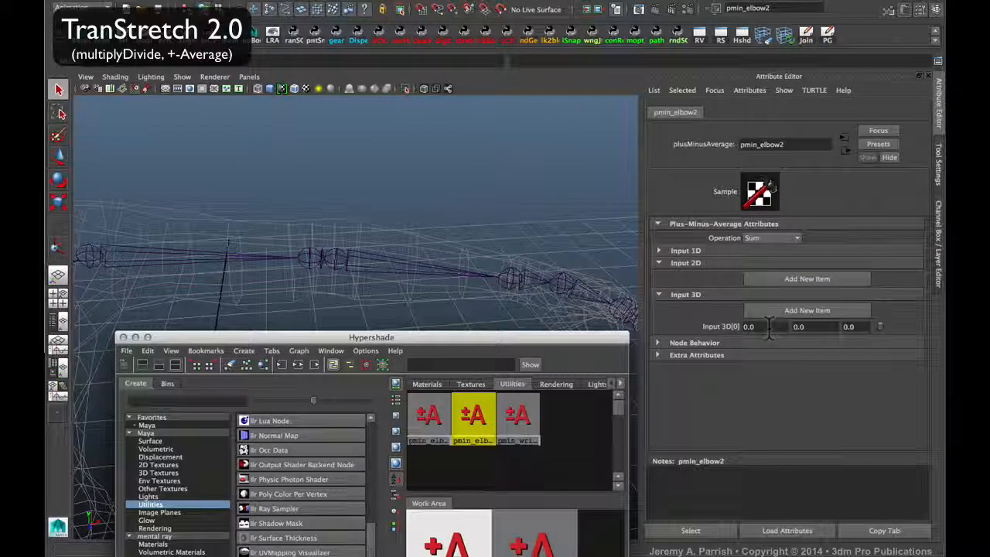
click(787, 310)
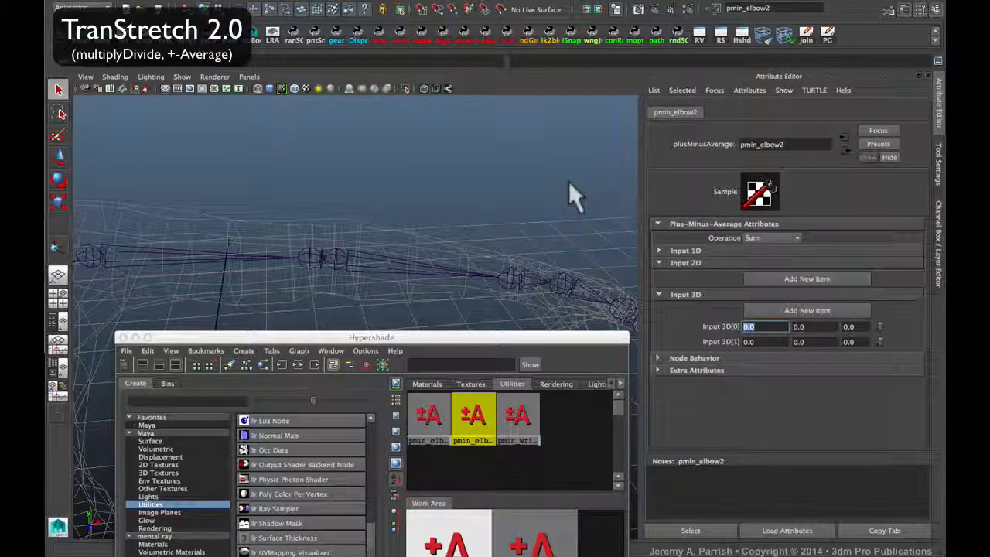
text(0.1)
key(Return)
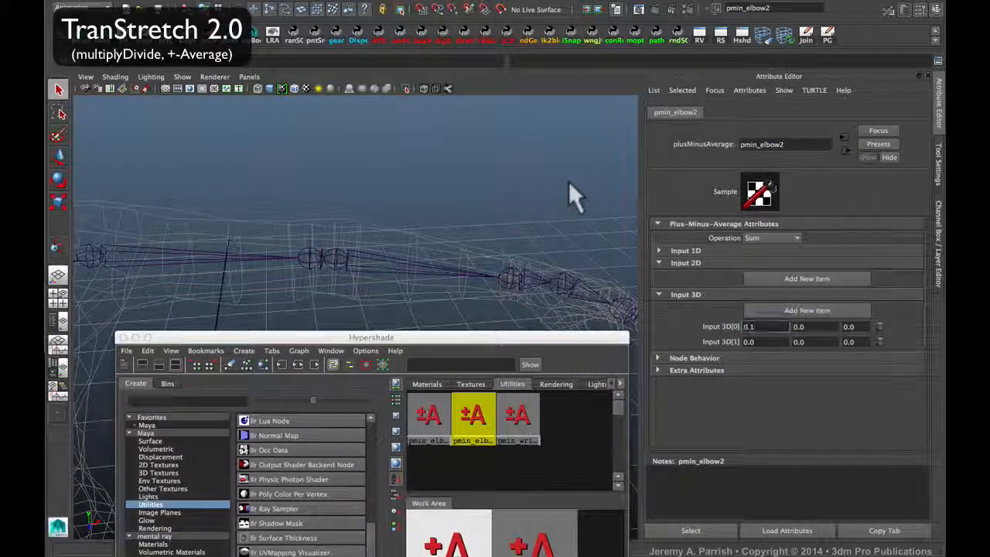
Look up the Translate X value of the joint jnt_L_wrist for the pmin_wrist node.
click(510, 283)
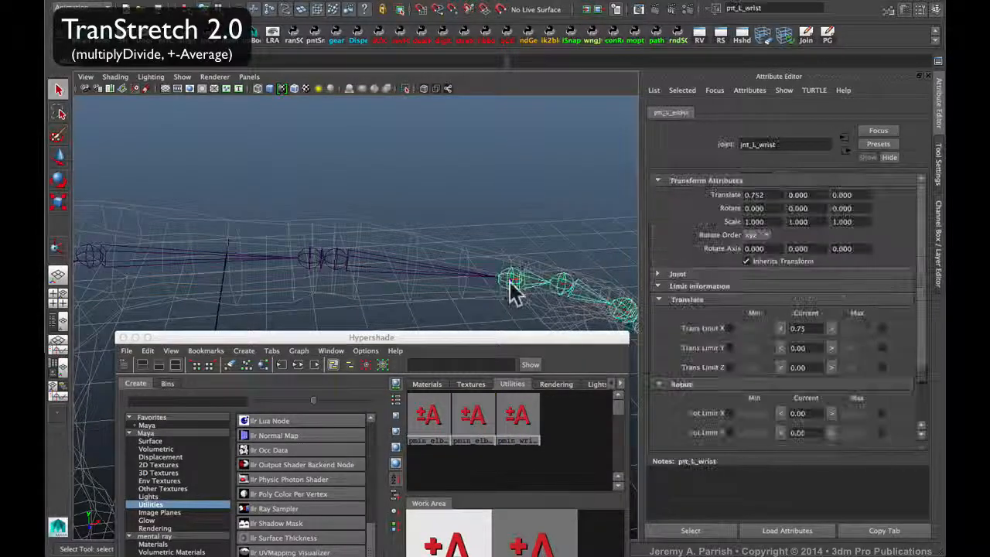
click(773, 195)
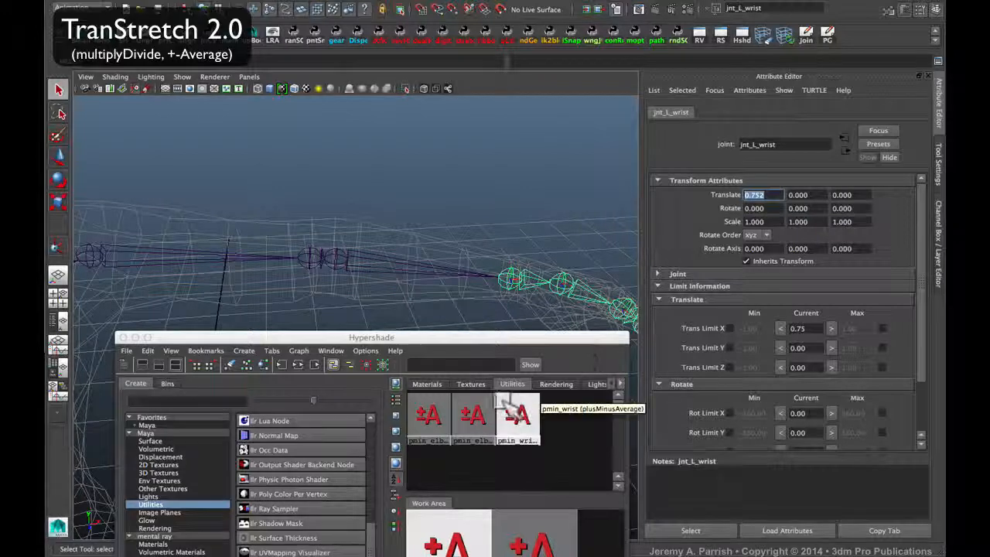
click(473, 416)
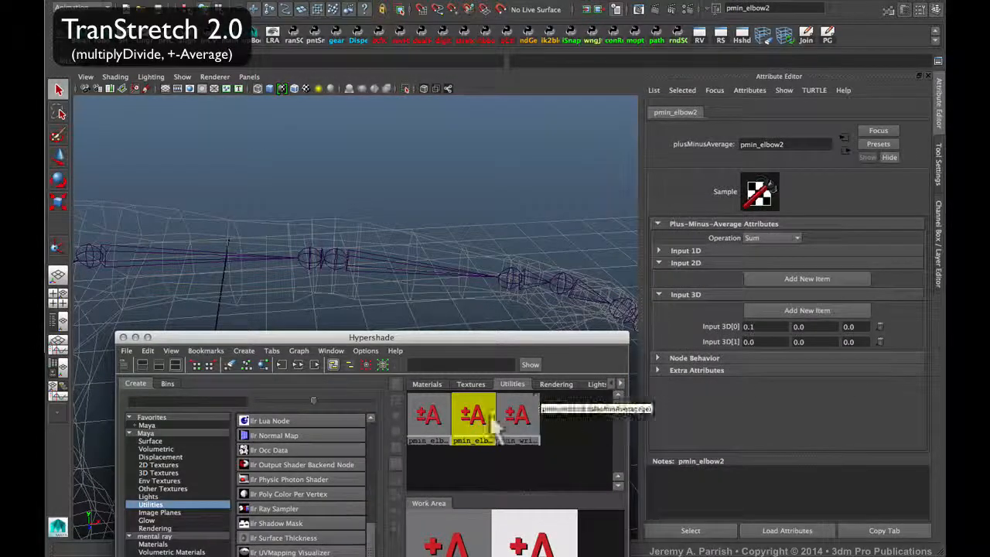
click(516, 417)
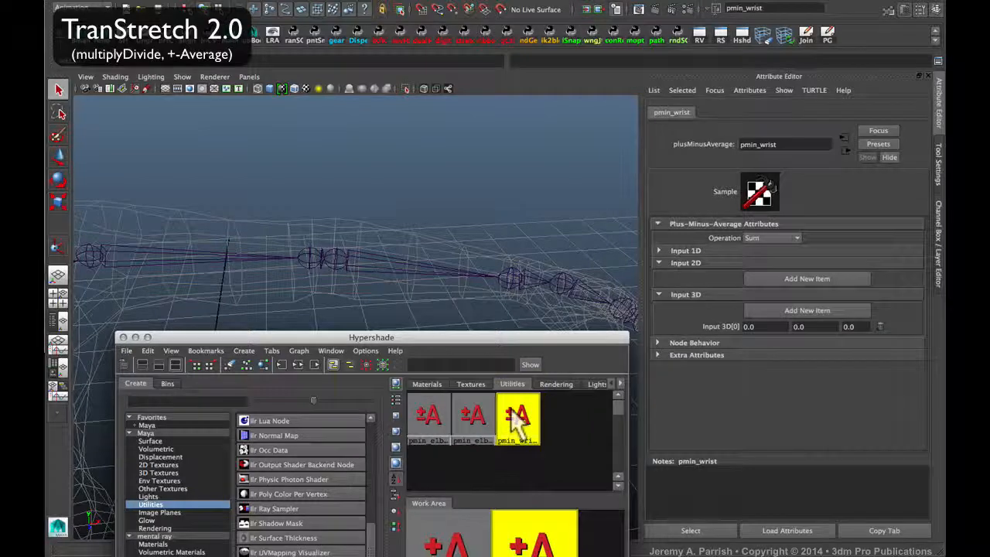
click(760, 326)
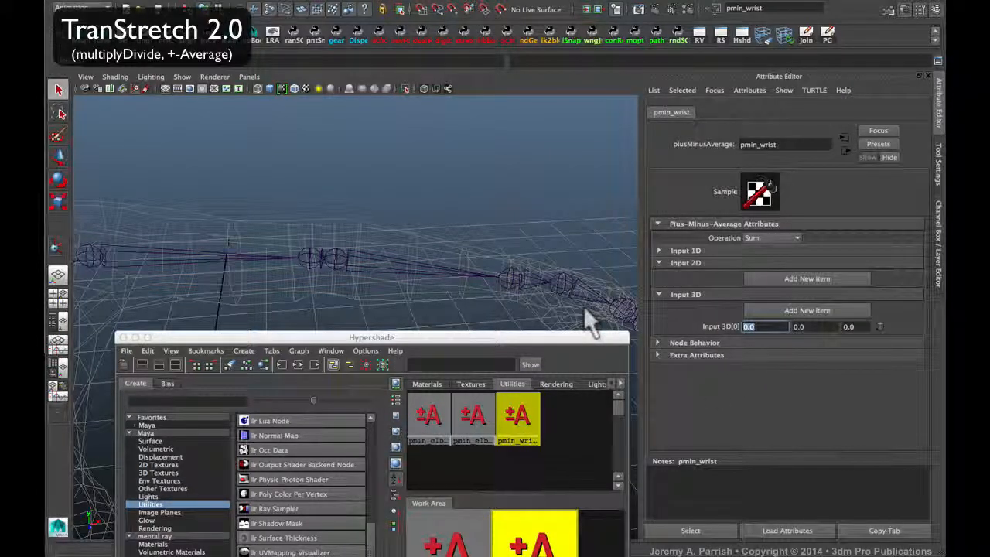
click(501, 270)
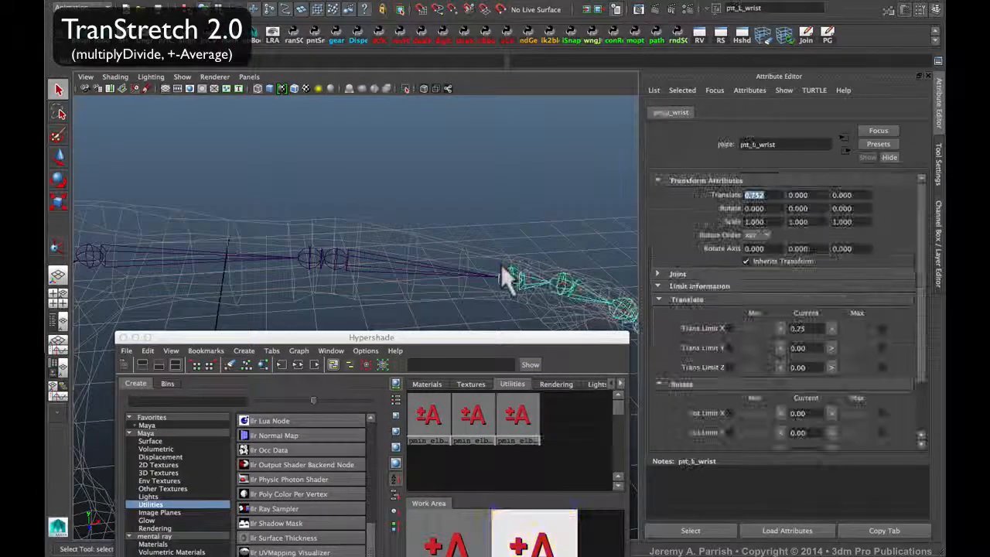
Set the first value of Input 3D[0] on pmin_wrist to .752 and add a second Input 3D item.
click(527, 421)
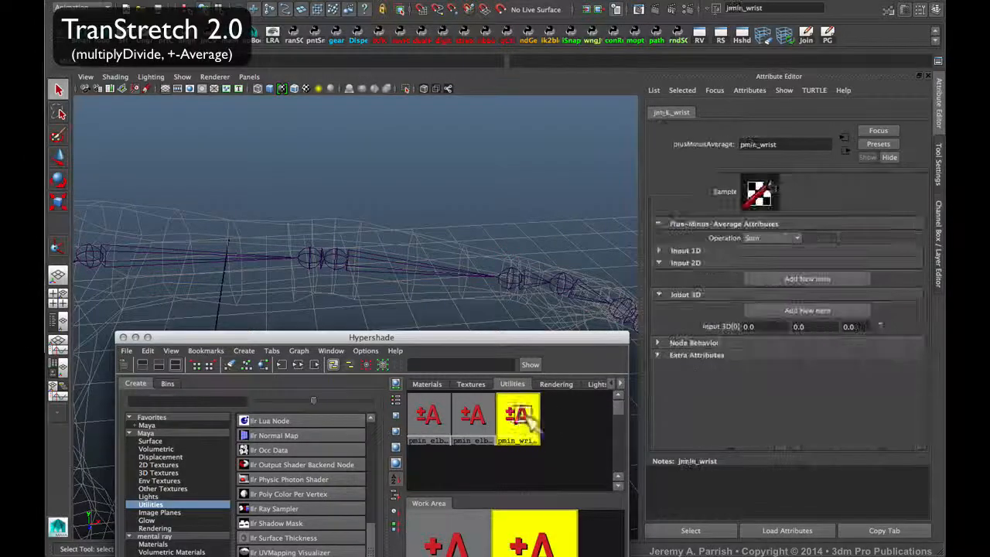
click(754, 326)
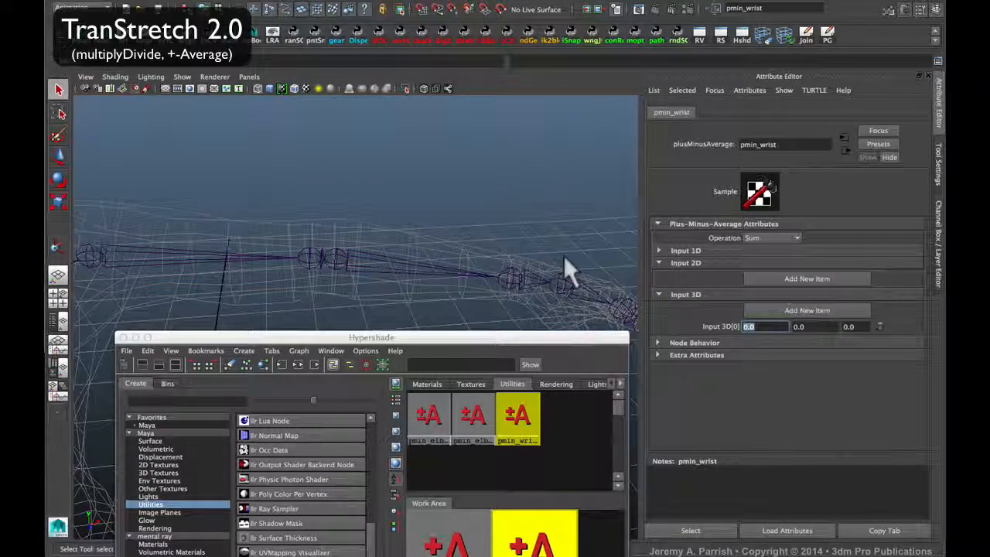
text(.7)
text(52)
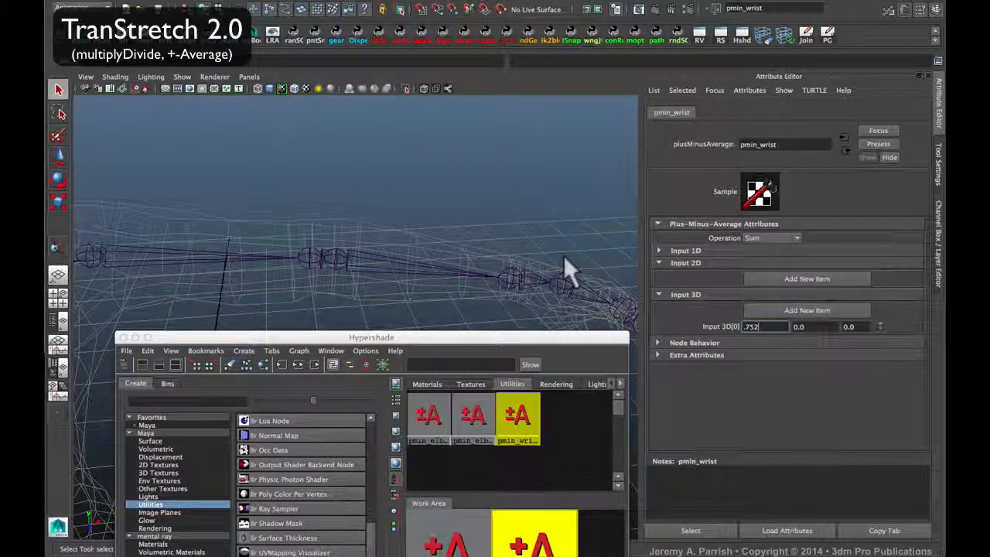
key(Return)
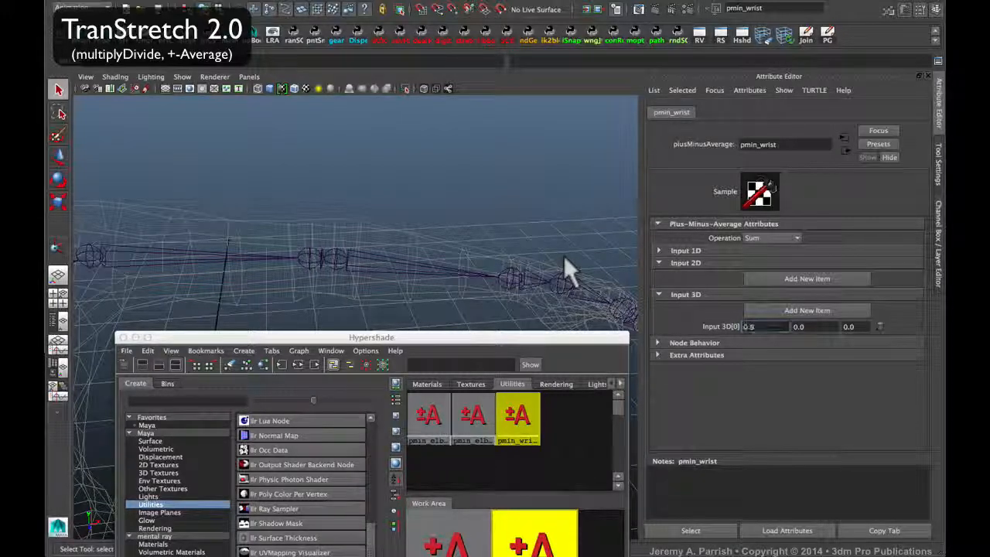
click(760, 310)
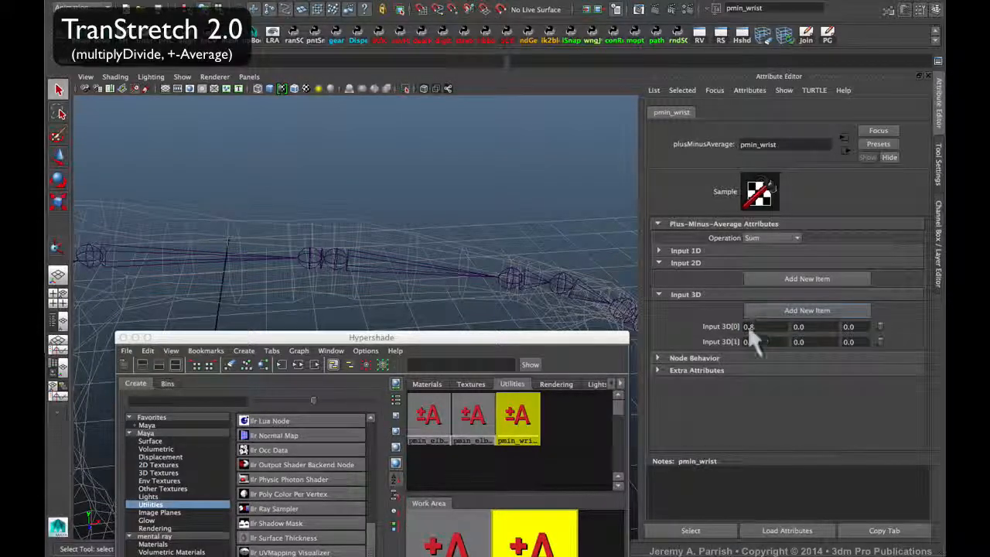
click(513, 280)
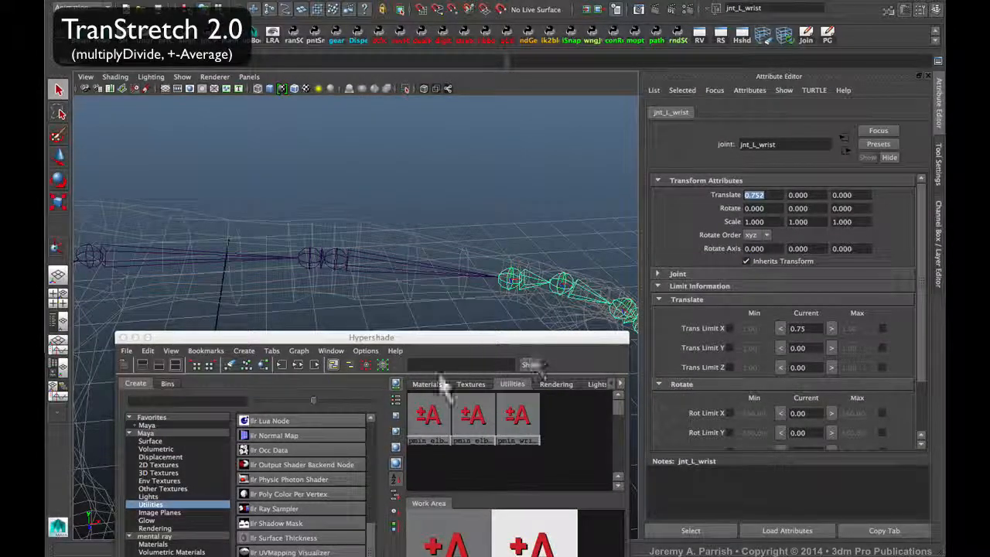
click(473, 180)
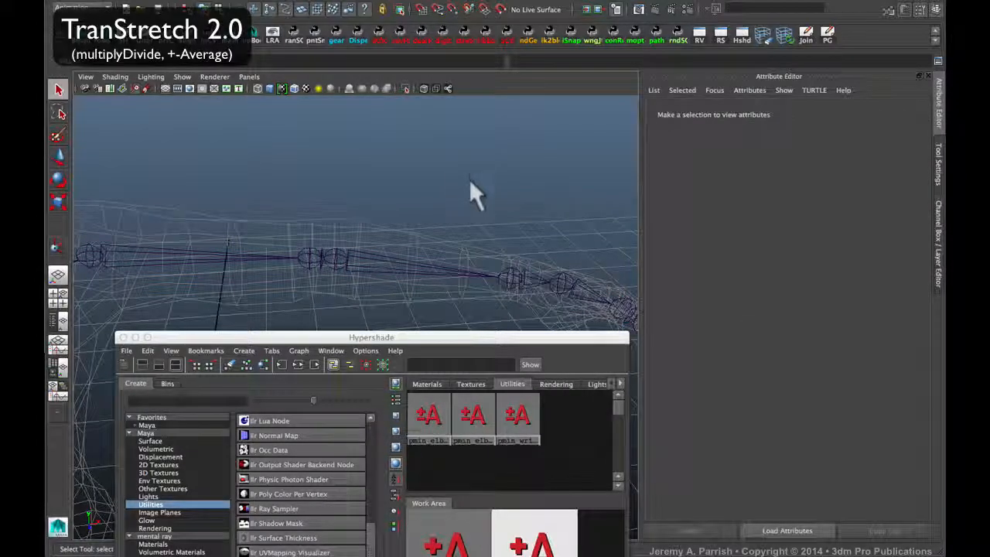
alt+right_drag(511, 235, 505, 244)
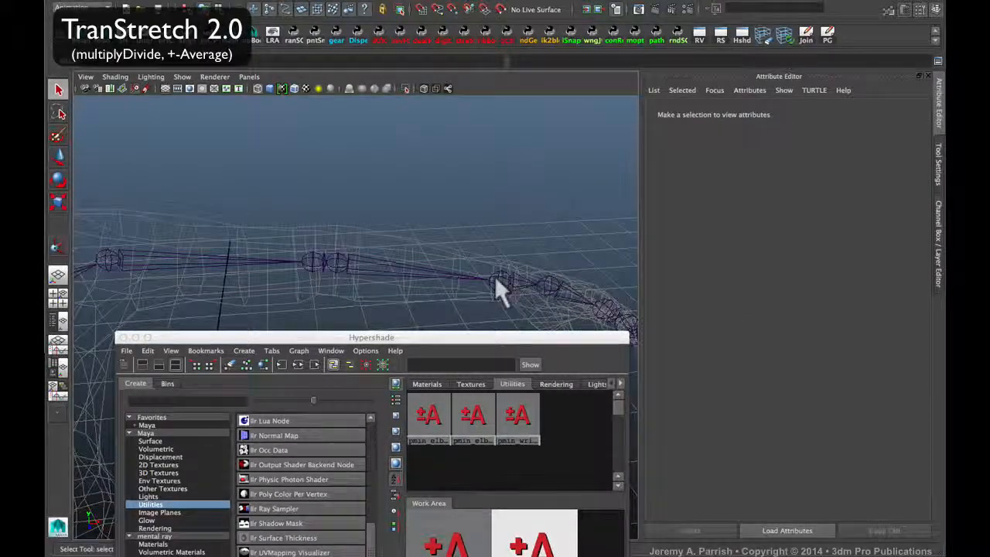
click(496, 280)
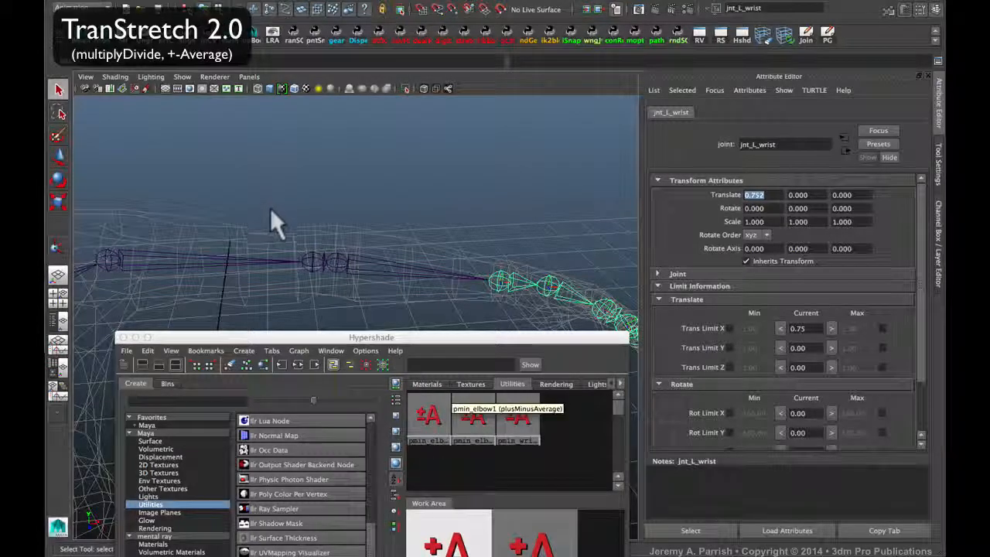
Move the Hypershade up and create a Multiply Divide utility node in it.
drag(393, 339, 375, 311)
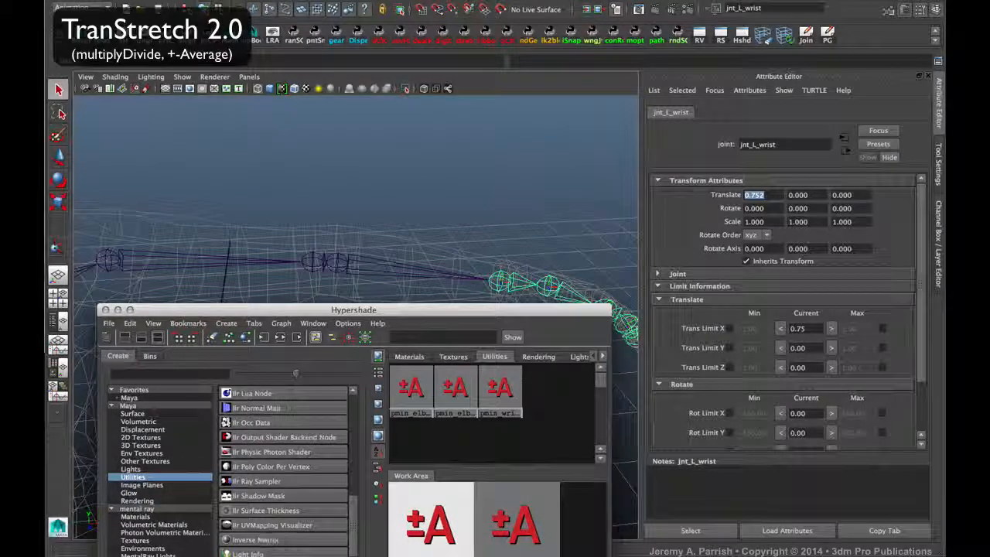
scroll(284, 472, down, 3)
scroll(285, 472, down, 5)
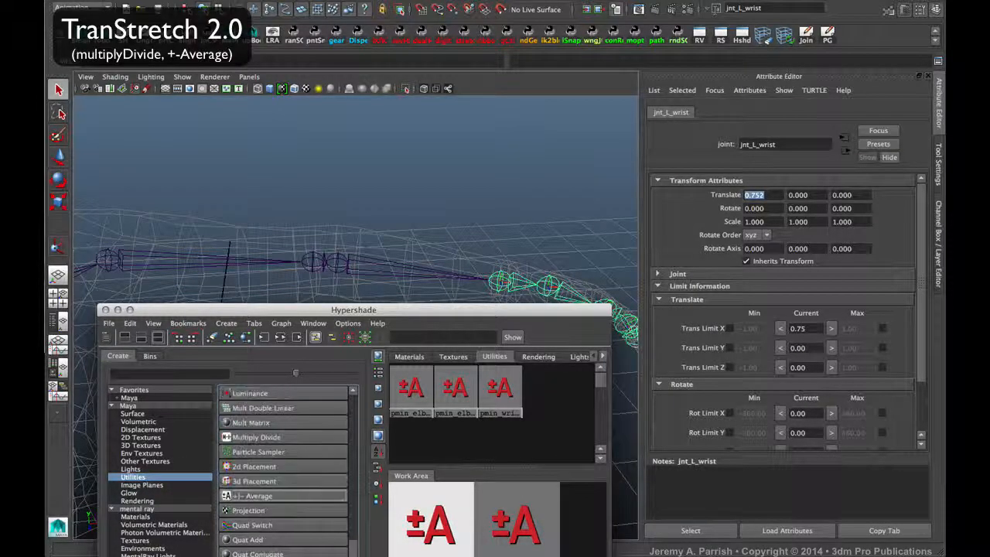
scroll(251, 490, up, 2)
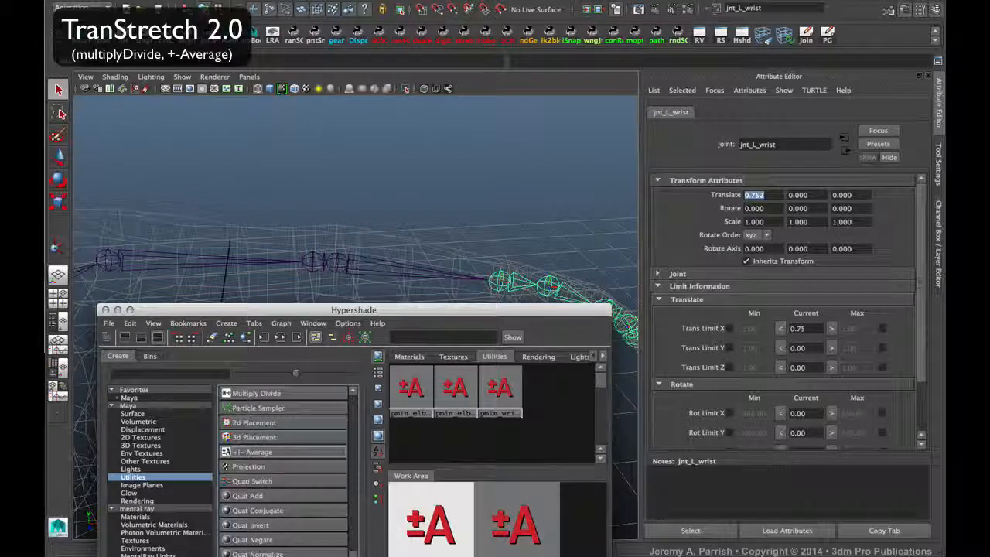
click(246, 390)
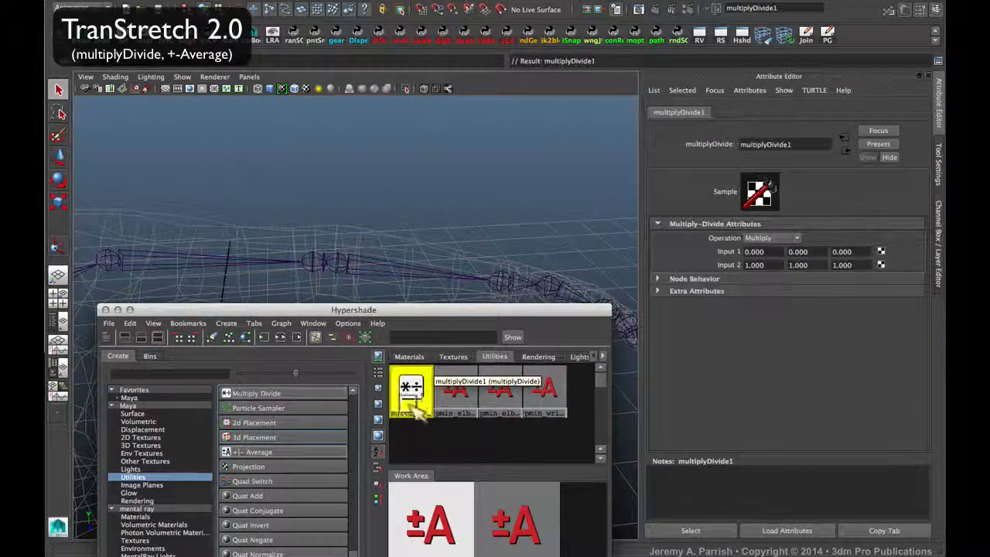
Rename the new multiplyDivide node as mdiv_Stretch.
click(807, 146)
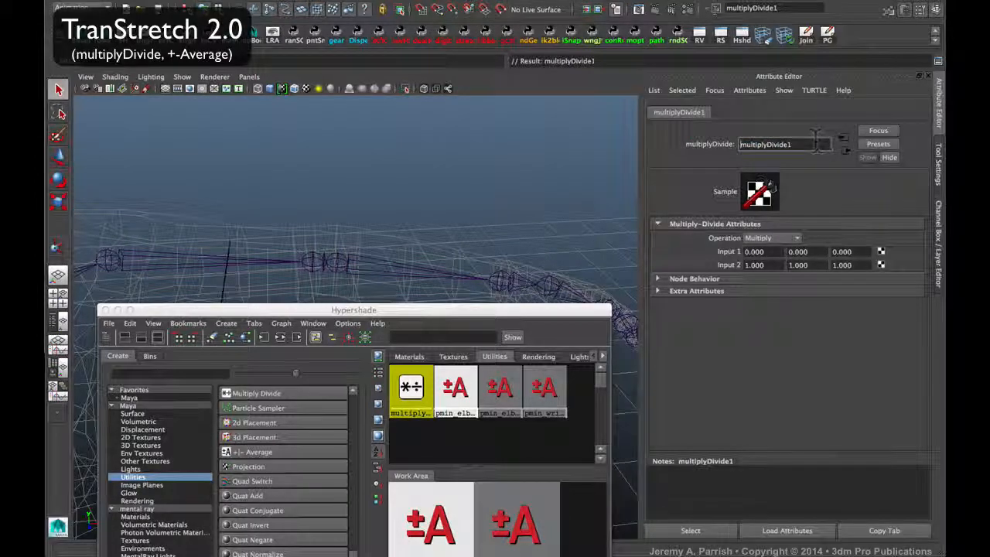
double_click(816, 144)
text(m)
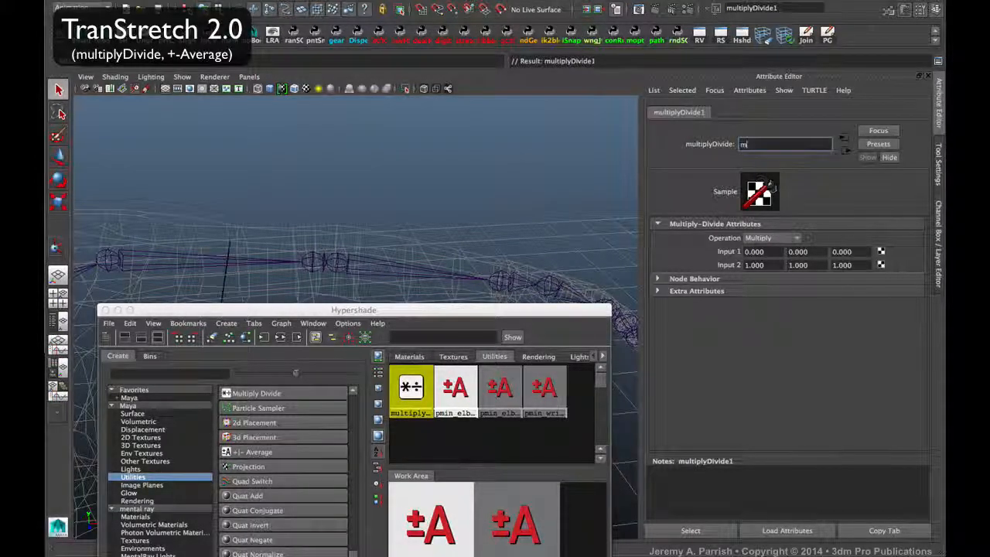
text(dv)
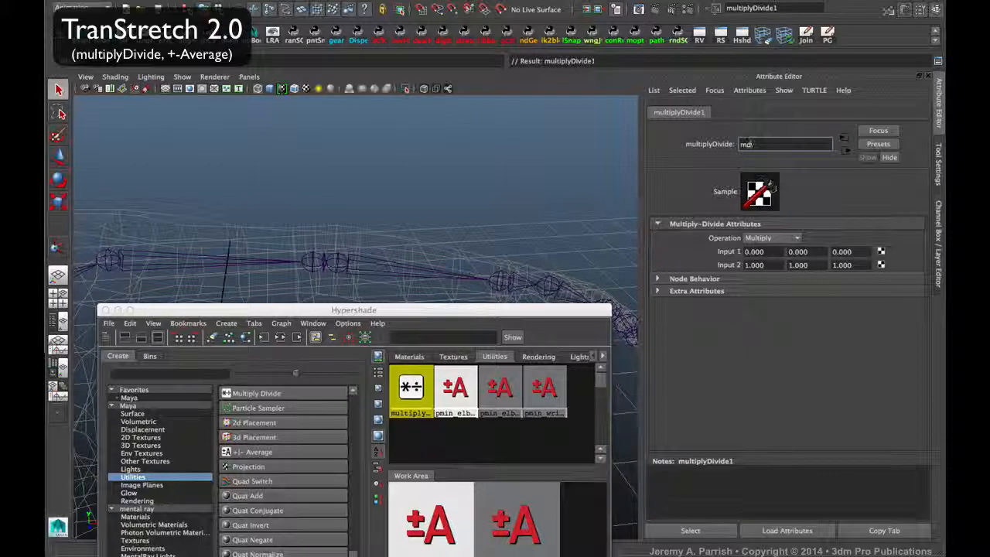
text(A)
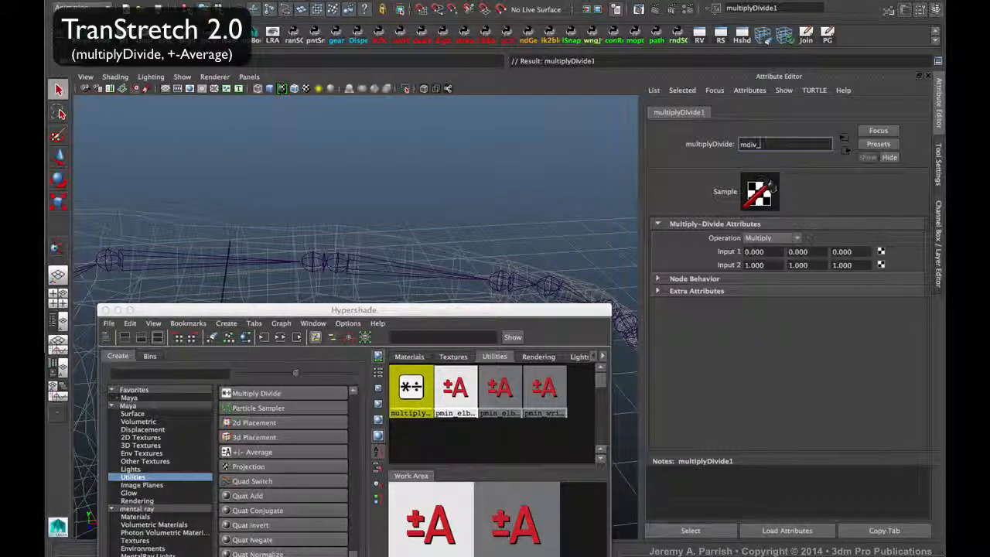
text(stret)
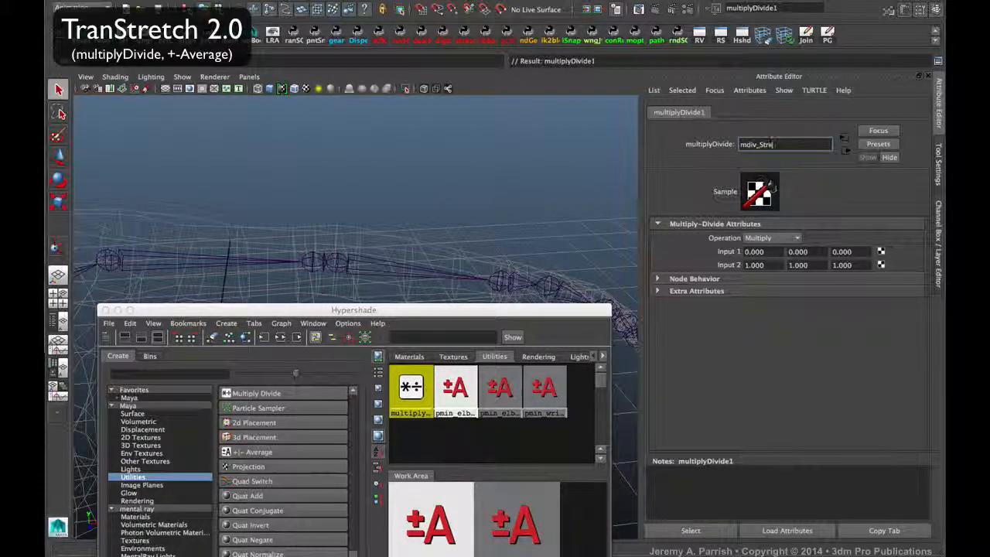
text(ch)
key(Return)
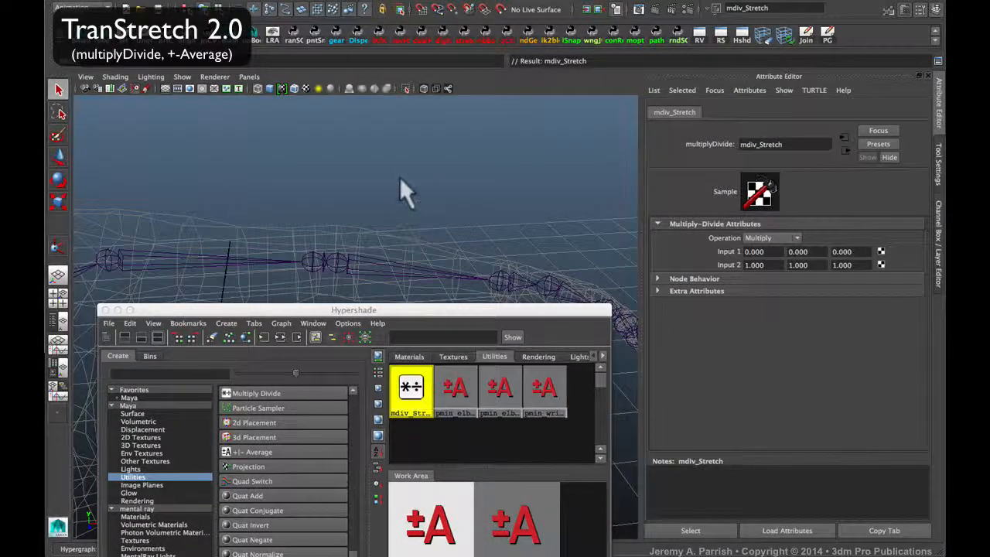
Review the Input 3D values of the pmin_elbow1, pmin_elbow2 and pmin_wrist nodes one after another.
click(390, 237)
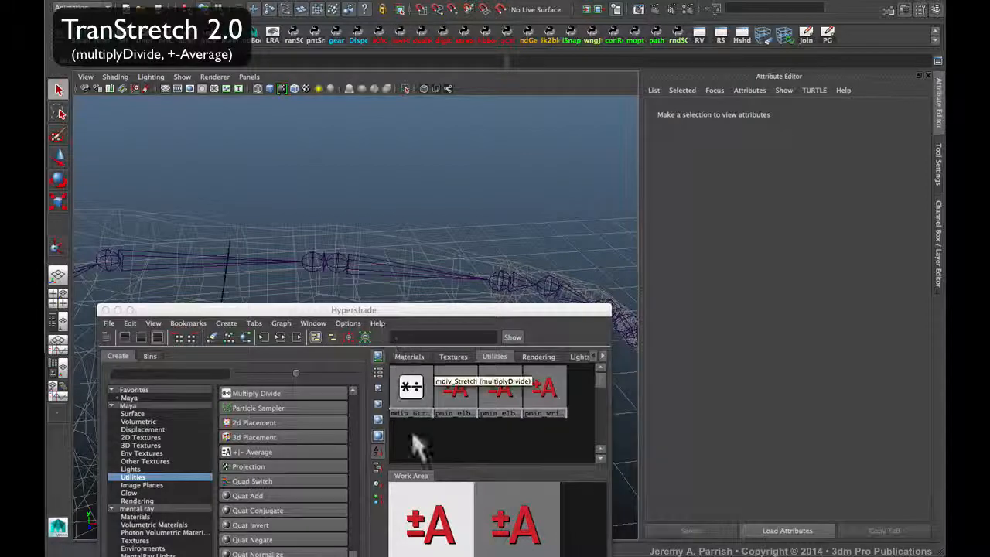
drag(413, 438, 548, 389)
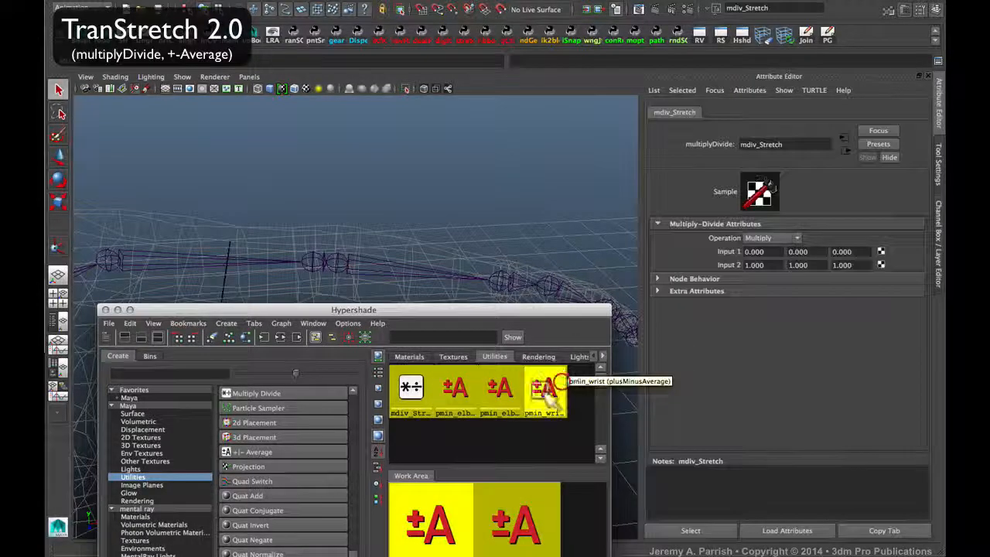
click(468, 423)
click(455, 389)
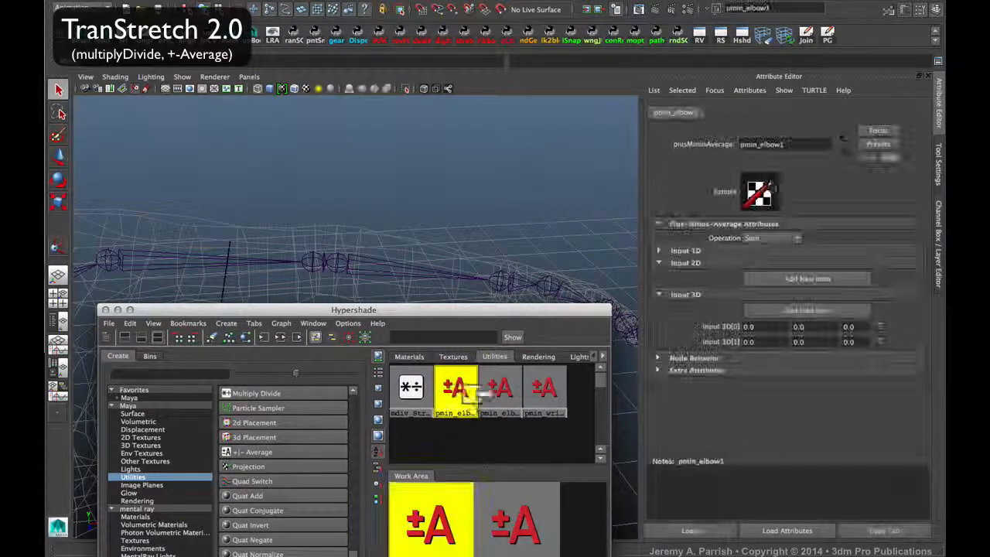
click(501, 389)
click(544, 391)
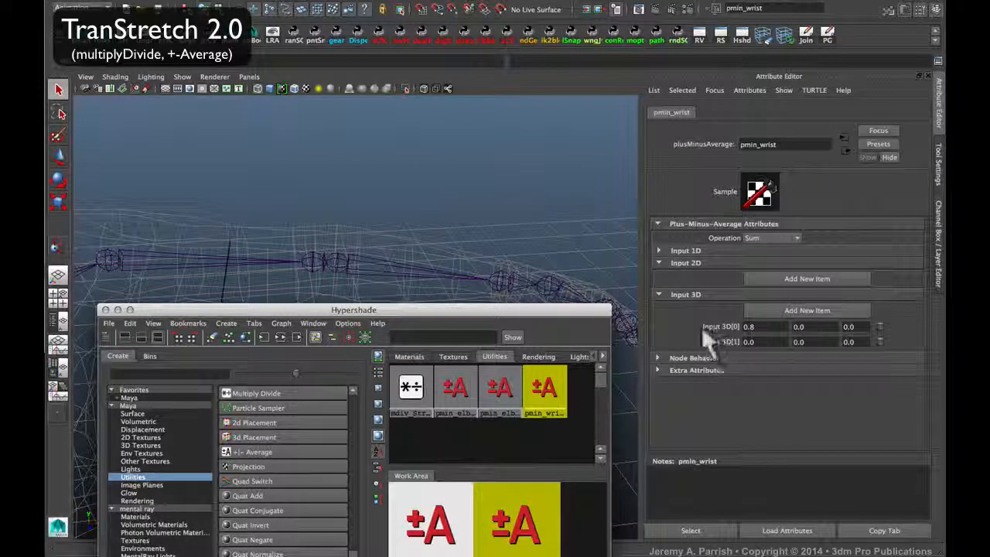
click(499, 383)
click(445, 383)
click(413, 383)
click(448, 382)
click(498, 383)
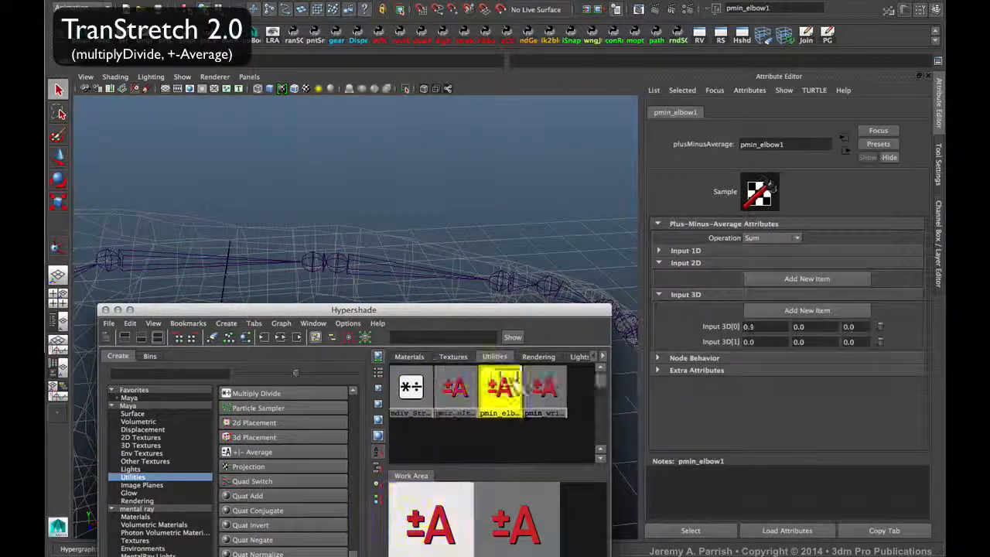
click(532, 383)
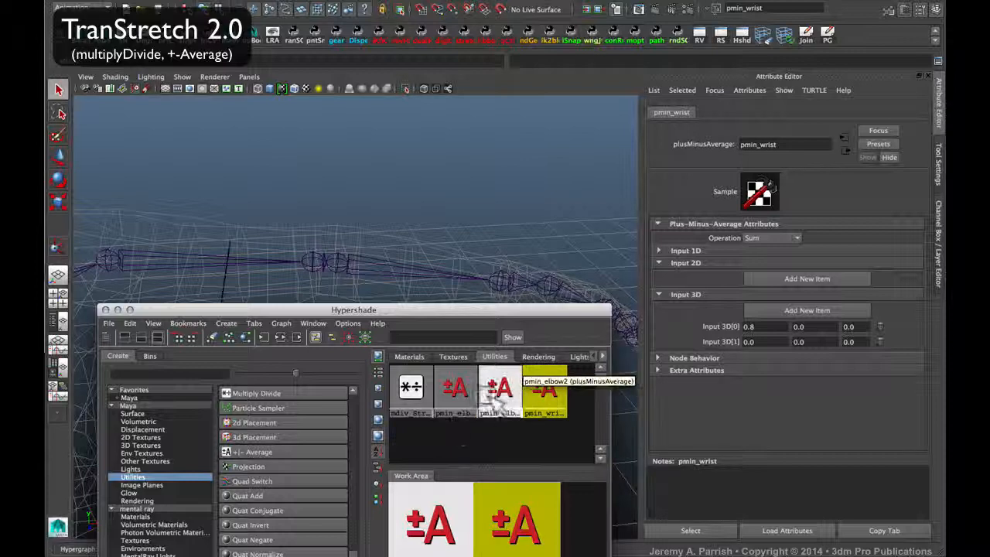
click(461, 387)
click(499, 389)
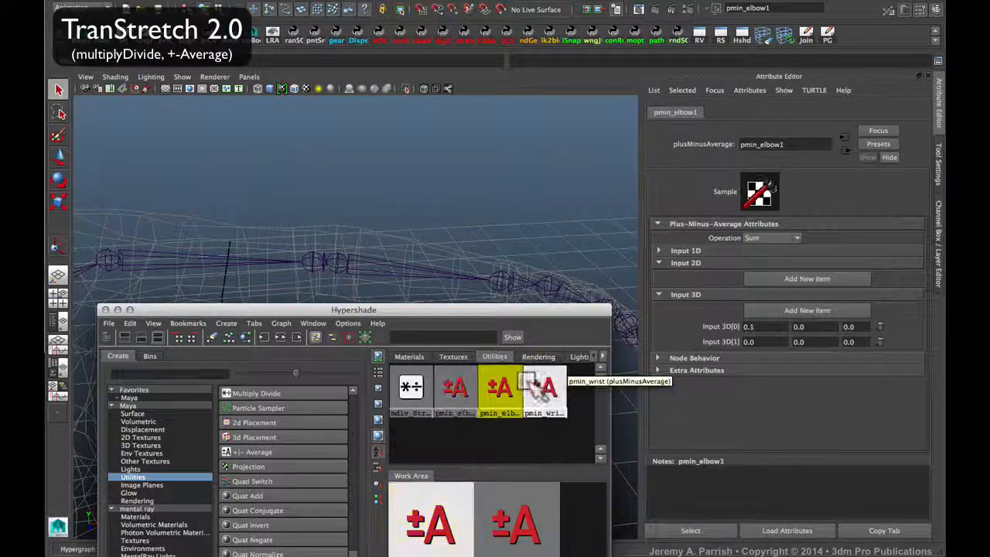
click(537, 391)
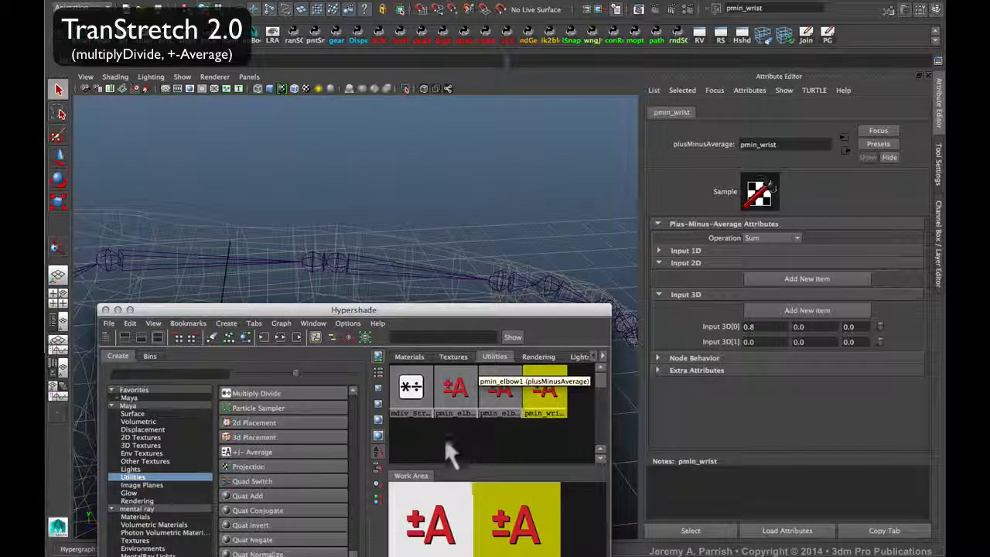
Load pmin_elbow1, pmin_elbow2 and pmin_wrist as outputs in the Connection Editor and show their non-keyable attributes.
drag(444, 438, 551, 387)
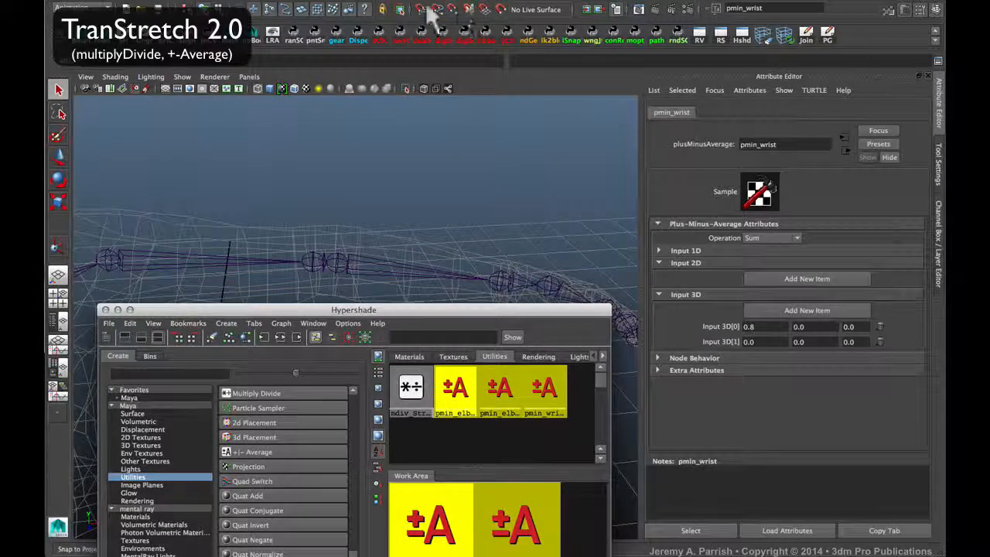
click(247, 2)
mouse_move(385, 7)
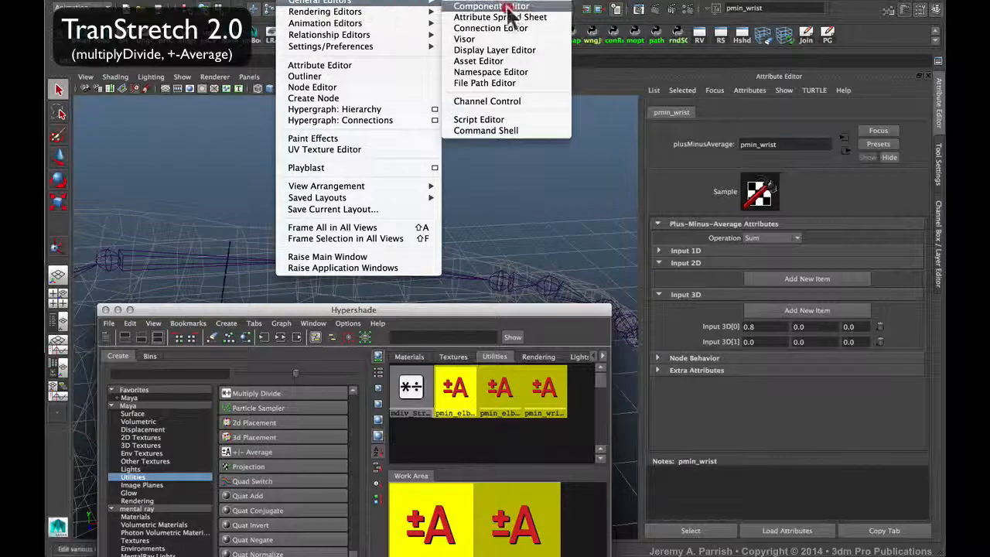
click(503, 28)
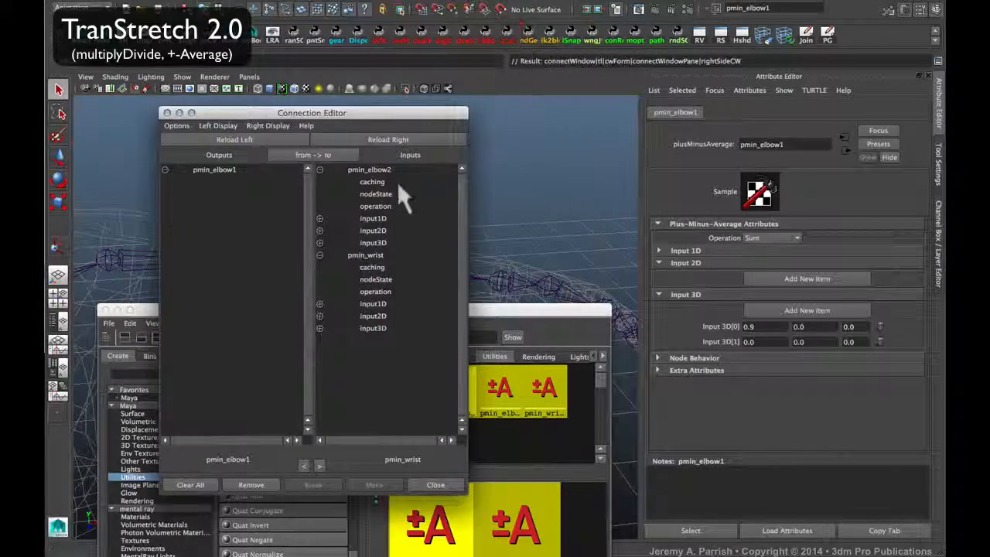
click(228, 140)
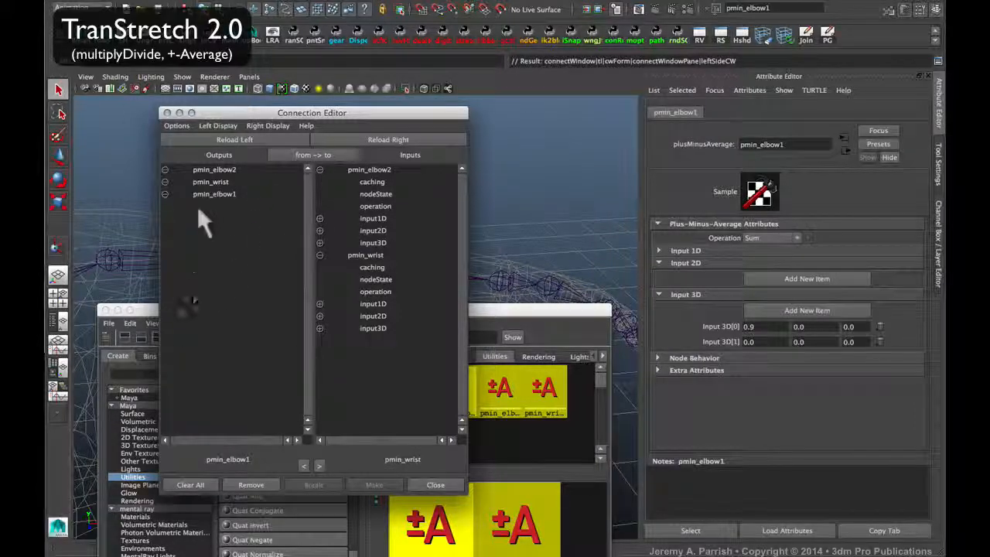
click(209, 125)
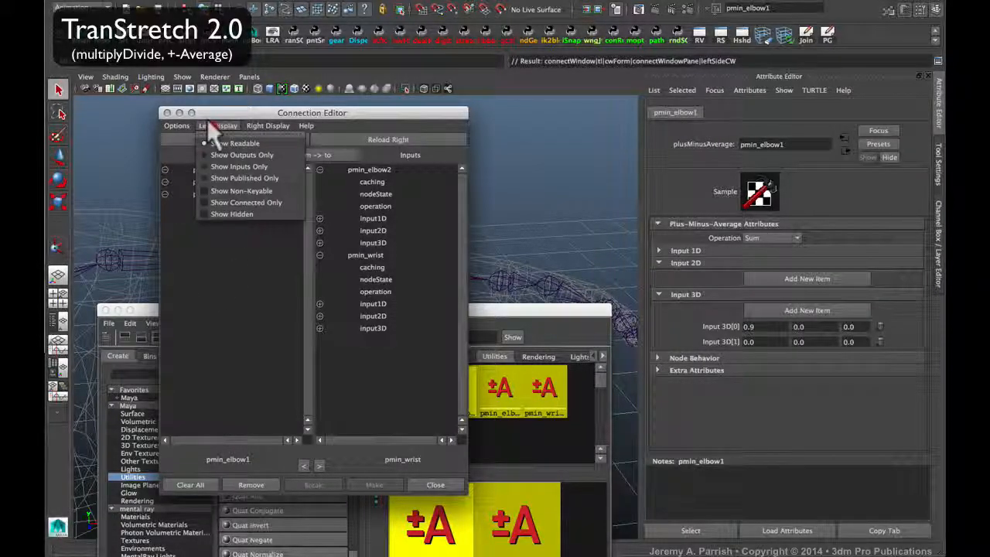
click(246, 201)
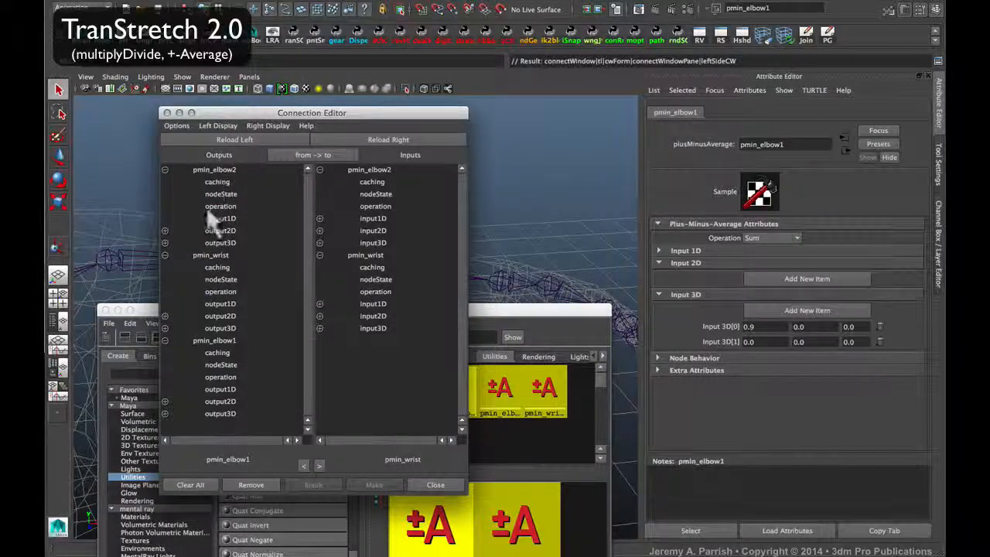
Expand the output3D attributes of pmin_wrist, pmin_elbow2 and pmin_elbow1 in the outputs list.
click(165, 328)
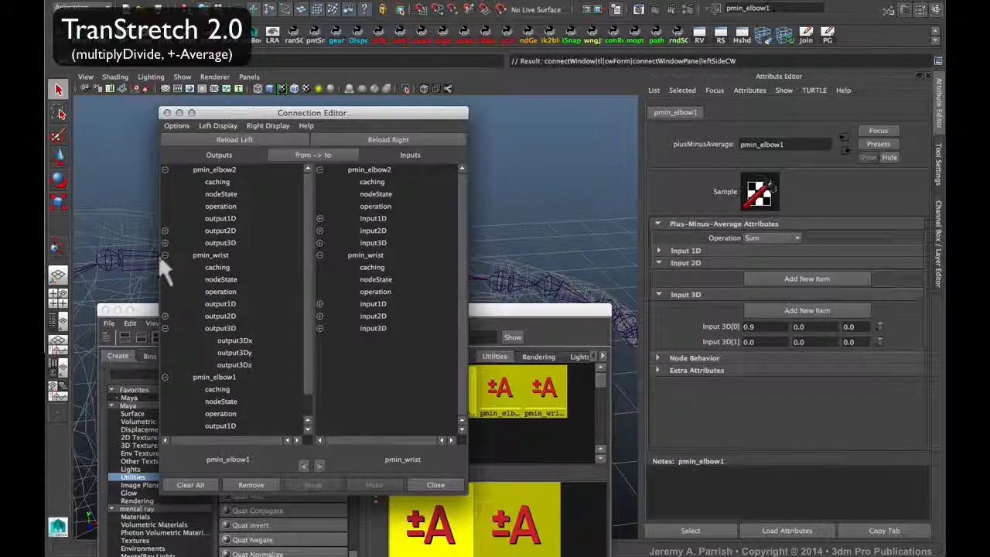
click(159, 232)
scroll(178, 325, down, 3)
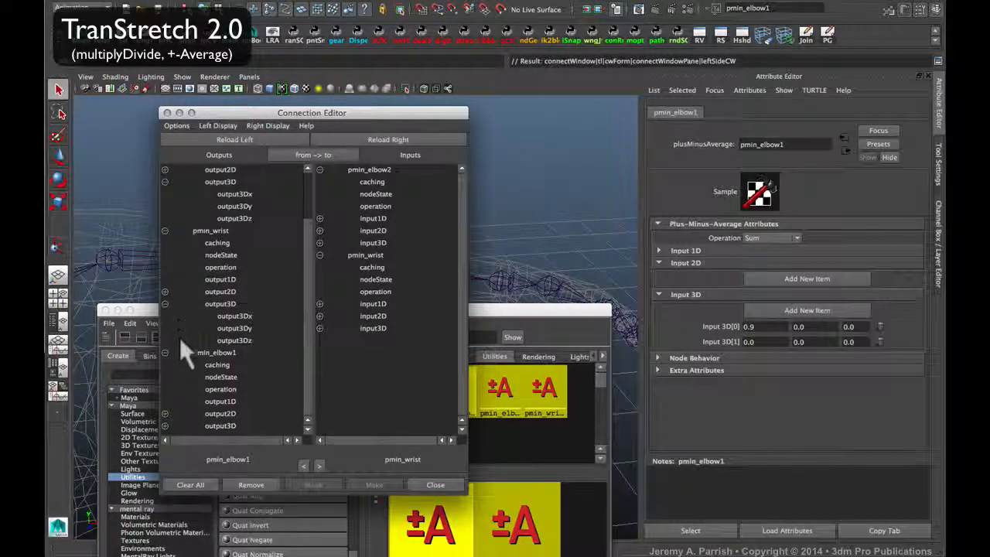
click(165, 424)
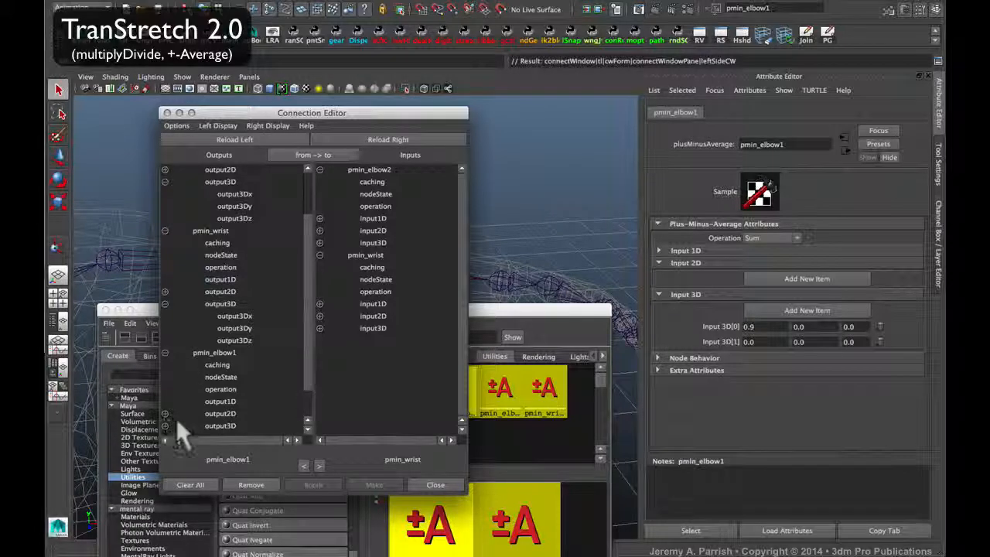
scroll(217, 394, down, 3)
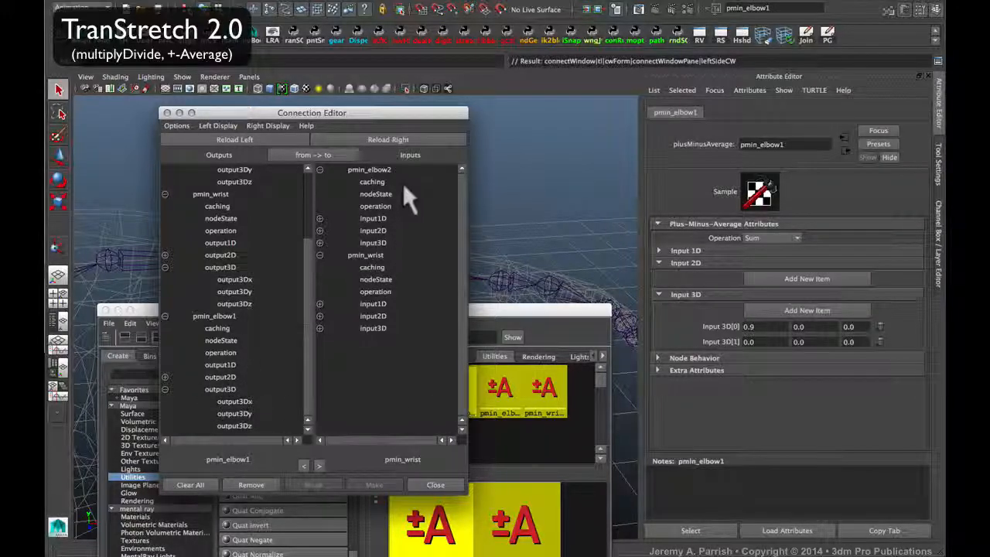
Load the joint jnt_L_elbow1 as the input node, hide its non-keyable attributes and expand translate.
drag(388, 116, 758, 65)
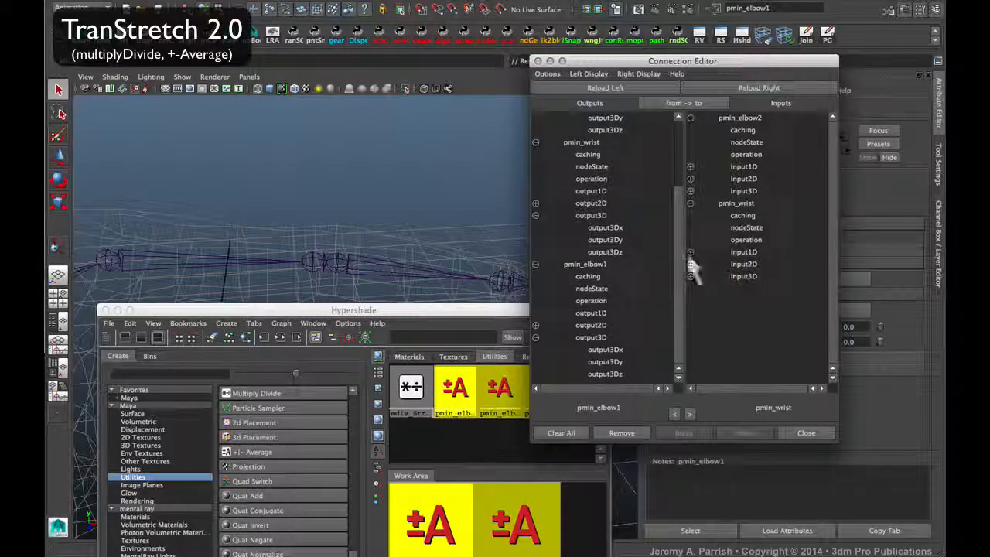
click(311, 263)
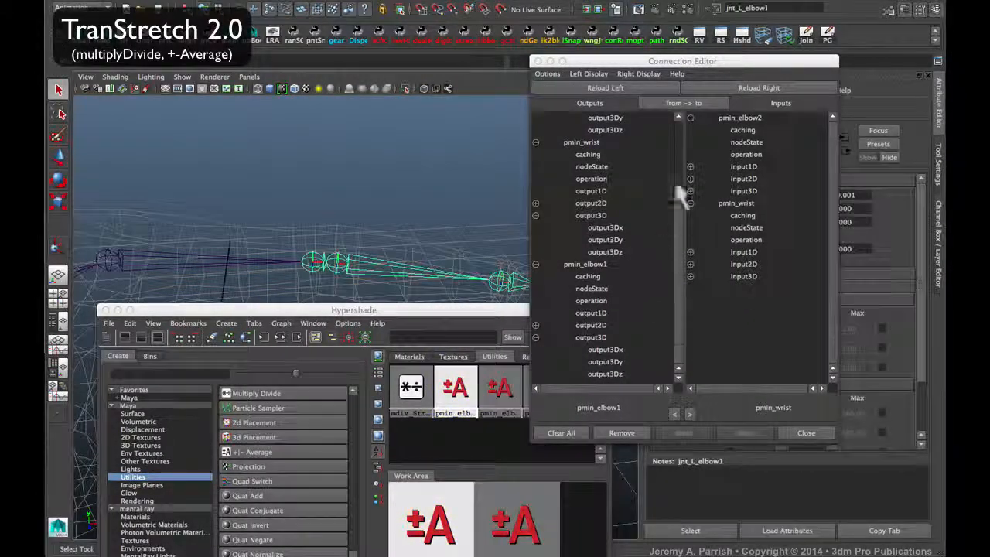
click(724, 83)
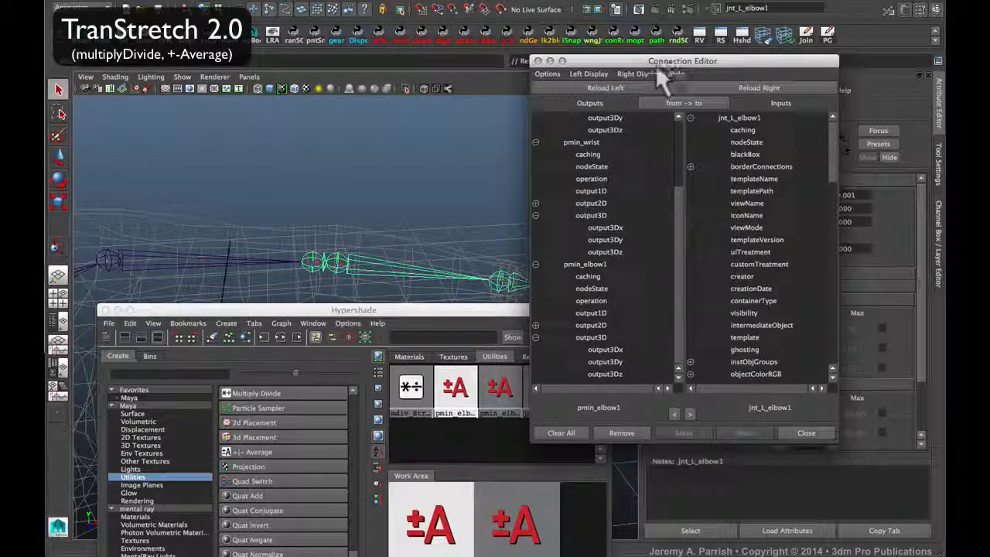
click(636, 73)
click(658, 140)
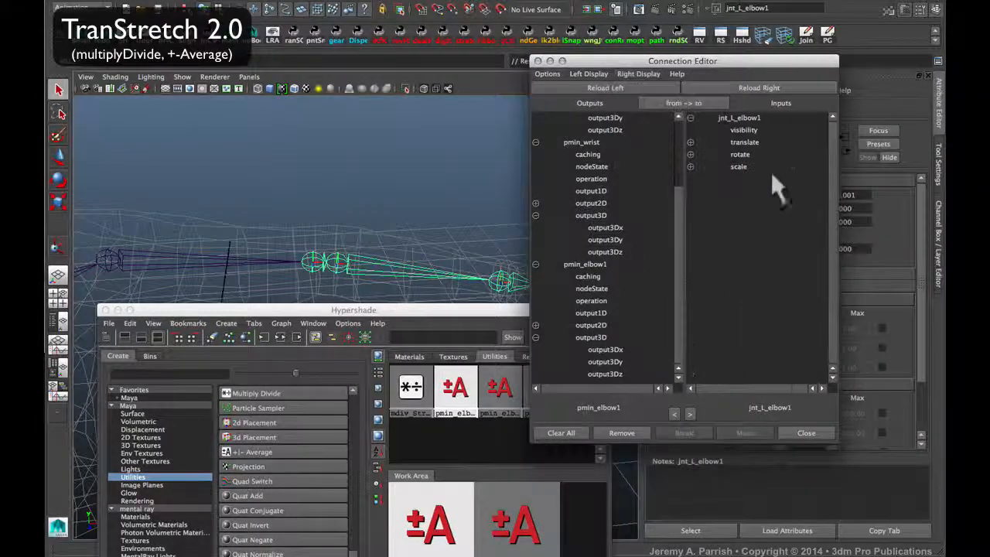
click(637, 73)
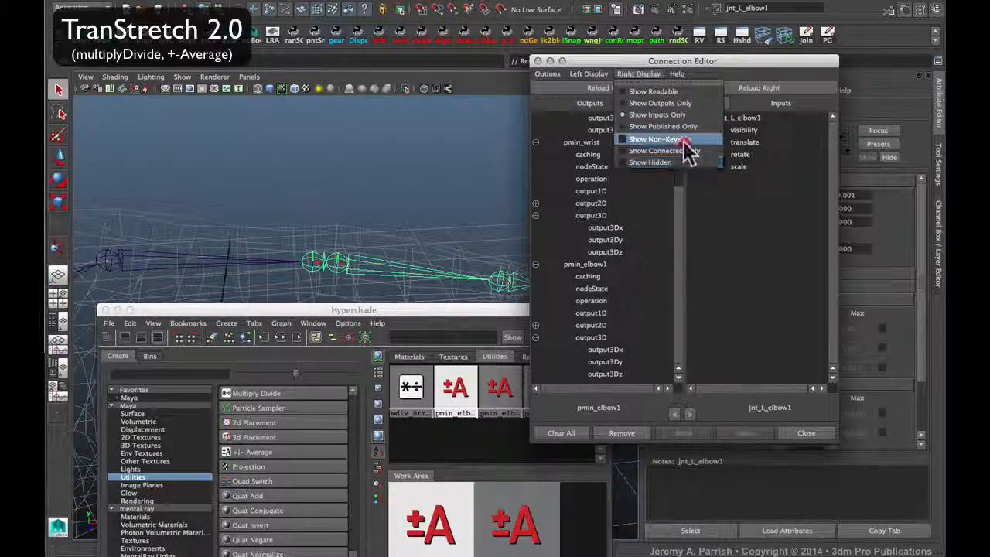
click(795, 314)
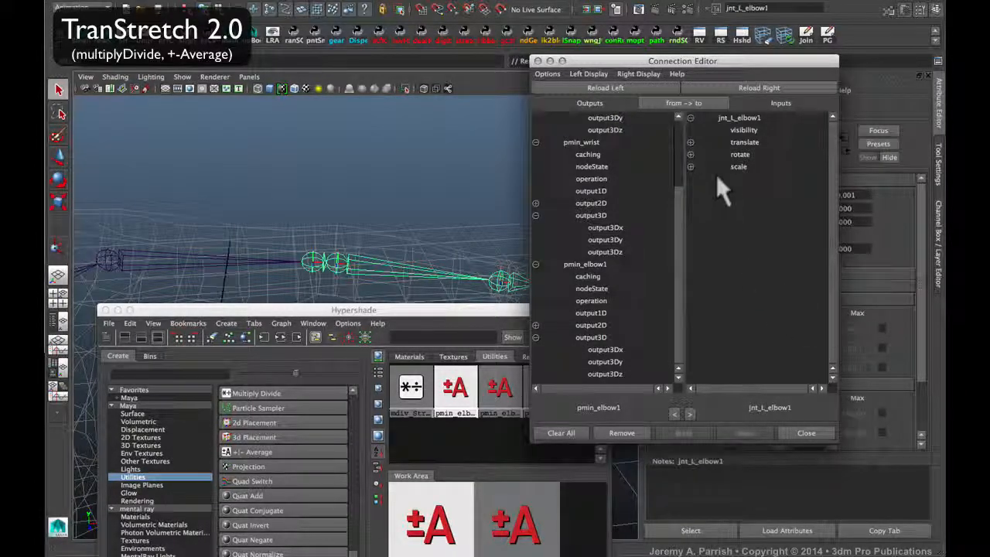
click(690, 142)
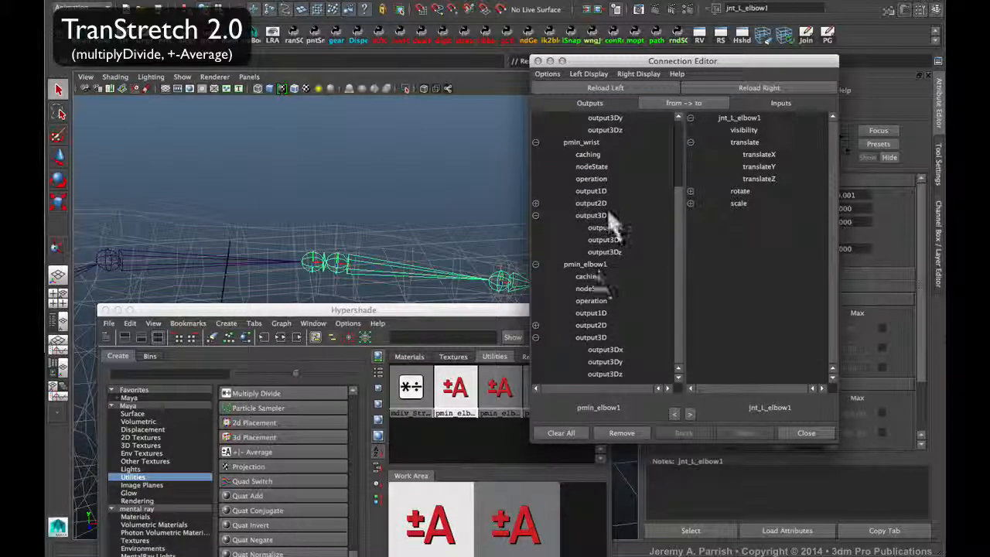
Connect output3Dx of pmin_elbow1 to translateX of jnt_L_elbow1, closing the Hypershade and repositioning the Connection Editor.
scroll(600, 203, up, 3)
scroll(600, 203, down, 3)
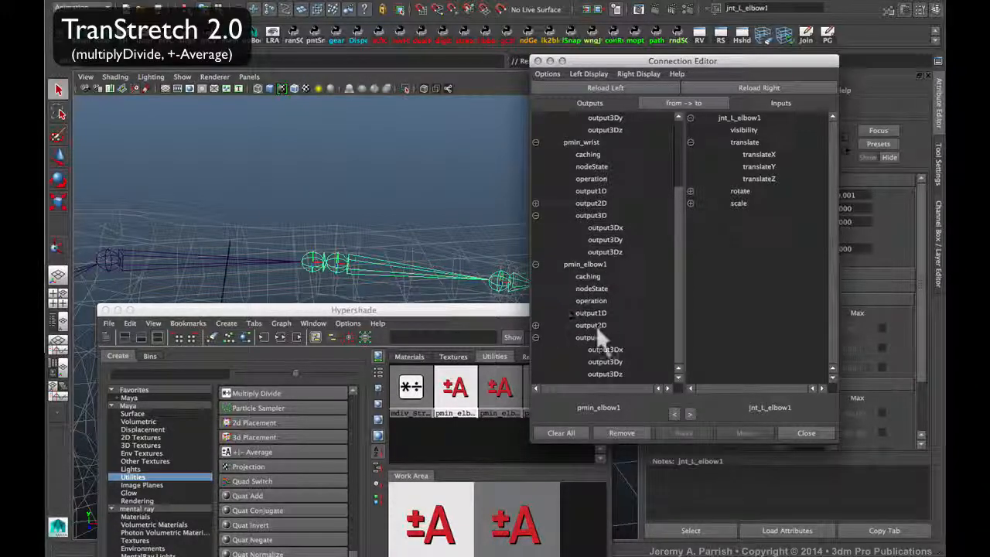
click(598, 348)
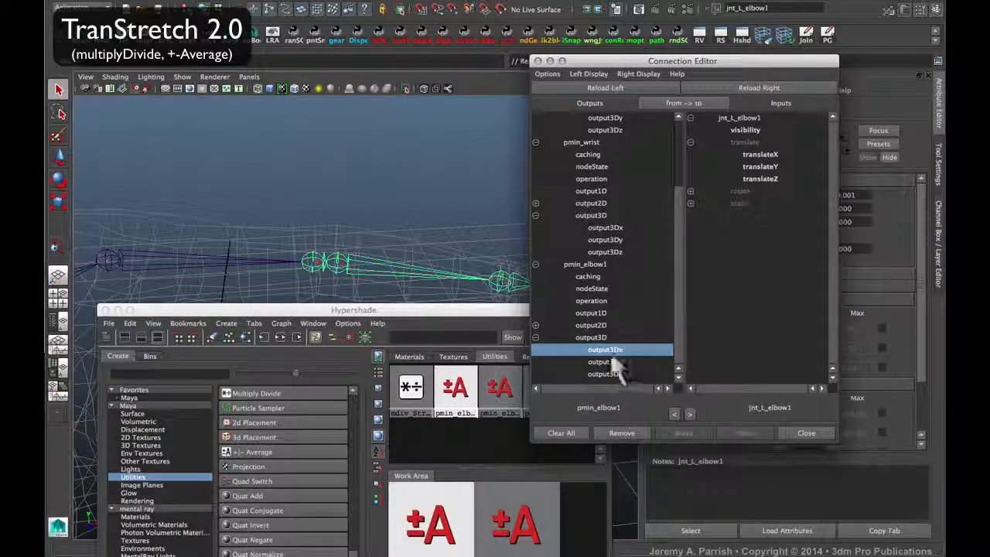
click(106, 310)
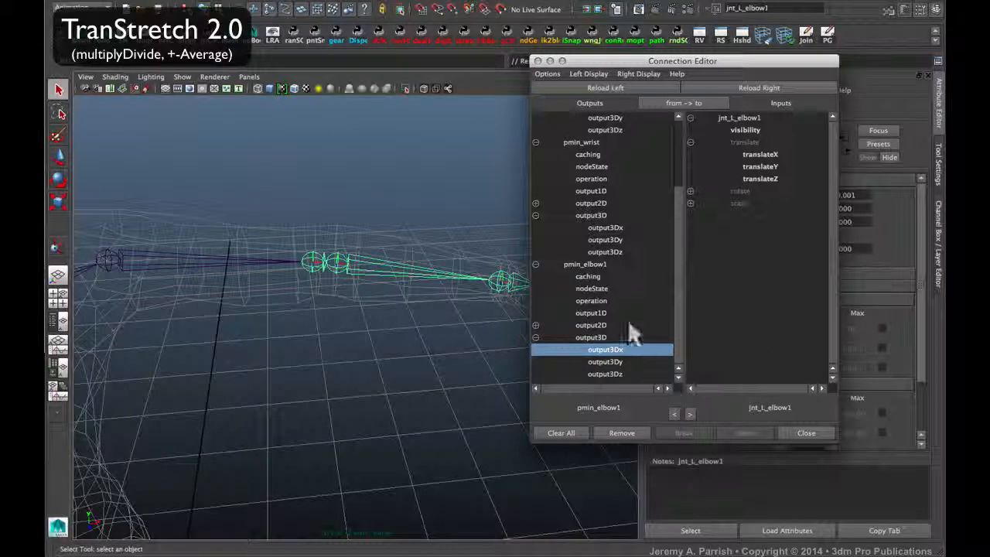
click(757, 154)
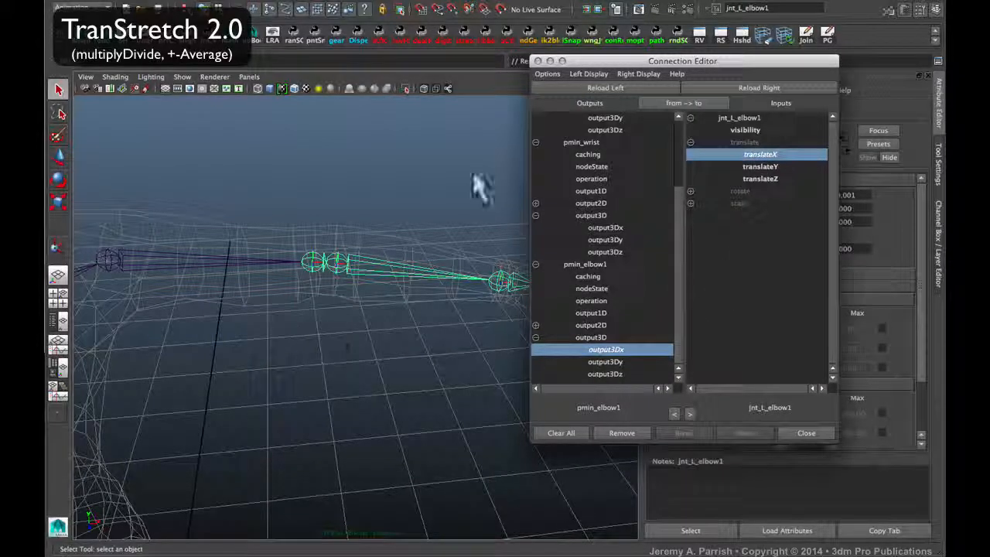
drag(613, 62, 483, 82)
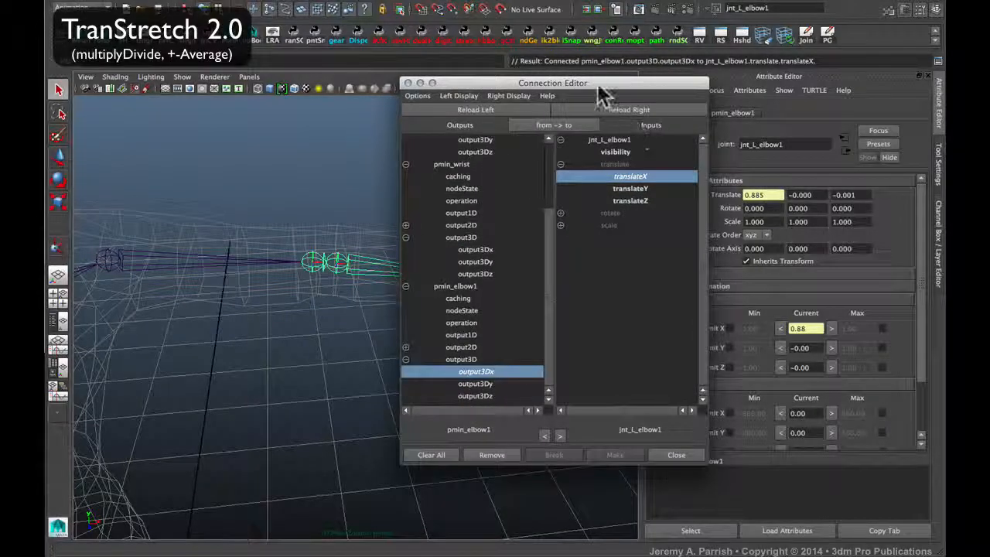
drag(599, 84, 695, 97)
Load jnt_L_elbow2 as the input node and connect output3Dx of pmin_elbow2 to its translateX.
click(359, 269)
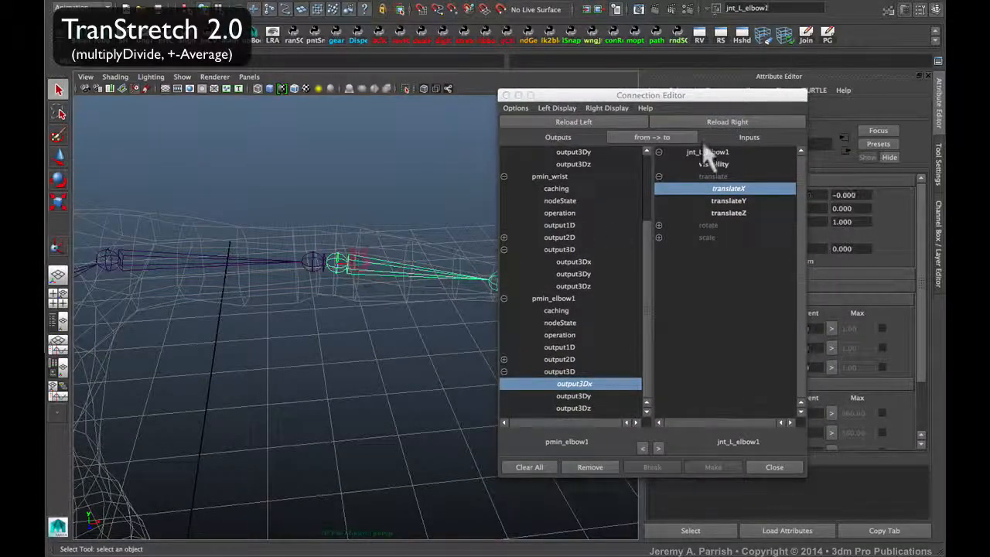
click(731, 120)
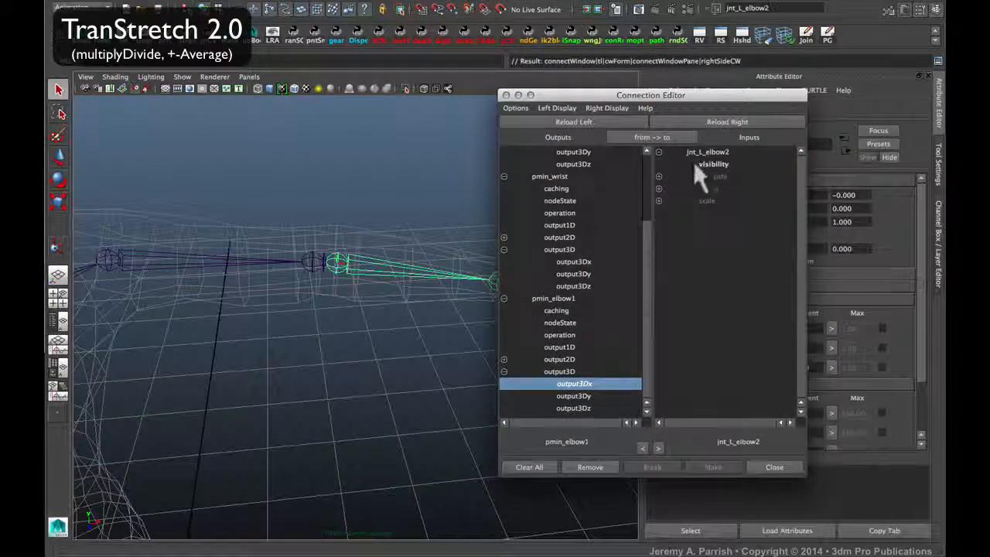
click(656, 175)
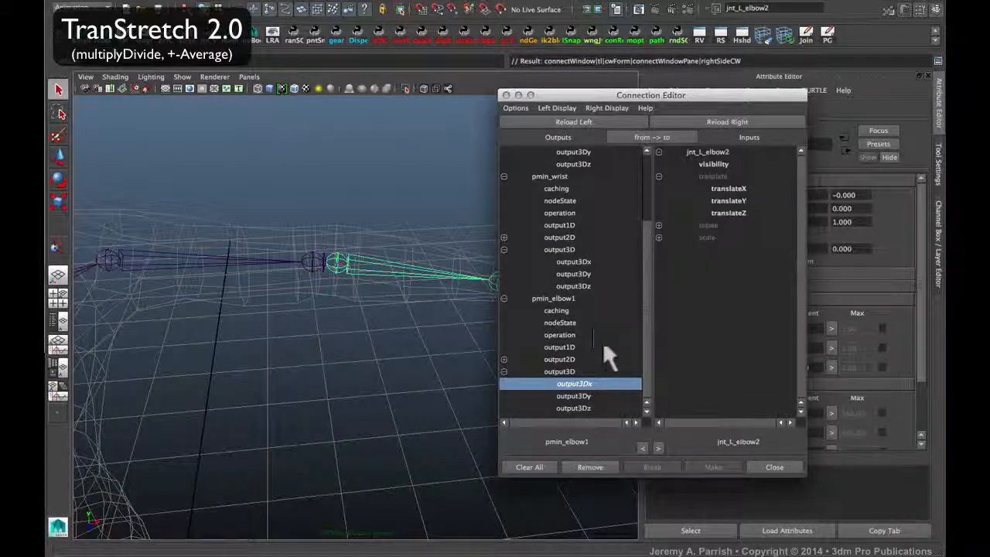
drag(648, 329, 648, 221)
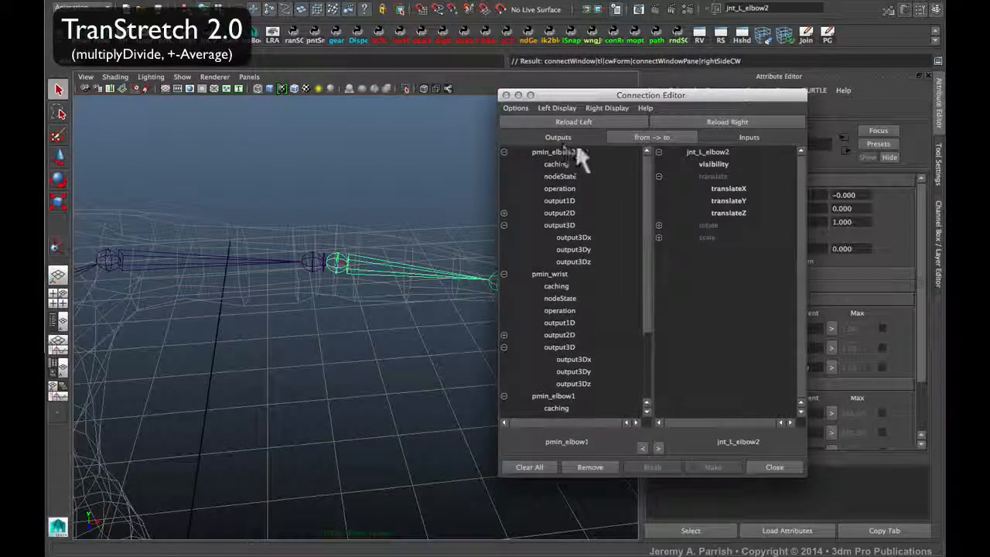
click(570, 238)
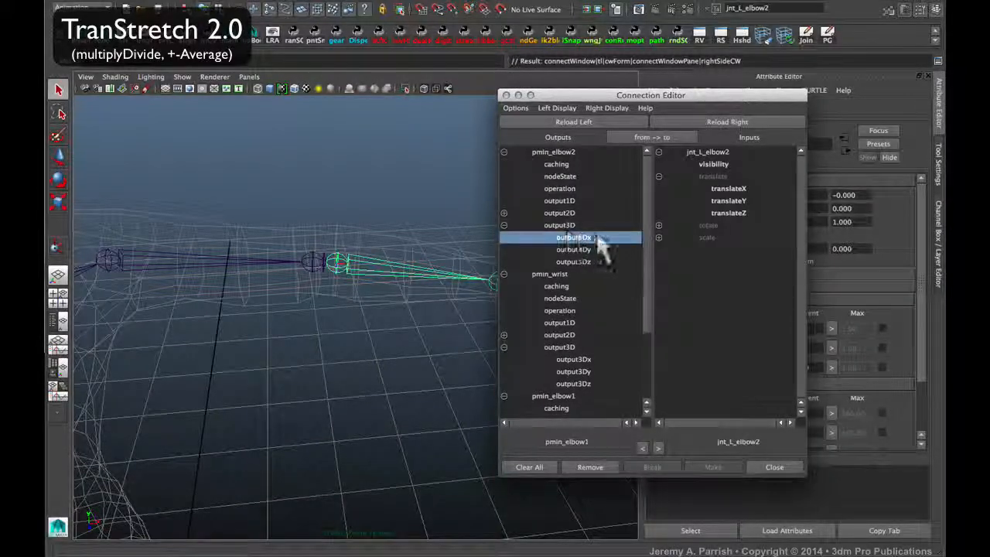
click(727, 189)
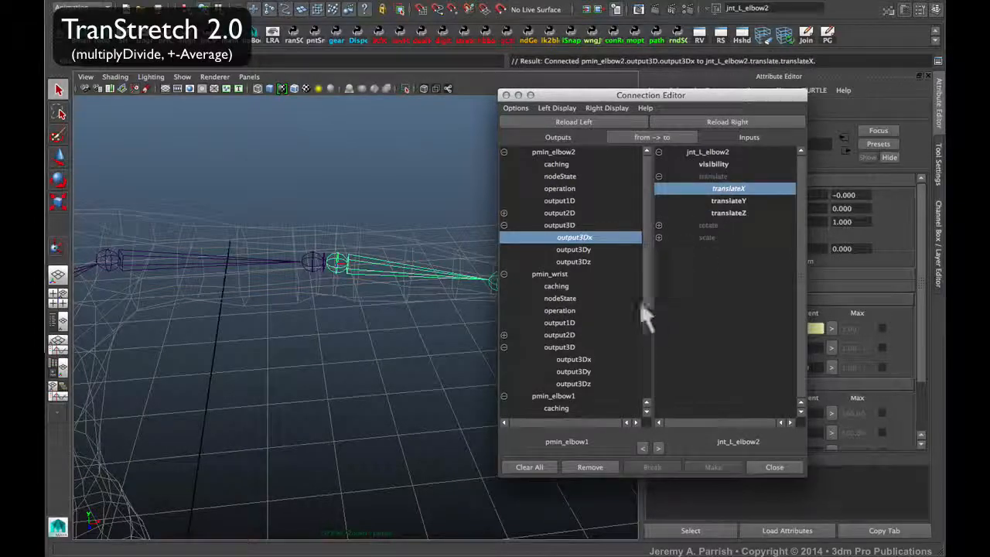
Load jnt_L_wrist as the input node and connect output3Dx of pmin_wrist to its translateX.
click(486, 277)
click(708, 123)
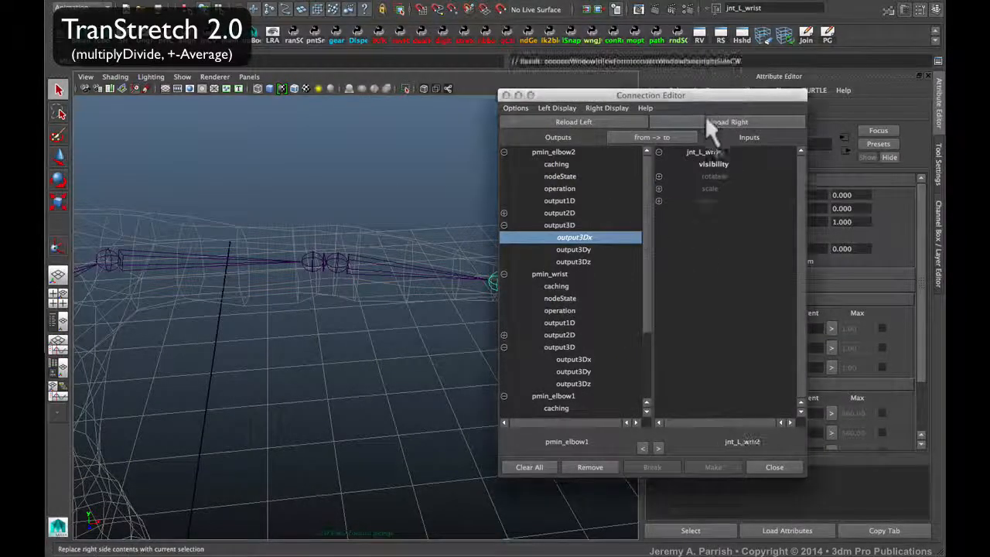
click(709, 124)
click(658, 176)
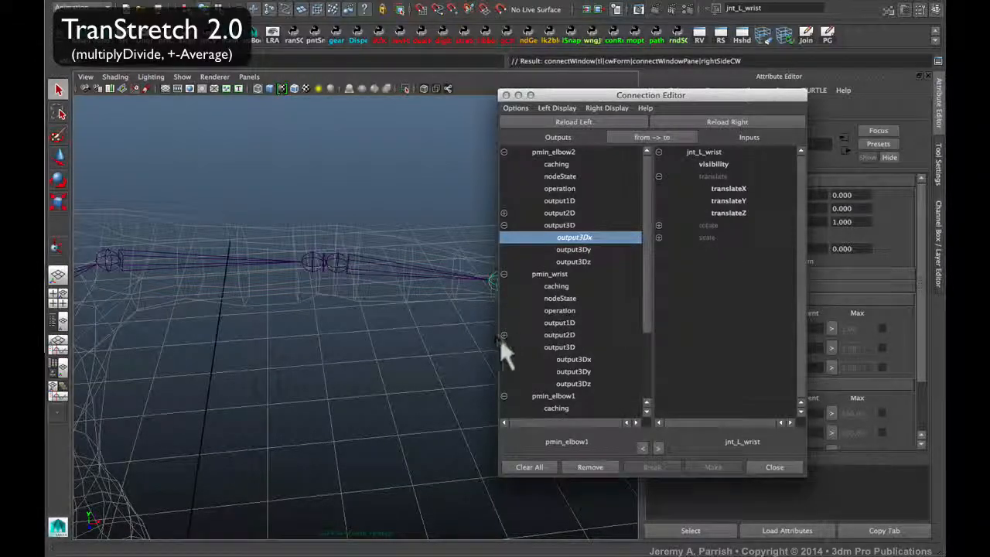
click(569, 359)
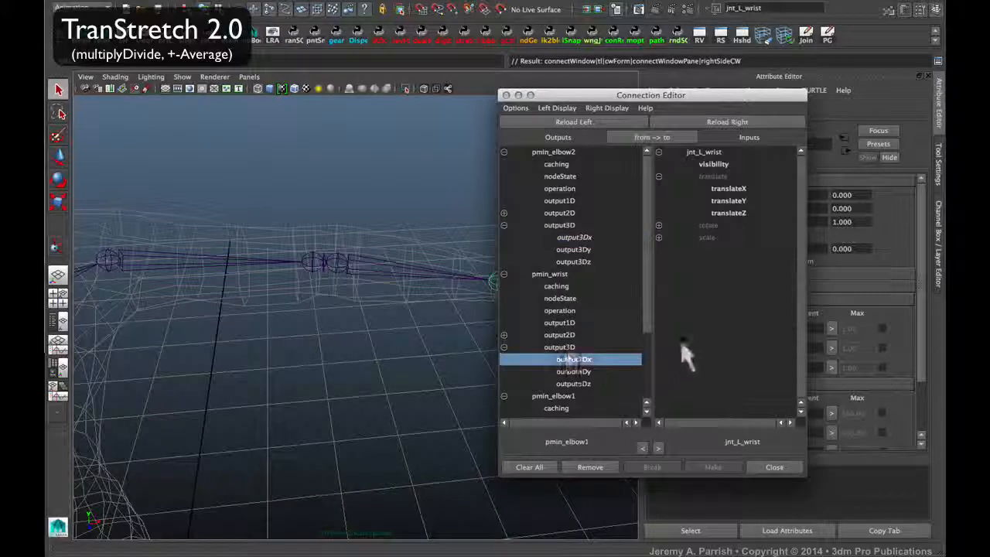
click(723, 187)
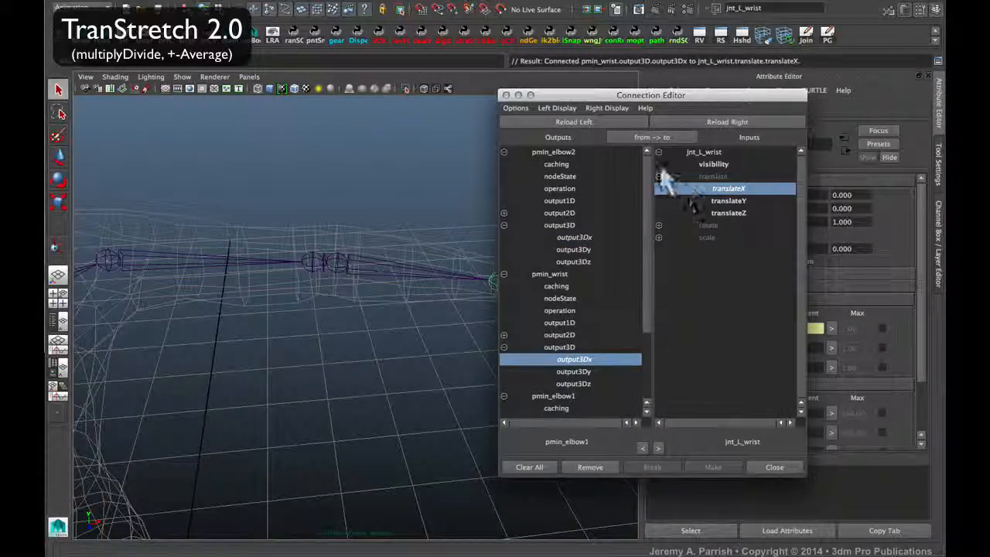
Move the Connection Editor out of the way and check the translateX connections on the left arm's elbow and wrist joints.
drag(626, 93, 366, 381)
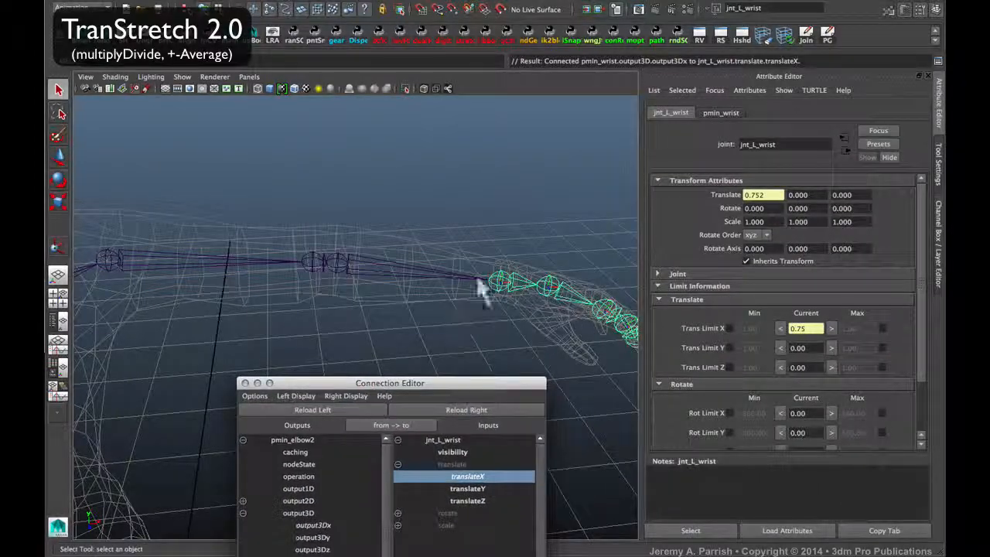
click(310, 263)
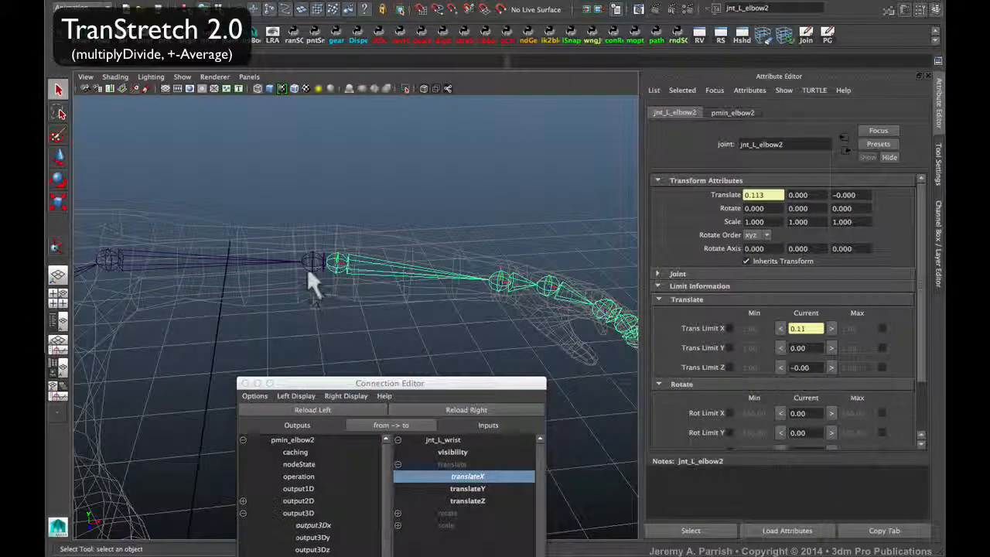
click(250, 256)
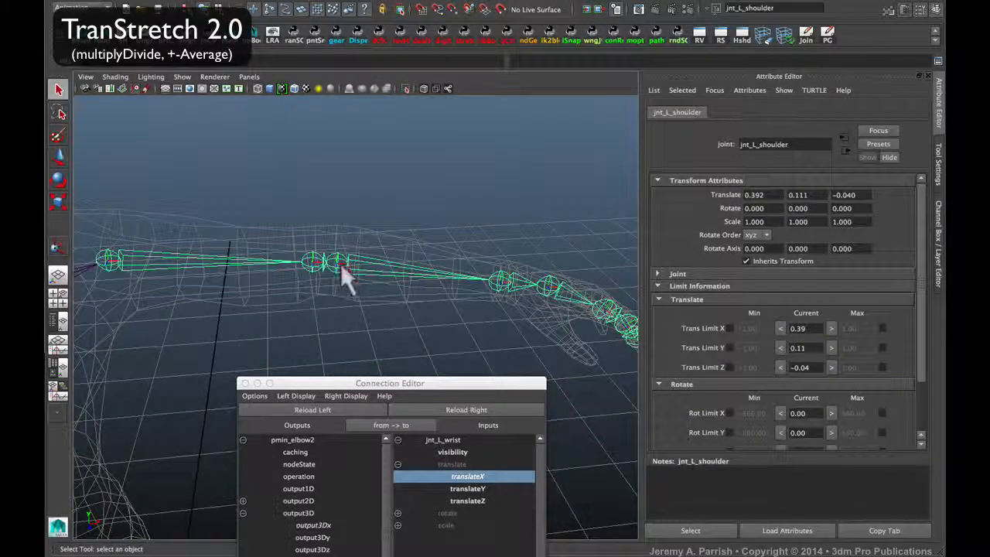
click(348, 262)
click(494, 283)
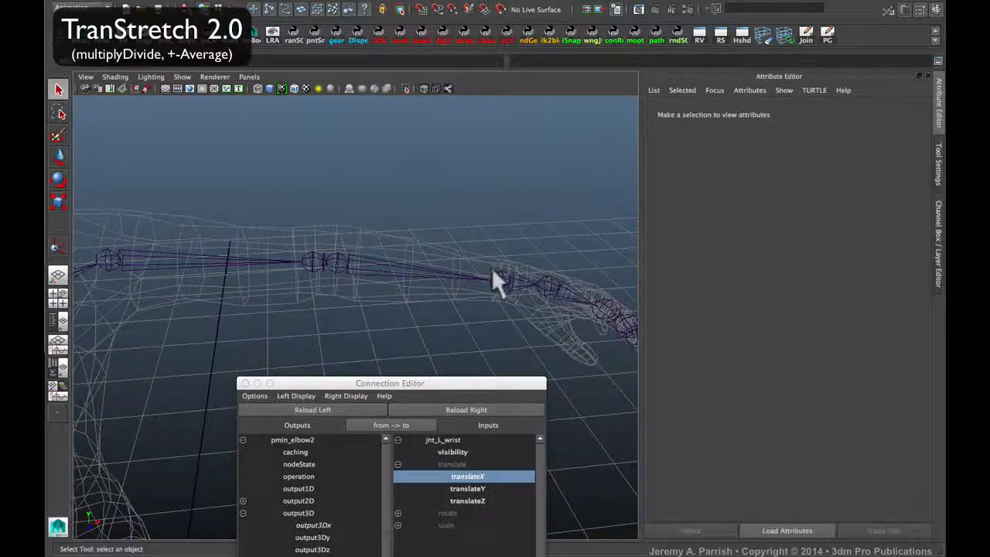
click(541, 298)
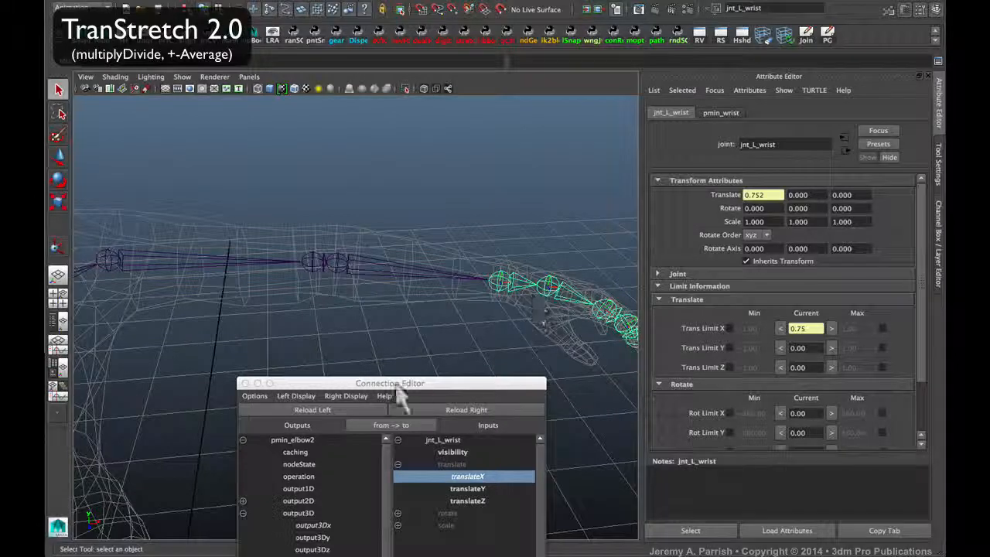
Create a NURBS circle at the origin and scale it uniformly to about 0.18.
drag(424, 379, 651, 170)
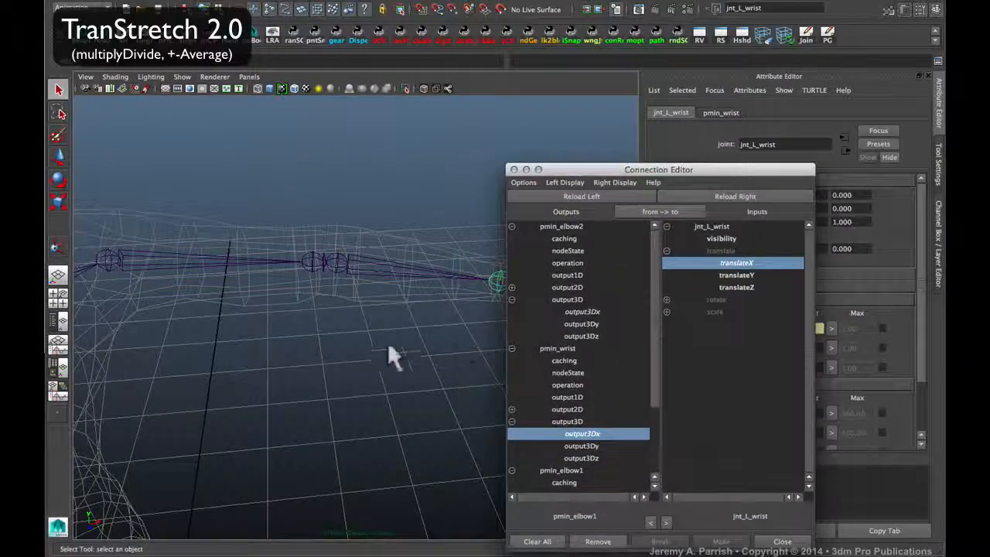
drag(582, 164, 723, 94)
alt+right_drag(519, 236, 320, 239)
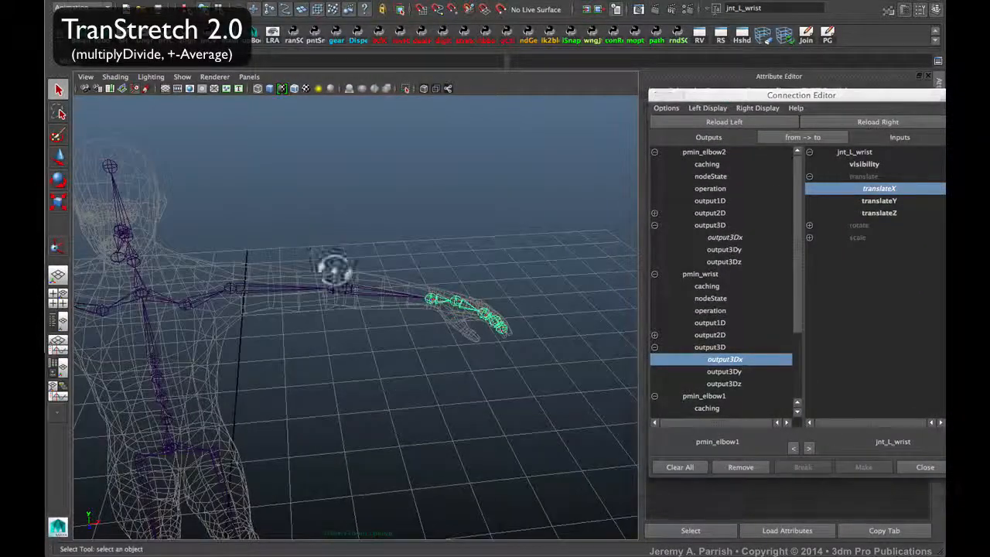
alt+drag(327, 309, 363, 358)
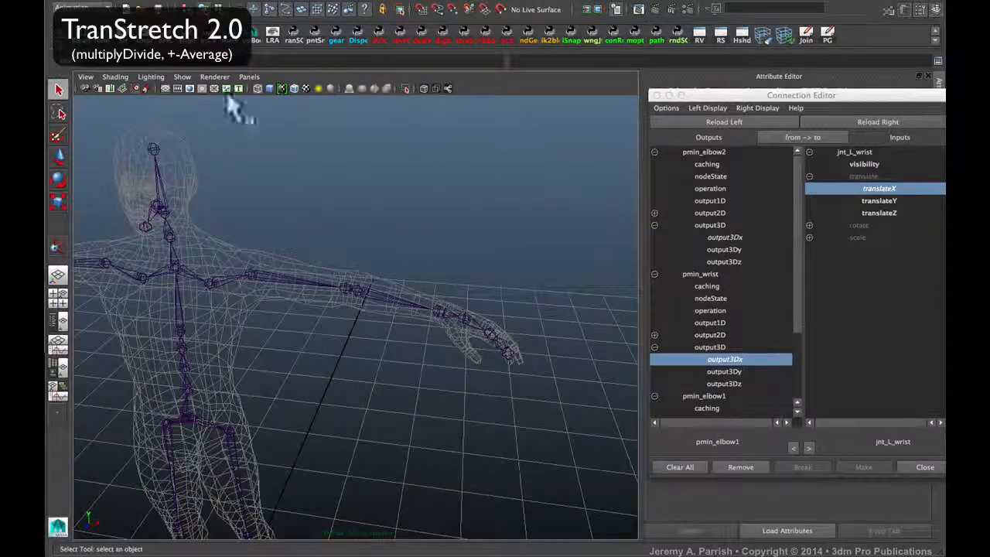
alt+drag(397, 405, 349, 409)
alt+middle_drag(348, 409, 380, 321)
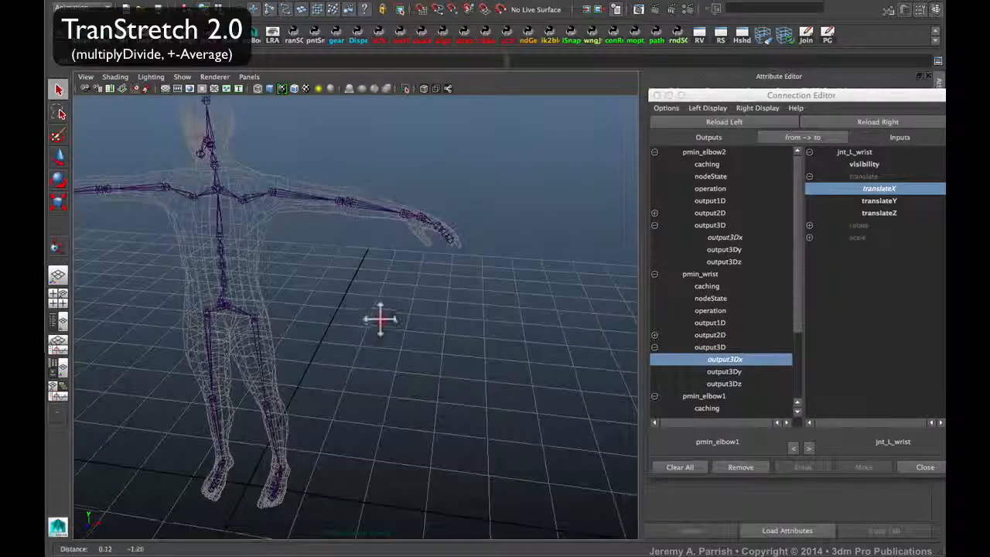
alt+drag(380, 321, 308, 362)
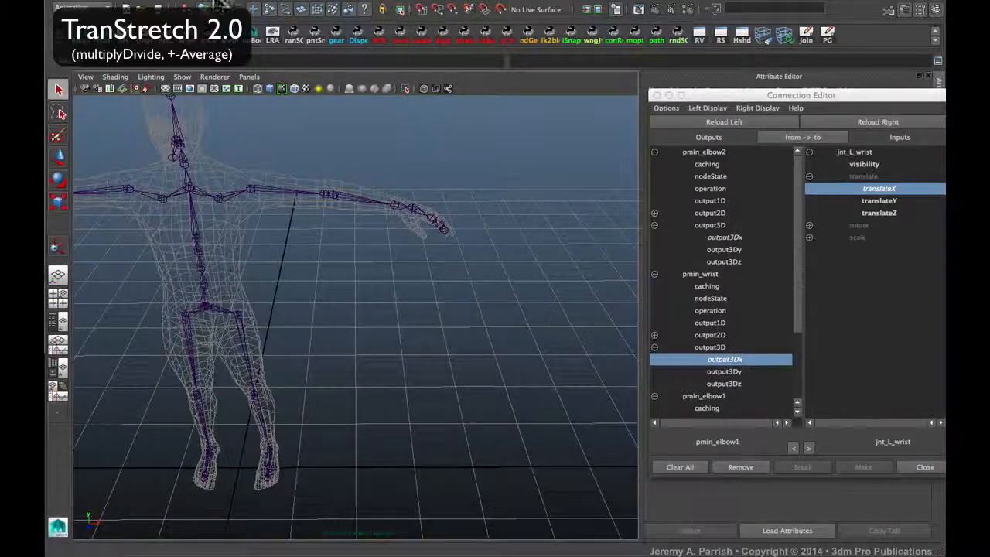
click(220, 5)
mouse_move(255, 2)
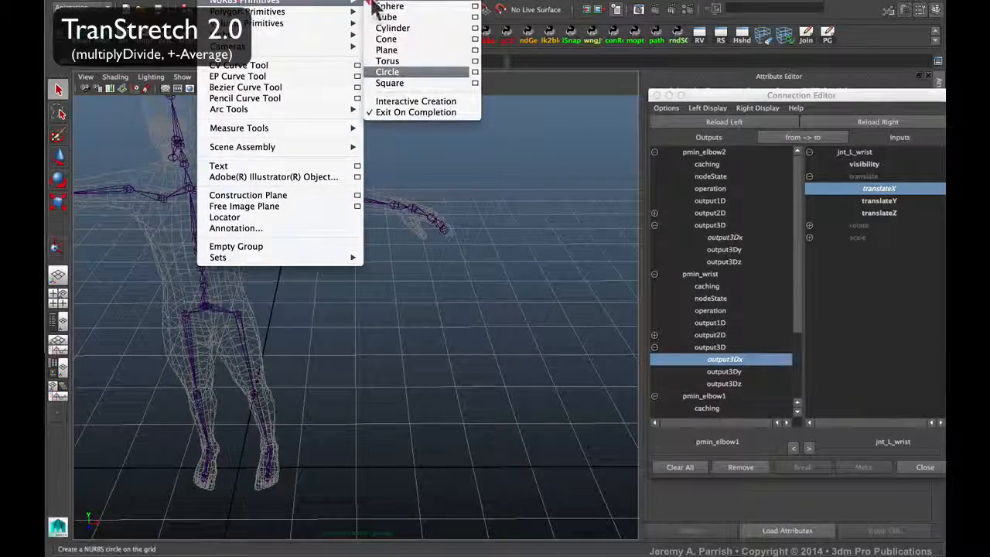
click(411, 72)
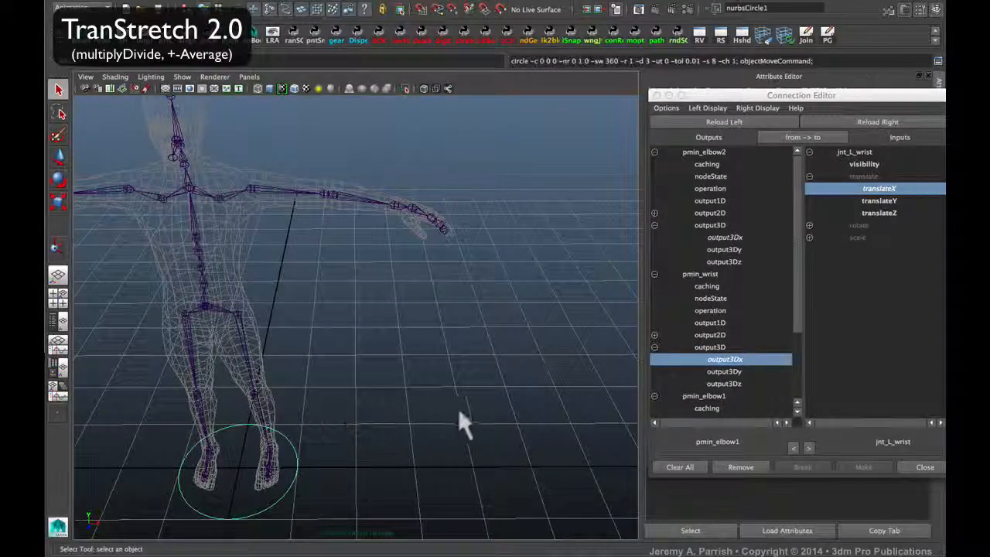
key(r)
middle_drag(431, 442, 361, 425)
Snap the NURBS circle onto the left wrist joint, at about 2.45, 4.82, 0.02.
key(w)
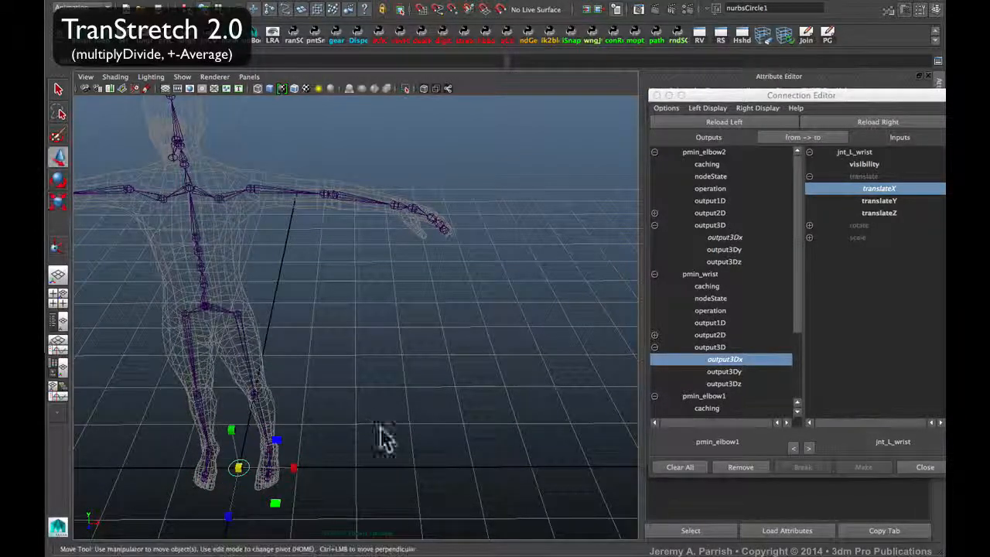
click(387, 203)
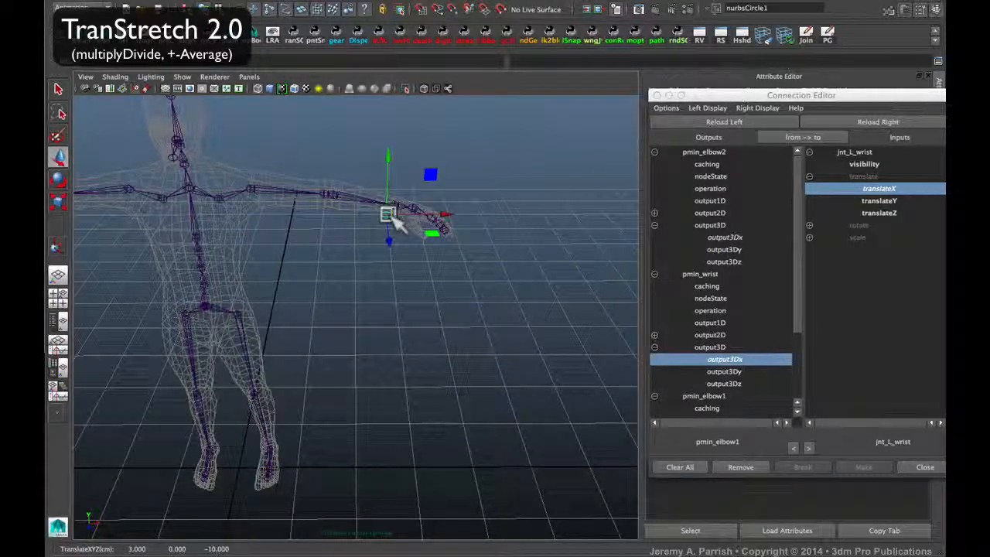
alt+drag(394, 214, 312, 258)
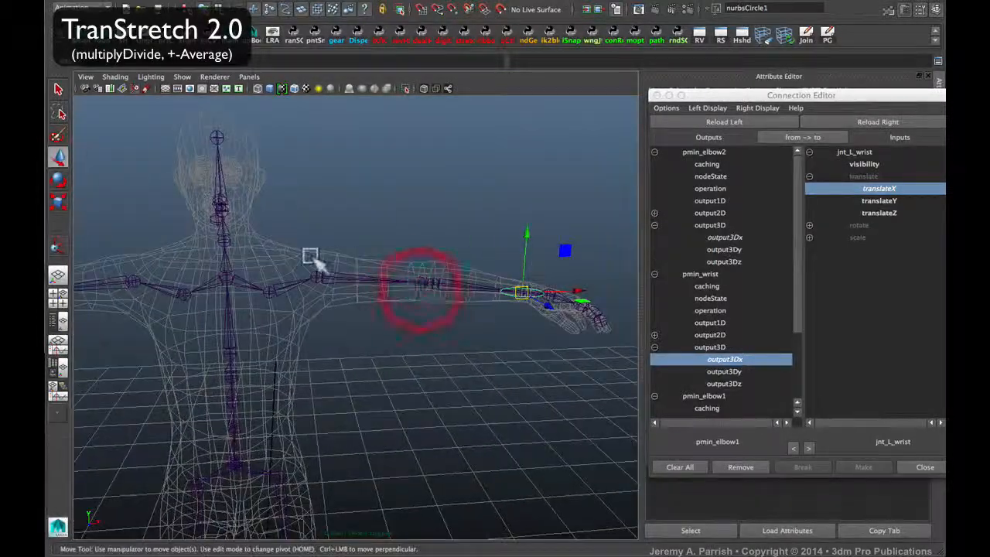
alt+middle_drag(421, 310, 378, 303)
alt+right_drag(378, 303, 492, 325)
alt+middle_drag(492, 325, 343, 342)
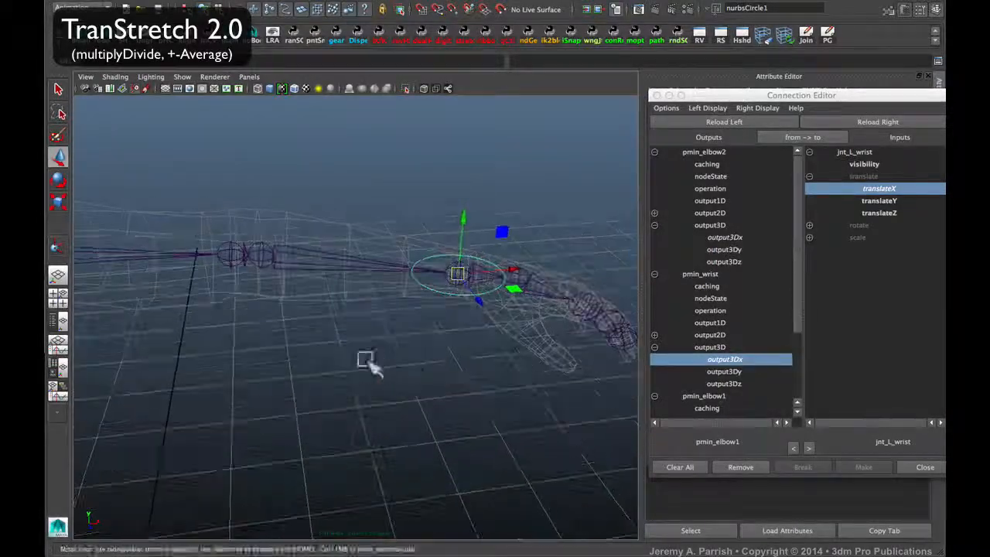
alt+drag(413, 369, 387, 333)
alt+middle_drag(386, 333, 372, 353)
alt+right_drag(373, 356, 395, 376)
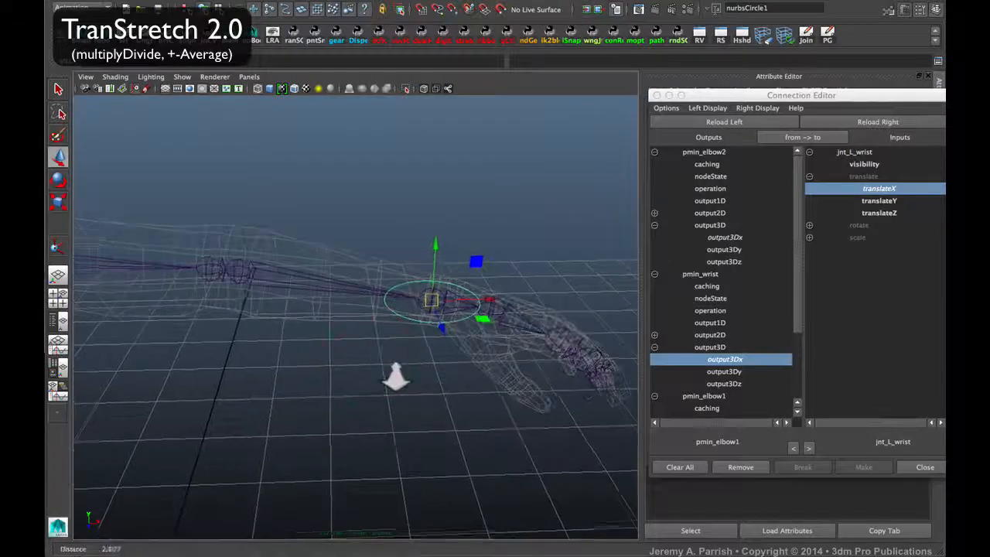
mouse_move(431, 340)
alt+middle_down()
mouse_move(418, 346)
mouse_move(422, 328)
alt+middle_up()
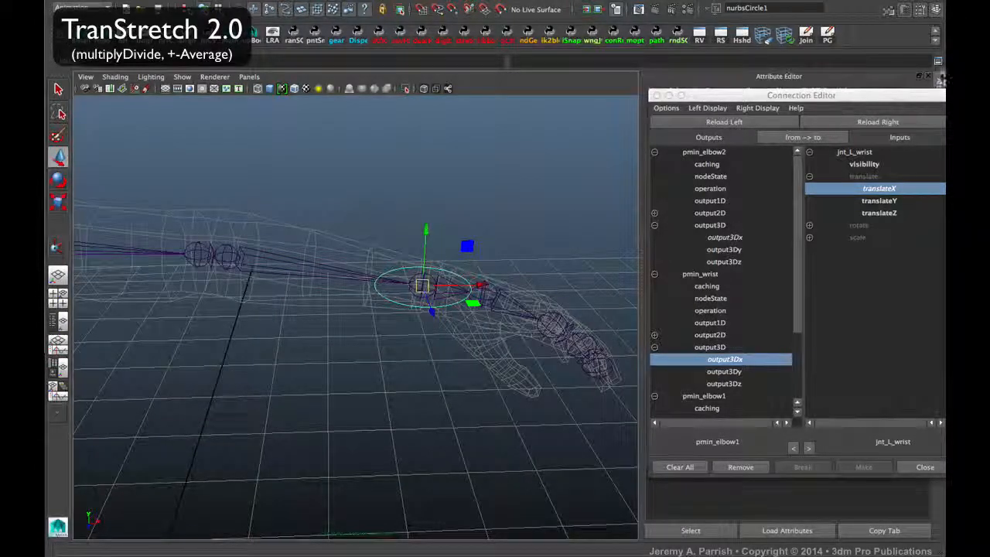
Show the circle's channels and rename it extend.
drag(890, 104, 860, 273)
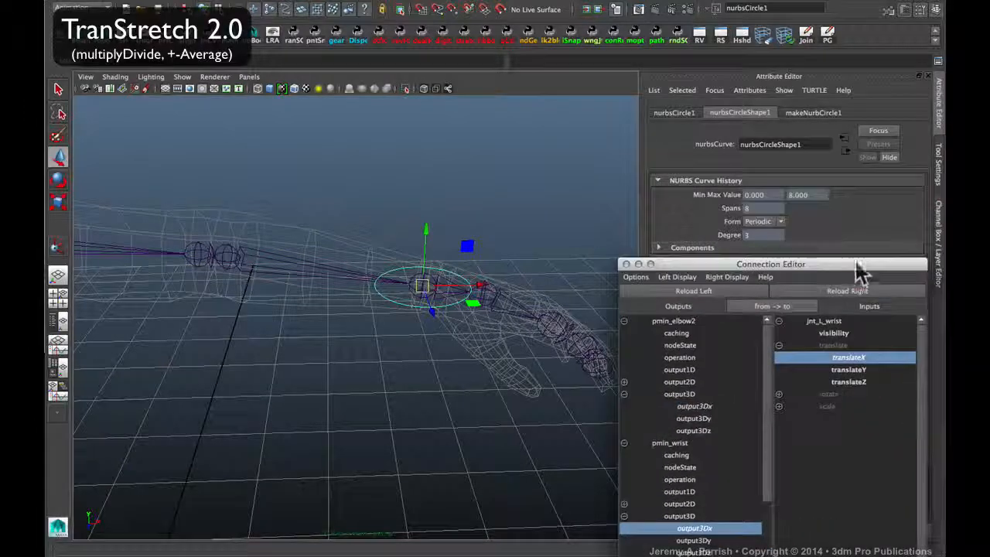
click(934, 213)
click(795, 114)
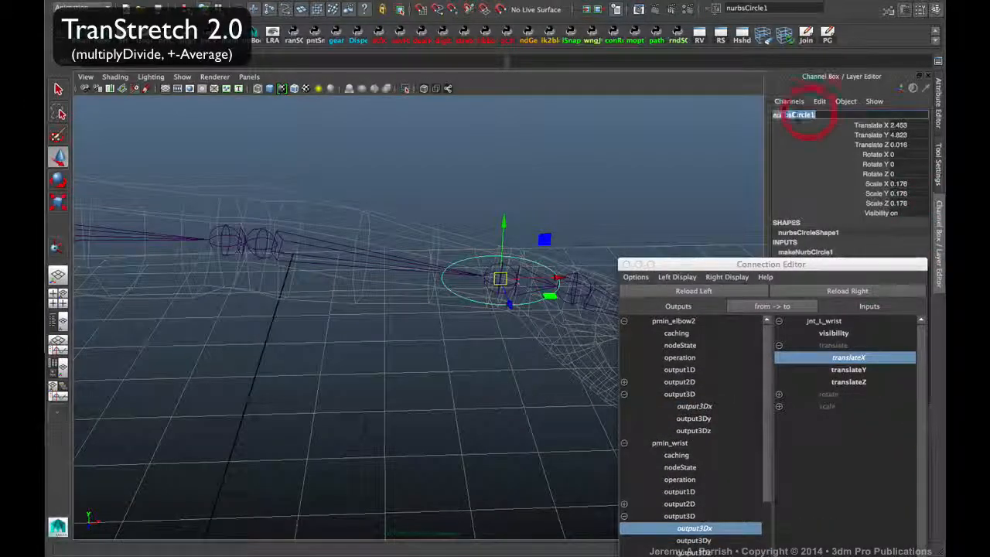
text(ctrl)
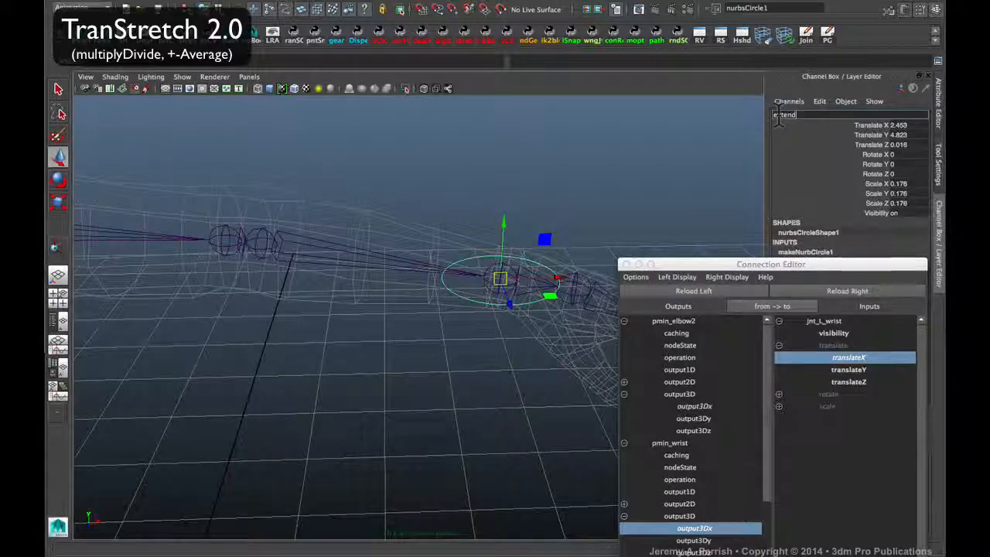
key(Return)
Freeze all transformations on the extend circle and try to delete its construction history.
right_click(786, 143)
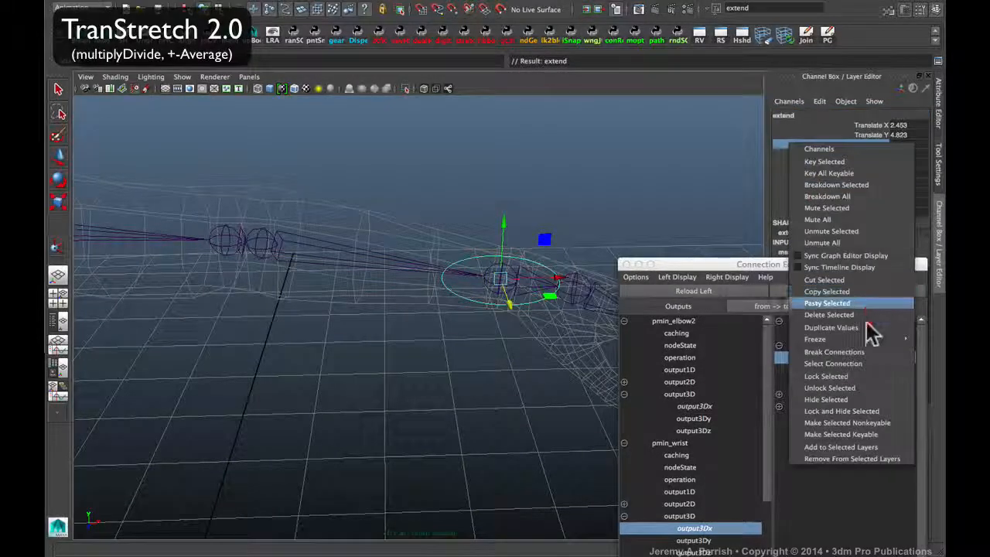
mouse_move(913, 340)
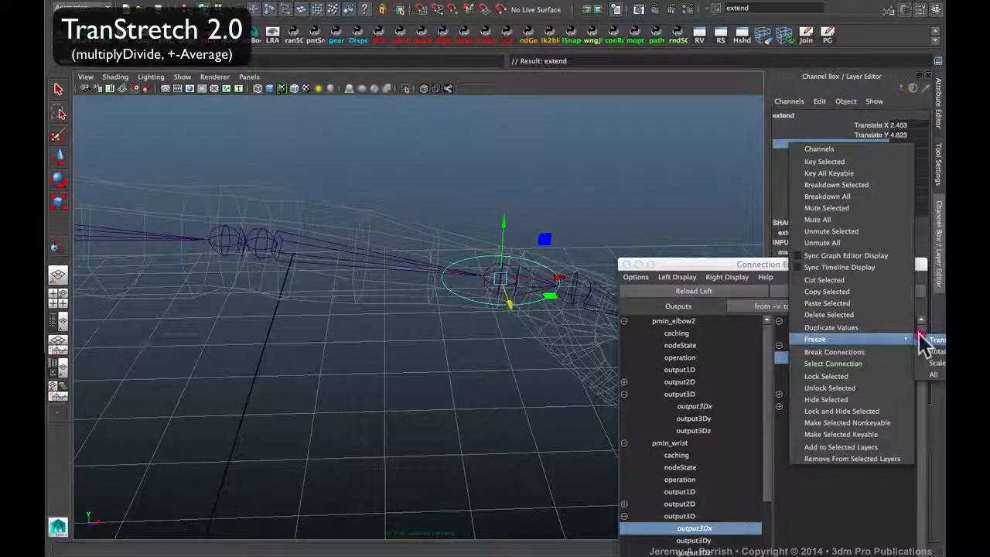
click(932, 376)
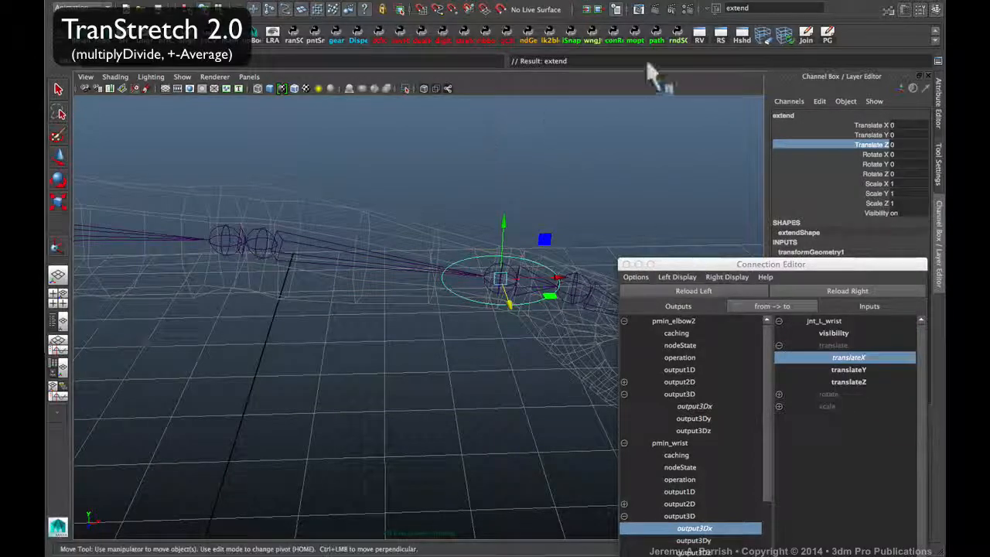
key(alt+shift+d)
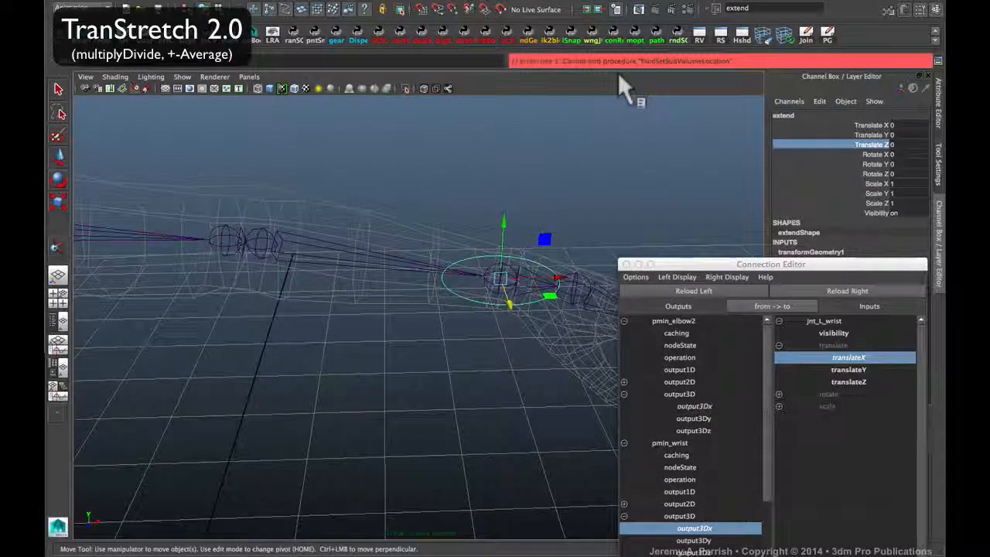
Reselect the extend circle at the left wrist, test moving it along X, and undo the move.
click(562, 175)
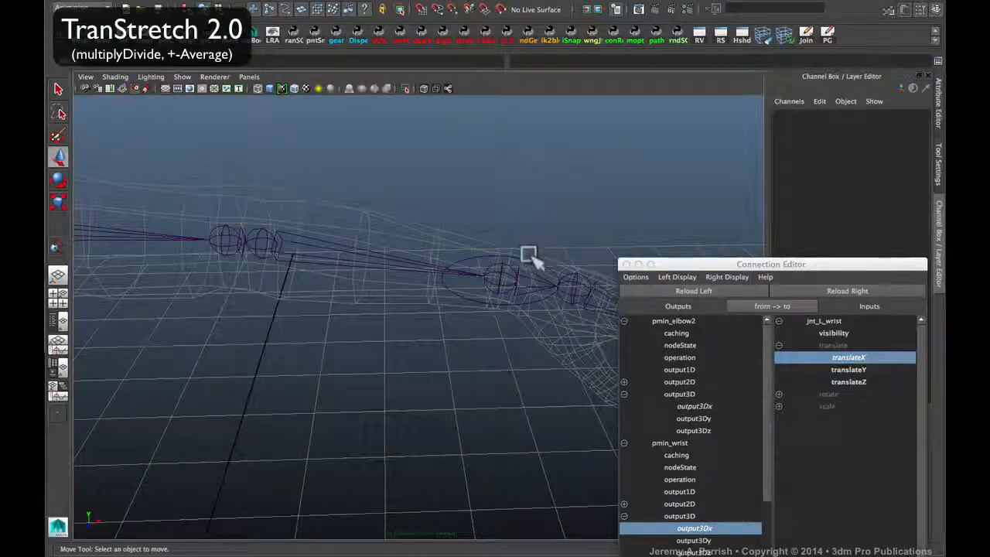
click(525, 261)
alt+drag(634, 228, 667, 225)
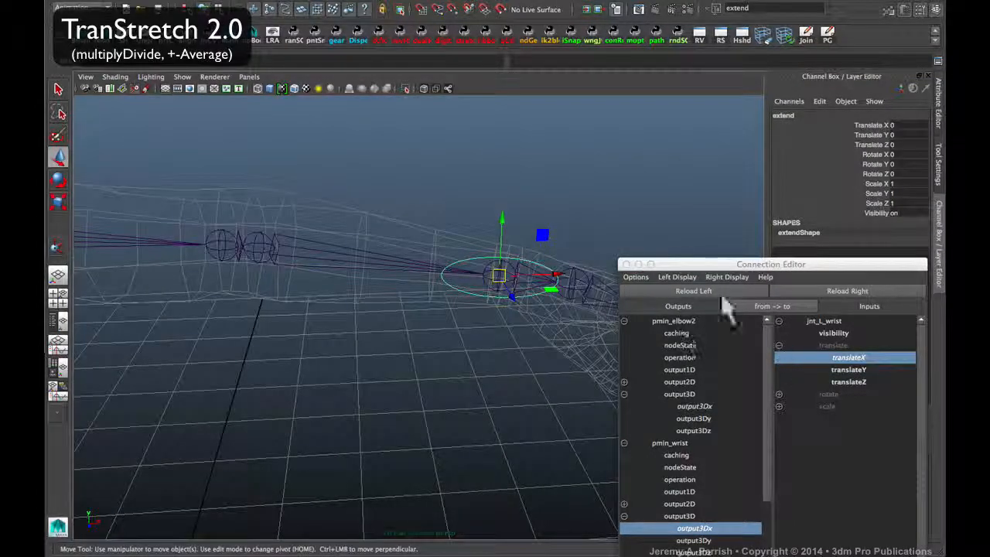
mouse_move(556, 276)
mouse_down()
mouse_move(662, 279)
mouse_move(453, 281)
mouse_move(624, 279)
mouse_move(569, 274)
mouse_up()
key(ctrl+z)
alt+drag(346, 306, 347, 283)
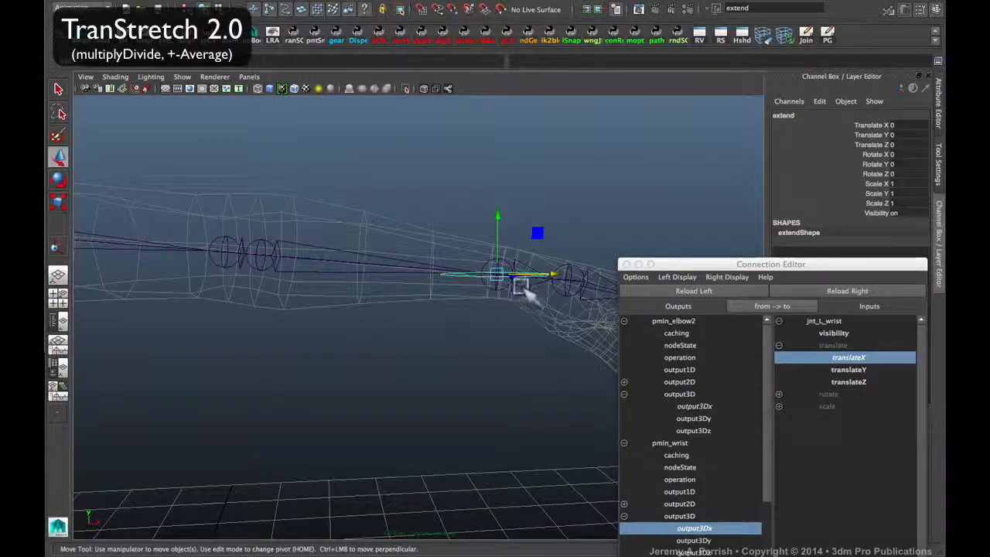
Examine the extend circle and left arm joints from several angles, moving the Connection Editor fully into view.
mouse_move(522, 283)
alt+mouse_down()
mouse_move(505, 299)
mouse_move(513, 327)
mouse_move(463, 346)
mouse_move(513, 316)
mouse_move(488, 306)
alt+mouse_up()
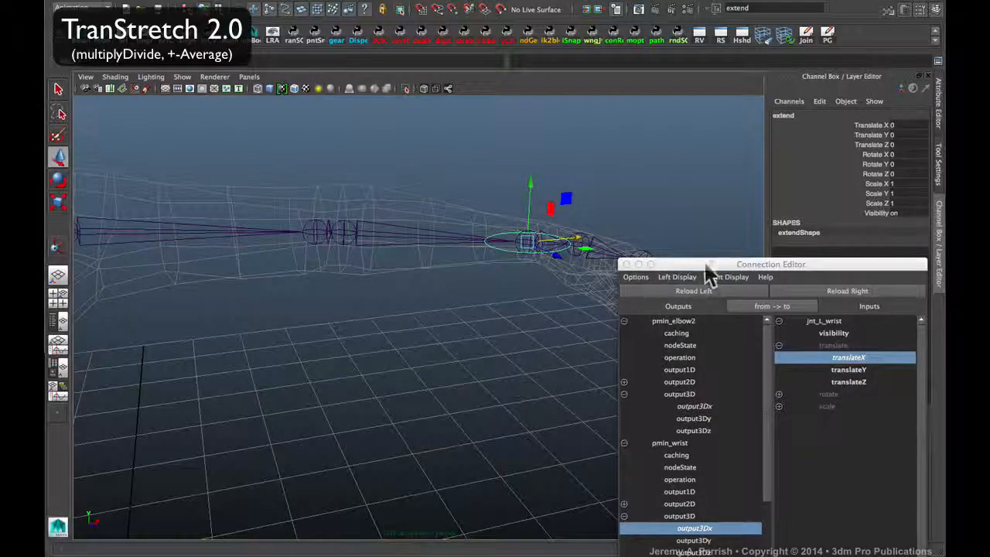
drag(704, 264, 720, 167)
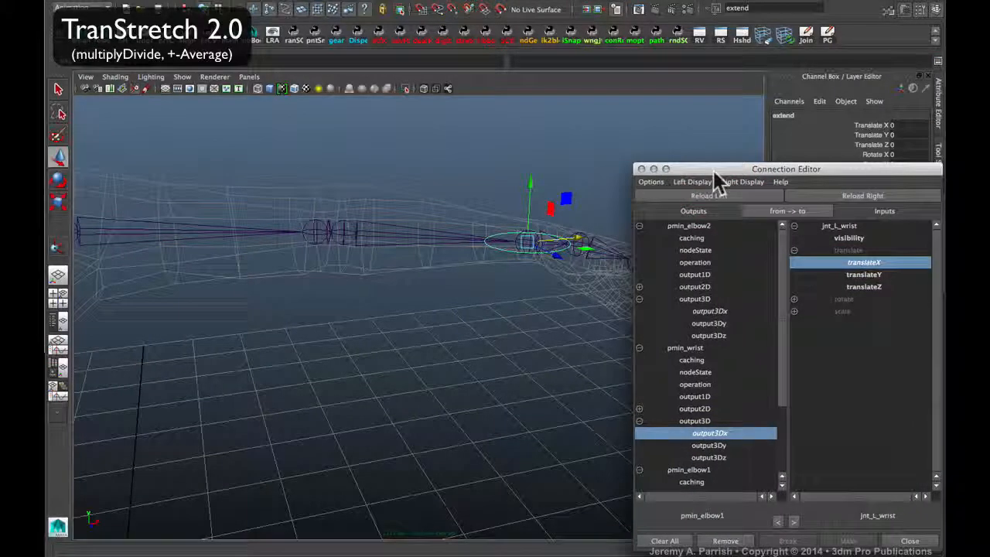
mouse_move(475, 343)
alt+mouse_down()
mouse_move(464, 364)
mouse_move(481, 346)
alt+mouse_up()
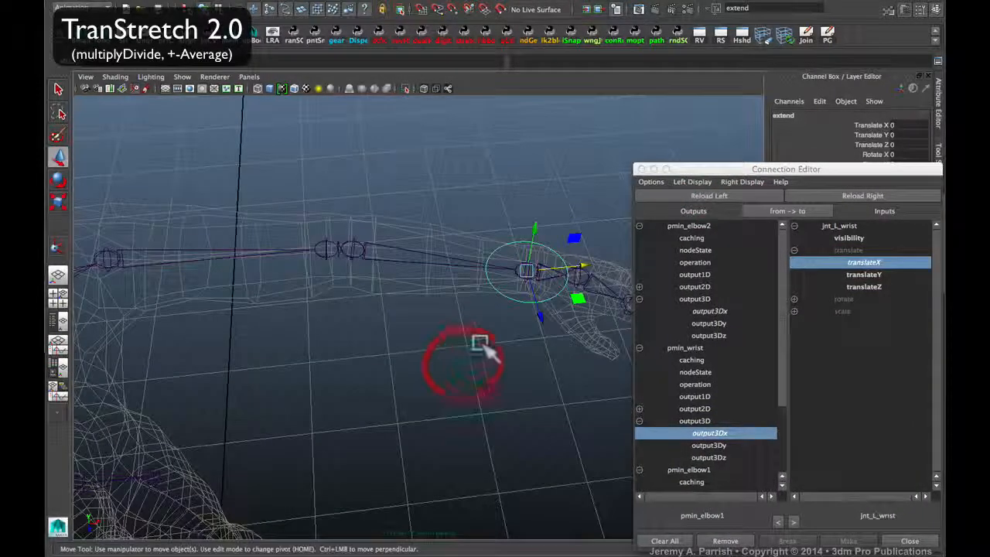
click(525, 344)
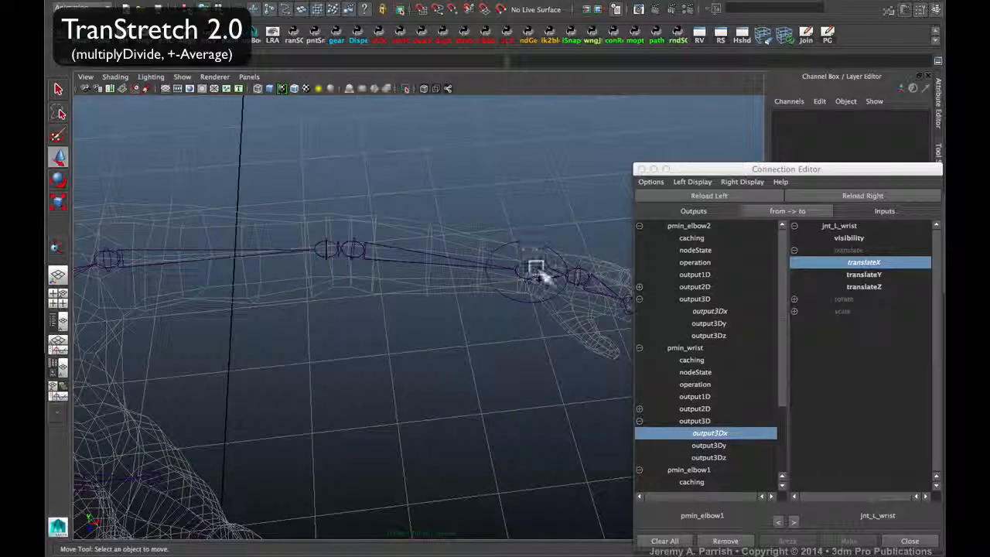
drag(517, 292, 513, 346)
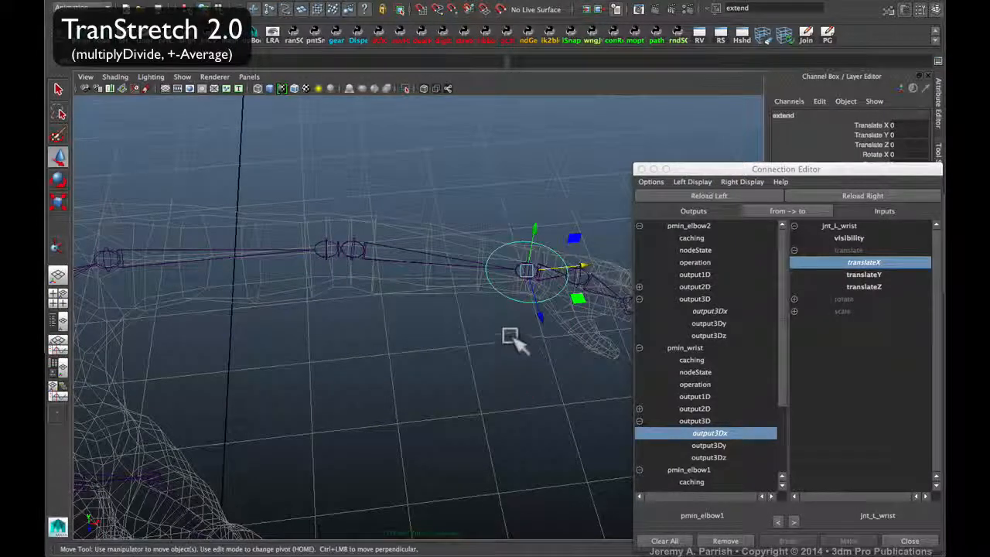
alt+right_drag(442, 366, 447, 371)
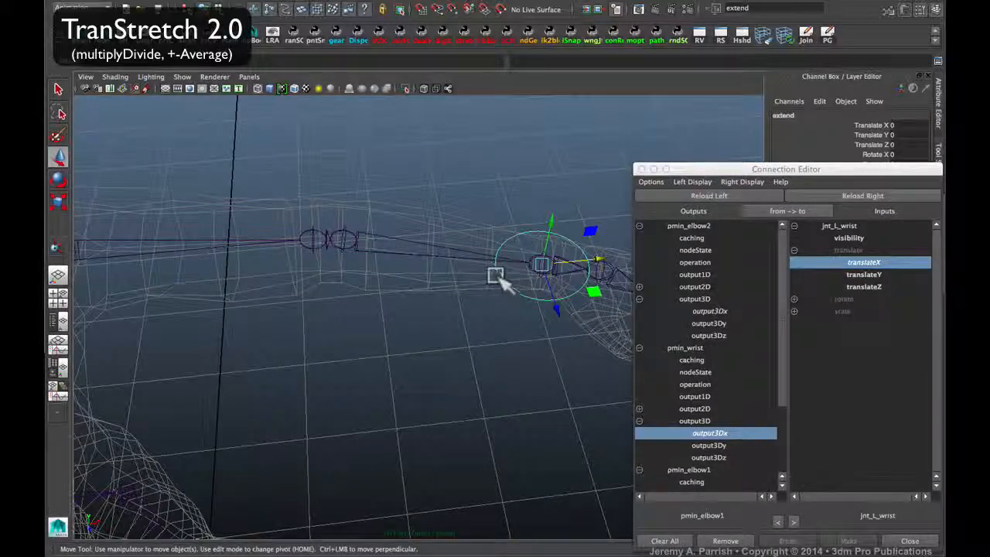
alt+right_drag(615, 334, 543, 354)
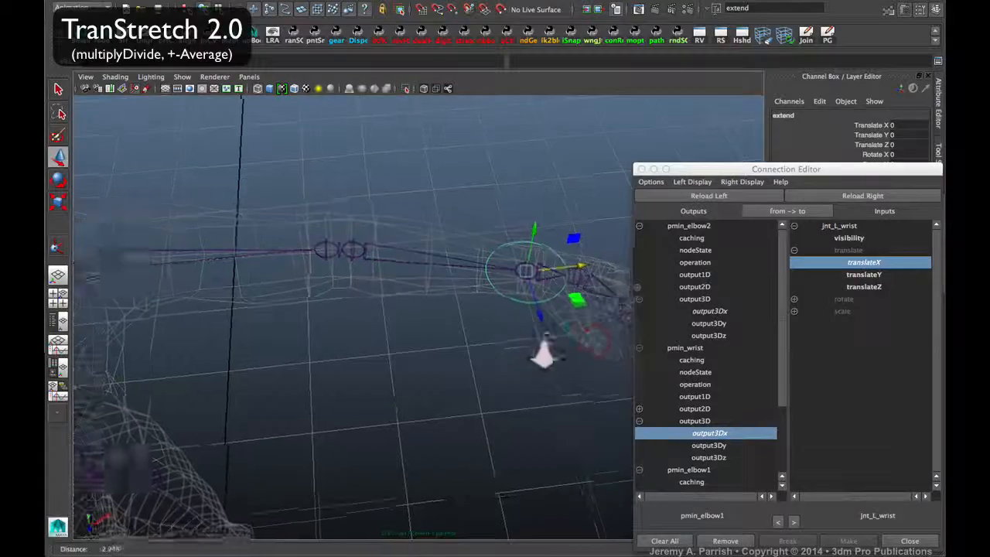
alt+drag(543, 354, 453, 332)
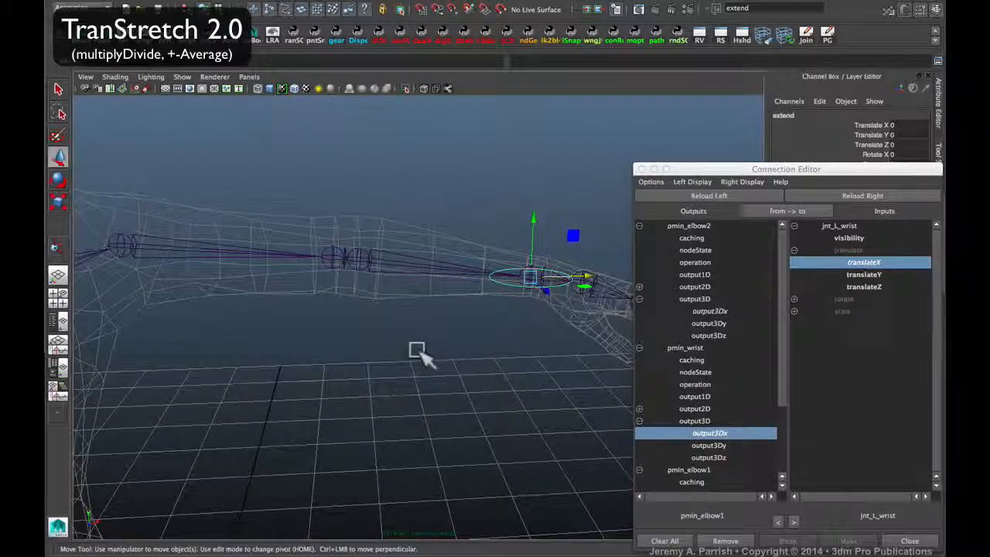
click(456, 348)
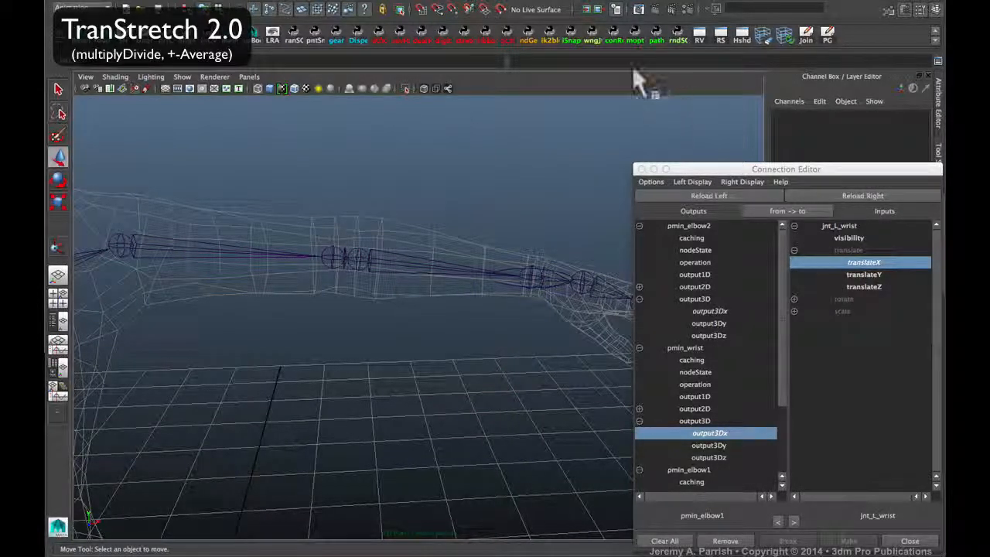
Select the mdiv_Stretch utility node in the Hypershade and load it as the input side of the Connection Editor.
click(738, 39)
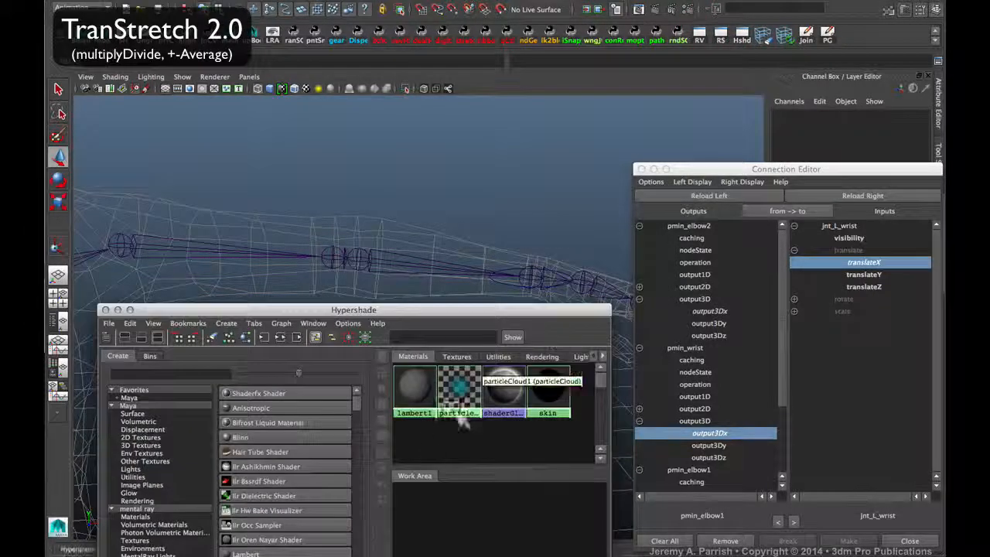
click(496, 357)
click(414, 387)
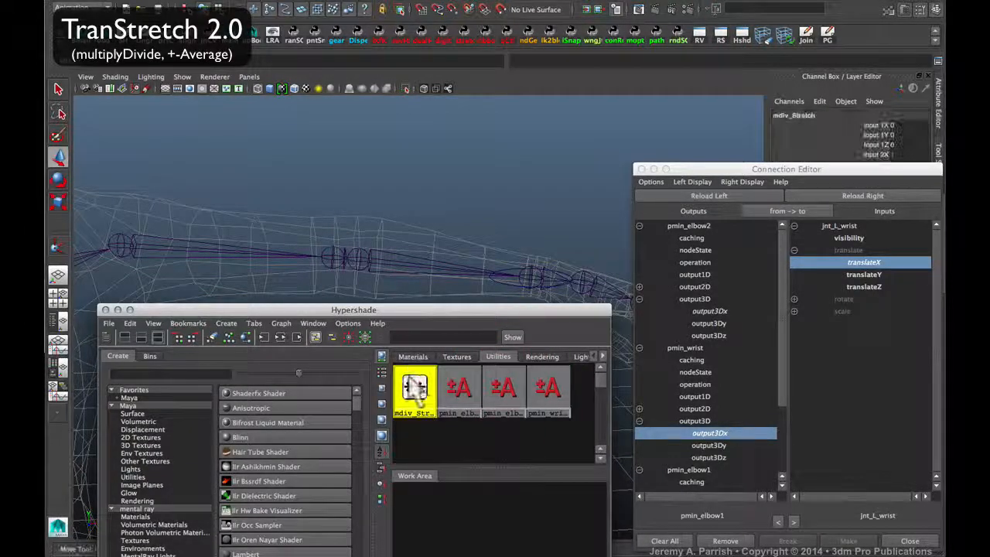
click(854, 193)
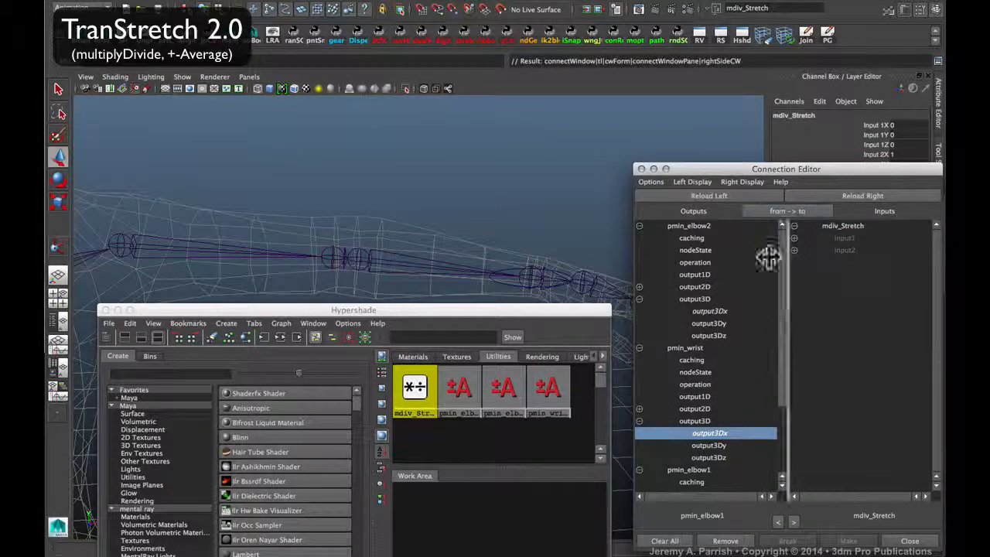
Select the extend circle at the wrist and load it as the output side of the Connection Editor.
alt+middle_drag(526, 172, 487, 147)
alt+drag(487, 147, 482, 159)
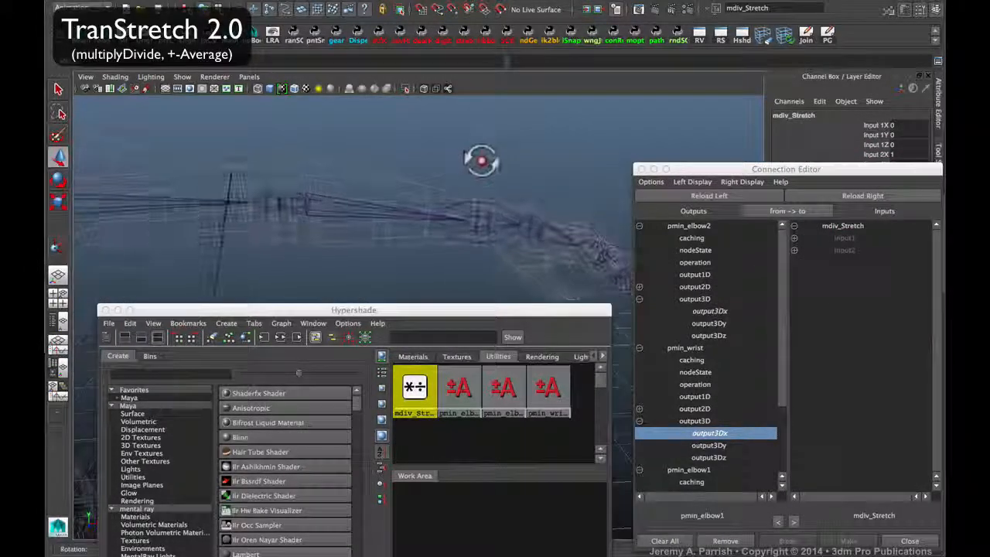
click(452, 231)
click(452, 226)
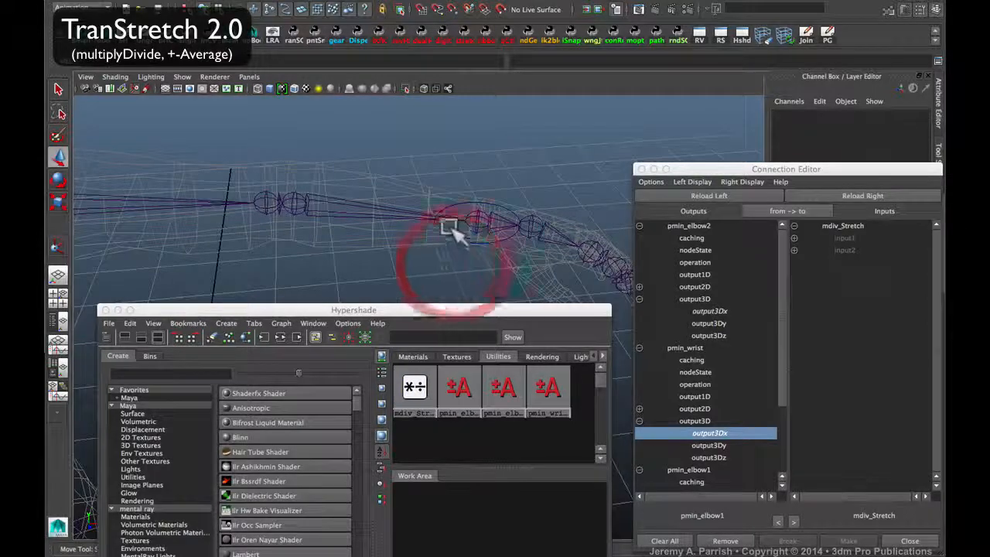
click(715, 193)
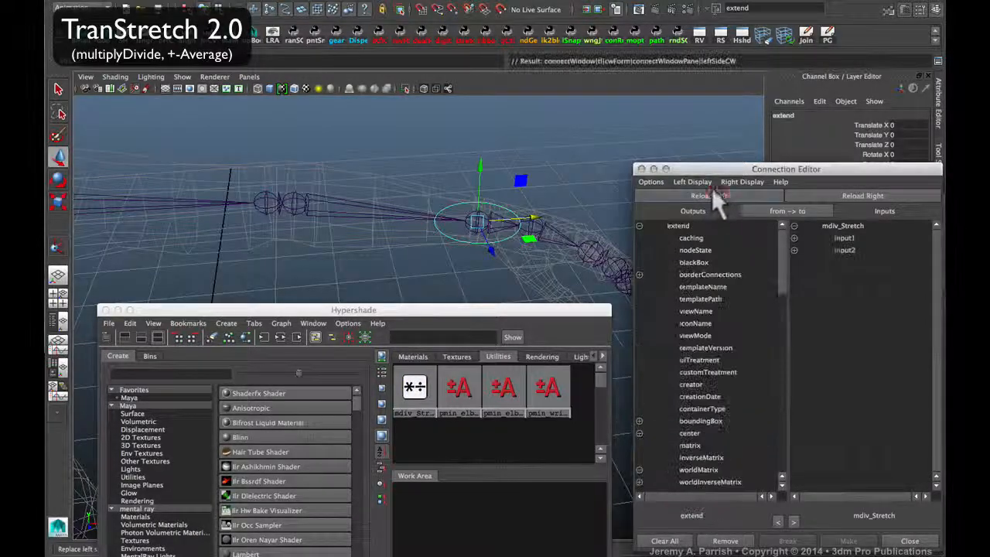
Hide extend's non-keyable outputs, choose its translateX, and expand input1 of mdiv_Stretch.
click(652, 182)
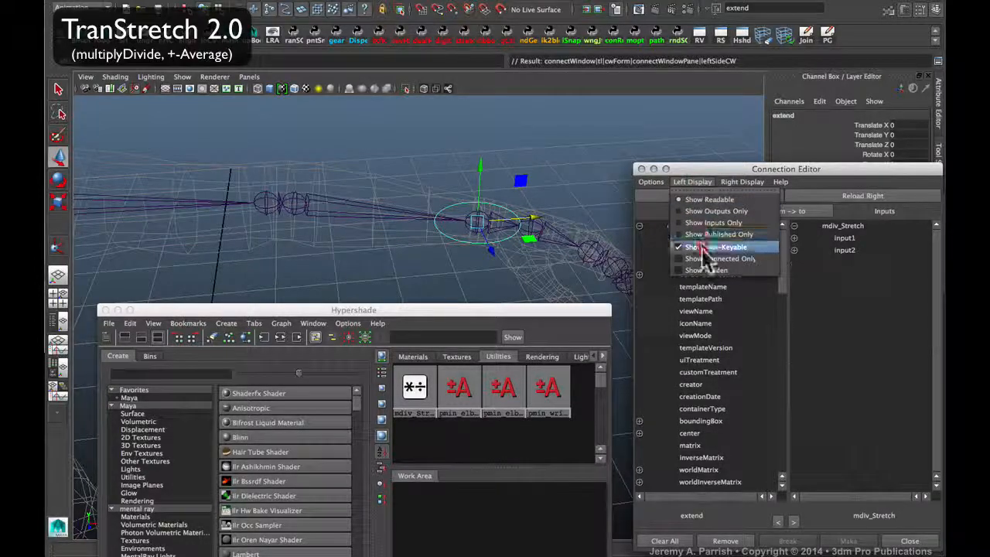
click(706, 248)
click(639, 250)
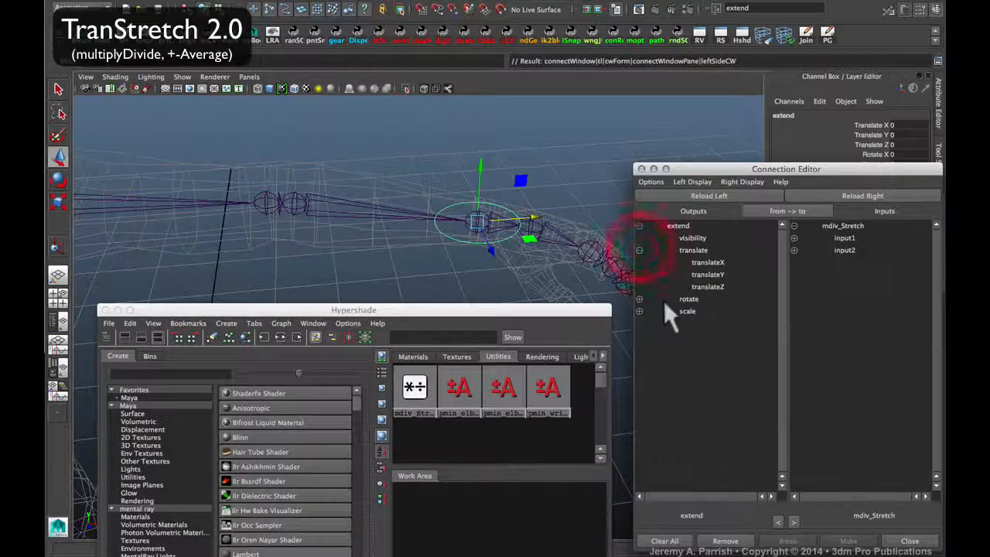
click(695, 177)
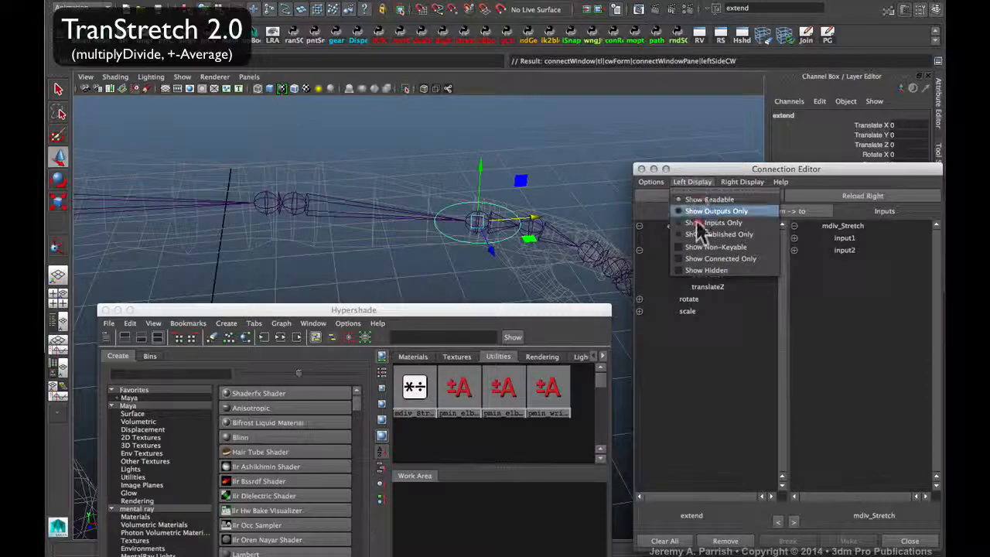
click(735, 356)
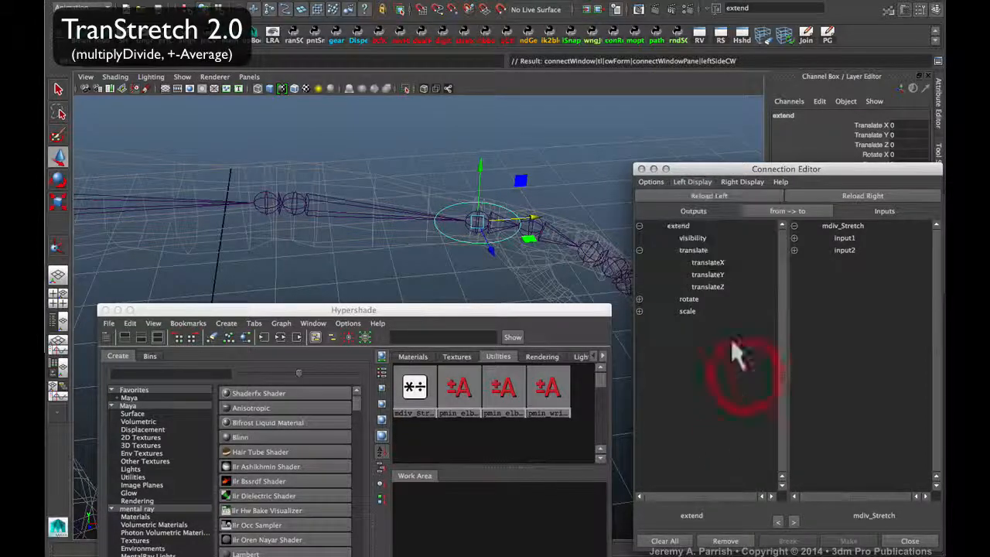
click(705, 262)
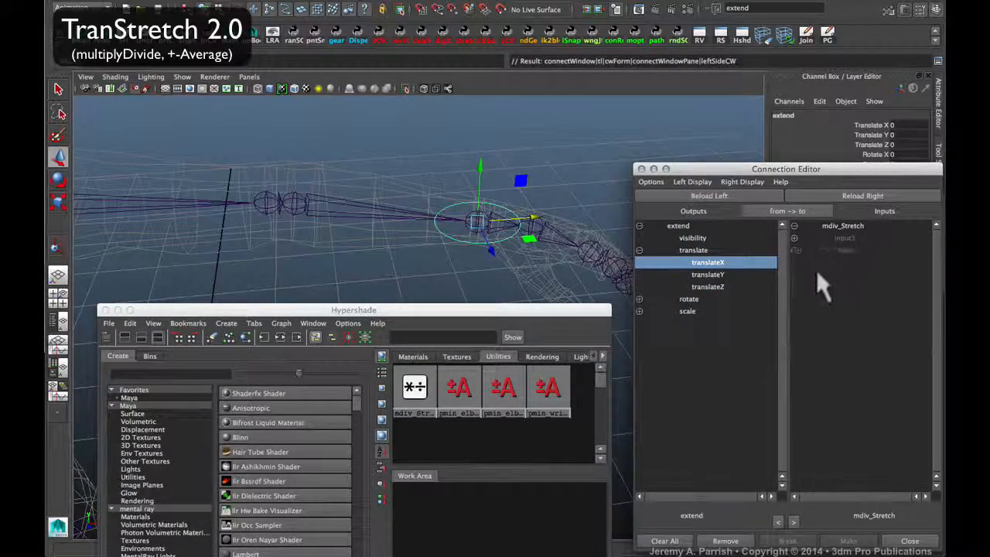
click(791, 236)
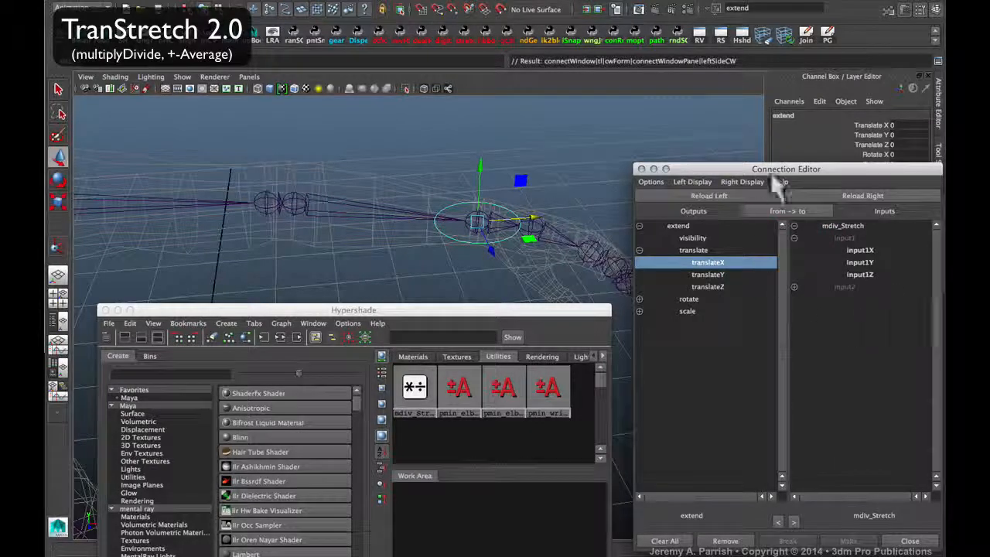
Set the operation of the mdiv_Stretch node to Divide in its attributes.
click(414, 390)
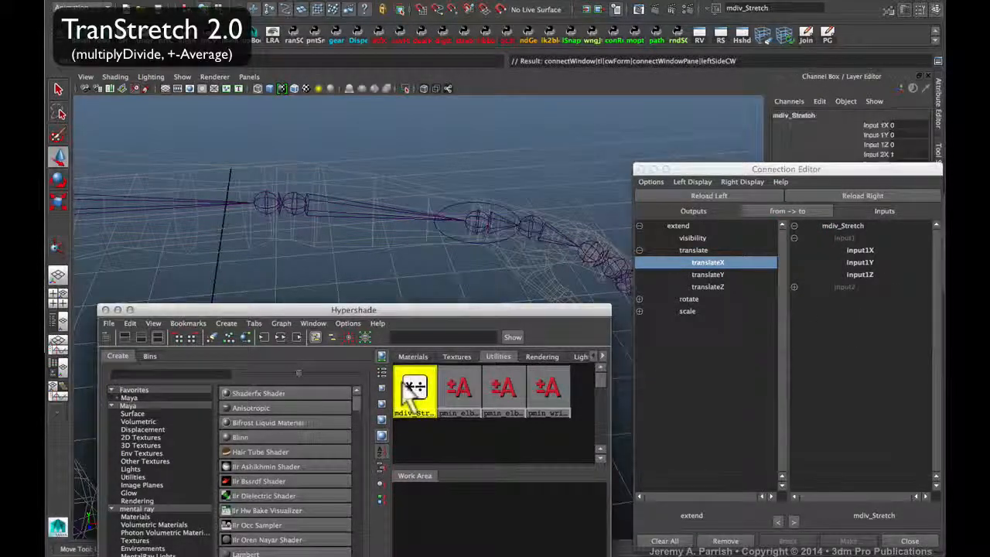
drag(771, 168, 203, 153)
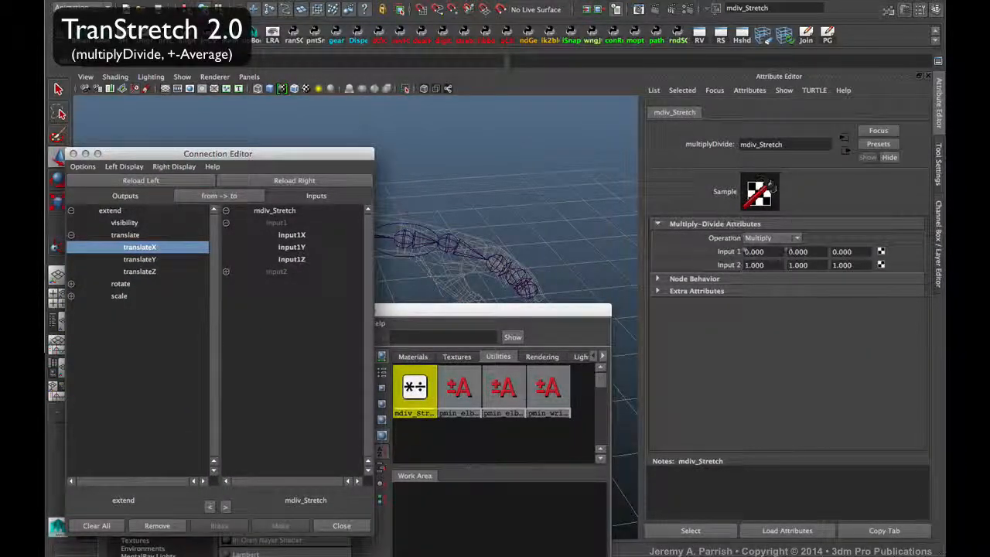
click(781, 235)
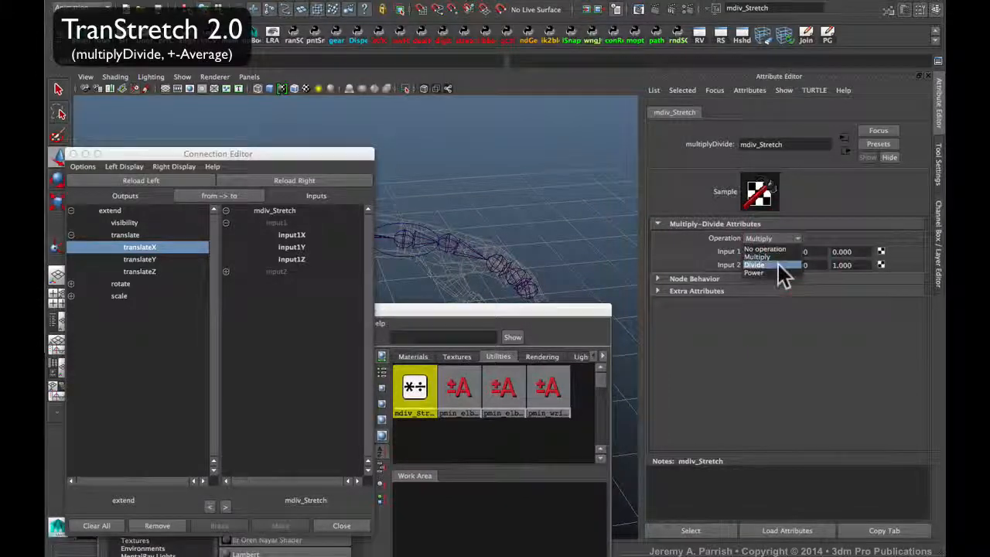
click(779, 266)
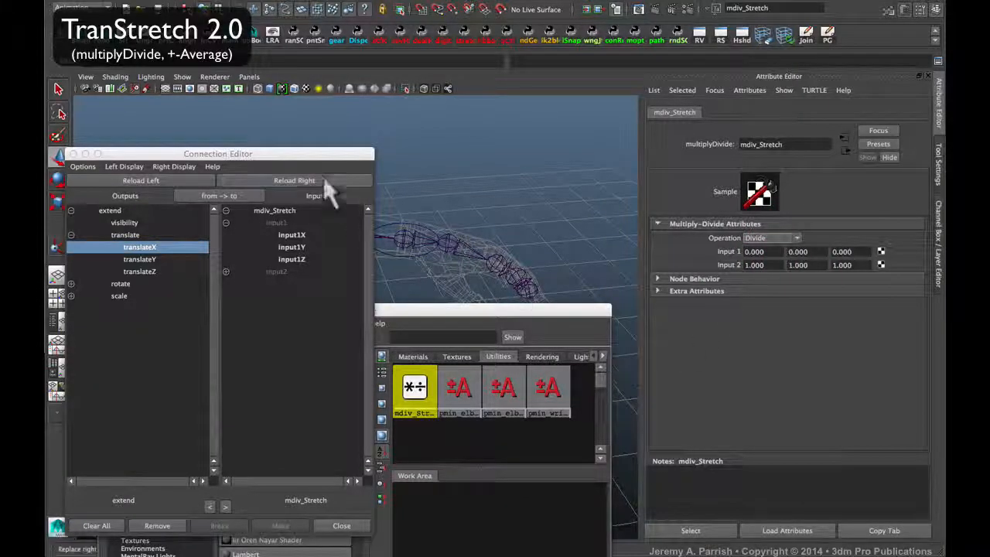
Connect the extend circle's translateX to input1X of mdiv_Stretch.
drag(317, 163, 512, 173)
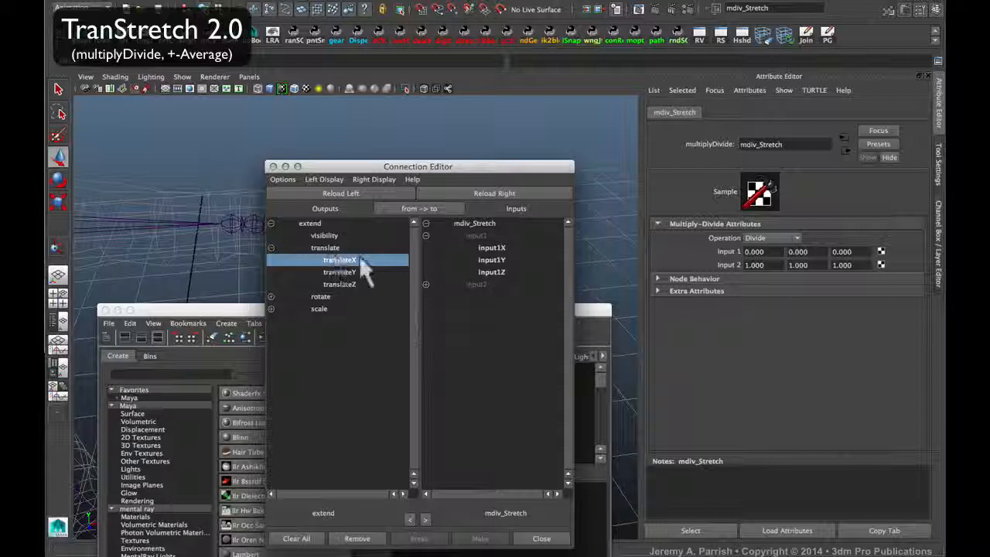
click(758, 251)
click(747, 264)
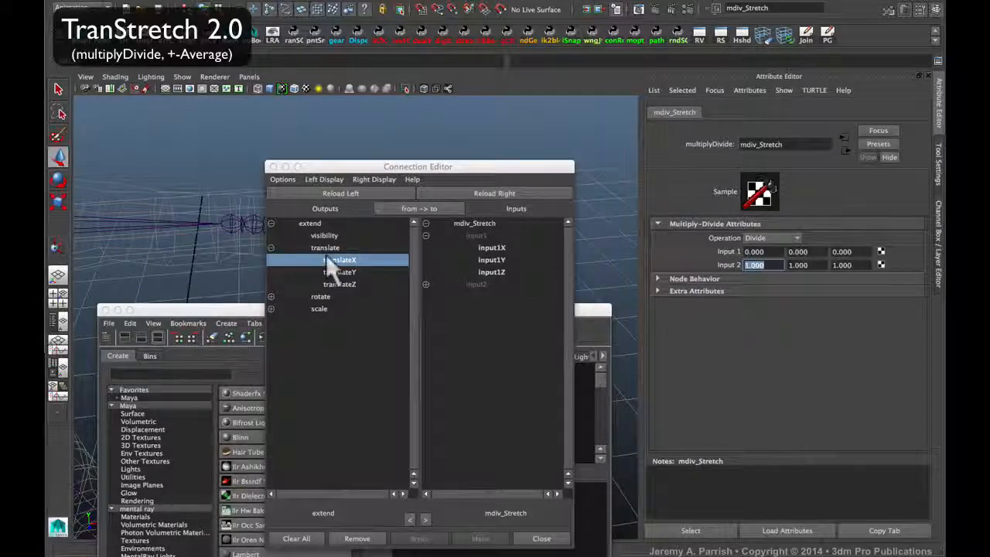
click(371, 261)
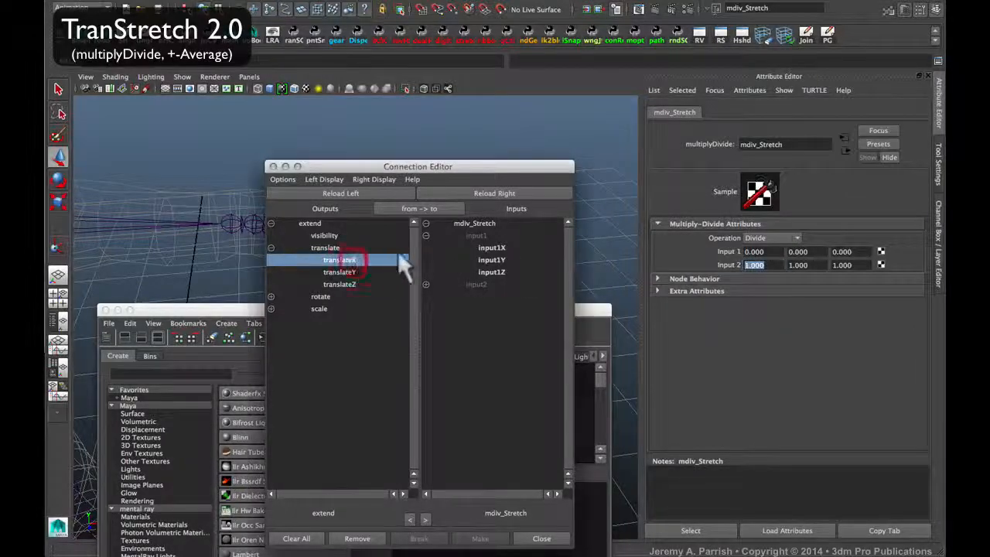
click(481, 247)
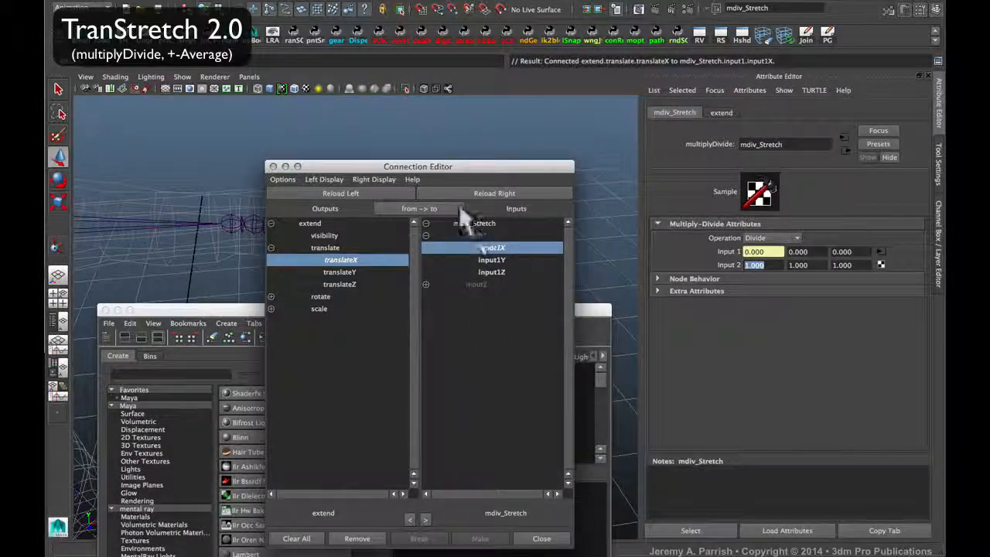
Load pmin_elbow1, pmin_elbow2 and pmin_wrist together as the input side of the Connection Editor.
drag(449, 166, 459, 141)
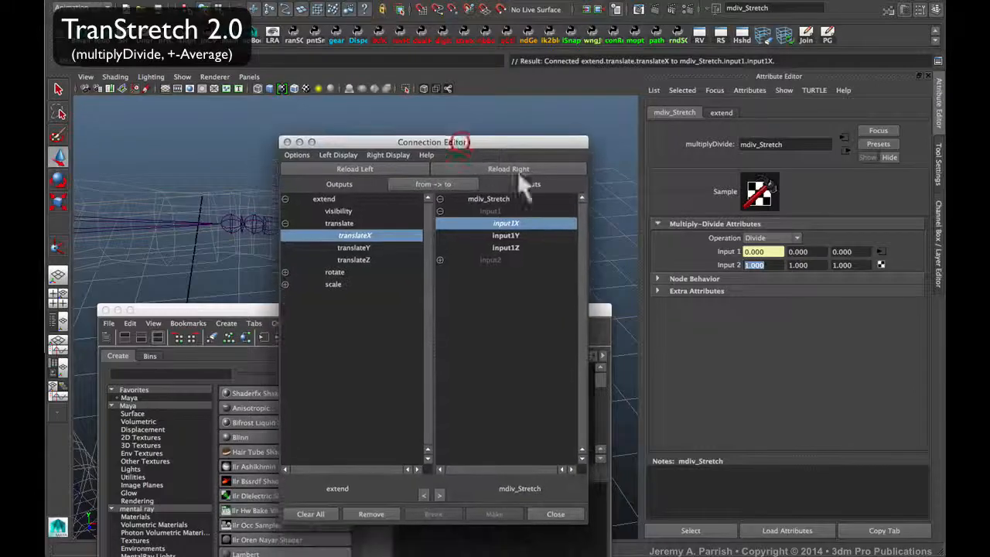
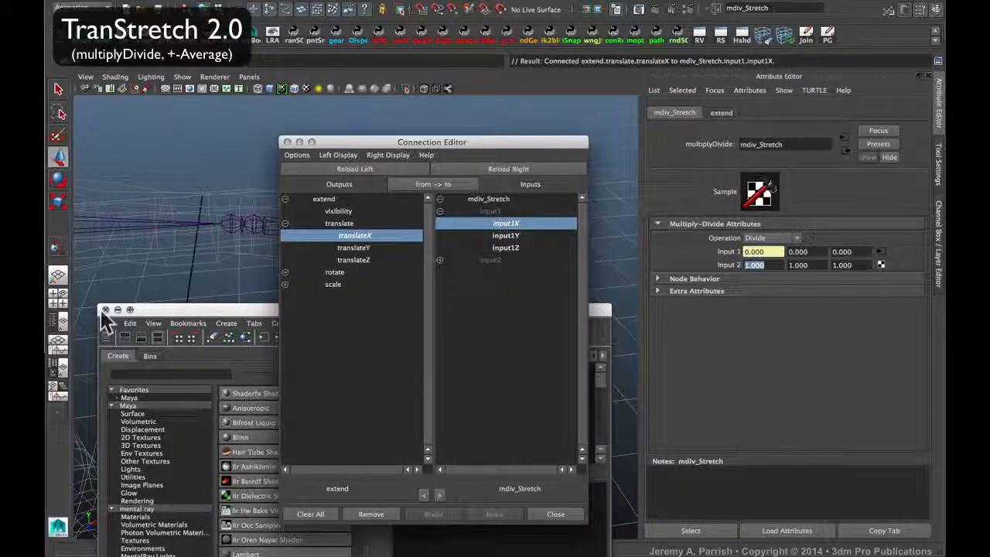
drag(174, 314, 165, 275)
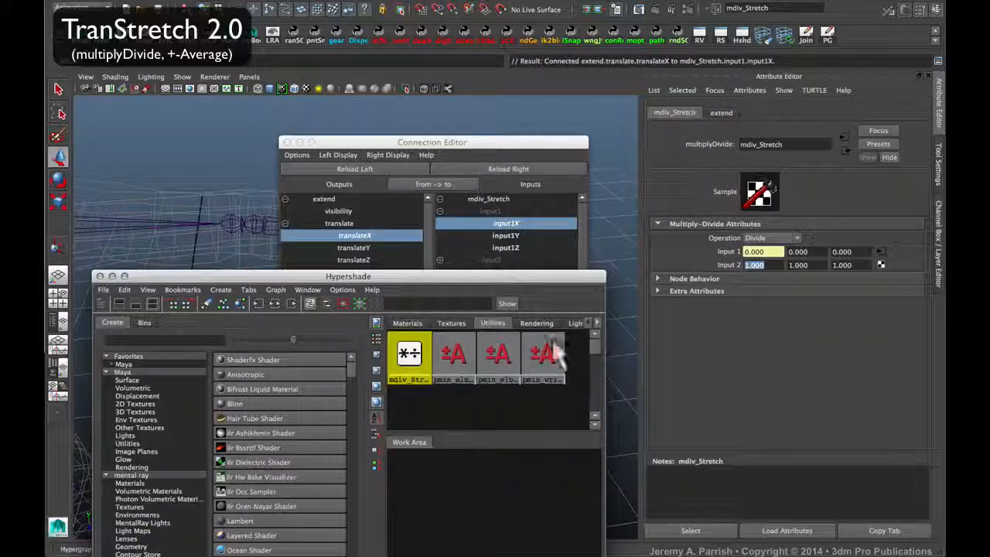
drag(557, 356, 437, 387)
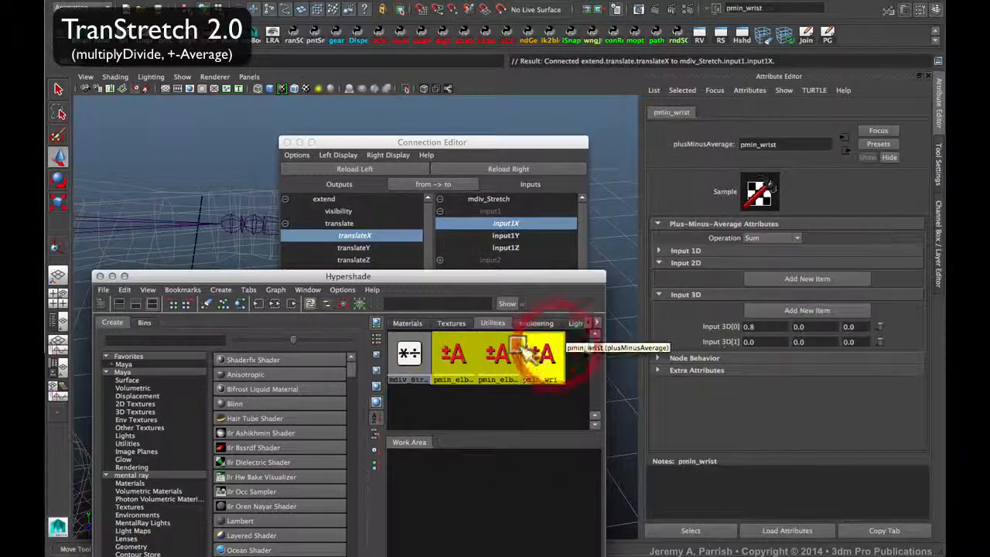
click(336, 158)
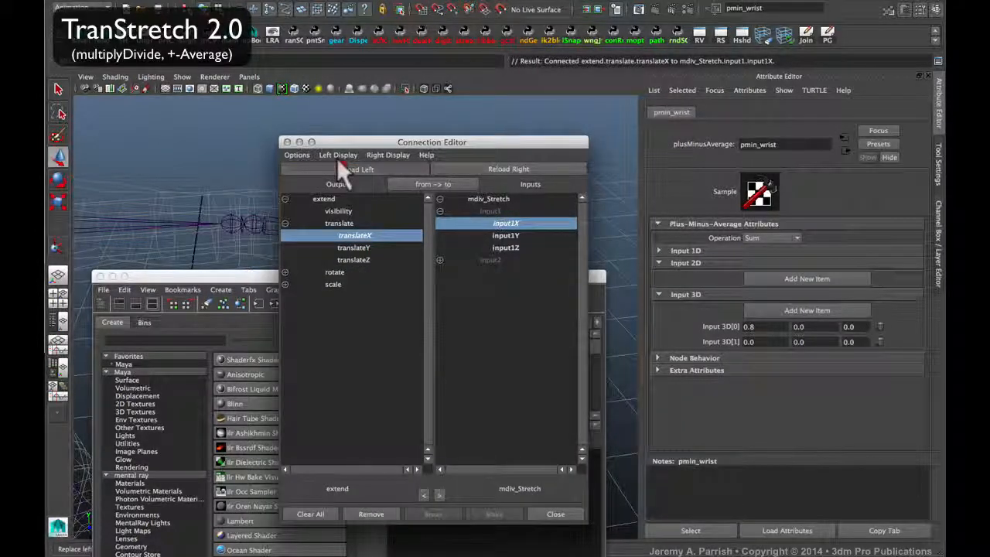
click(519, 166)
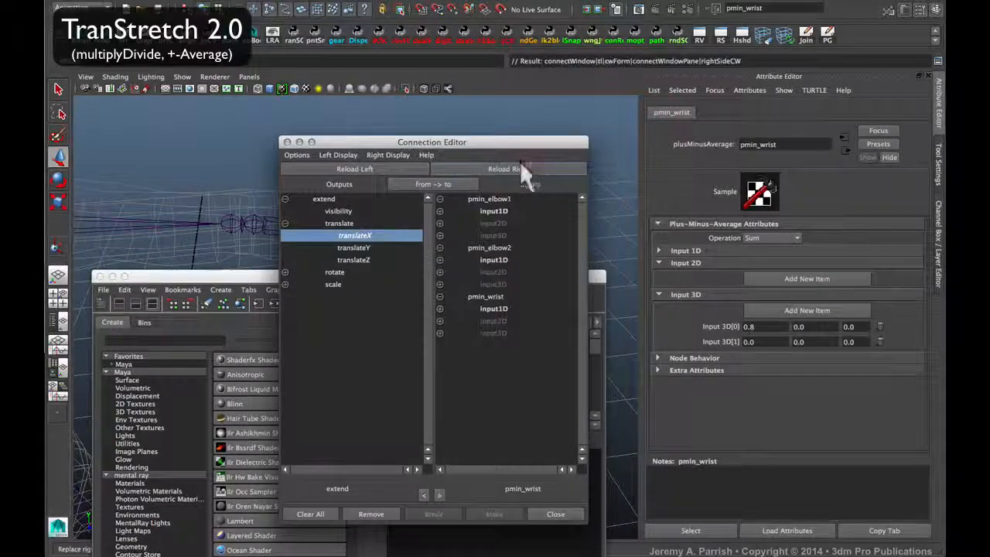
Select only the mdiv_Stretch node and load it as the output side of the Connection Editor.
click(479, 541)
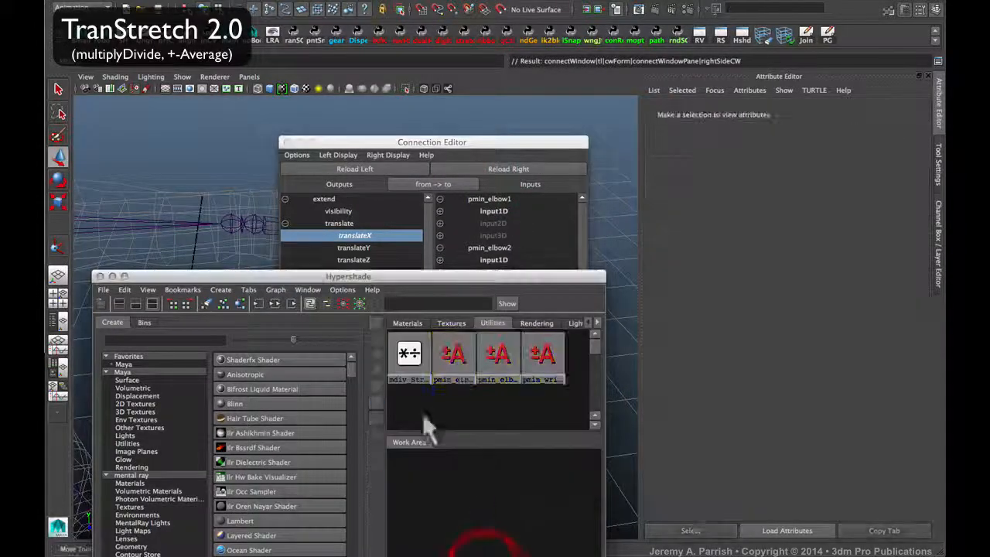
click(408, 356)
click(338, 169)
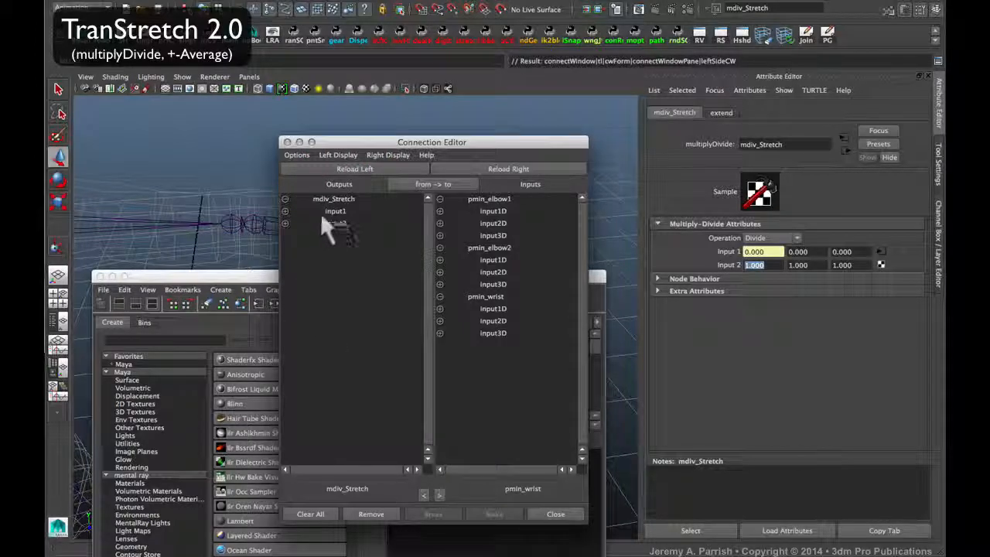
Show mdiv_Stretch's non-keyable attributes, expand its output and choose outputX as the source.
click(328, 155)
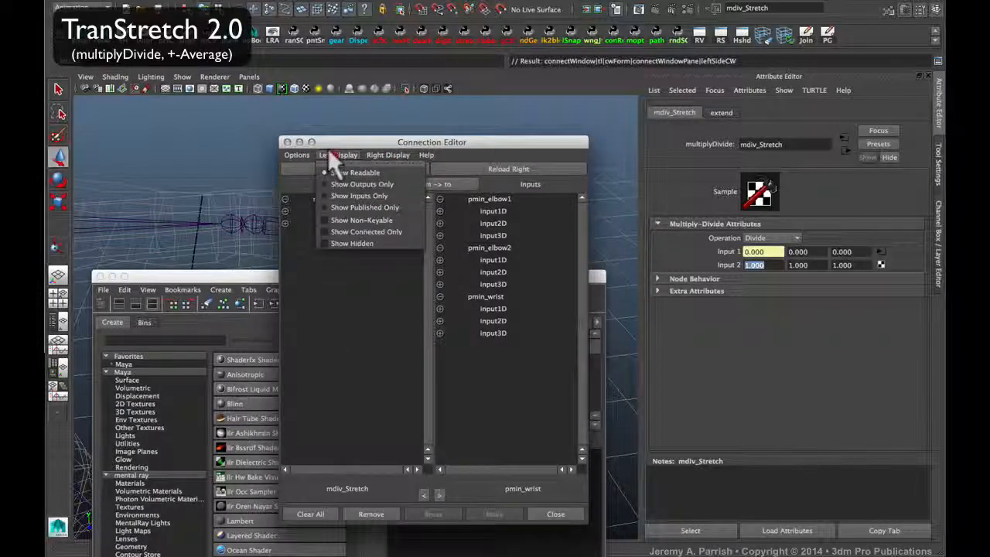
click(348, 219)
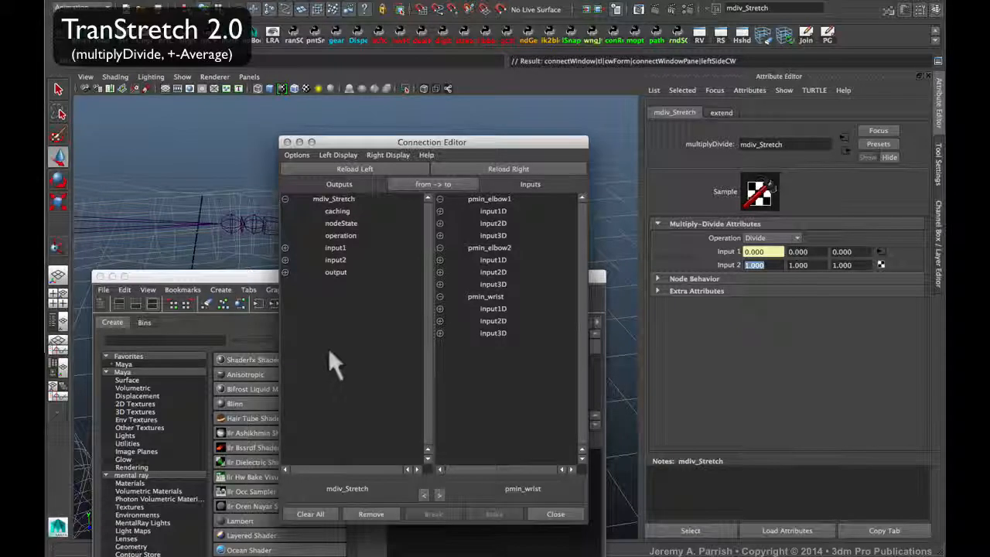
click(285, 272)
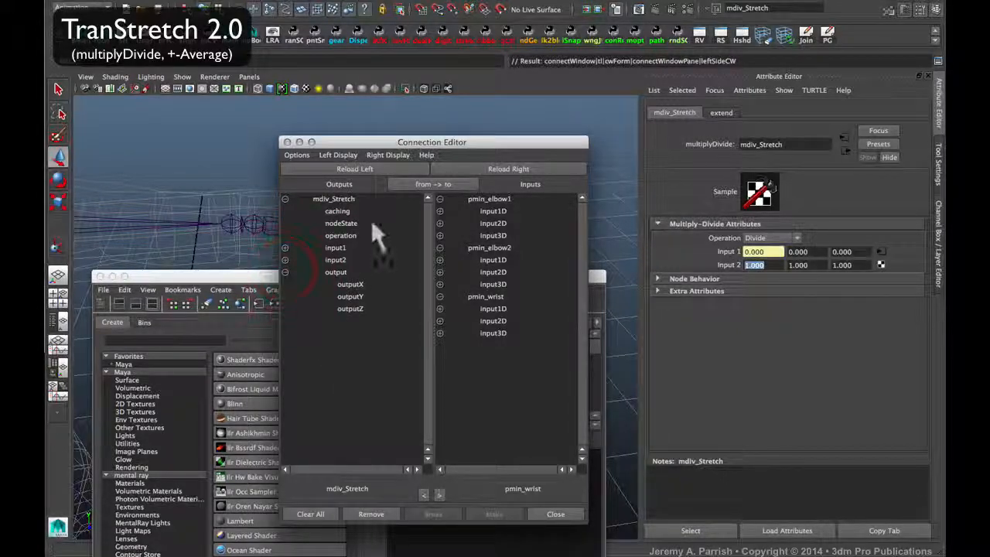
click(331, 153)
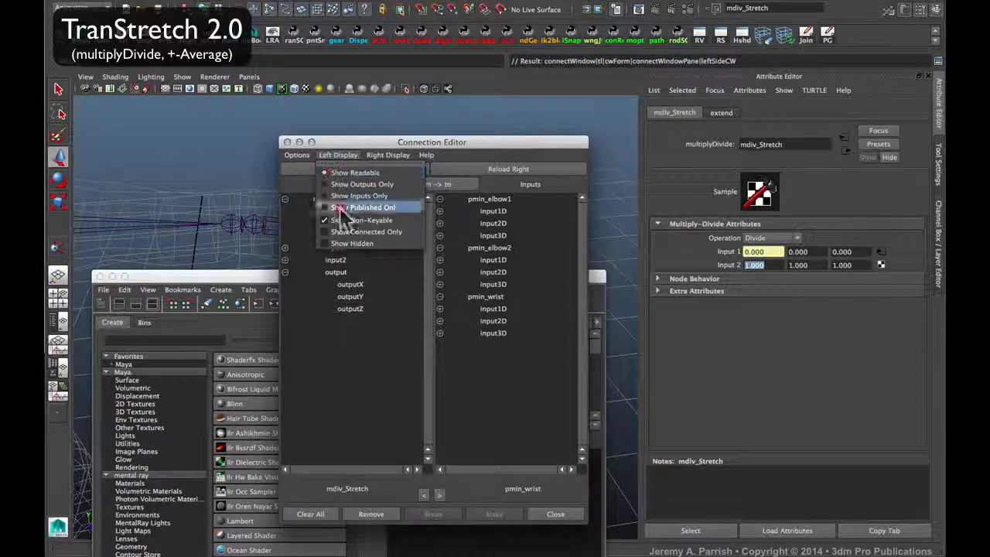
click(354, 323)
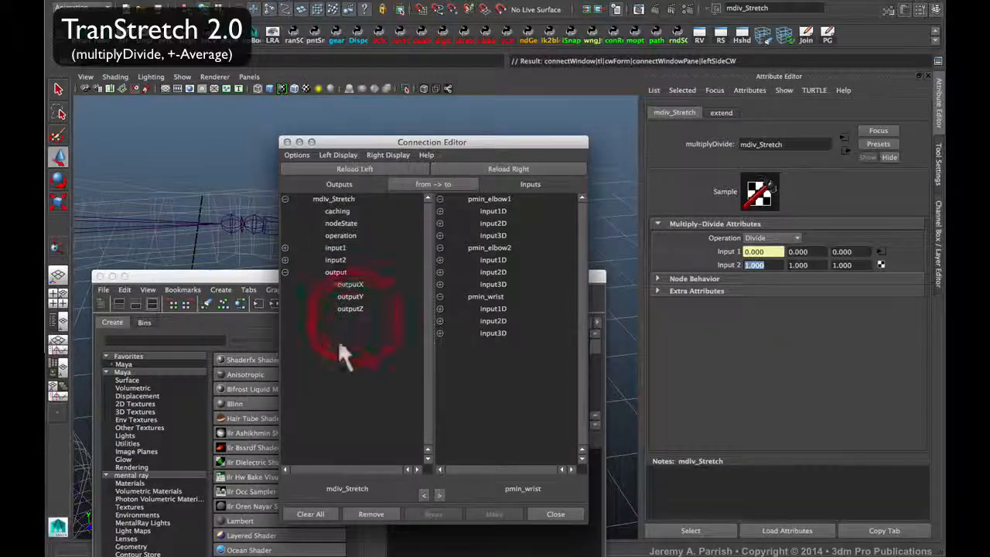
click(356, 284)
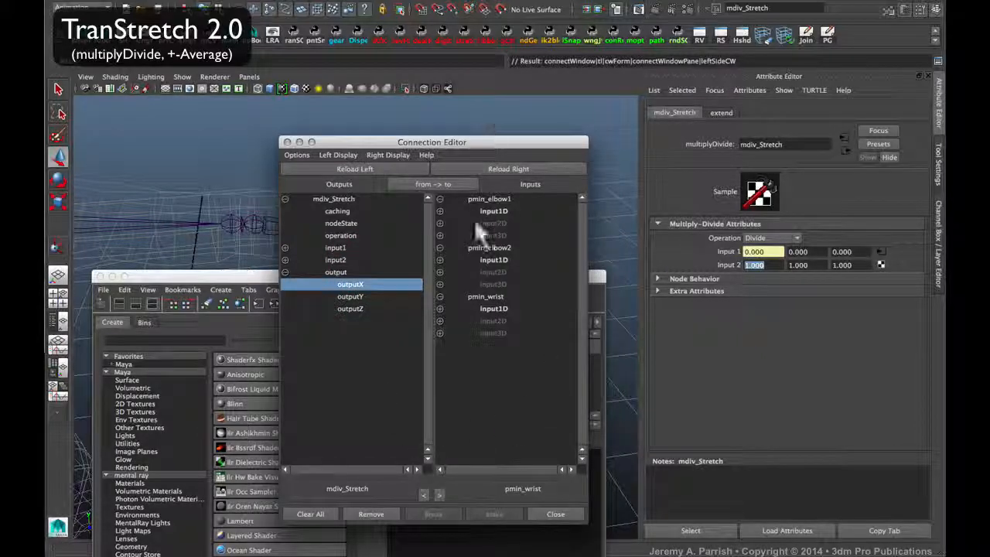
Expand the input3D attribute of pmin_elbow1, pmin_elbow2 and pmin_wrist to list their input3D[0] and input3D[1] entries.
click(439, 234)
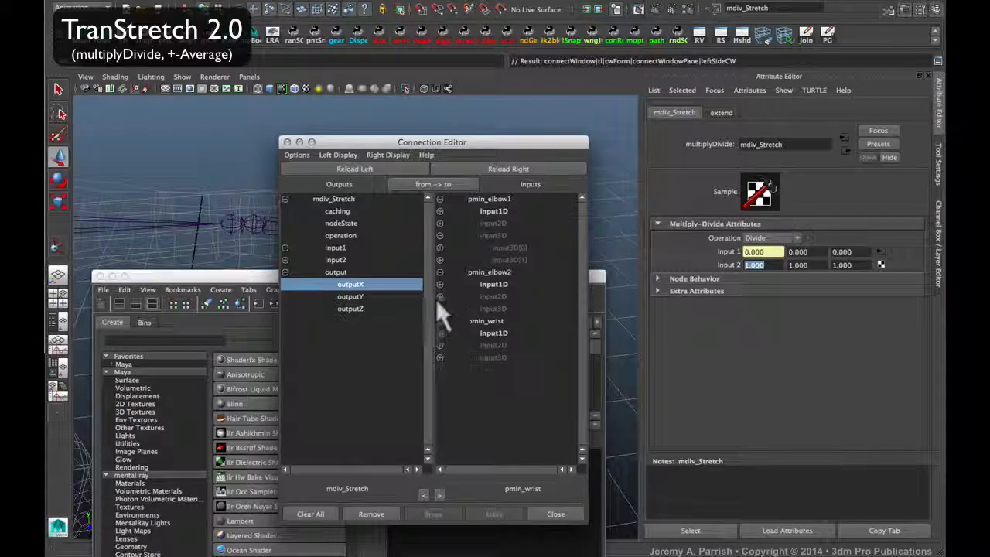
click(437, 308)
click(440, 381)
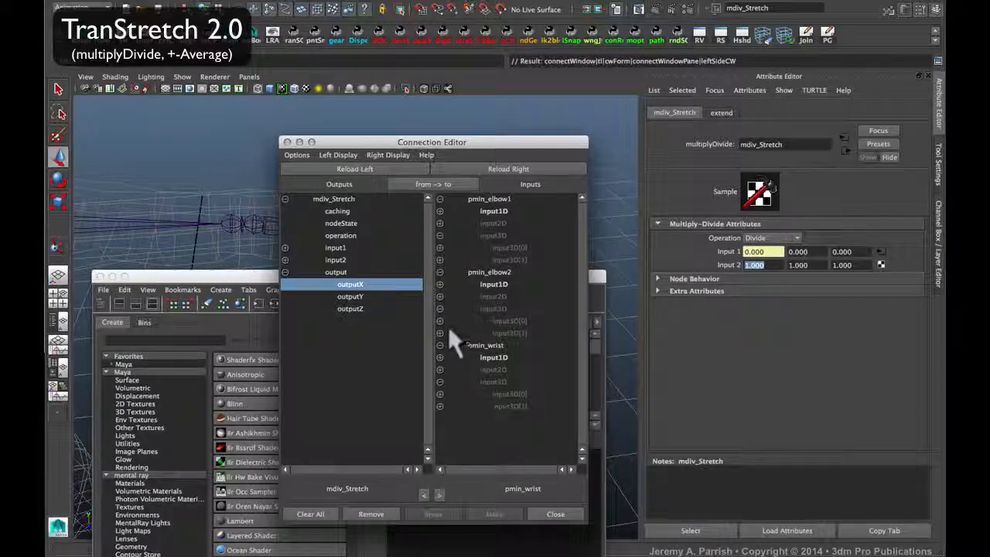
click(435, 309)
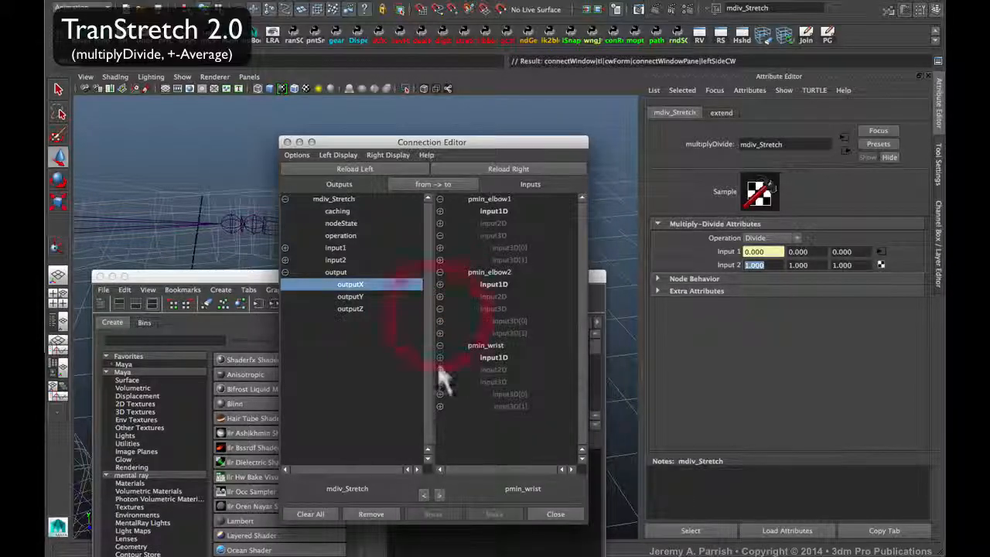
click(437, 386)
click(435, 386)
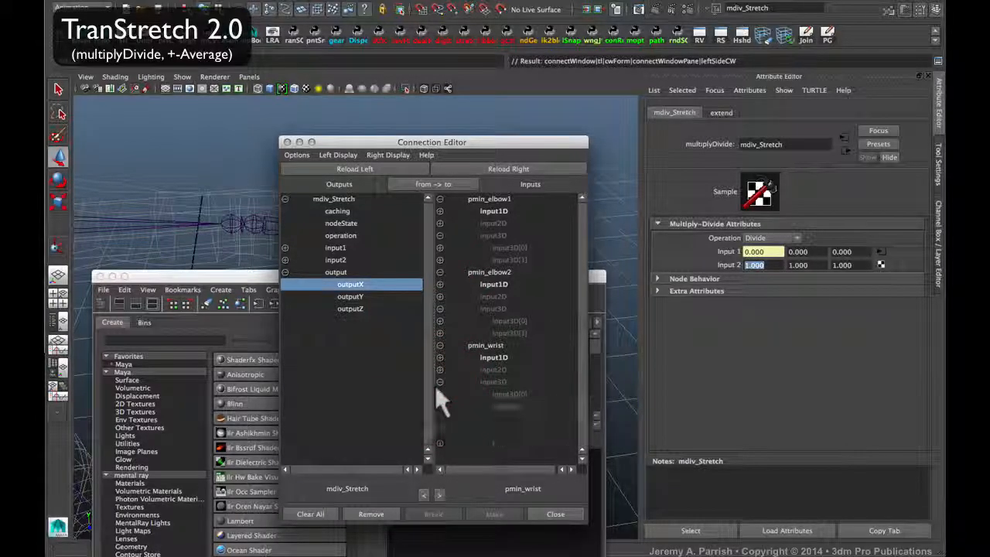
click(434, 250)
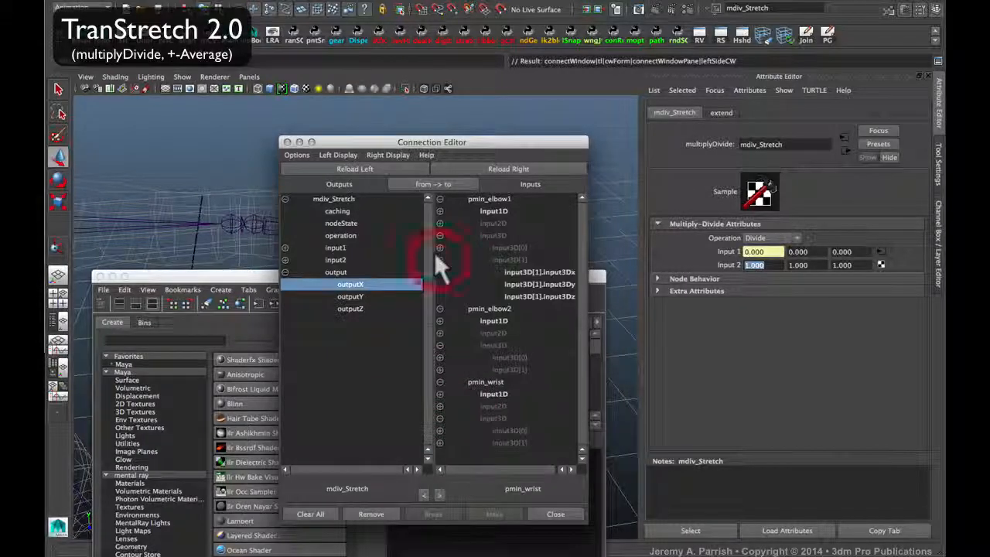
click(434, 253)
Select the pmin_elbow1 node and examine the X values of its two Input 3D entries.
drag(399, 137, 540, 130)
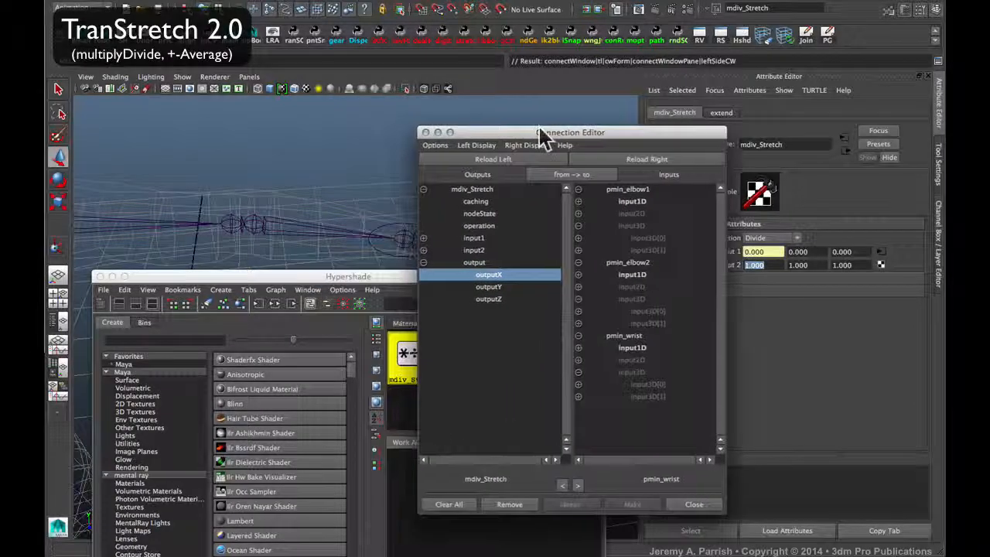
click(472, 145)
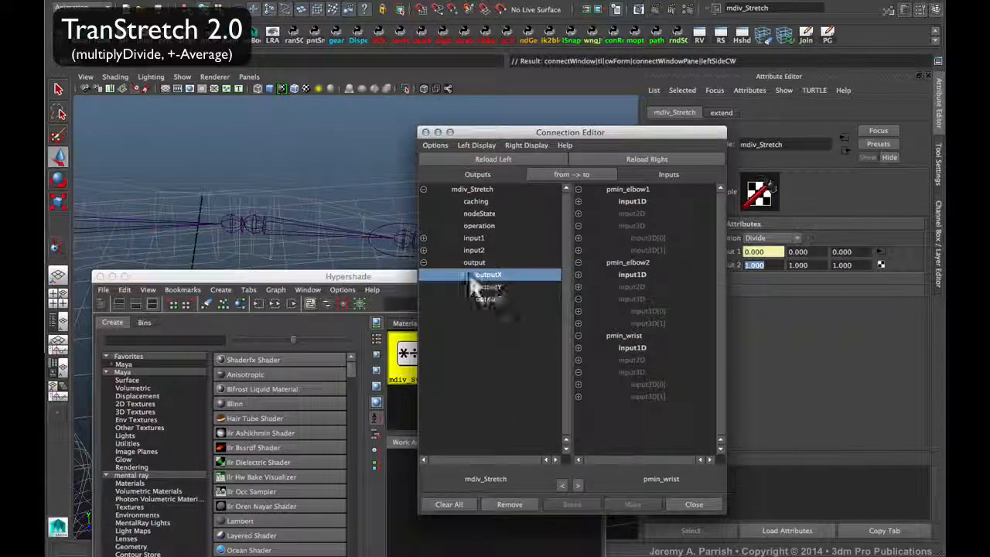
drag(362, 274, 266, 248)
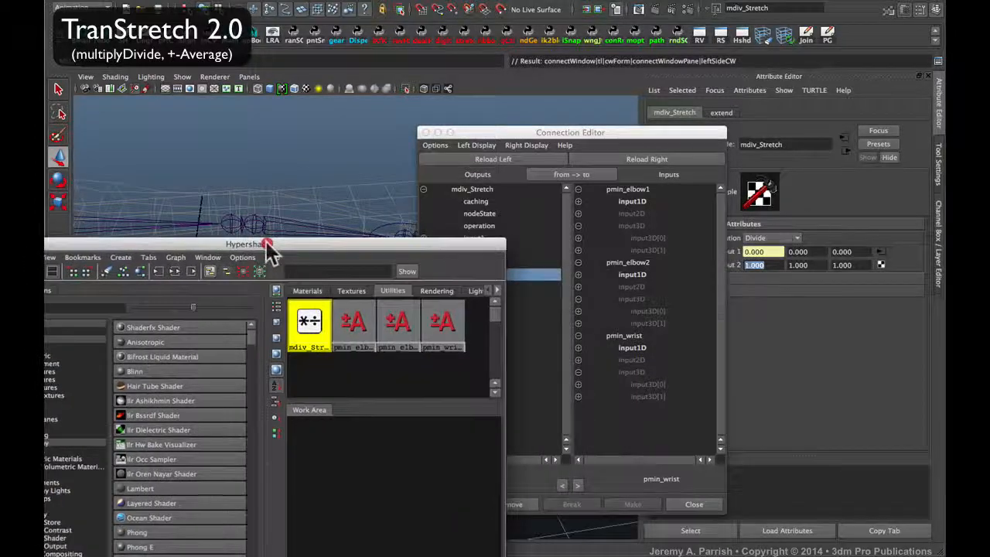
click(354, 324)
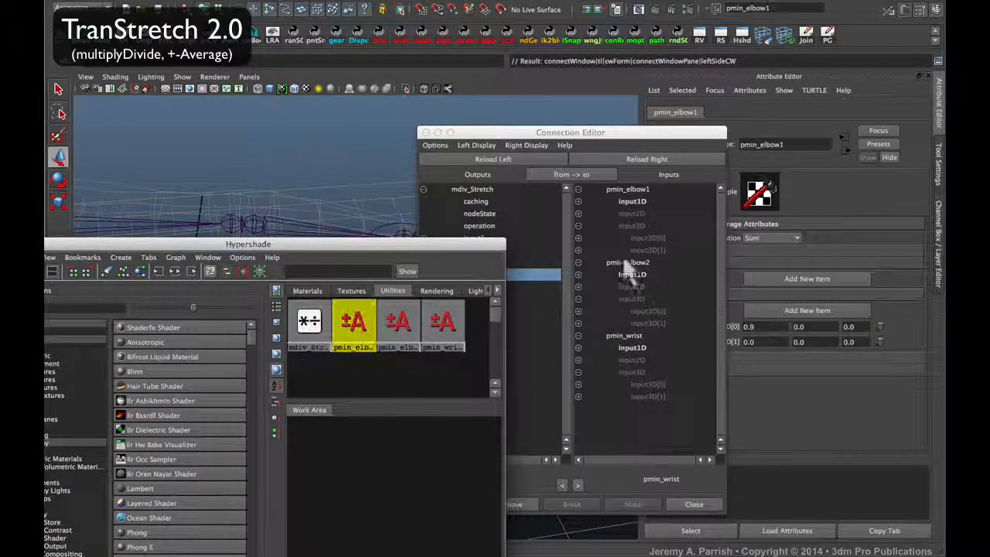
drag(652, 132, 377, 176)
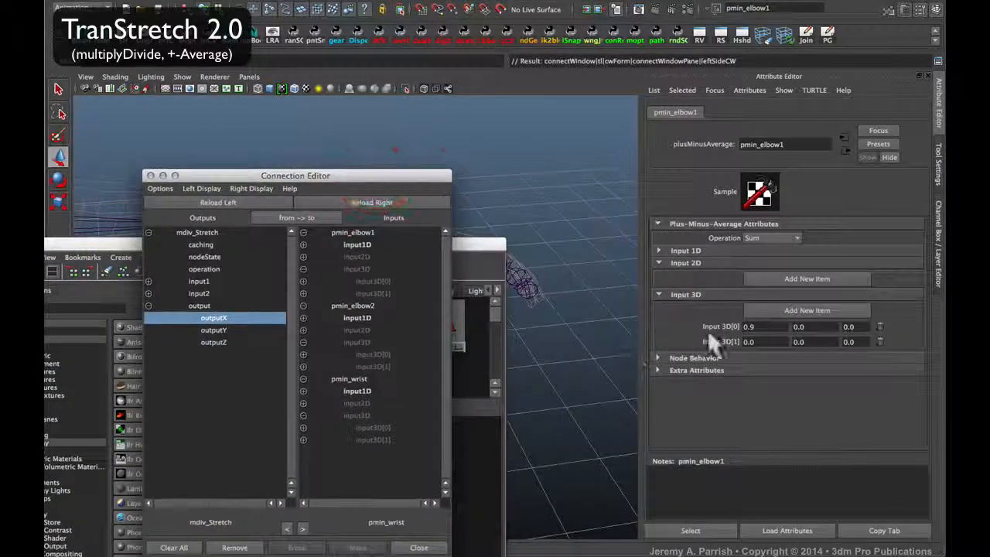
click(751, 326)
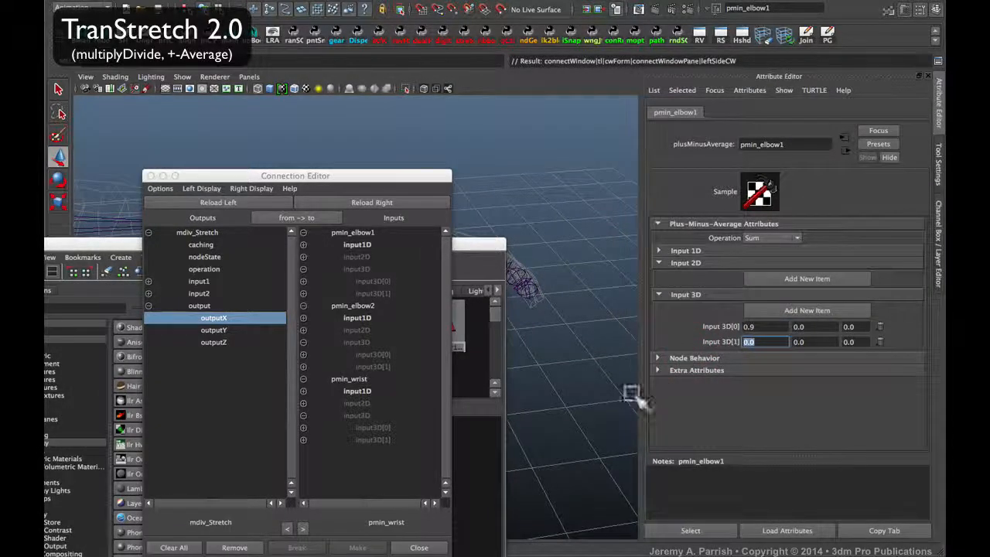
Connect mdiv_Stretch's outputX to input3D[1].input3Dx of pmin_wrist, pmin_elbow2 and pmin_elbow1.
drag(365, 181, 827, 172)
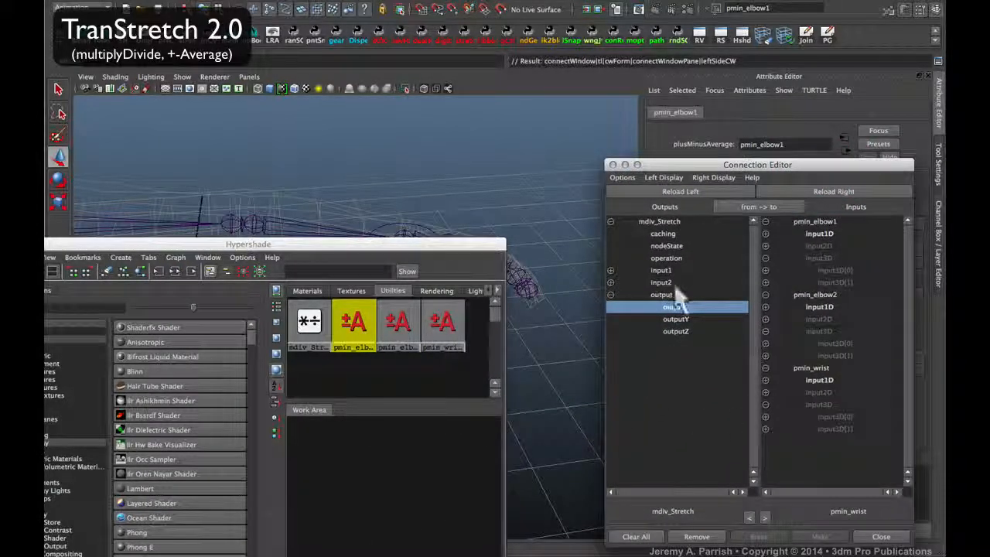
click(678, 307)
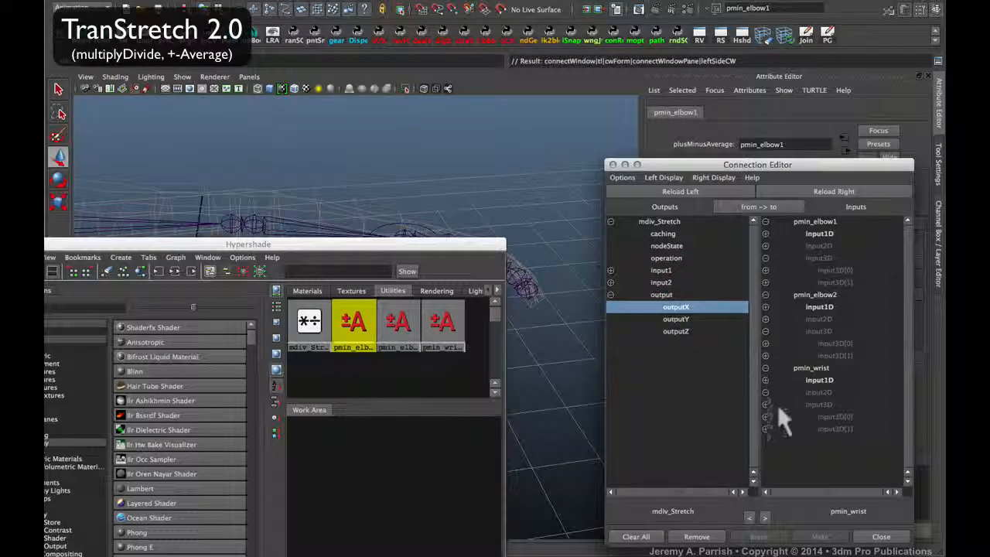
click(765, 429)
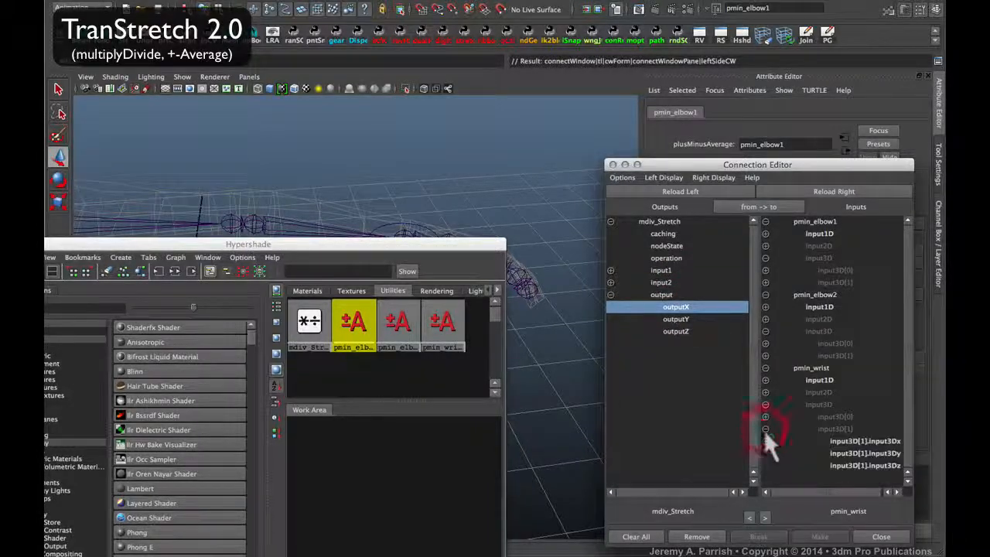
click(850, 440)
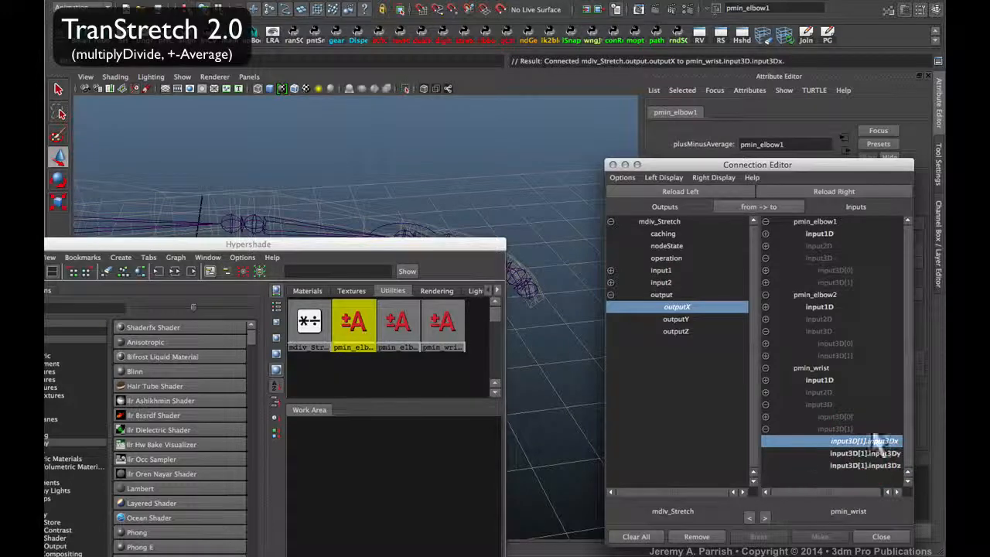
click(765, 355)
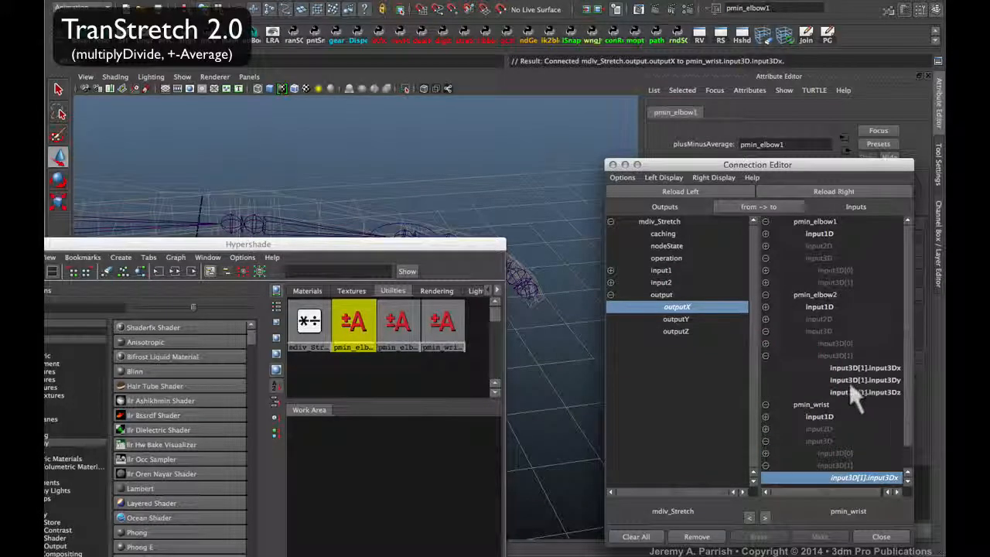
click(857, 368)
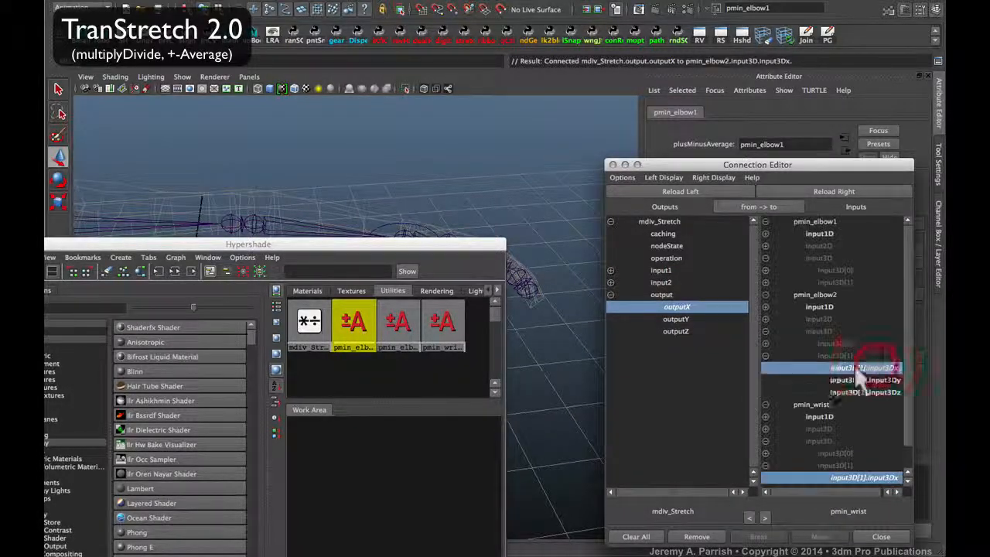
click(763, 270)
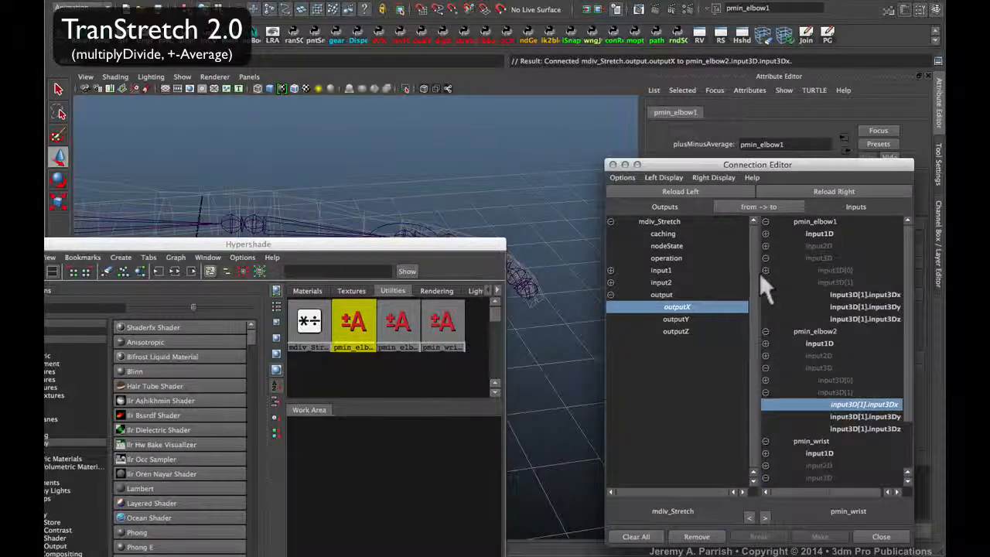
click(865, 294)
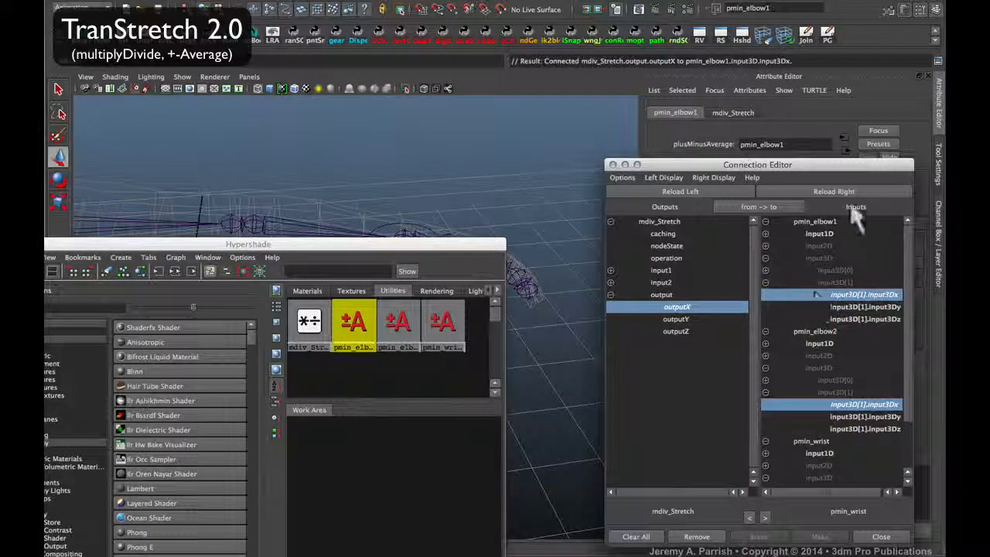
scroll(796, 425, down, 3)
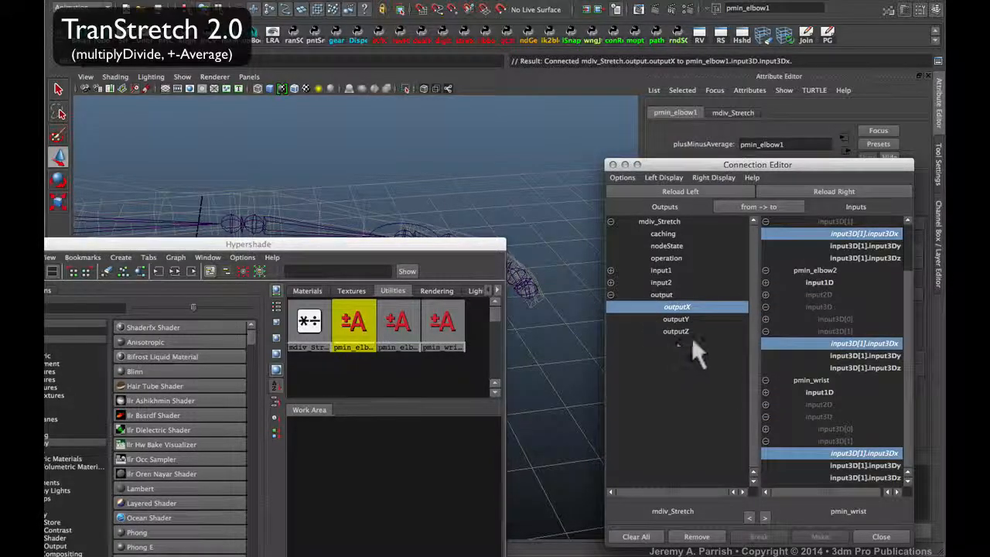
click(353, 325)
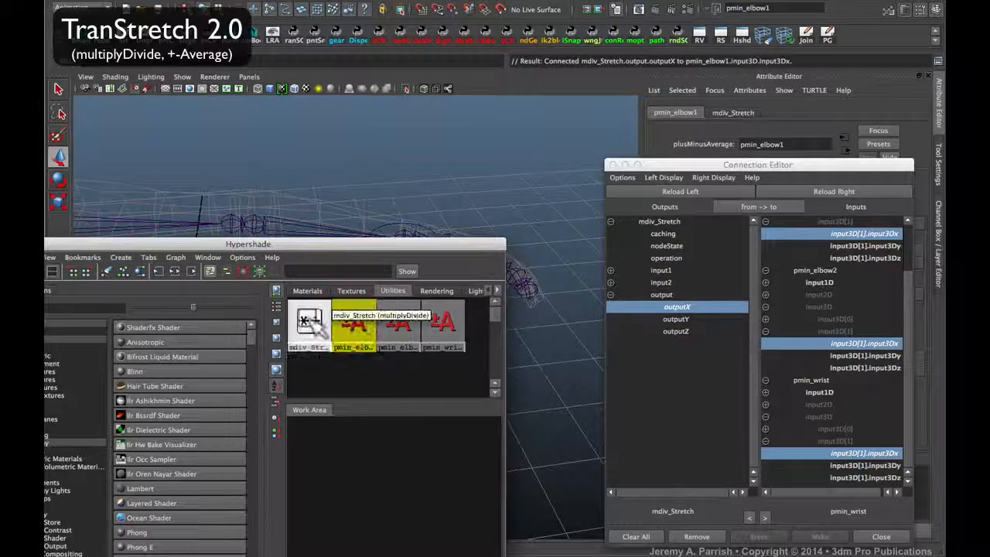
Examine the input values of mdiv_Stretch and of the pmin_elbow1, pmin_elbow2 and pmin_wrist nodes one after another.
drag(690, 167, 630, 418)
click(777, 341)
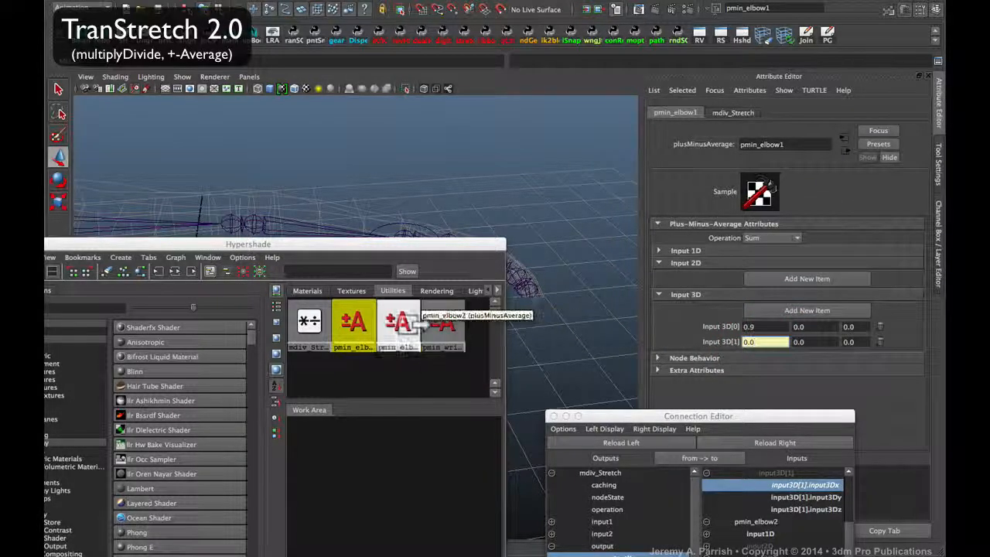
click(310, 322)
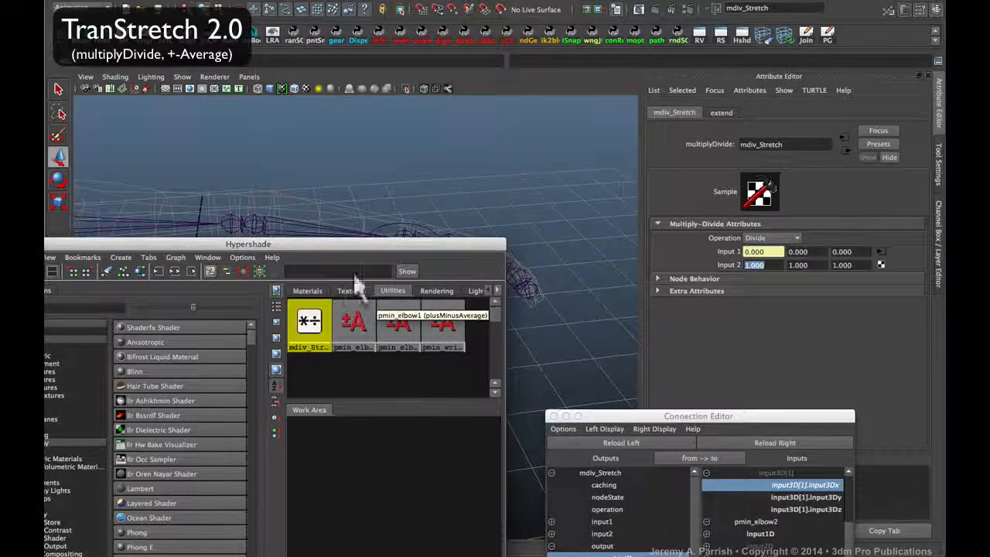
drag(359, 251, 405, 246)
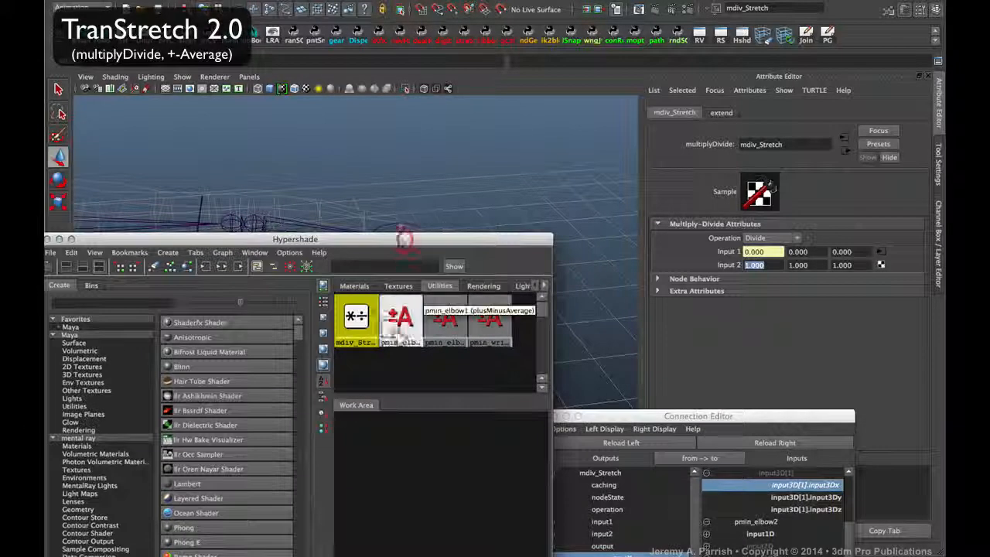
click(398, 321)
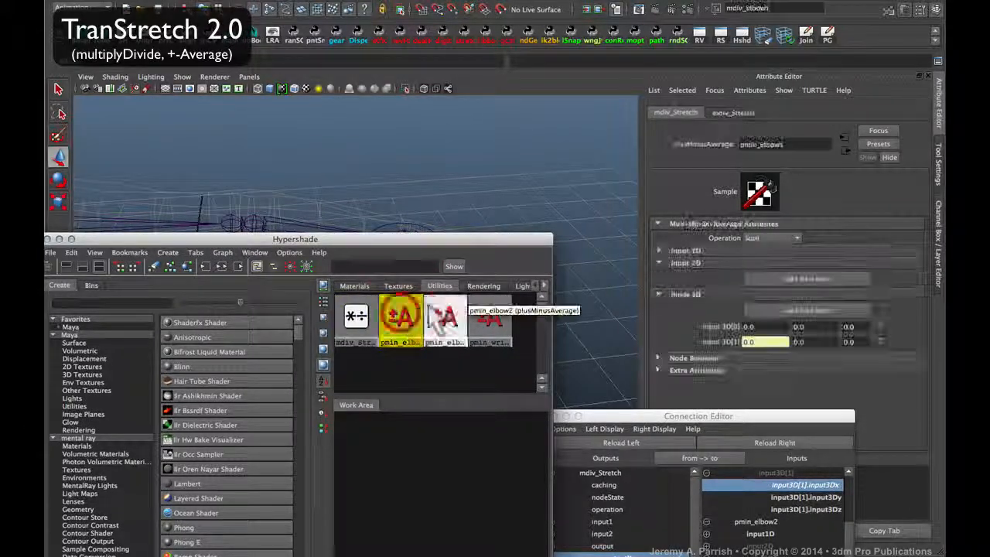
click(446, 318)
click(499, 317)
click(401, 318)
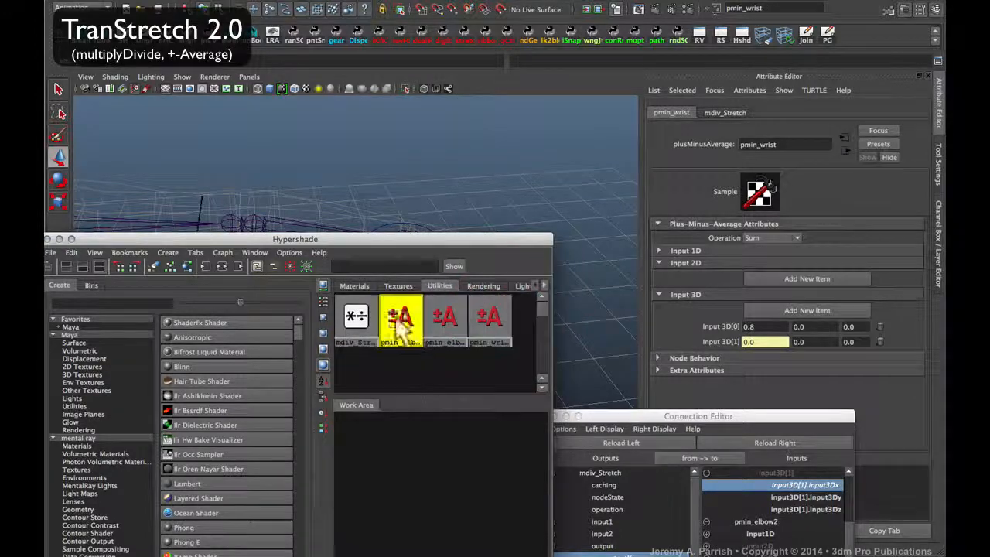
click(442, 320)
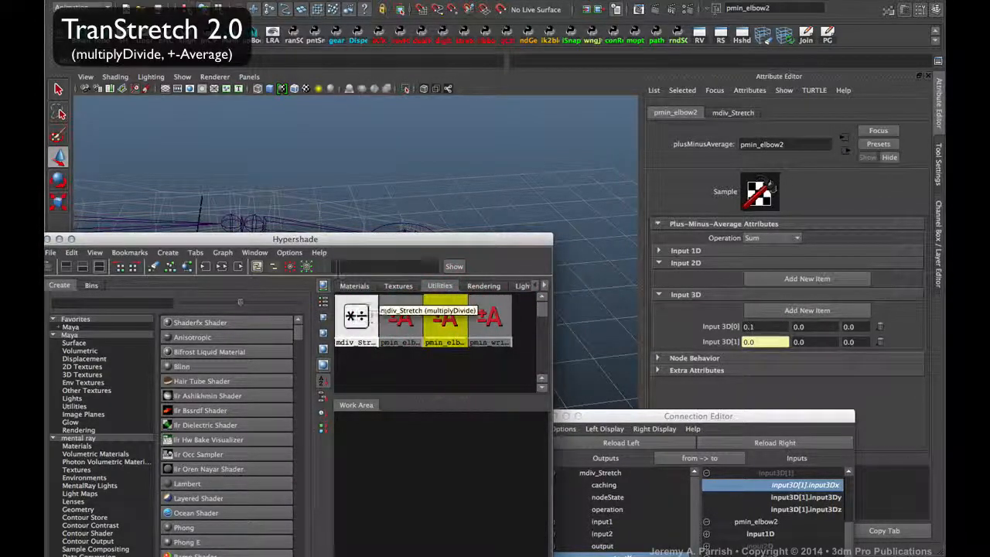
Uncover the left arm in the viewport and inspect its shoulder, elbow and wrist joints in turn.
drag(341, 241, 316, 334)
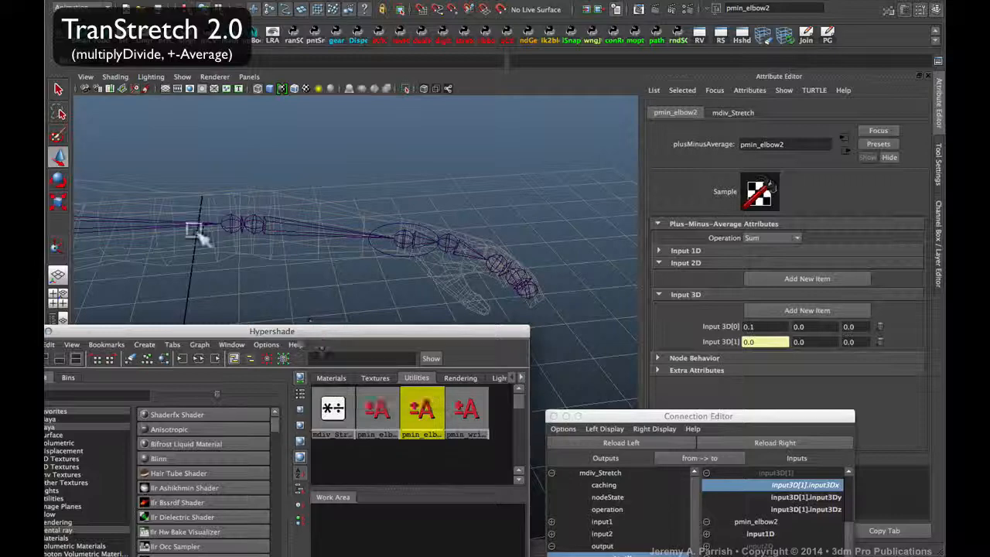
click(106, 219)
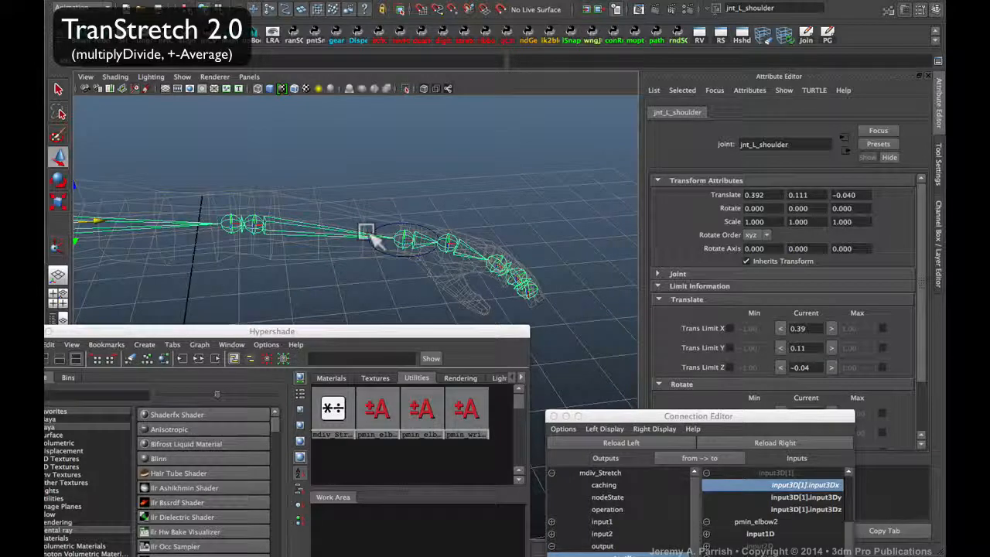
click(253, 224)
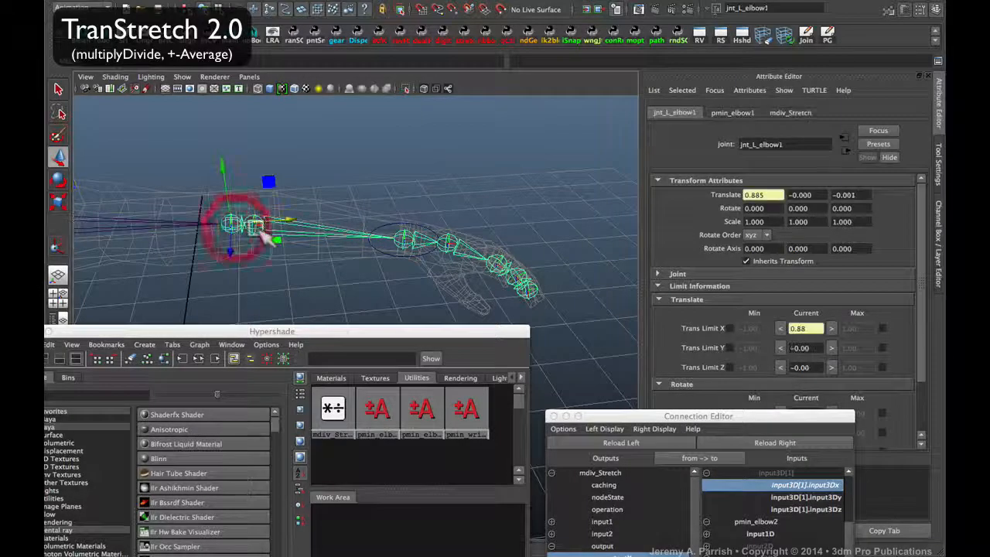
click(403, 241)
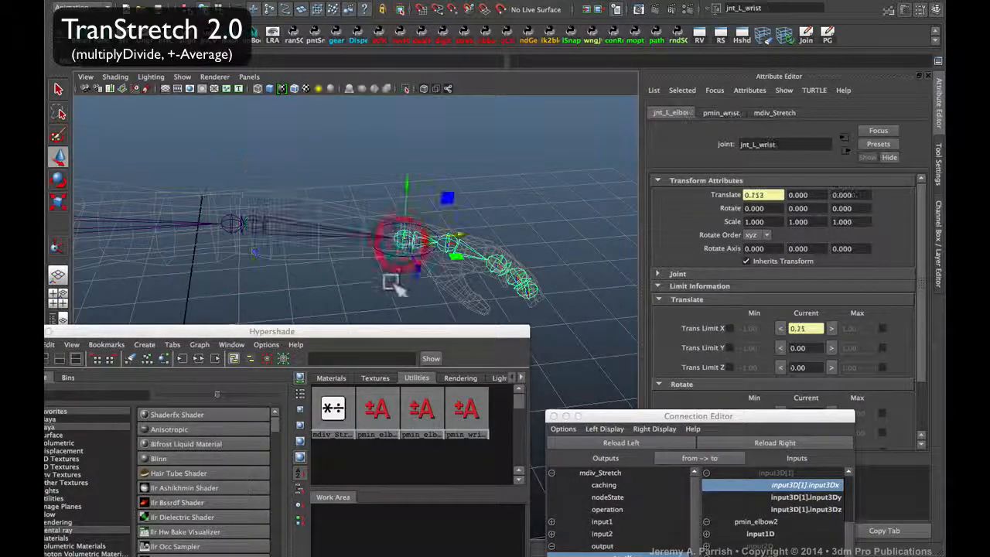
Set the X value of Input 2 on mdiv_Stretch to 3 and close the Connection Editor.
click(343, 416)
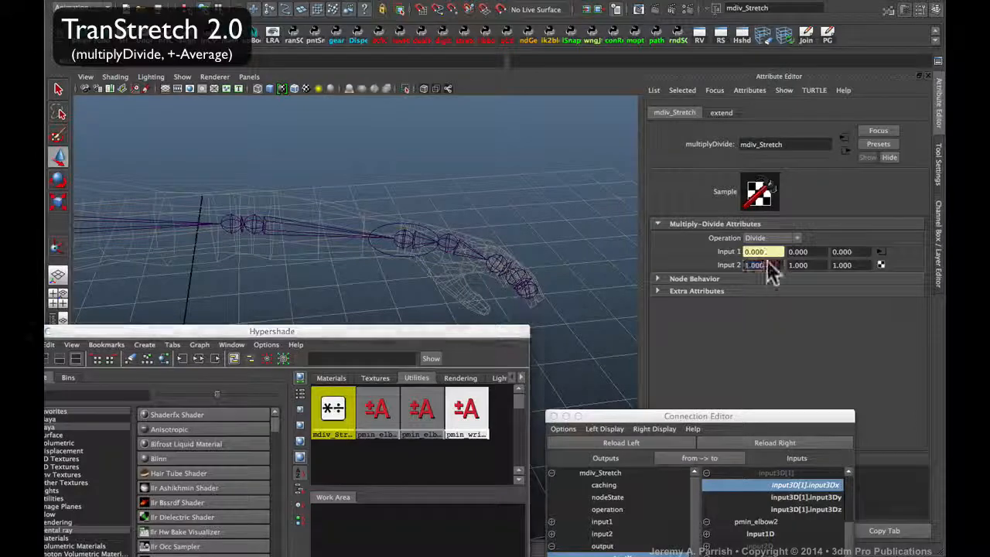
drag(767, 264, 722, 266)
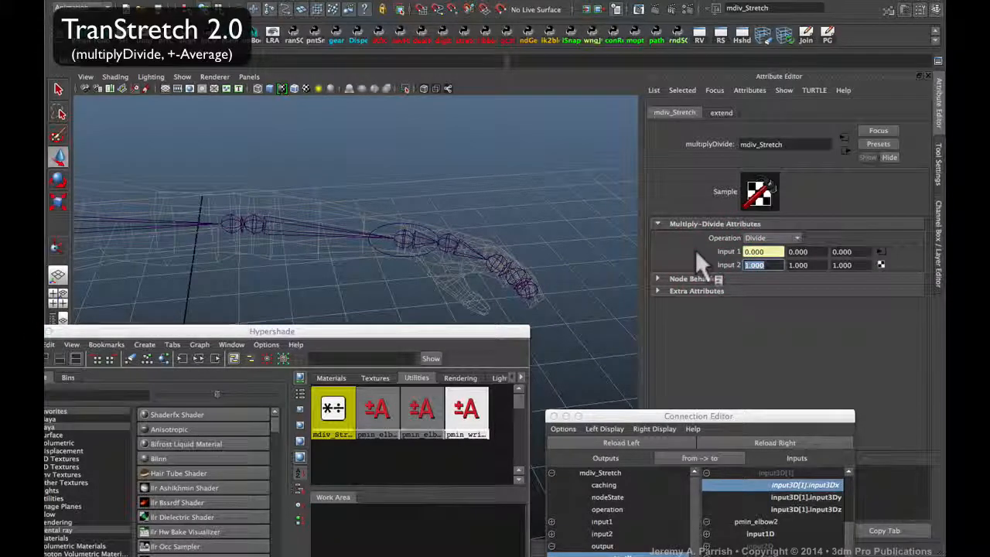
text(3)
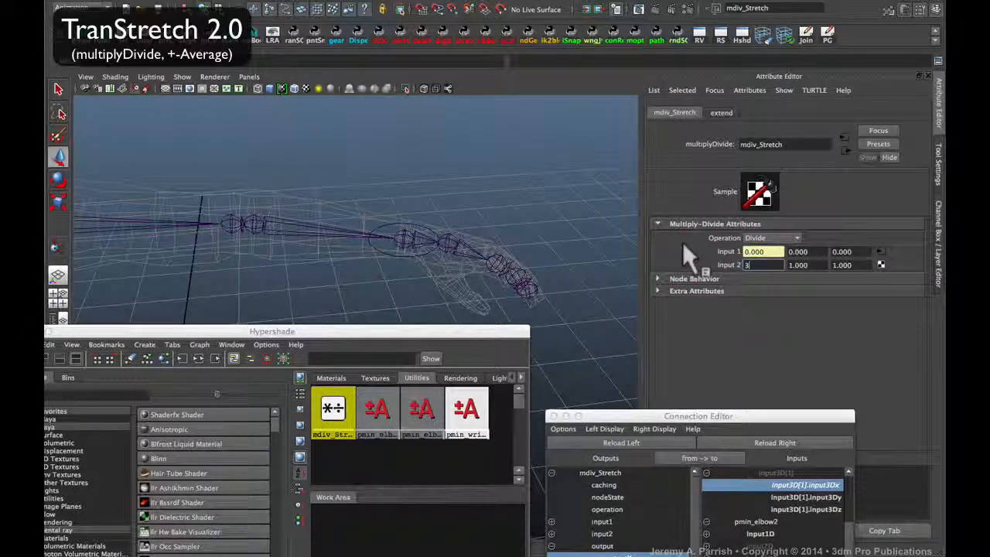
key(Return)
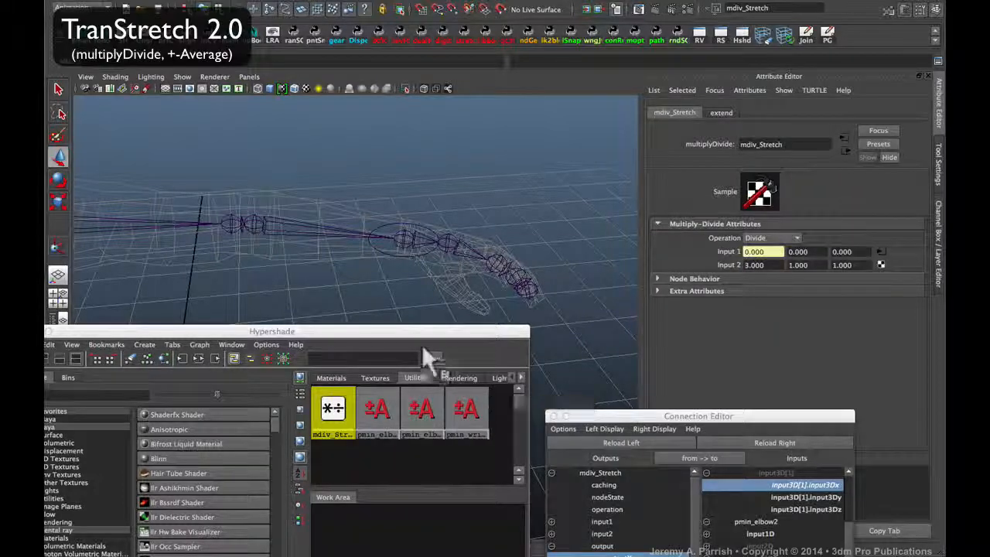
click(554, 416)
Move the extend circle along X toward the elbow to test the arm stretch, and clear the Hypershade away from the arm.
click(398, 257)
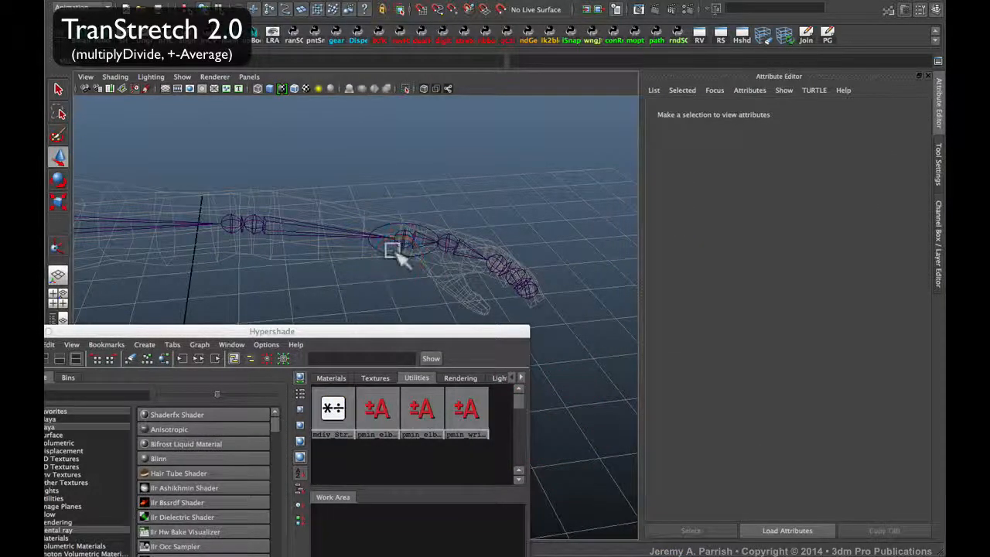
click(398, 246)
drag(460, 236, 386, 241)
drag(185, 333, 740, 246)
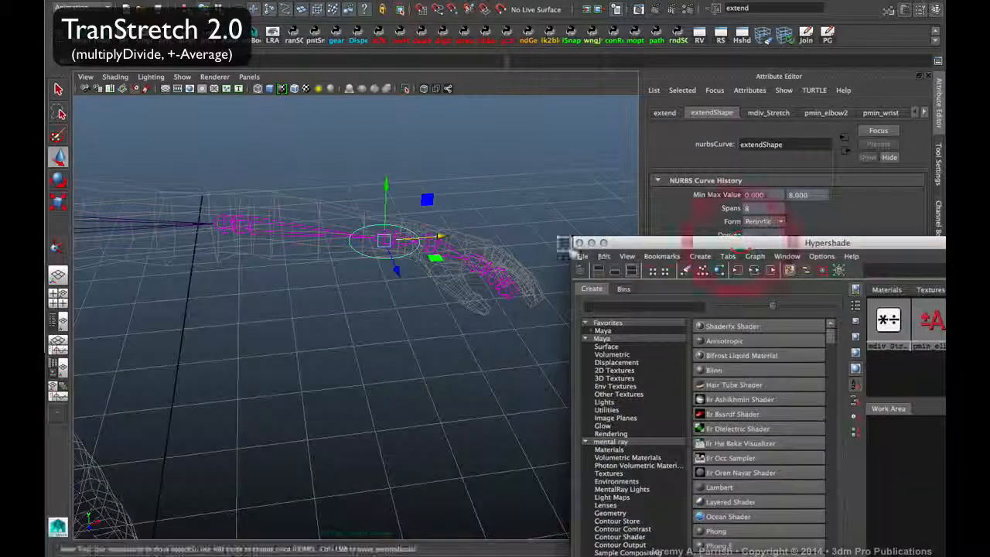
Close the Hypershade and try moving the extend control outward past the left hand to test the arm stretch.
click(583, 243)
alt+drag(557, 317, 494, 283)
drag(383, 234, 585, 225)
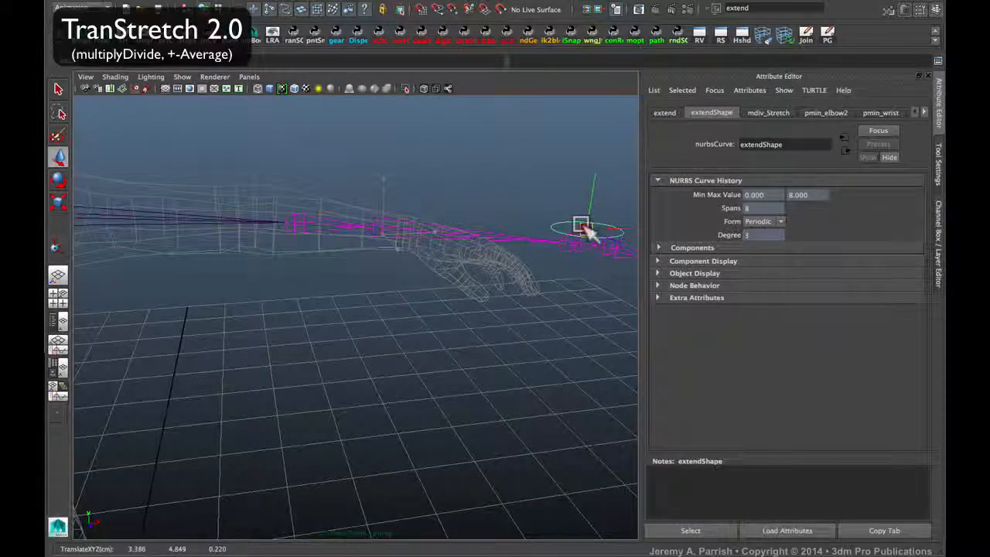
alt+drag(570, 263, 389, 240)
alt+drag(379, 260, 393, 199)
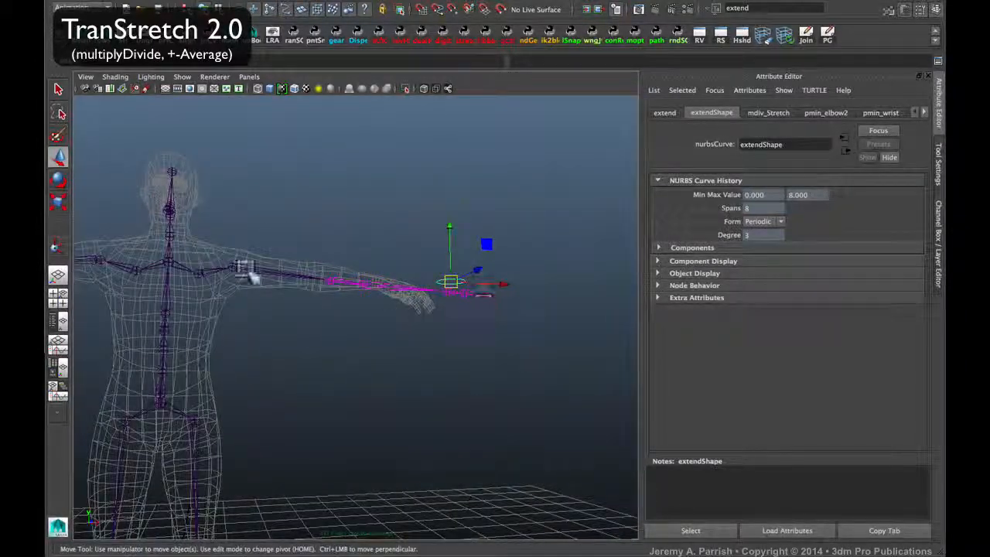
alt+drag(471, 302, 455, 347)
Create an IK handle running from the left shoulder joint to the left wrist joint.
click(665, 1)
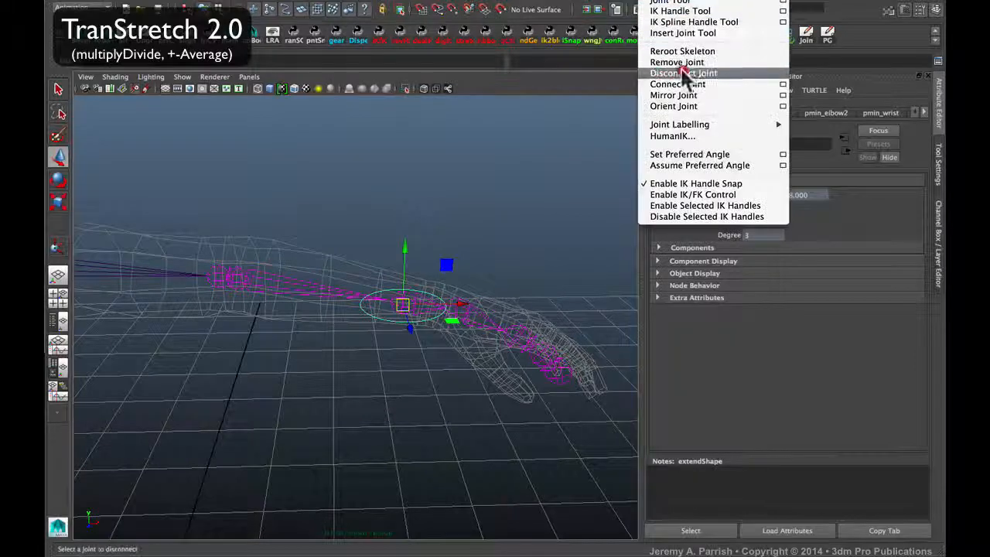
click(684, 11)
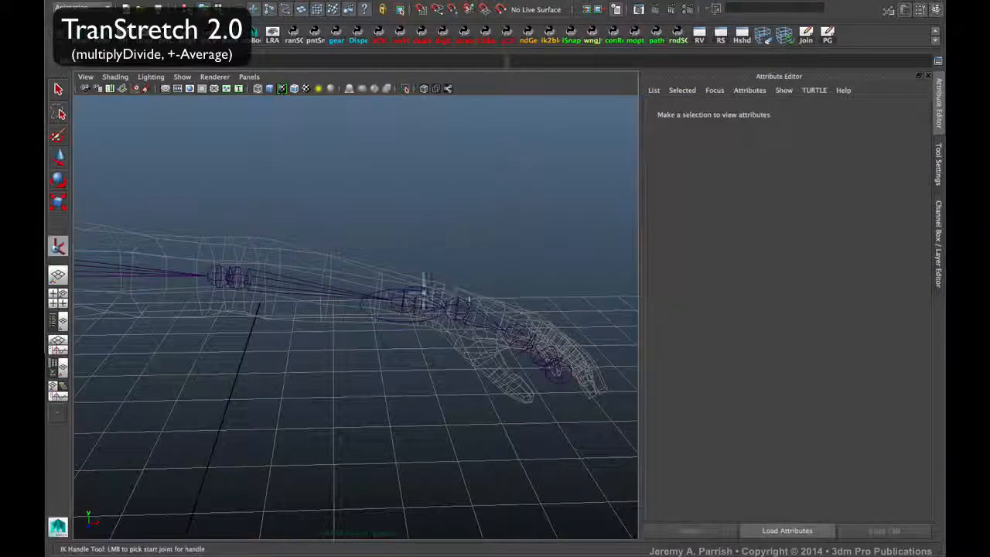
alt+drag(430, 291, 155, 310)
click(119, 280)
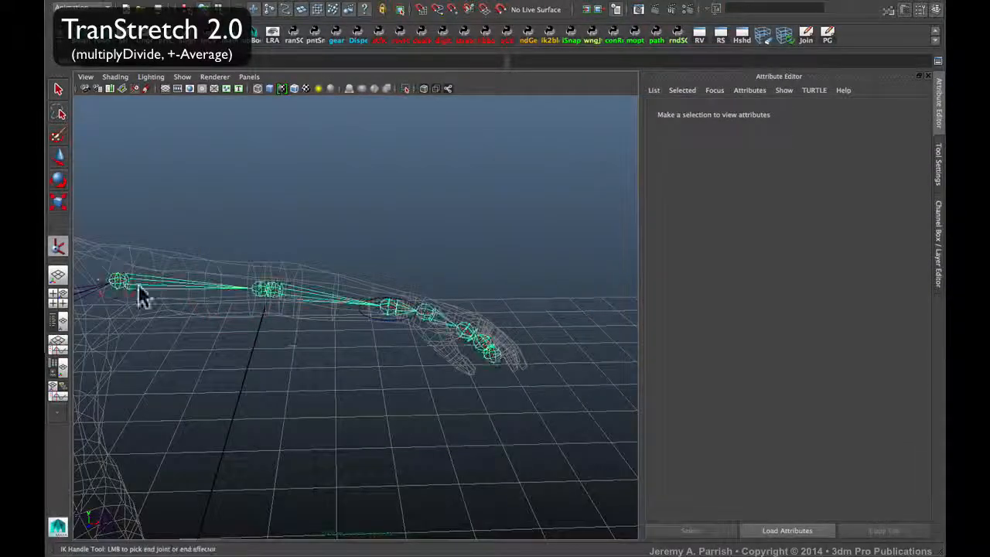
click(393, 307)
key(w)
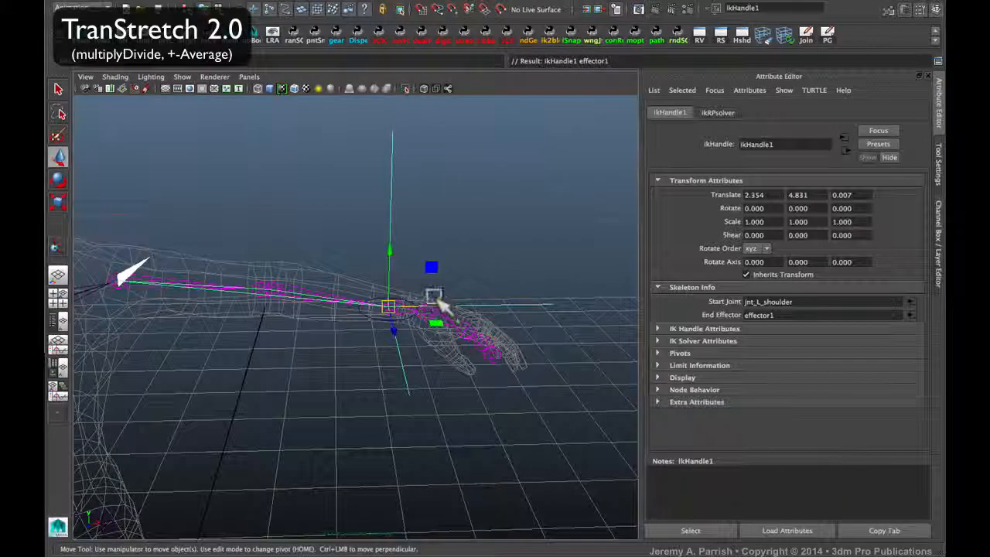
Parent the new arm IK handle under the extend control at the wrist.
alt+drag(433, 309, 422, 346)
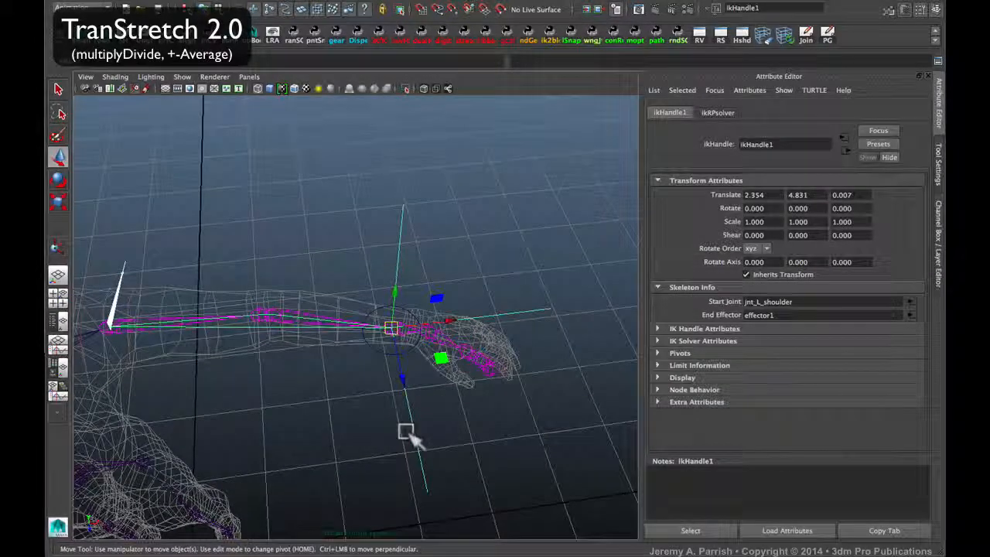
key(q)
click(377, 382)
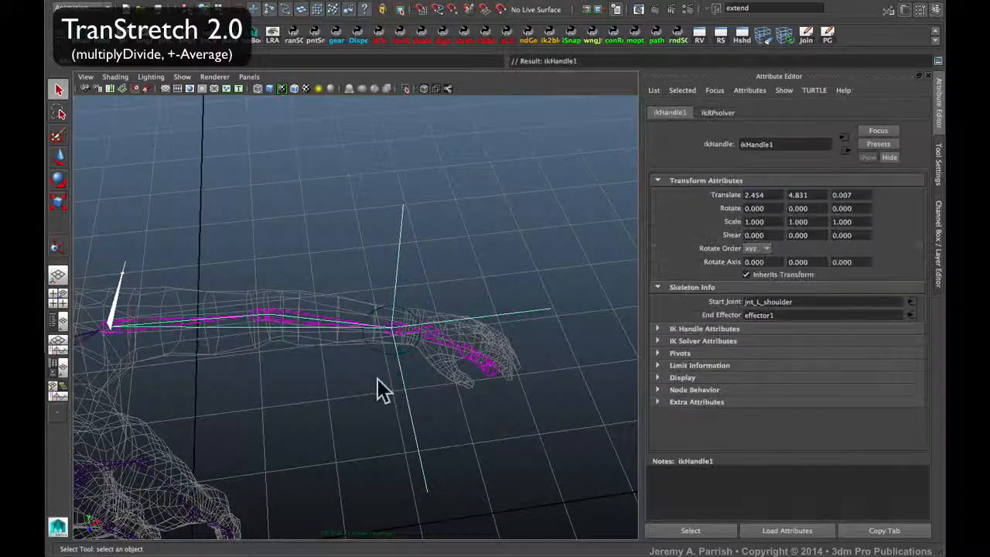
click(376, 396)
Try moving the extend control outward to test the IK arm stretch, and undo the move.
alt+drag(381, 418, 395, 317)
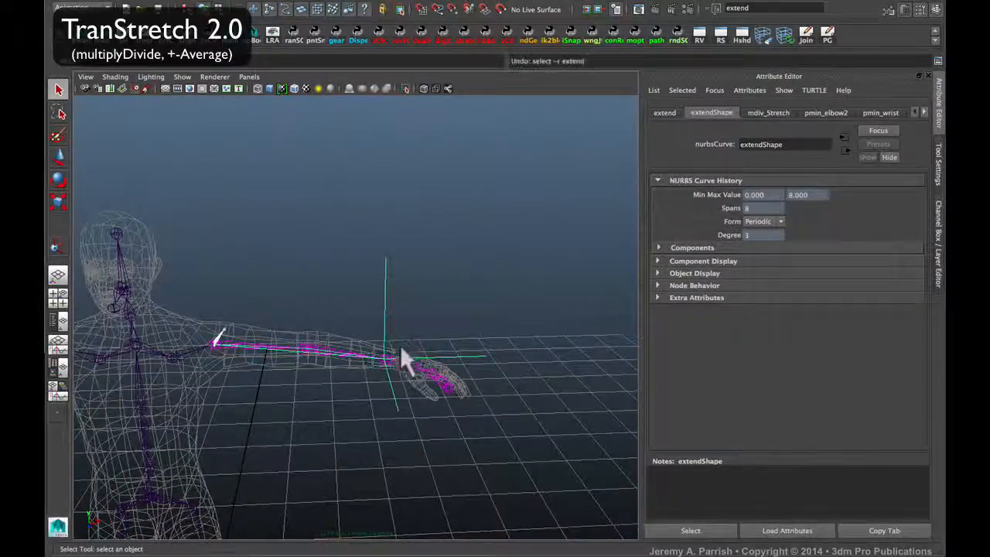
click(386, 384)
click(385, 386)
click(376, 383)
alt+drag(366, 380, 526, 429)
click(383, 378)
key(w)
mouse_move(544, 349)
mouse_down()
mouse_move(449, 347)
mouse_move(561, 358)
mouse_move(430, 380)
mouse_move(607, 394)
mouse_move(387, 375)
mouse_move(568, 380)
mouse_move(396, 373)
mouse_move(531, 365)
mouse_up()
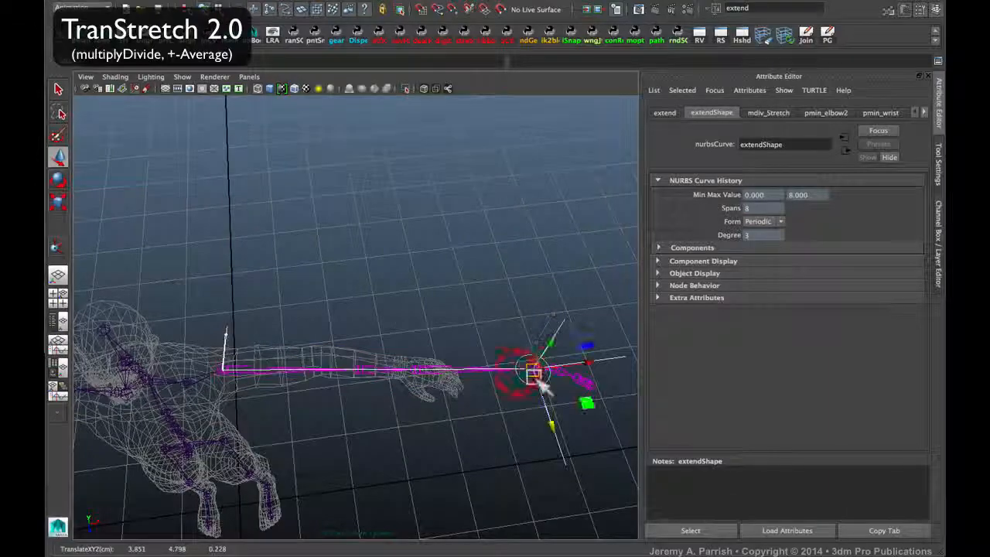
key(z)
Select the jnt_L_elbow1 joint and examine its translate and rotate limit settings.
alt+drag(439, 433, 285, 319)
click(301, 322)
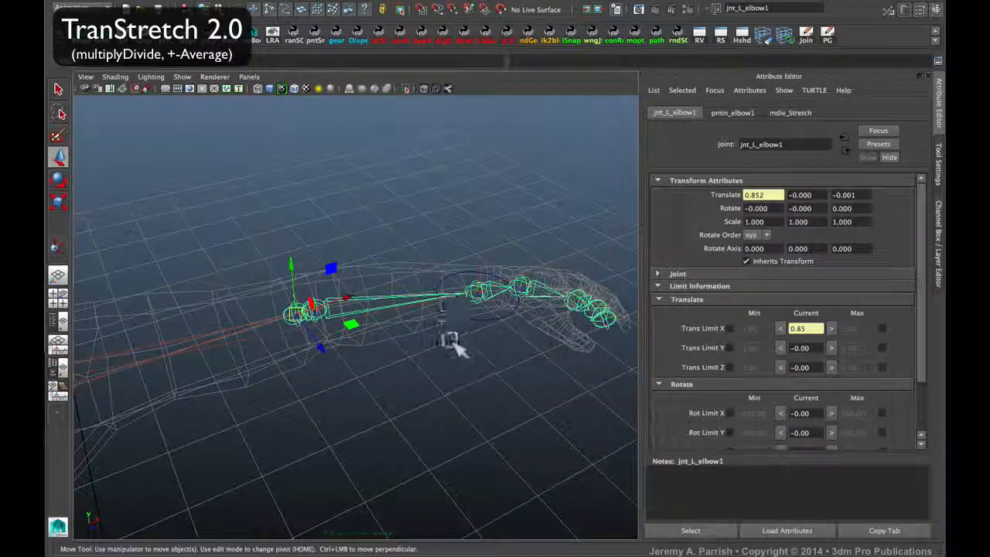
click(412, 341)
click(368, 313)
click(444, 378)
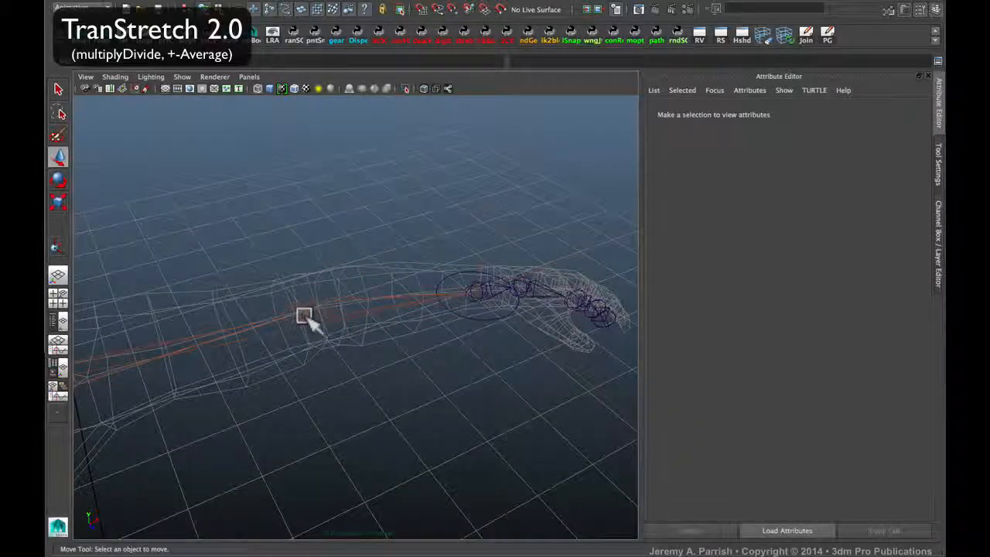
click(296, 318)
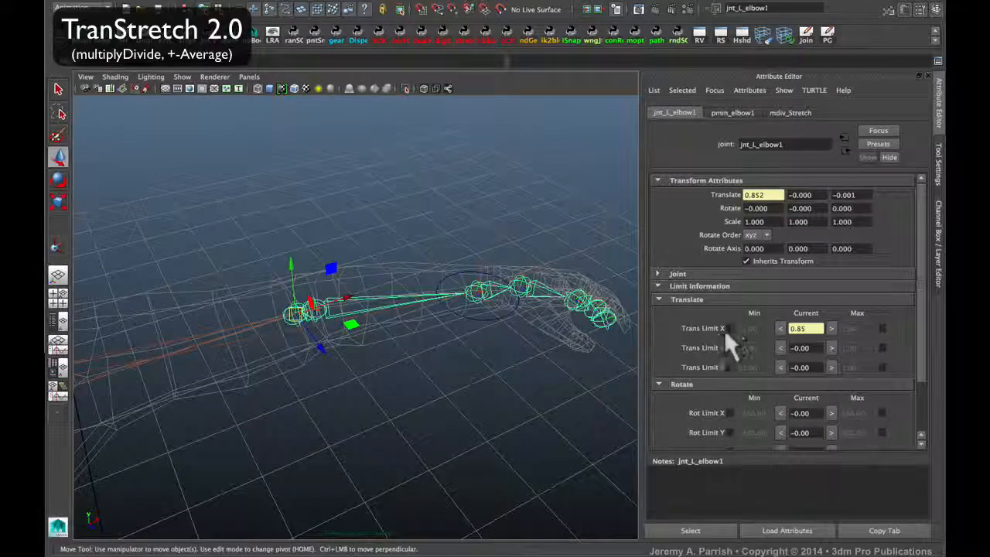
click(658, 300)
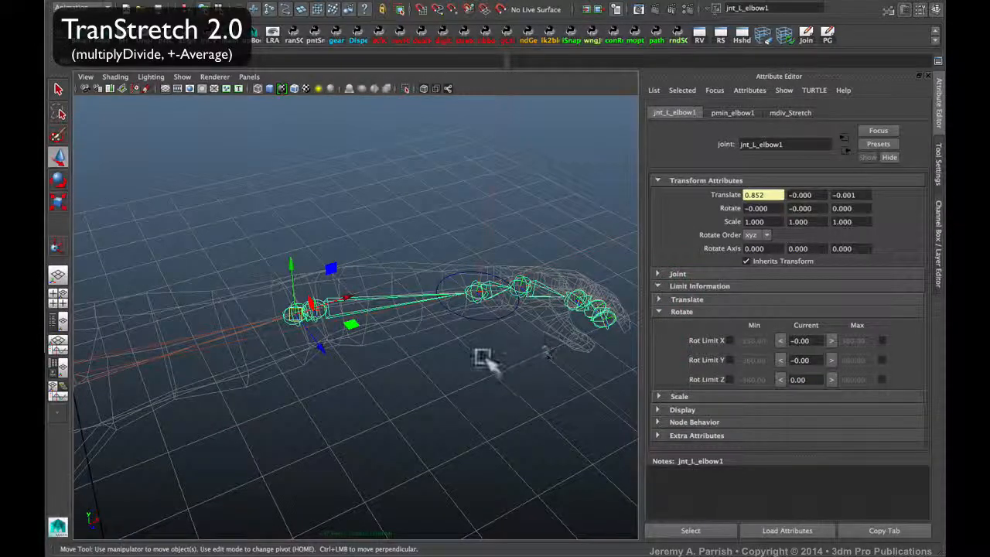
click(474, 396)
Enable a minimum X translation limit of 0.85 on the jnt_L_elbow1 joint.
click(296, 317)
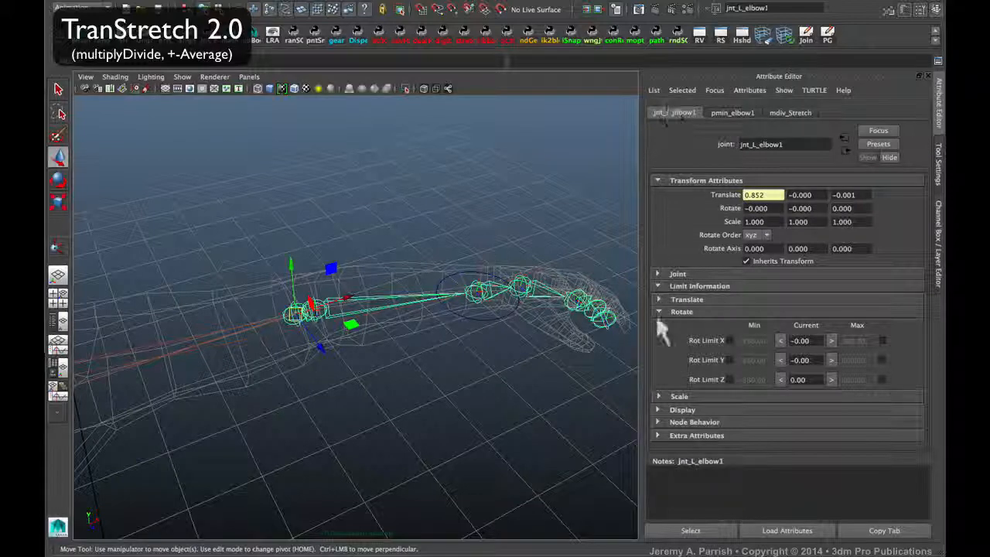
click(676, 287)
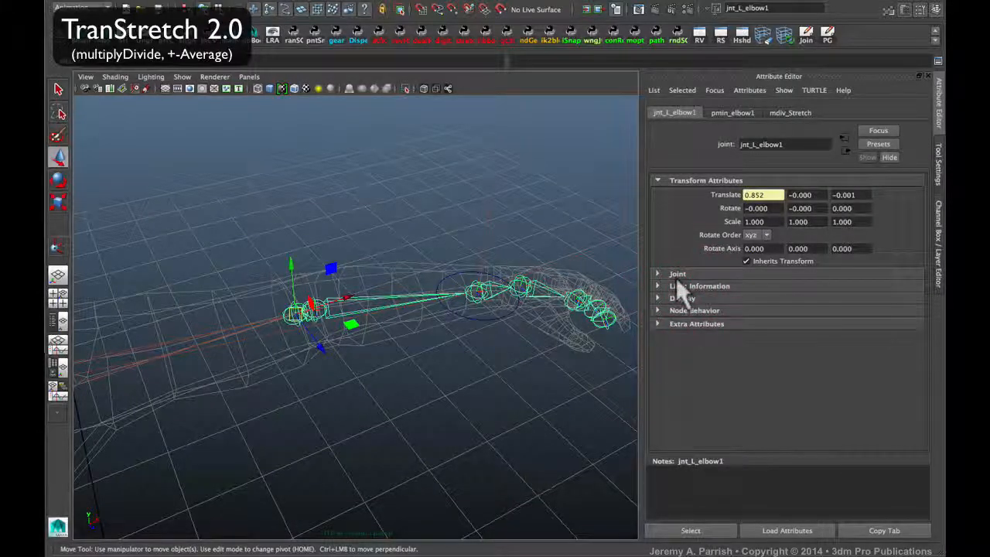
click(675, 286)
click(675, 298)
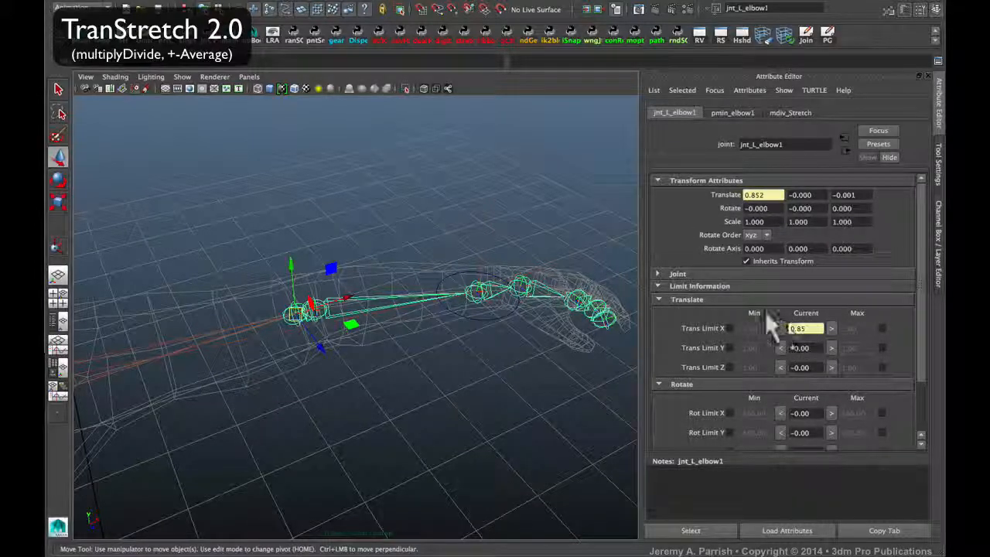
double_click(799, 328)
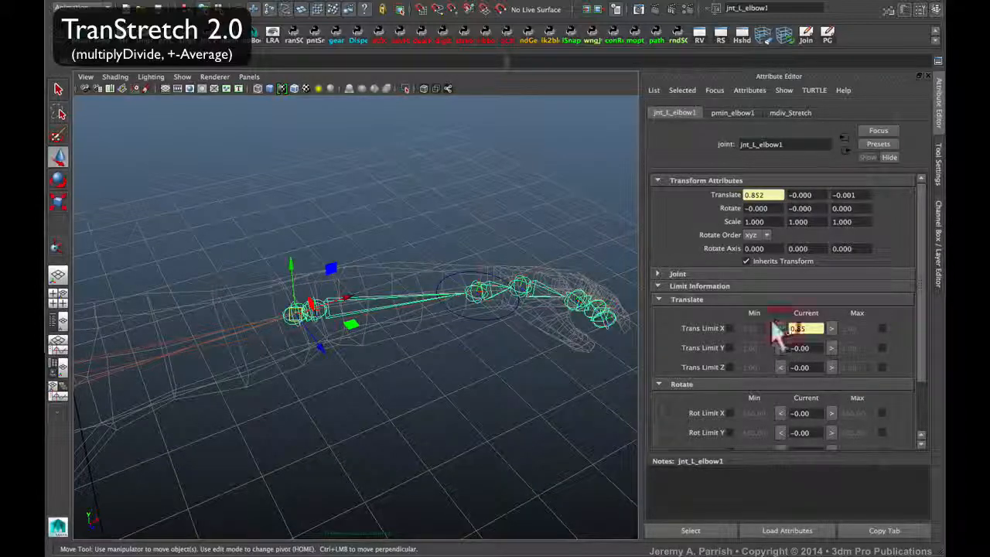
click(724, 323)
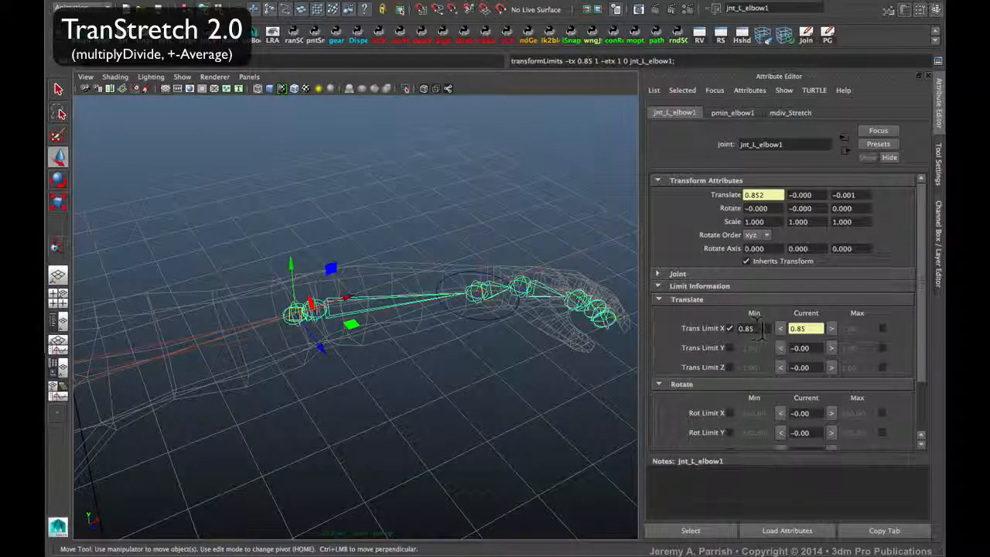
Enable minimum X translation limits of 0.08 on jnt_L_elbow2 and 0.72 on jnt_L_wrist.
click(384, 308)
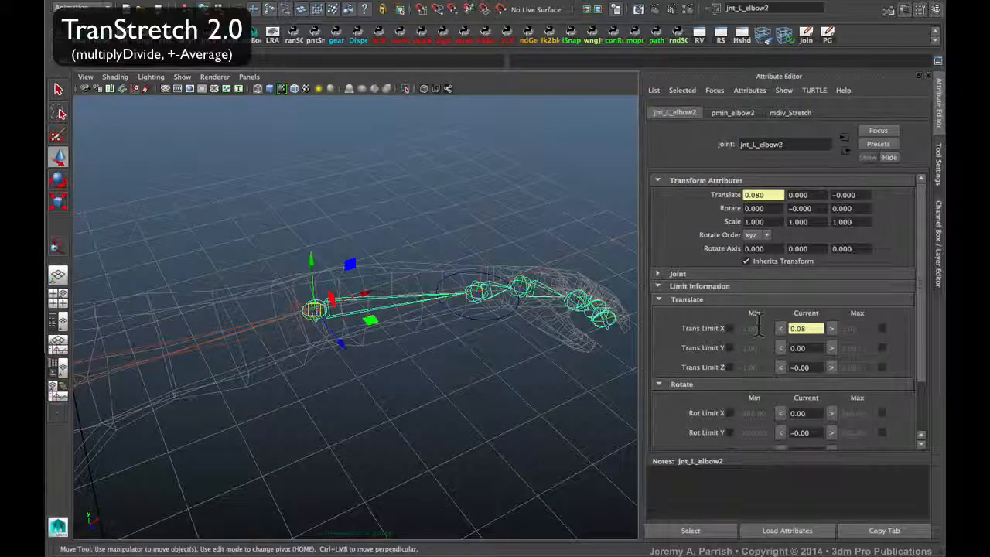
click(780, 328)
click(728, 327)
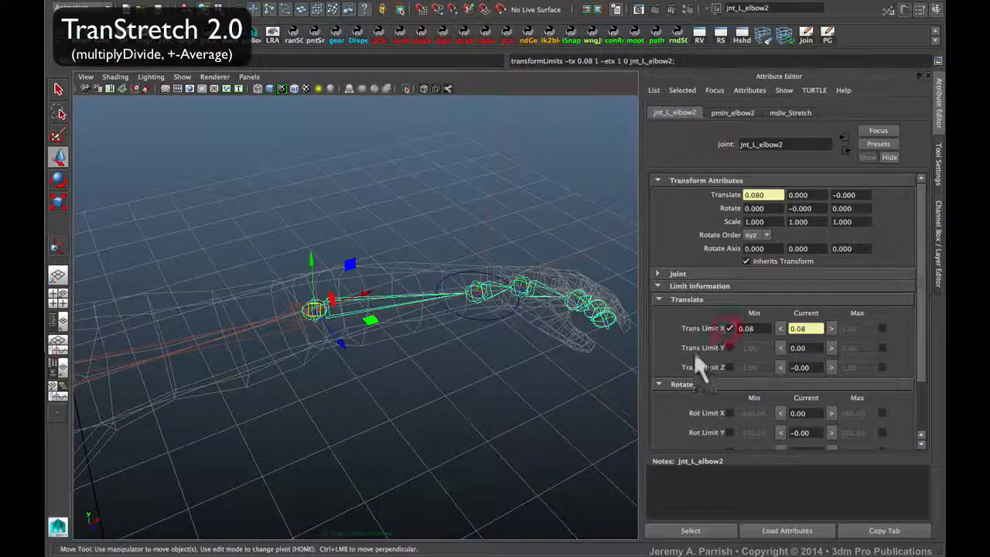
click(475, 298)
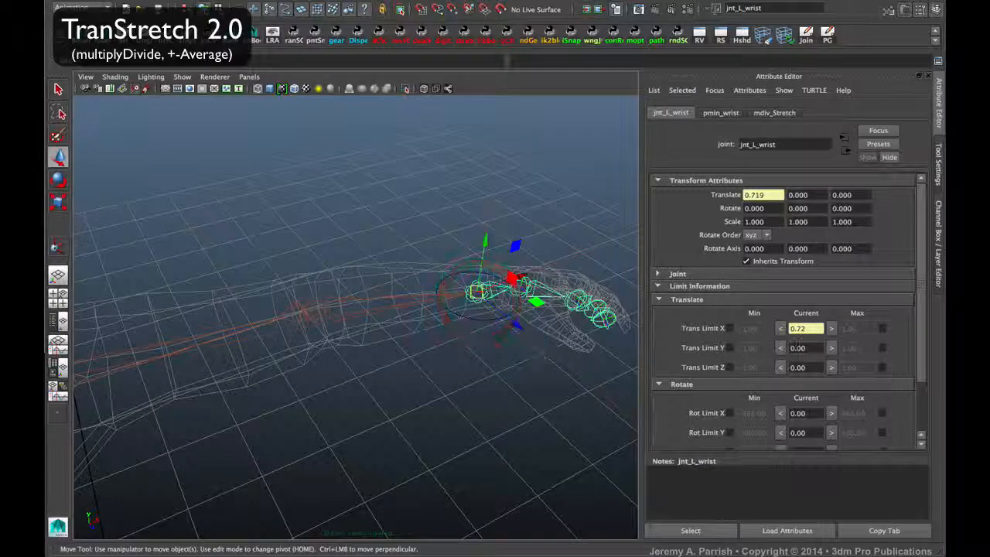
click(728, 327)
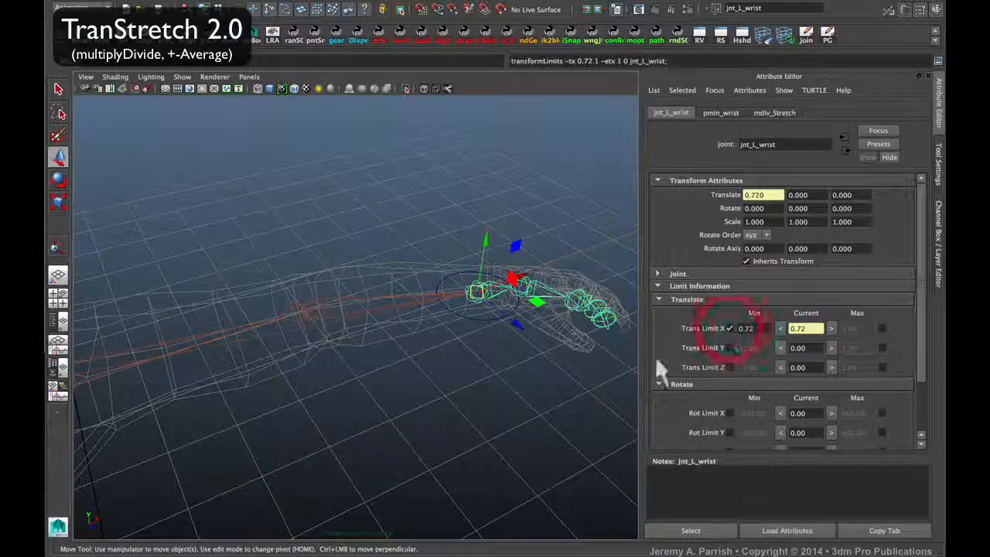
Set the extend control's Translate X to 0.
click(481, 311)
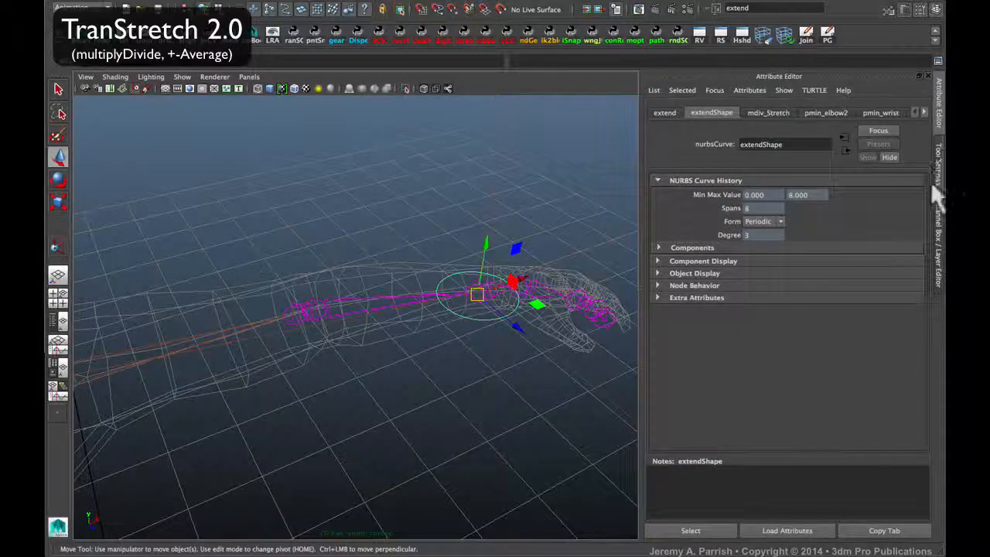
click(938, 225)
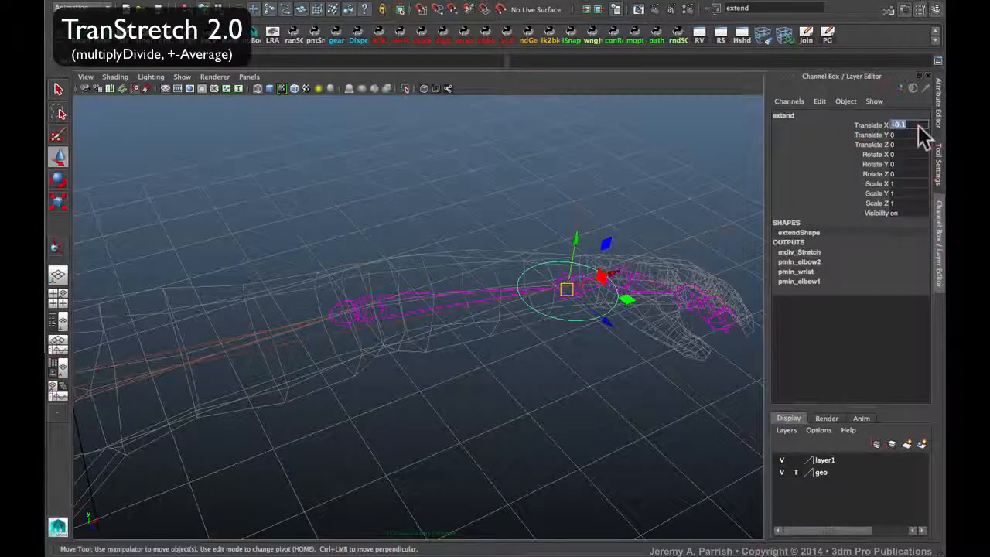
text(0)
key(Return)
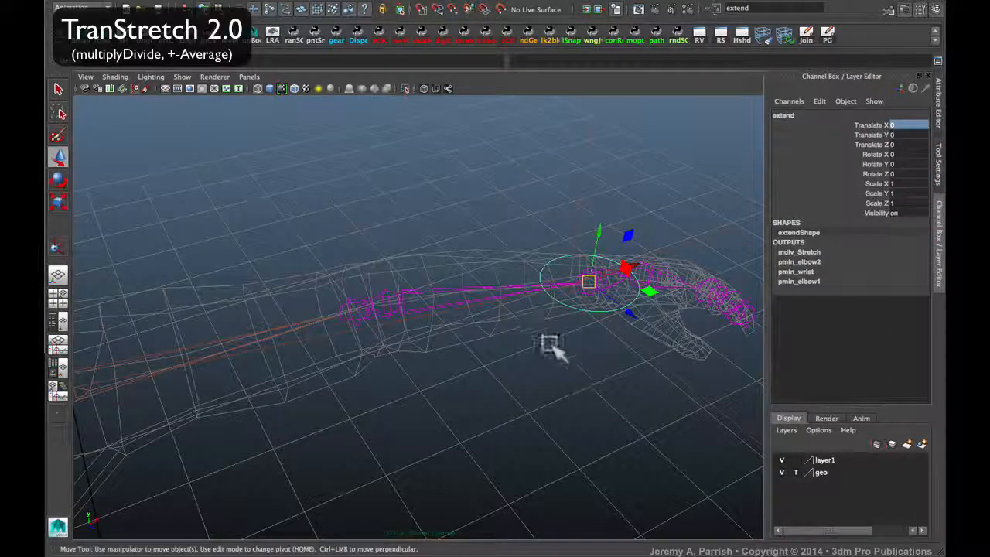
Set the minimum X translation limit of jnt_L_wrist to its current value, 0.75.
click(551, 346)
click(584, 290)
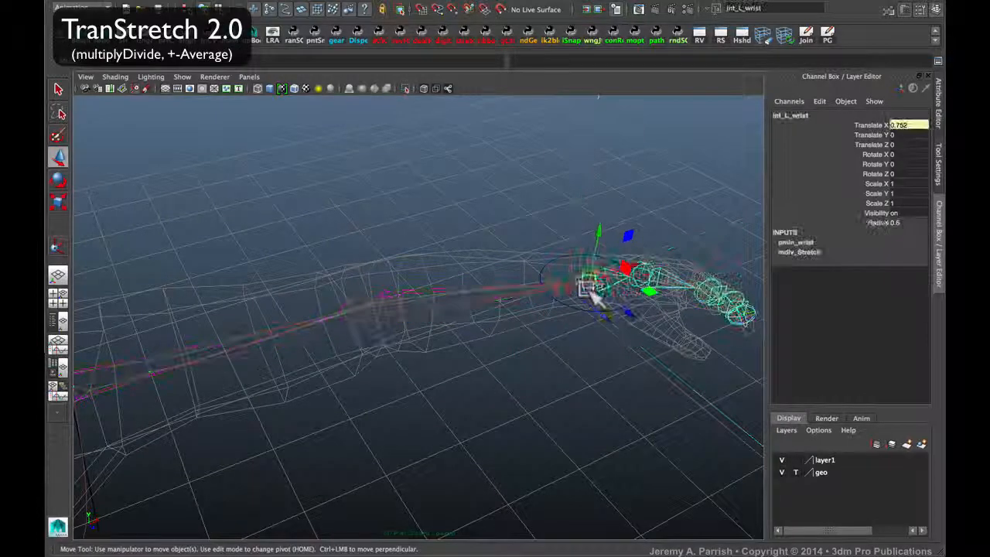
key(ctrl+a)
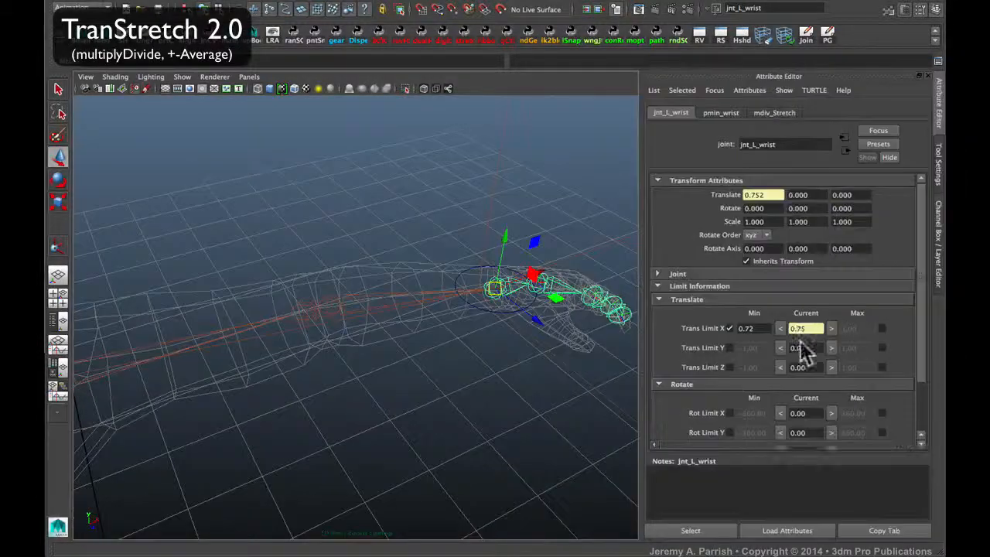
click(781, 328)
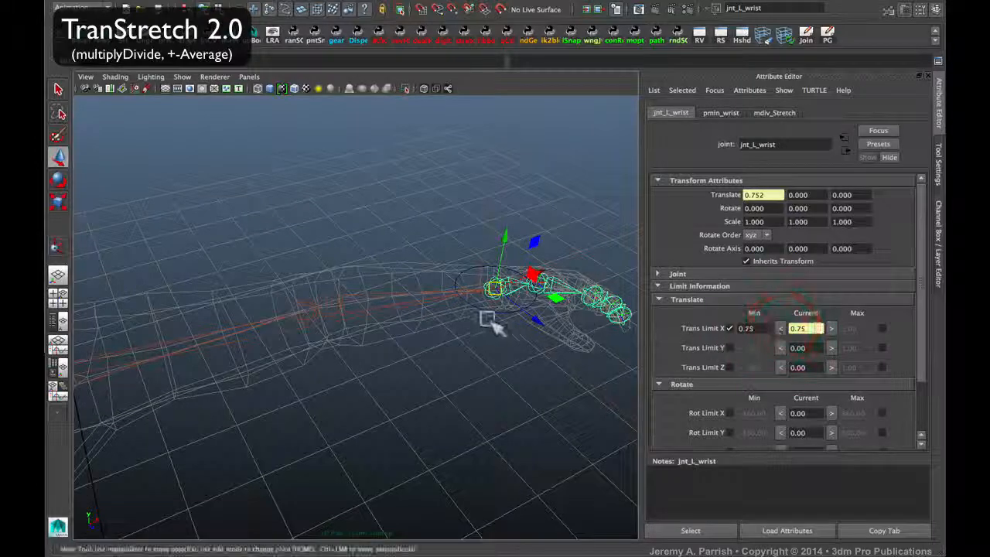
Set the minimum X translation limits to 0.11 on jnt_L_elbow2 and 0.88 on jnt_L_elbow1, and clear the selection.
drag(495, 287, 372, 309)
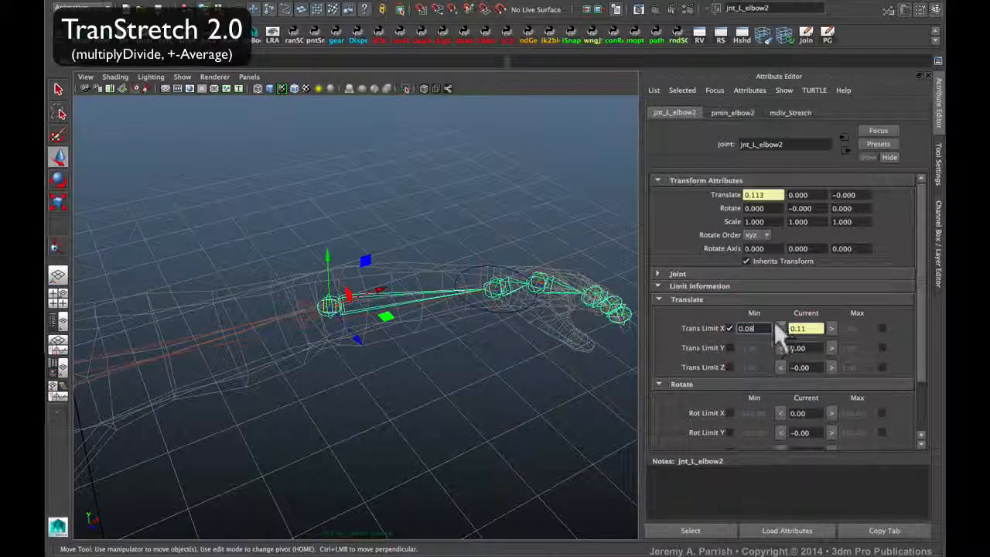
click(780, 328)
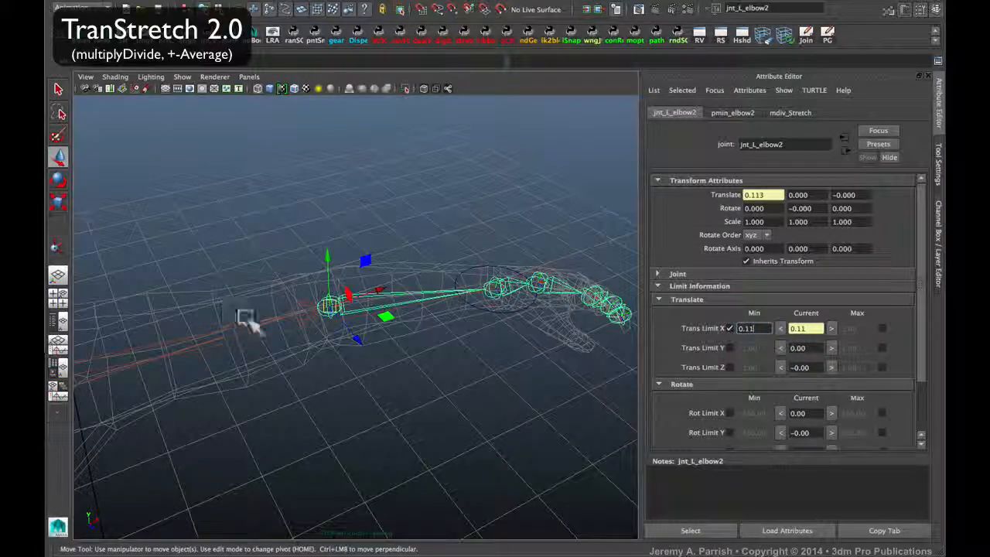
click(304, 311)
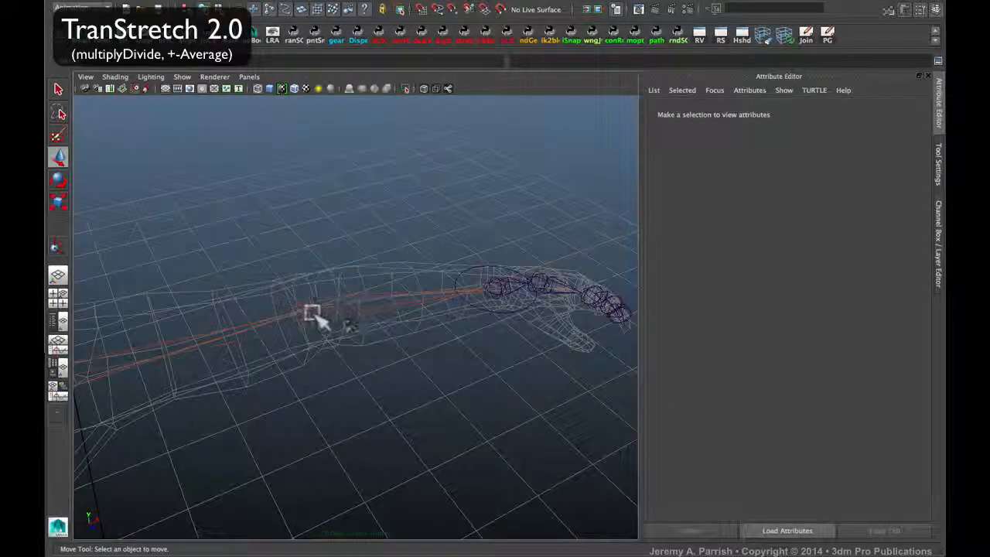
click(315, 315)
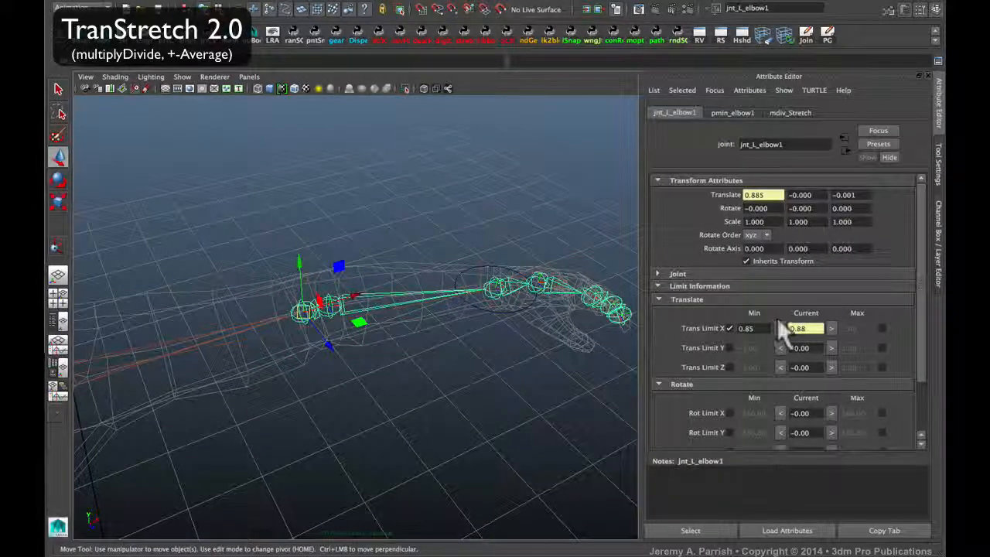
click(780, 328)
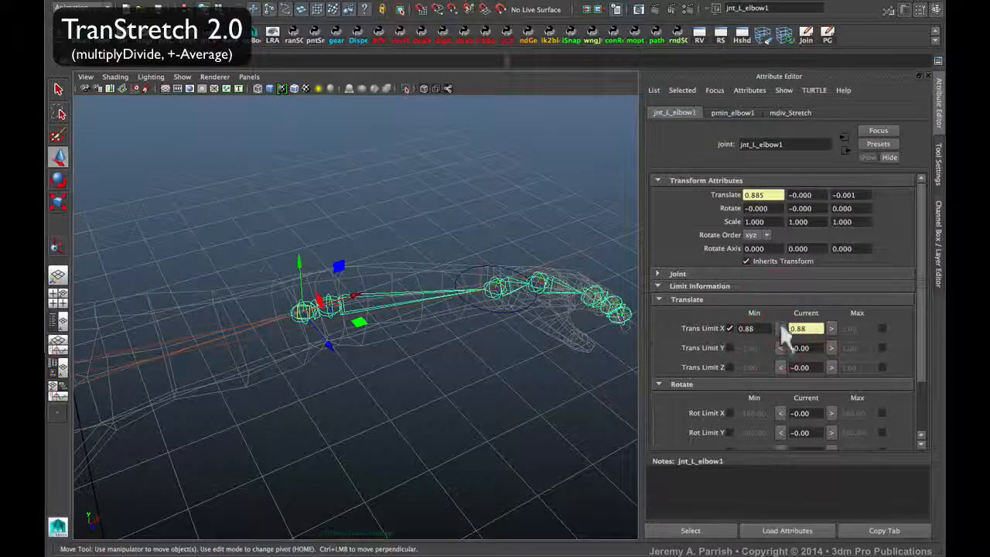
click(479, 318)
alt+drag(479, 319, 462, 338)
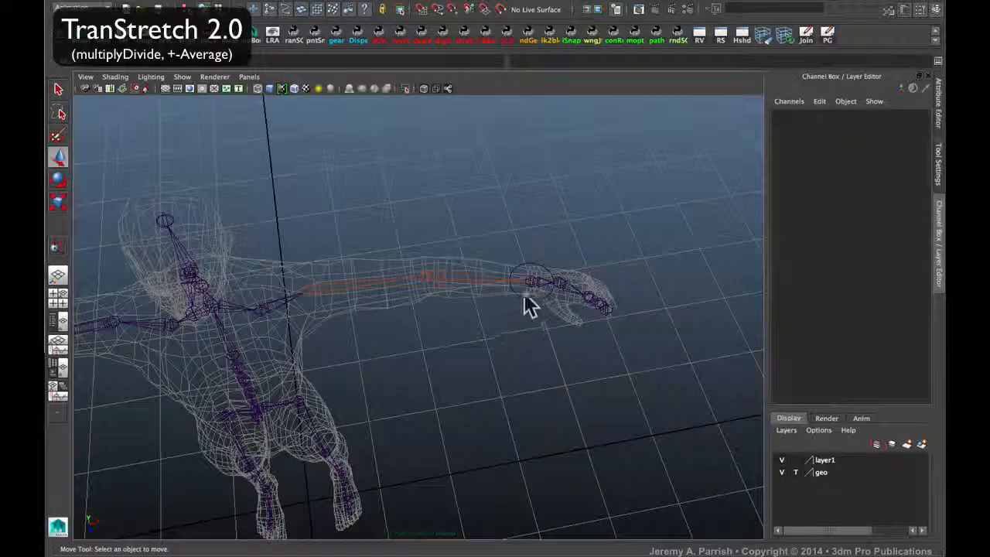
Move the extend control toward and away from the shoulder to test the left arm's stretch.
click(527, 300)
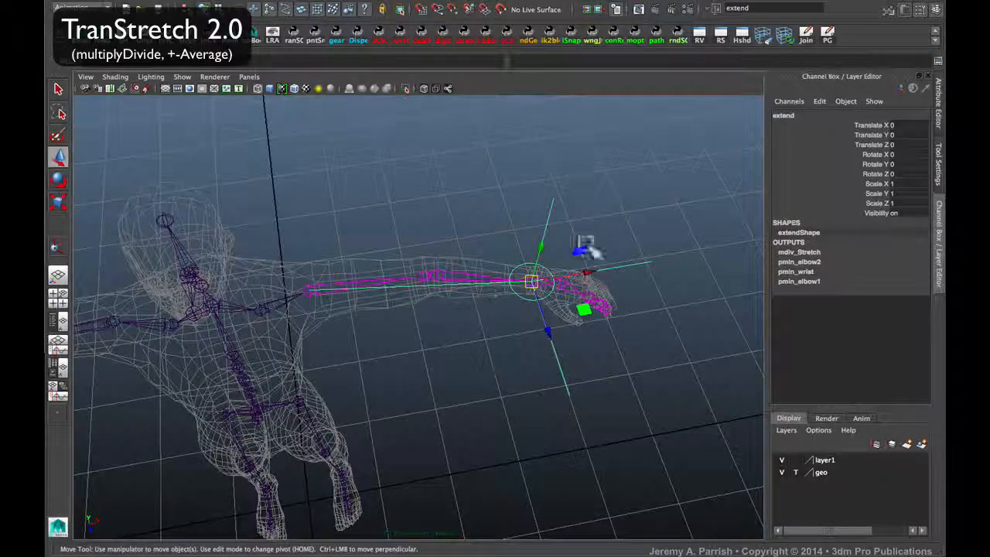
click(514, 354)
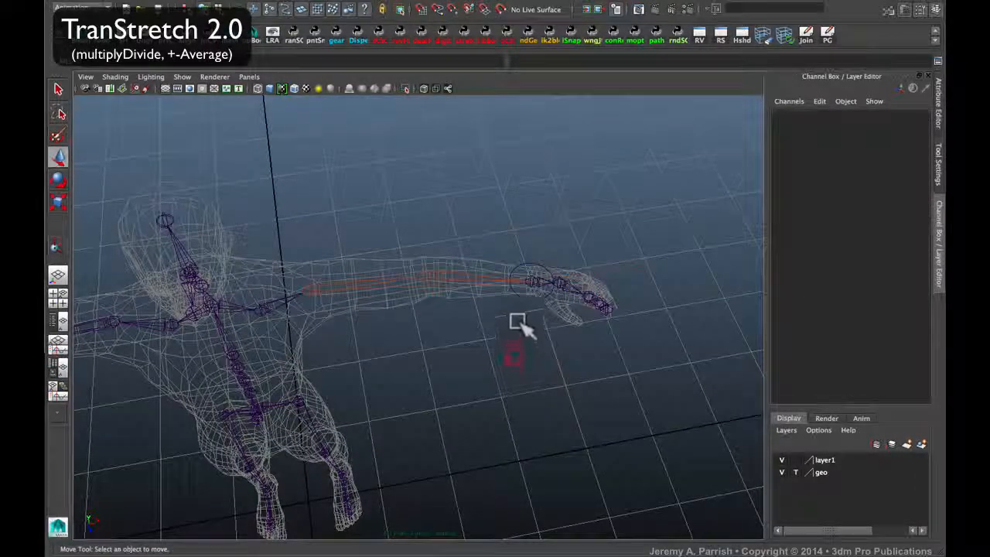
click(516, 289)
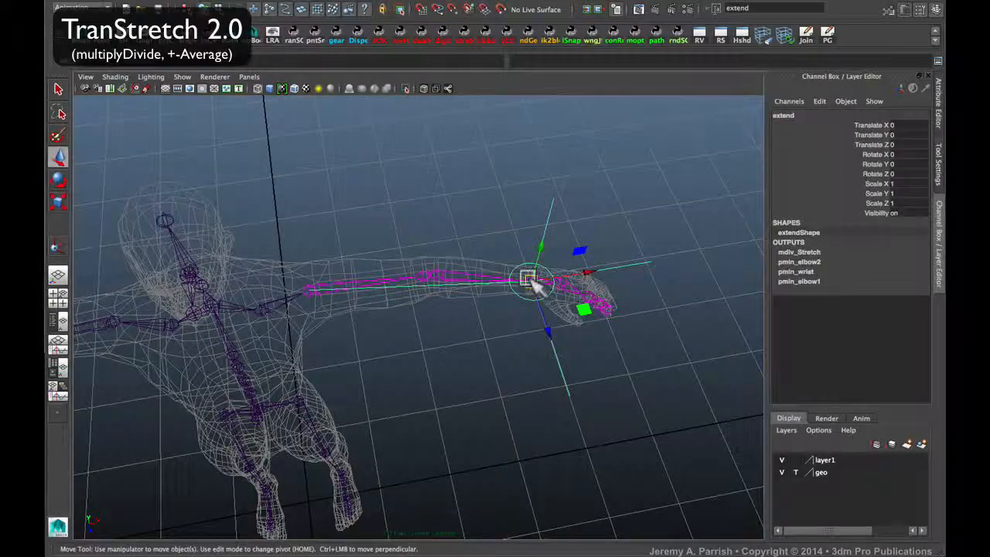
drag(528, 280, 433, 288)
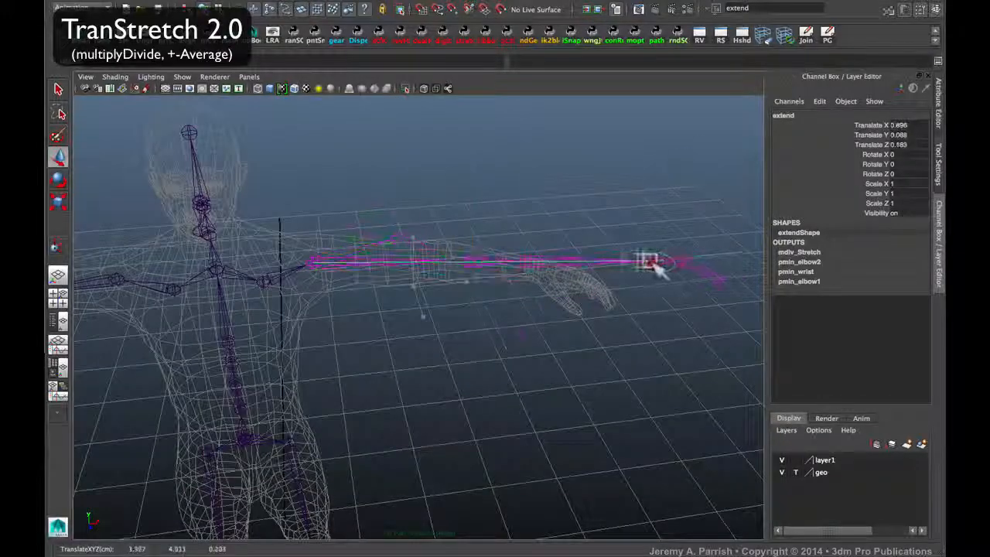
drag(657, 267, 532, 277)
drag(456, 266, 656, 287)
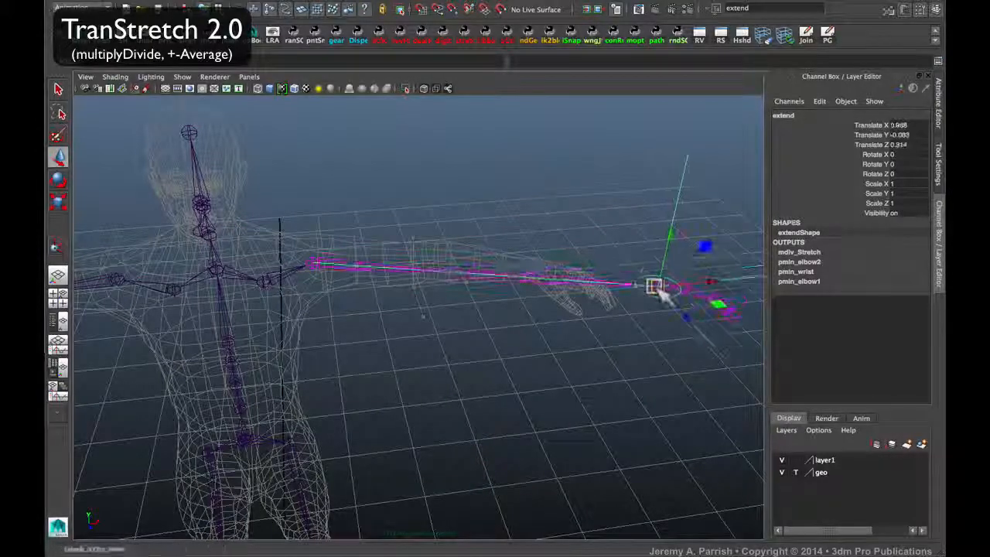
Undo the test moves of the extend control.
key(ctrl+z)
alt+drag(680, 329, 527, 331)
key(ctrl+z)
alt+right_drag(528, 331, 538, 330)
alt+drag(538, 331, 541, 352)
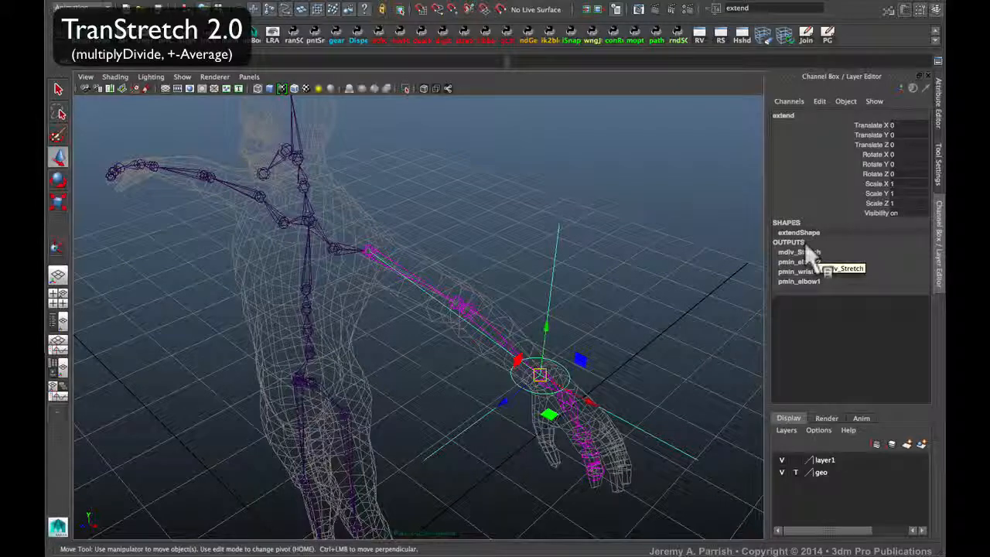
Inspect the translation channels and input nodes of jnt_L_elbow1 and jnt_L_elbow2, and clear the selection.
click(457, 298)
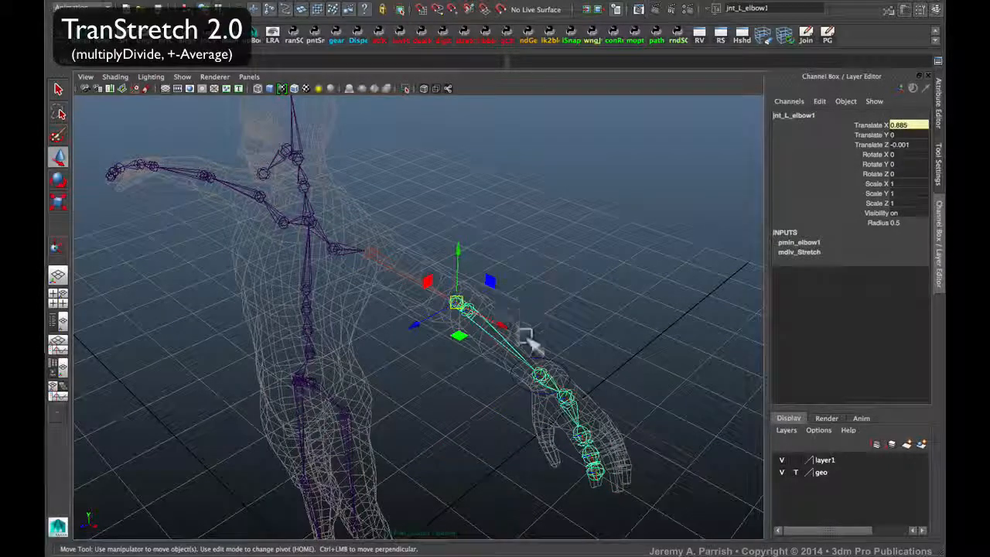
click(606, 275)
click(480, 306)
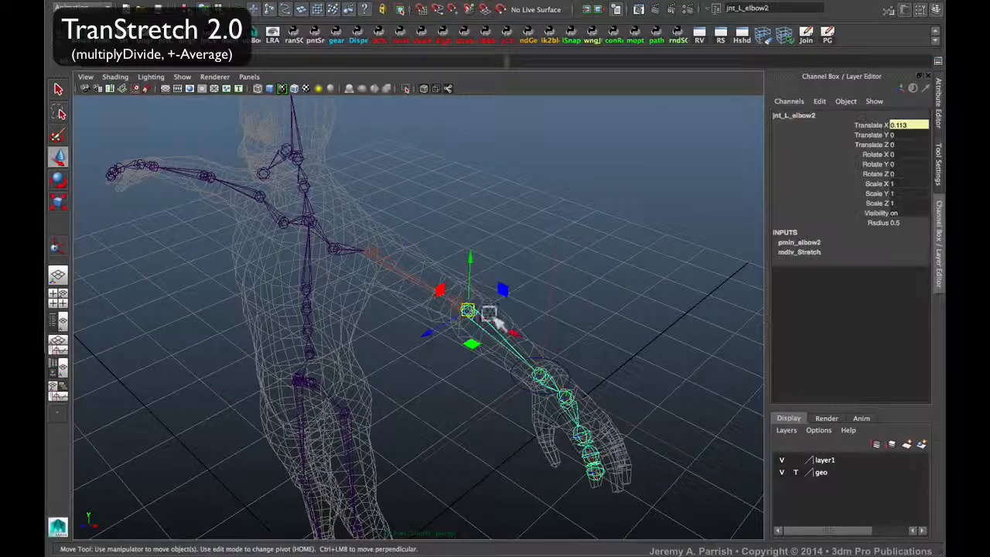
click(579, 378)
click(552, 378)
click(702, 360)
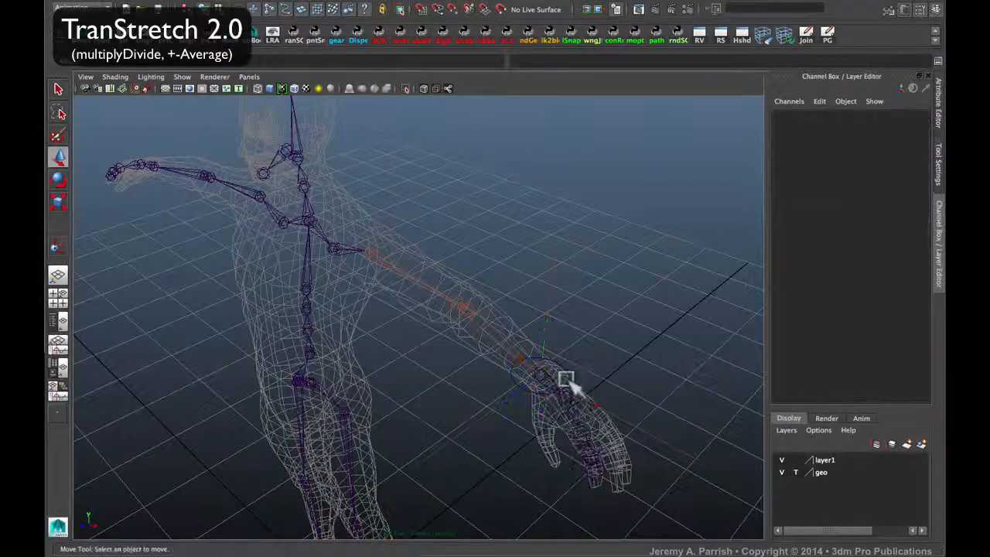
Select the extend control and examine the attributes of its mdiv_Stretch output node.
click(605, 359)
alt+drag(664, 335, 657, 309)
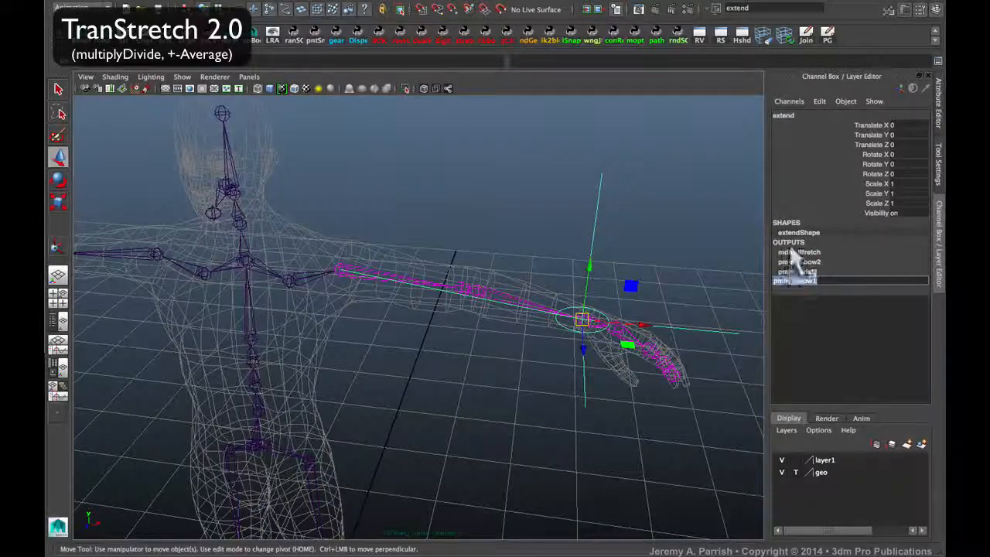
click(797, 252)
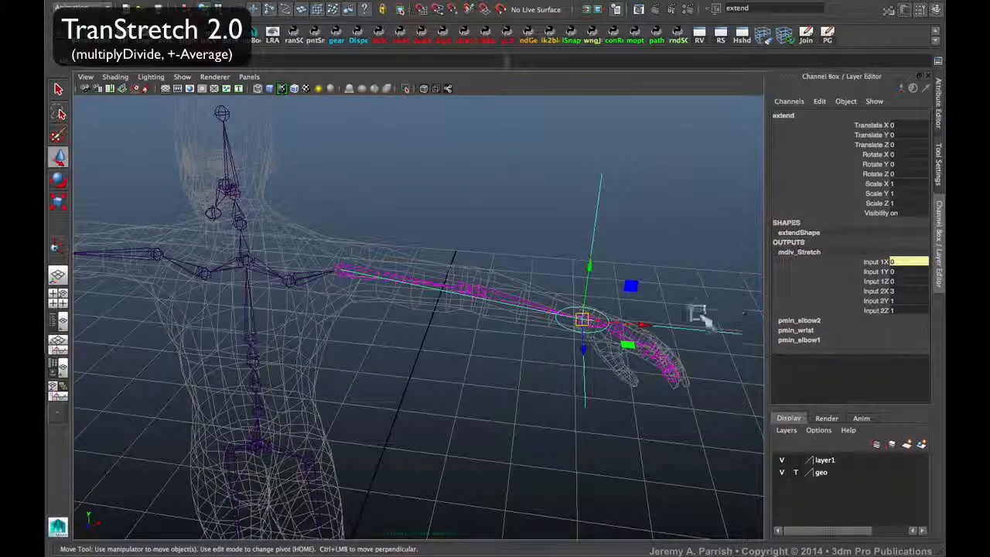
click(617, 321)
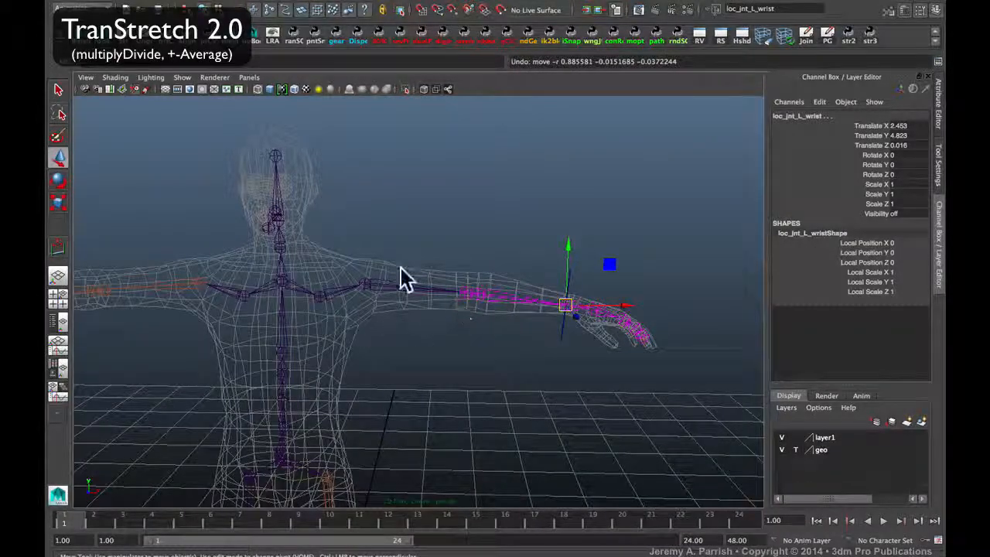
mouse_move(400, 337)
alt+mouse_down()
mouse_move(384, 329)
mouse_move(409, 321)
alt+mouse_up()
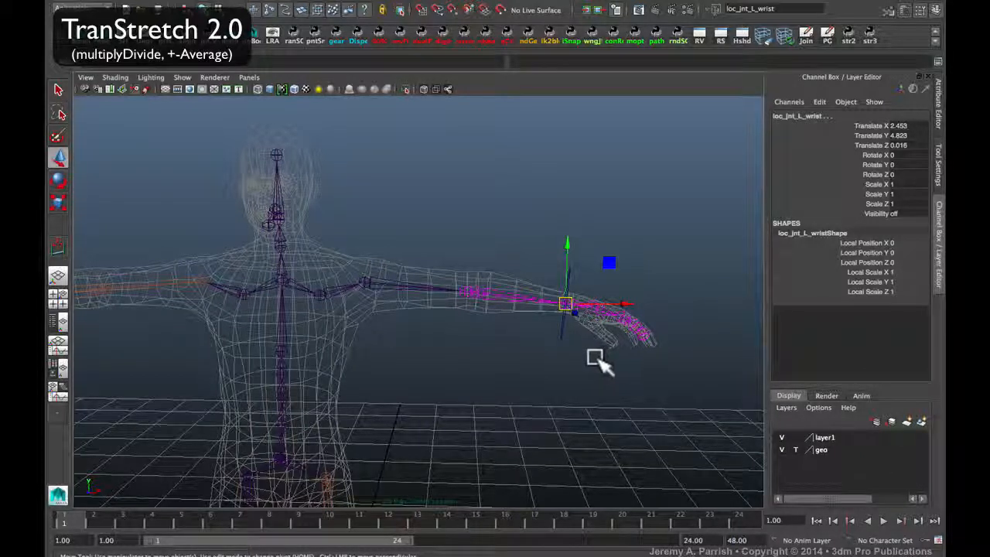
click(560, 304)
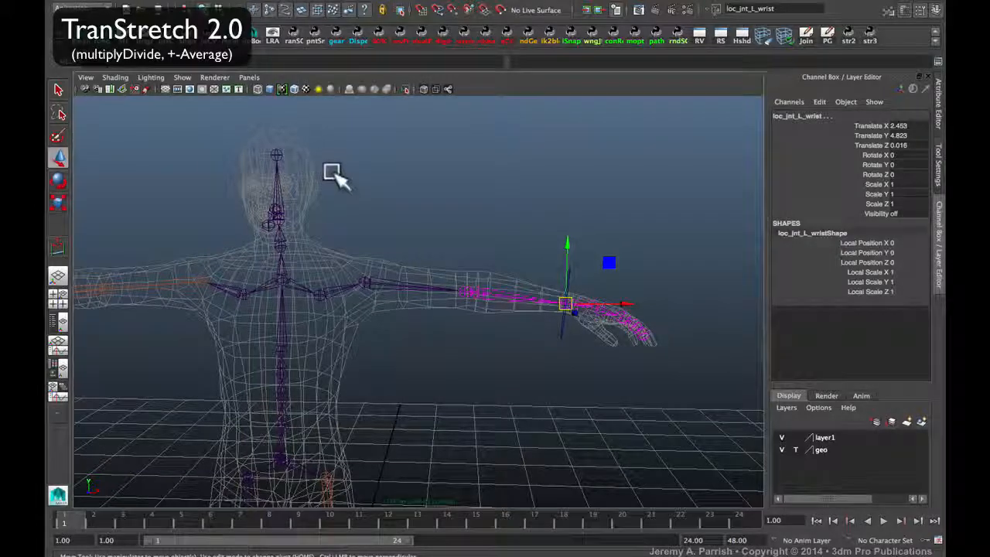
alt+drag(400, 477, 393, 308)
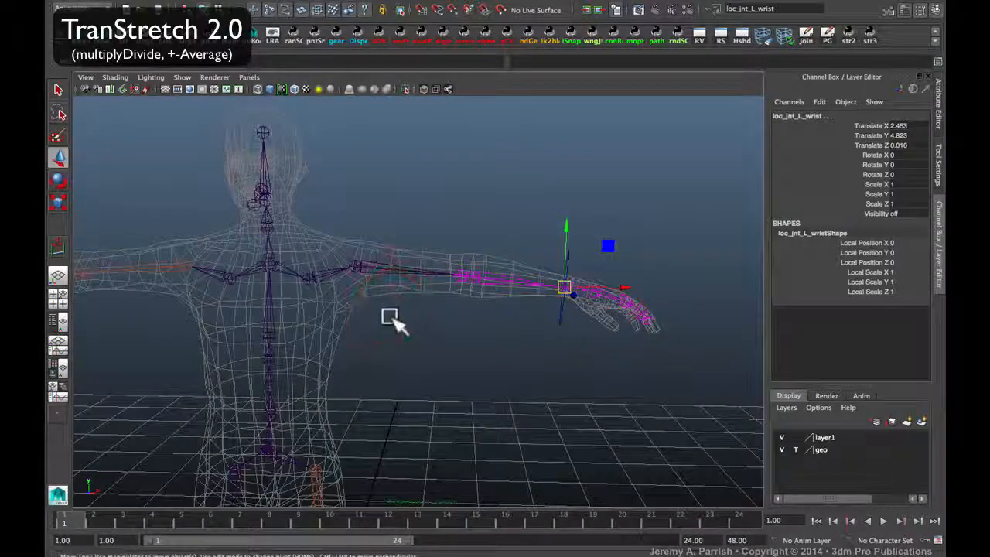
alt+drag(375, 348, 375, 341)
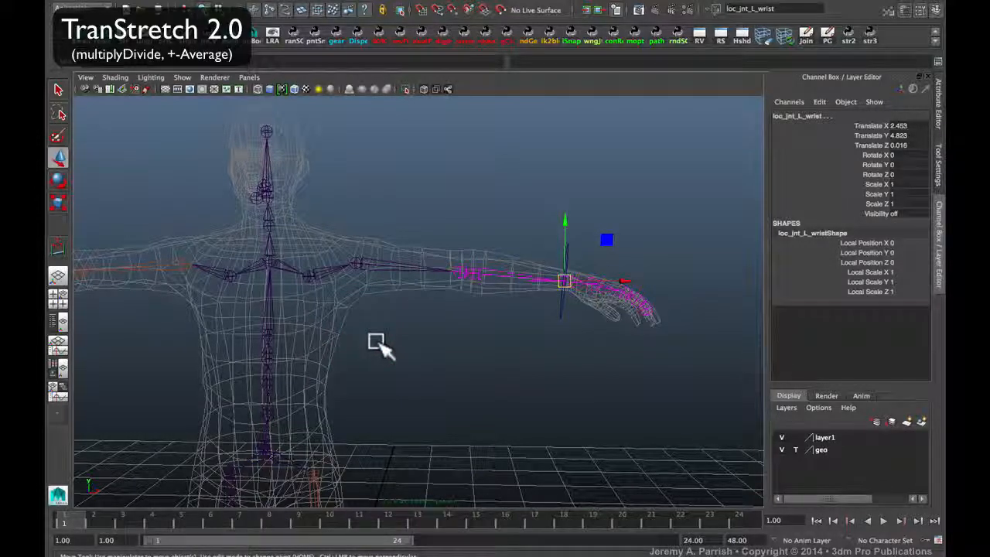
alt+middle_drag(399, 345, 353, 377)
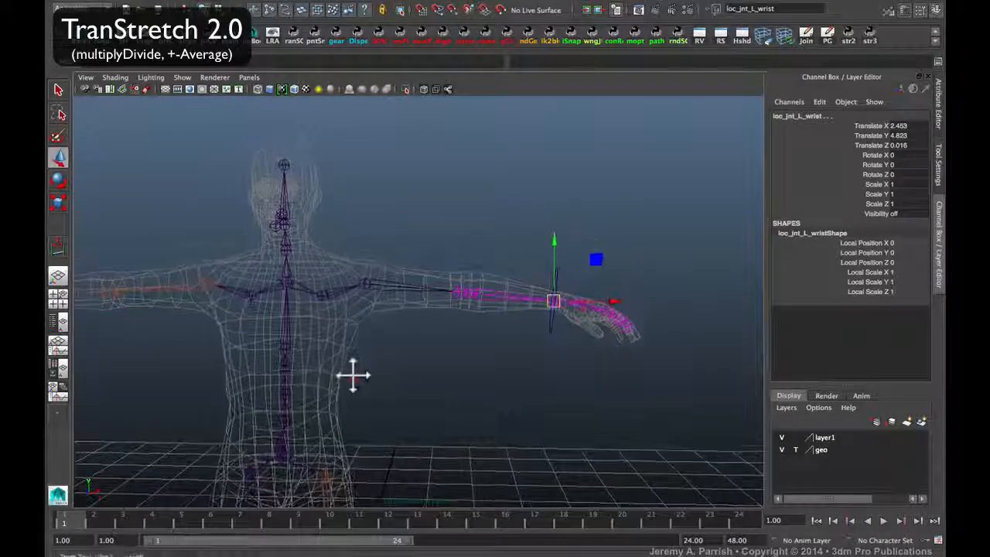
alt+drag(362, 348, 390, 361)
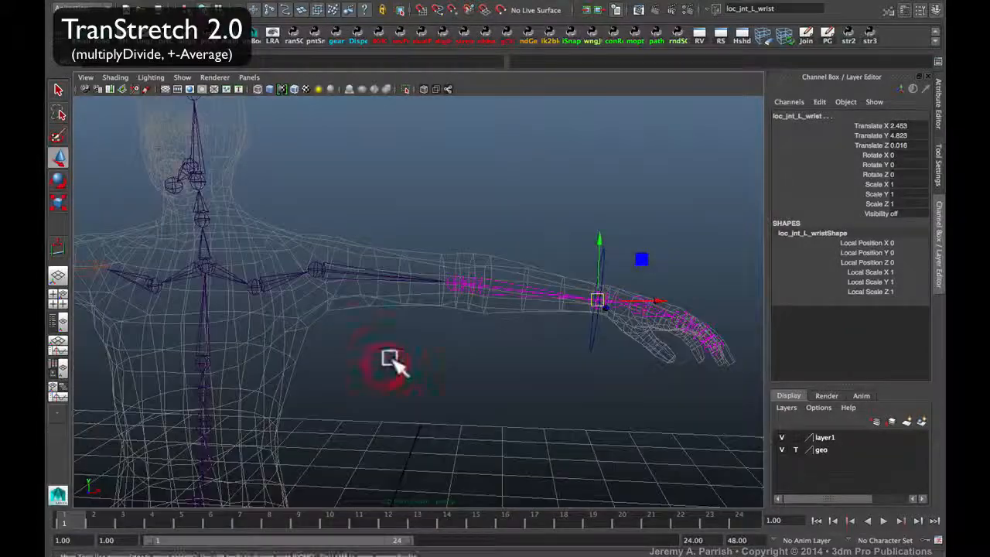
alt+drag(334, 334, 387, 349)
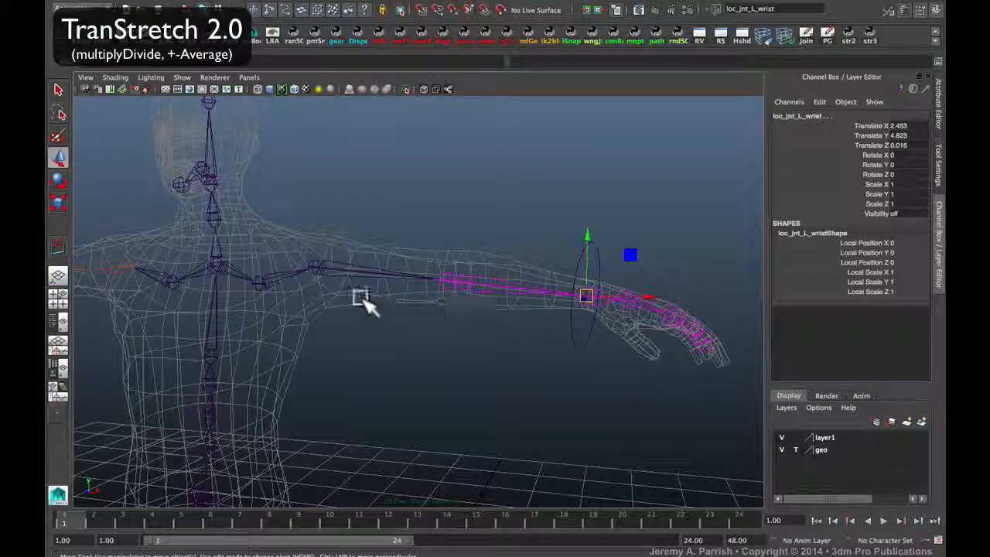
alt+drag(321, 298, 322, 268)
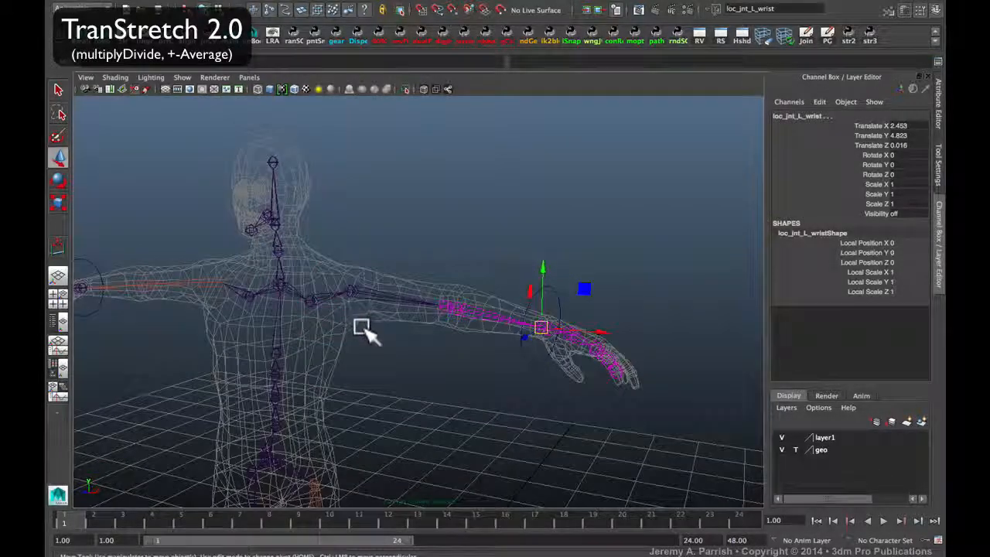
alt+drag(425, 372, 348, 327)
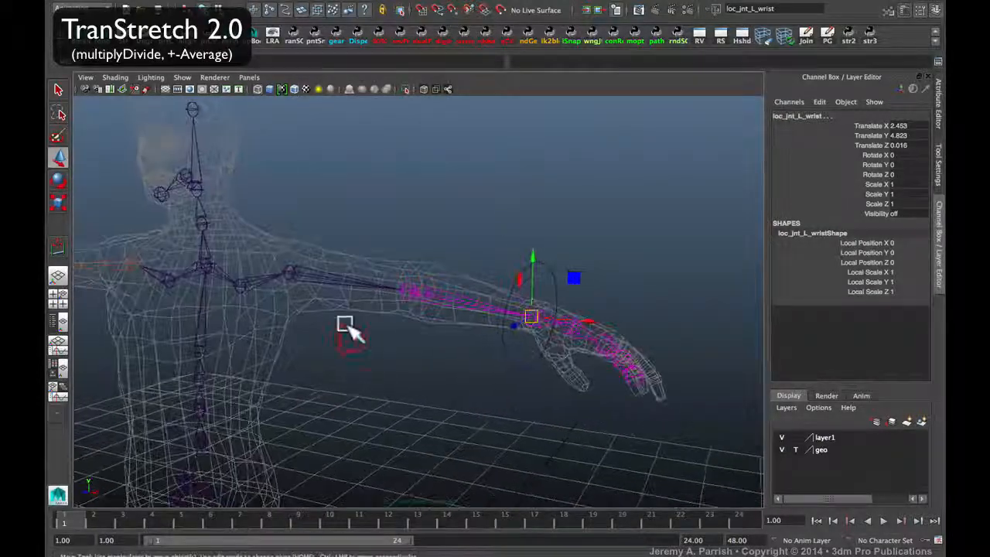
click(220, 2)
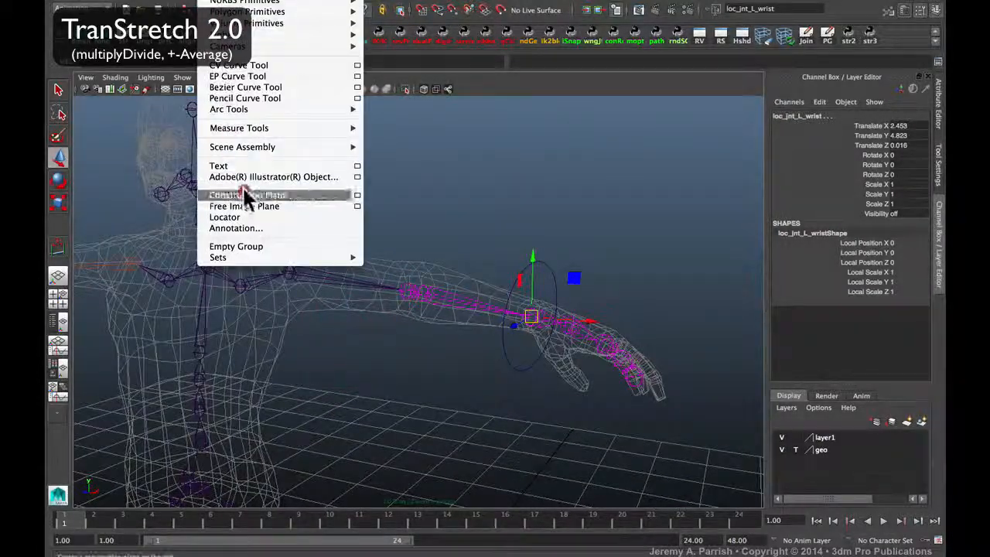
mouse_move(270, 128)
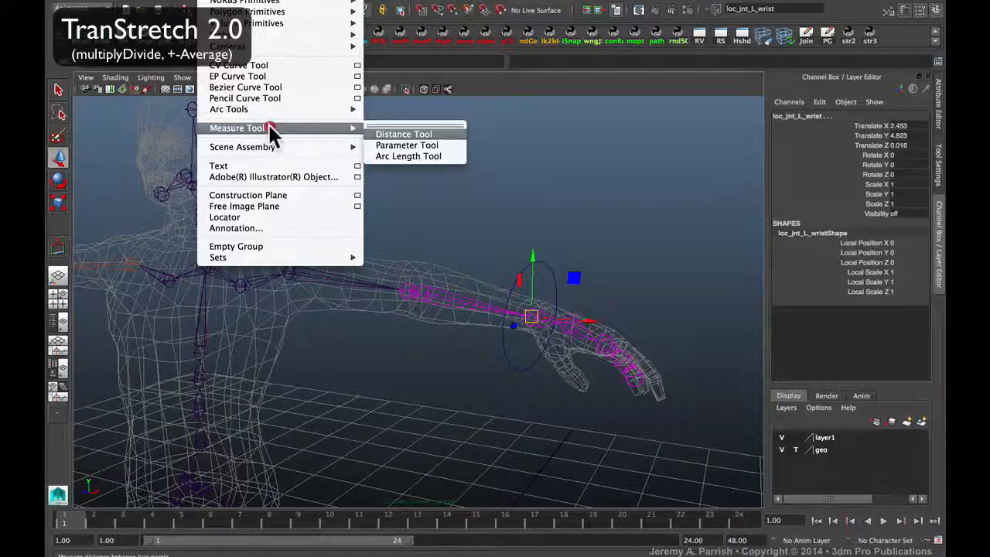
click(418, 135)
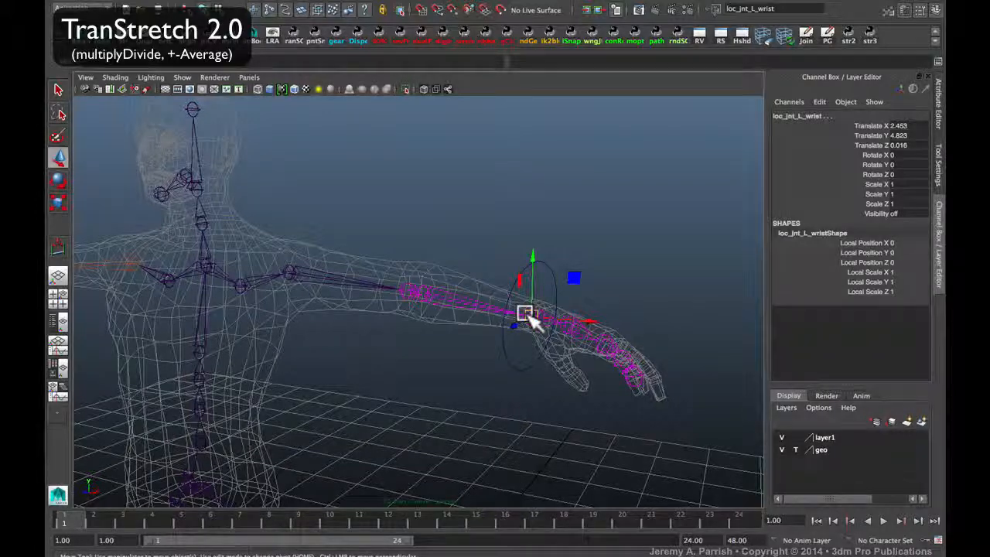
Set Visibility to 1 for the selected arm locators and their distance dimension, and clear the selection.
click(898, 215)
text(1)
key(Return)
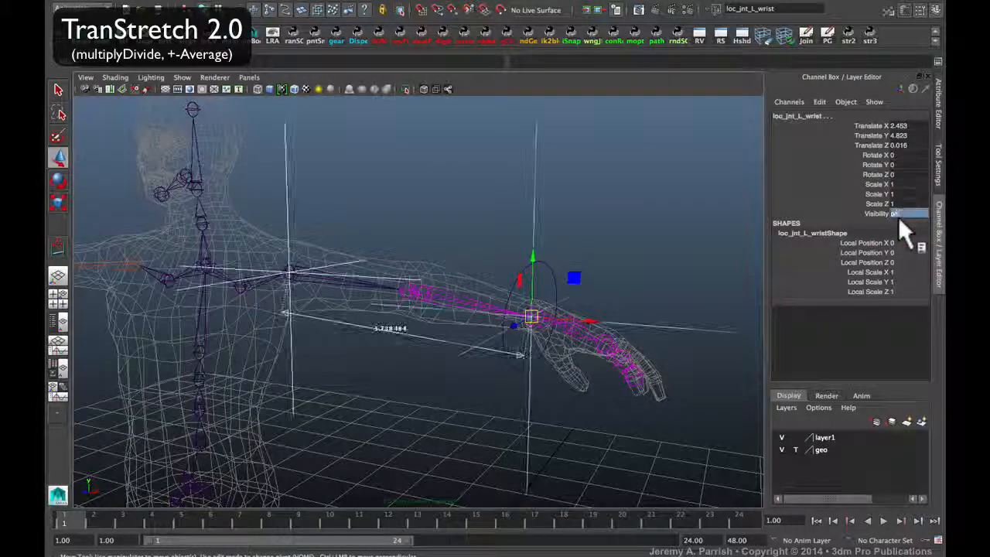
click(603, 224)
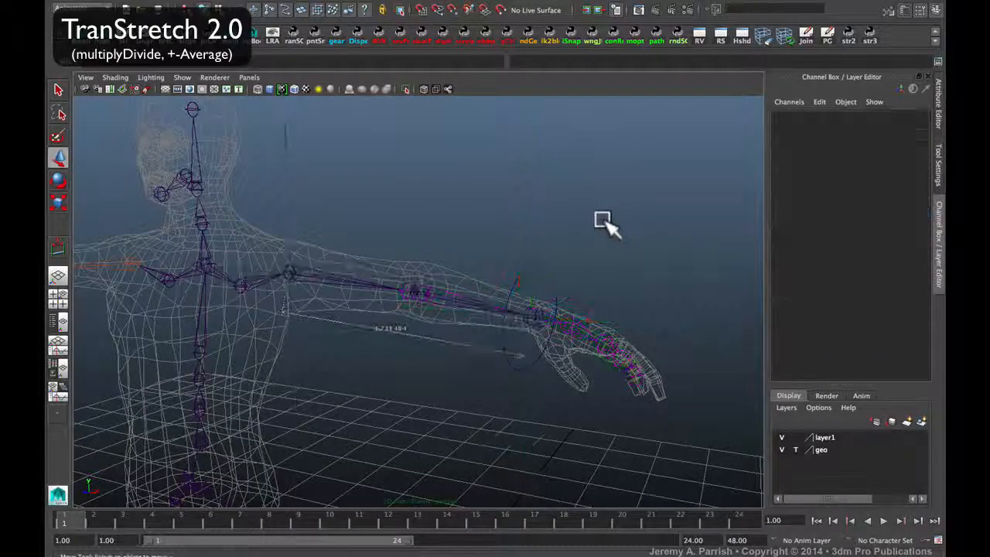
Inspect the shoulder locator's point constraint, the wrist locator's channels and the distance dimension between them.
click(305, 184)
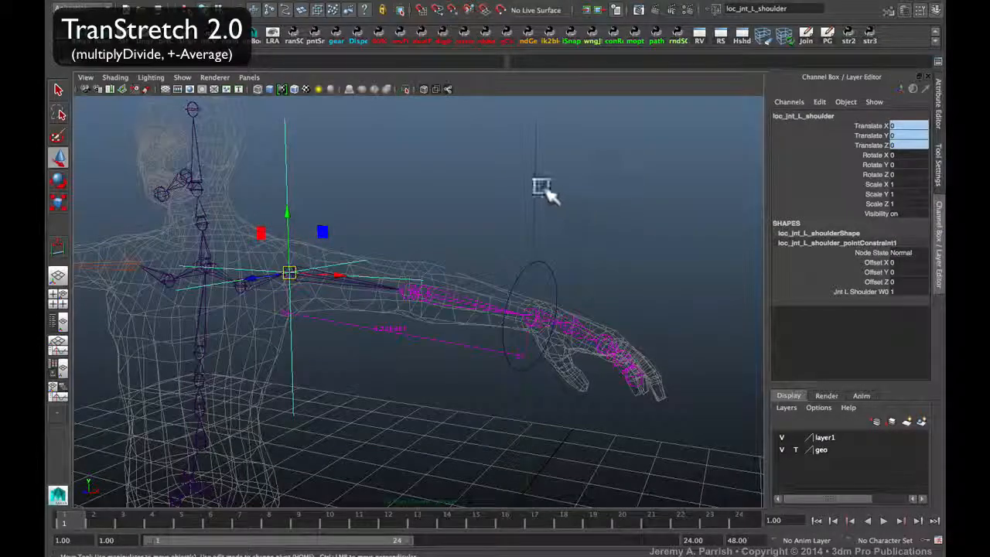
click(536, 216)
alt+drag(456, 328, 490, 332)
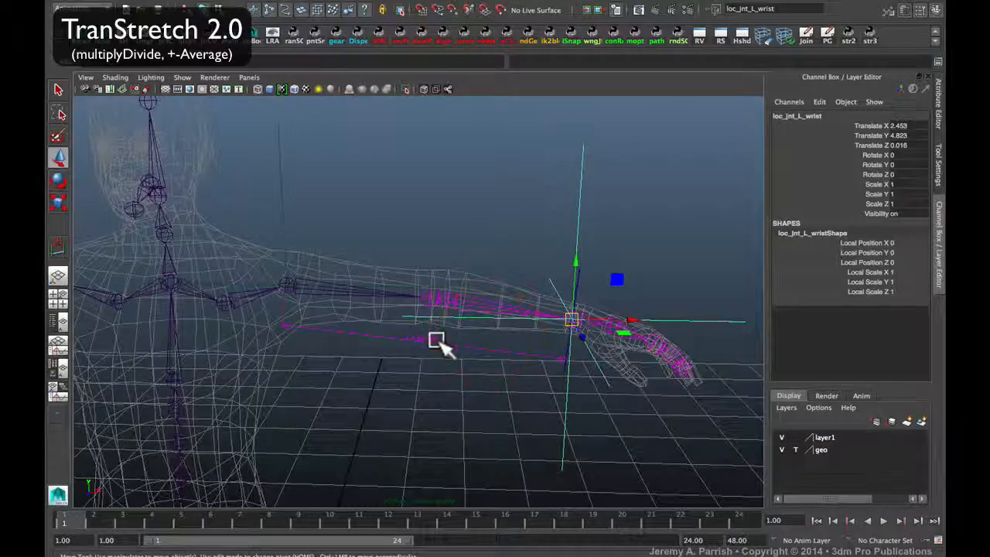
click(435, 342)
mouse_move(413, 405)
alt+mouse_down()
mouse_move(420, 389)
mouse_move(409, 410)
mouse_move(427, 398)
alt+mouse_up()
alt+right_drag(425, 398, 406, 415)
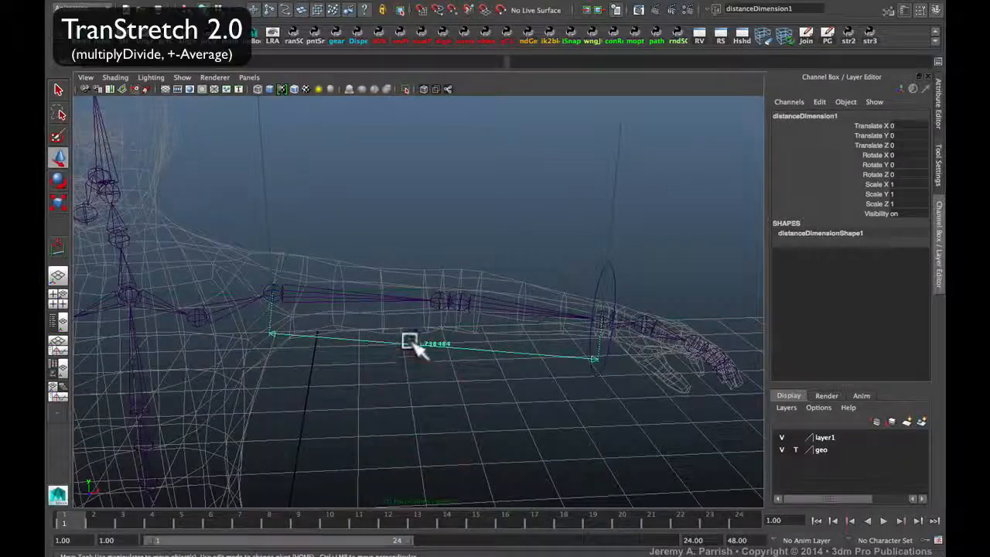
alt+drag(410, 356, 431, 356)
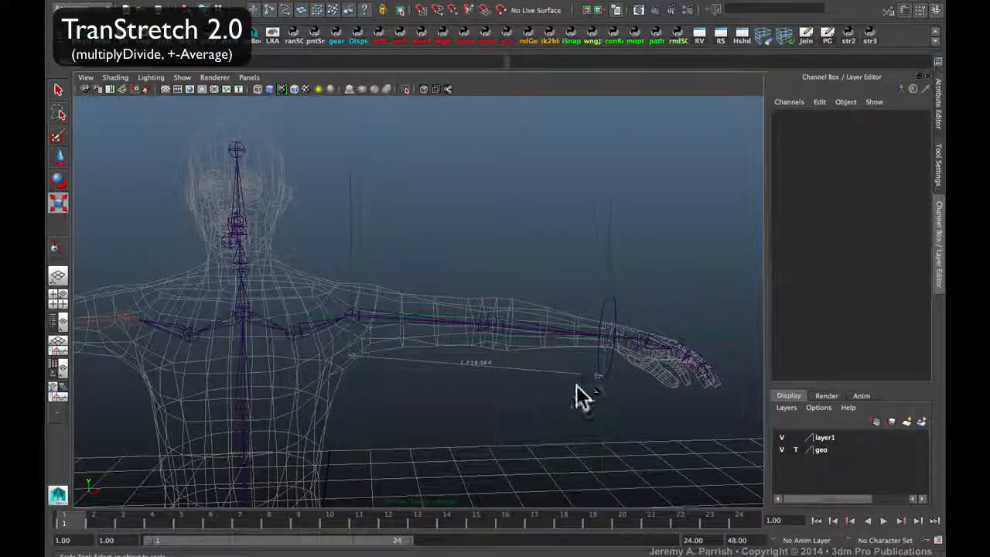
Select the shoulder locator, the wrist locator and distanceDimension1 in turn to check the dimension's output nodes.
drag(349, 413, 362, 437)
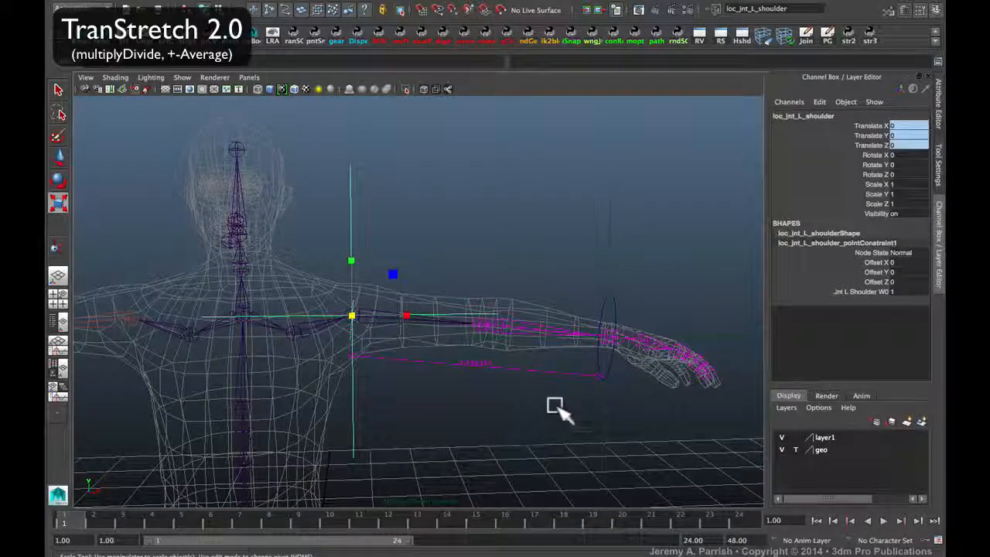
drag(557, 404, 644, 458)
drag(502, 354, 499, 403)
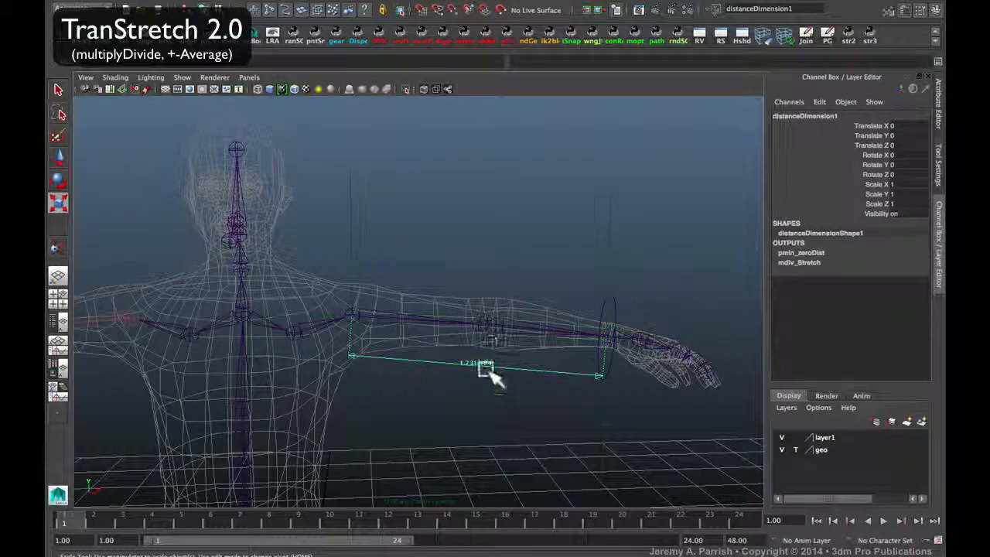
Open the Hypershade and browse its Maya Utilities node types down to Multiply Divide.
alt+right_drag(538, 454, 503, 438)
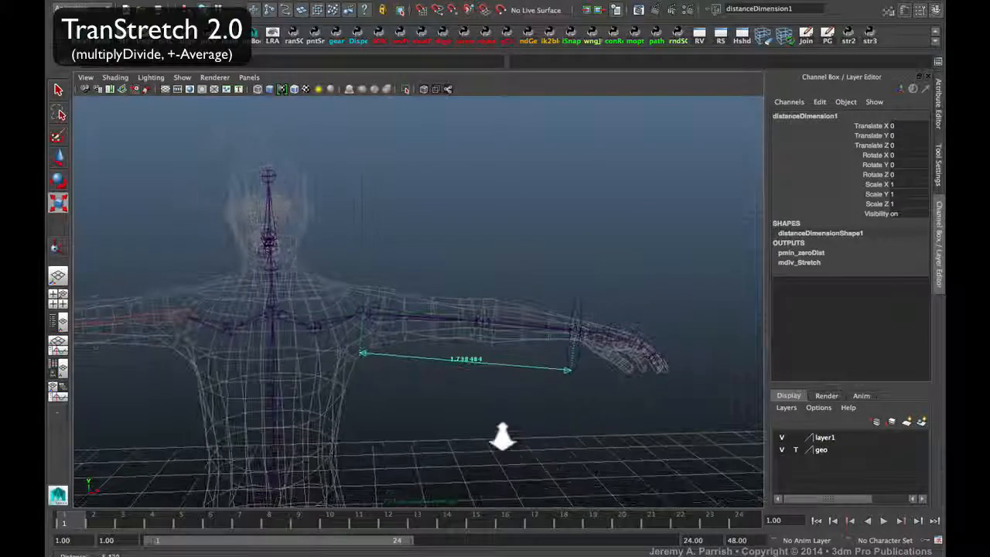
alt+middle_drag(503, 438, 516, 407)
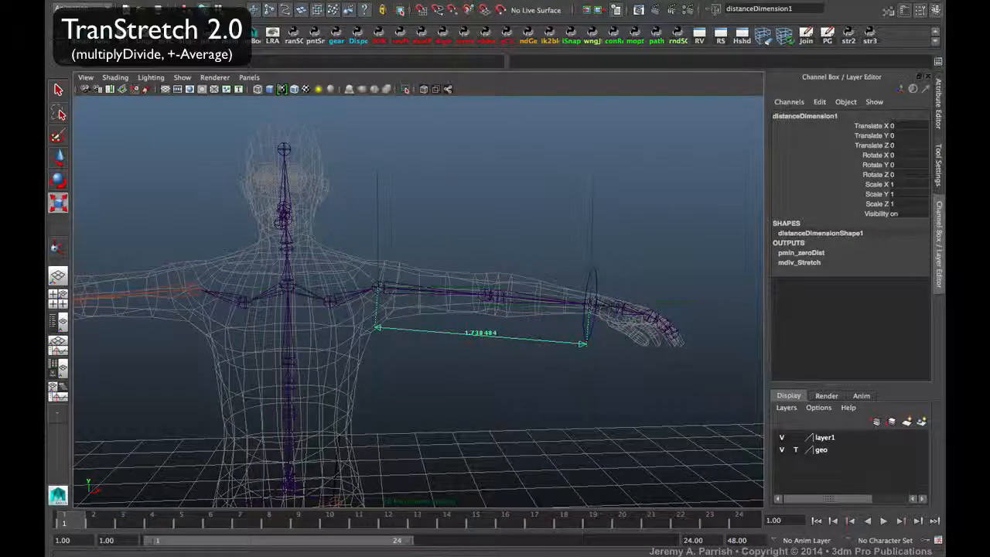
click(293, 1)
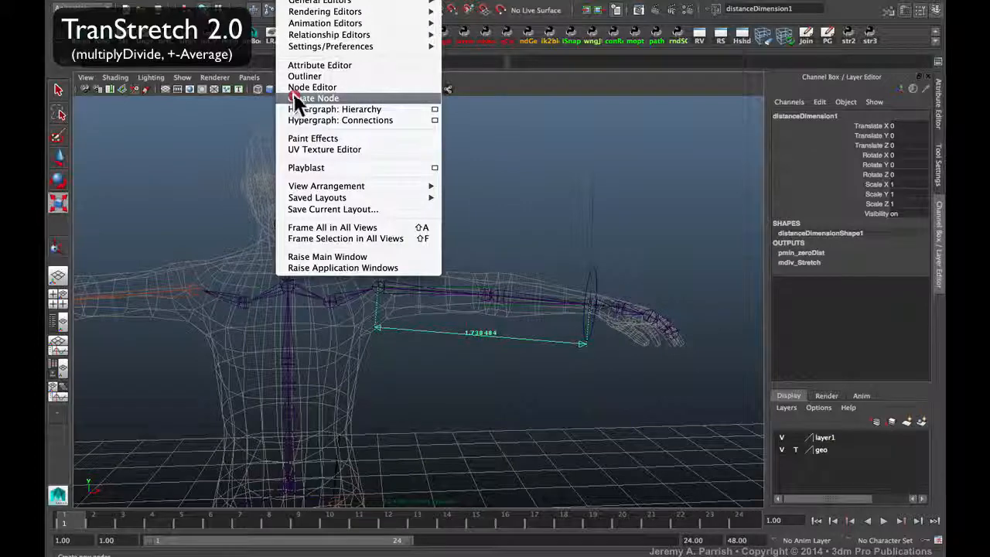
mouse_move(306, 34)
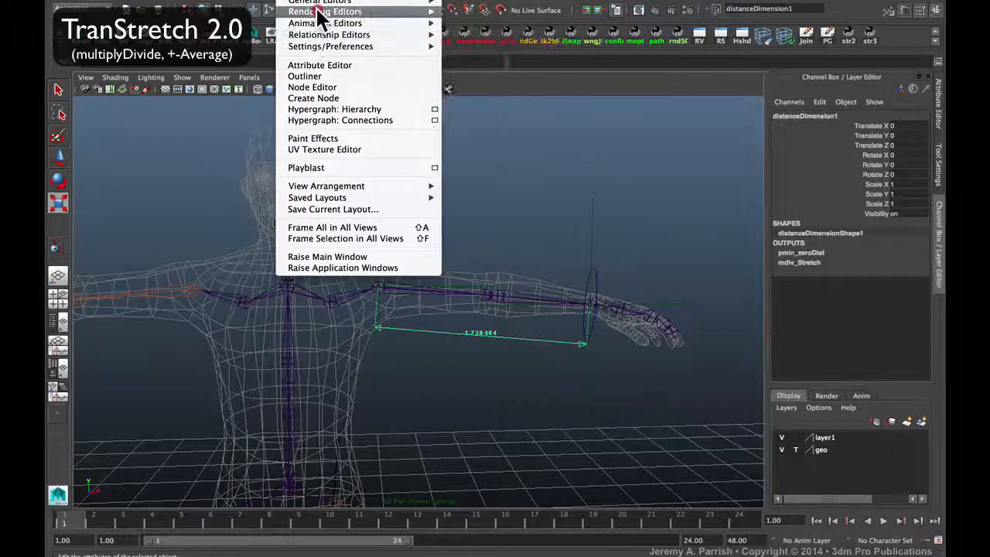
mouse_move(436, 14)
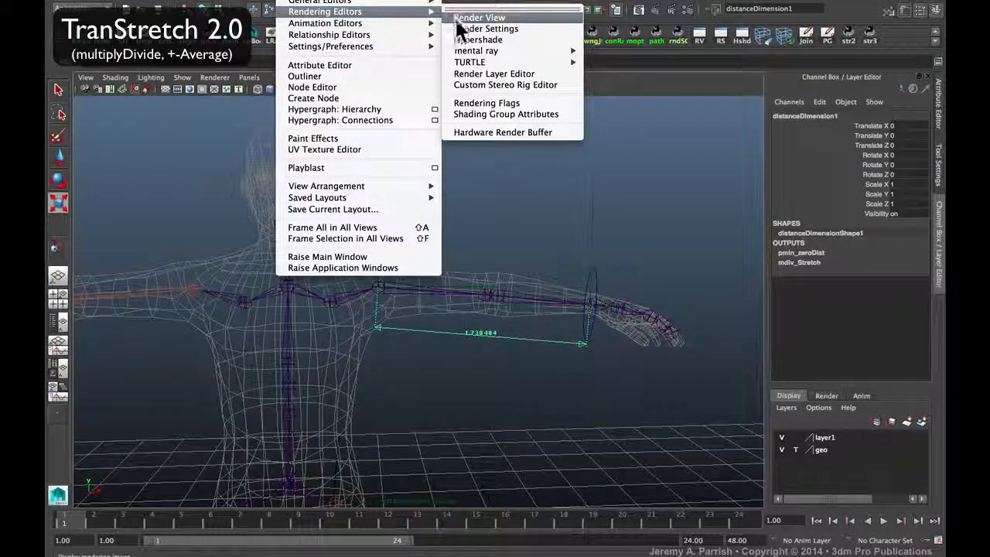
click(474, 39)
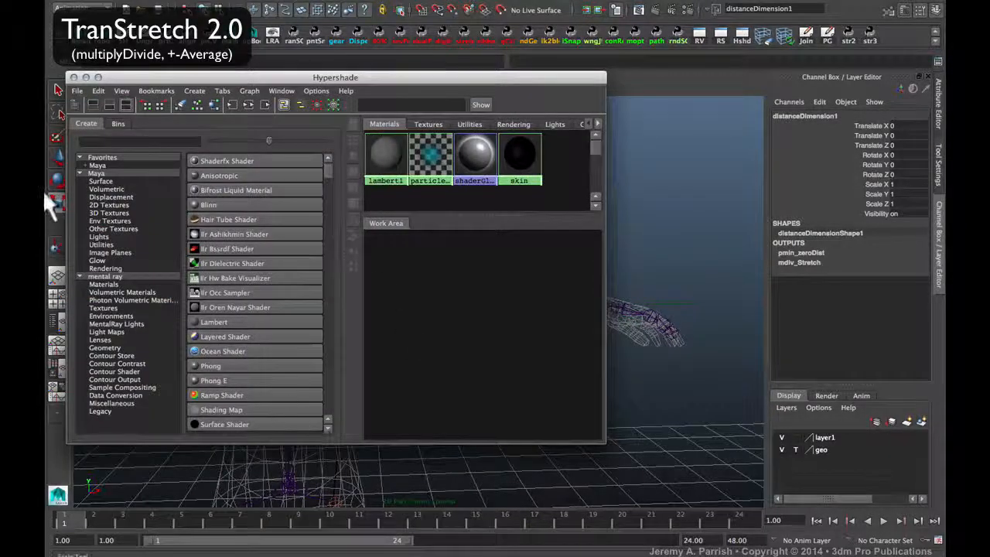
click(99, 245)
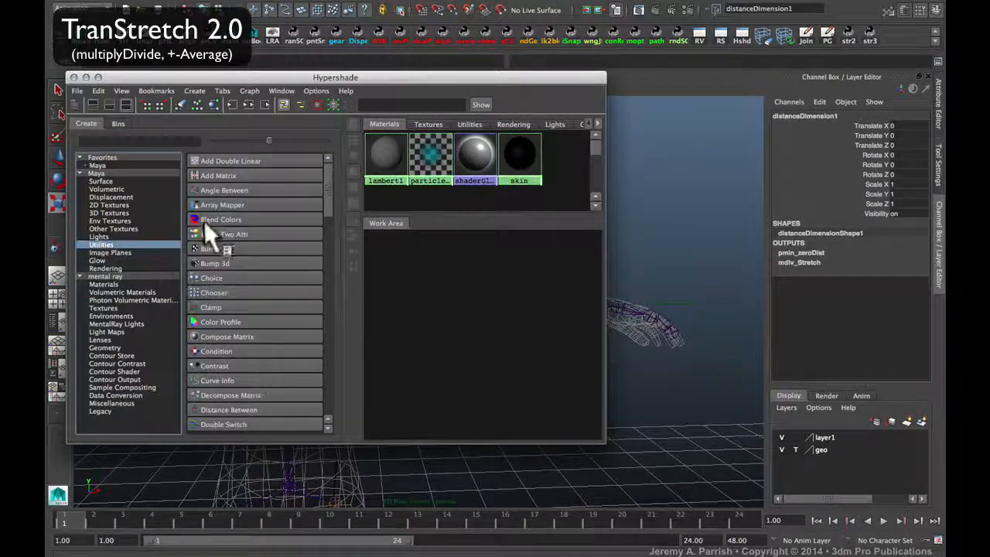
scroll(220, 281, down, 3)
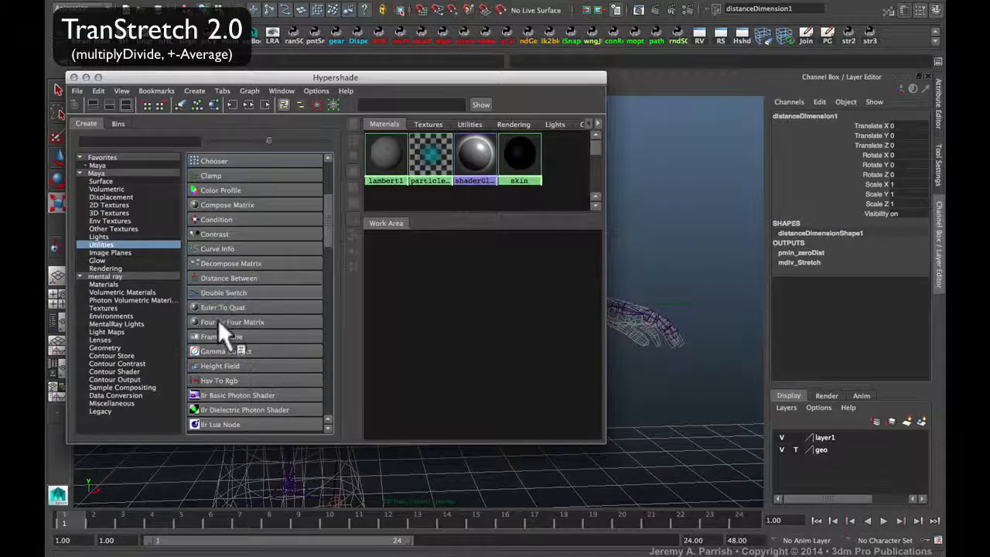
scroll(223, 329, down, 5)
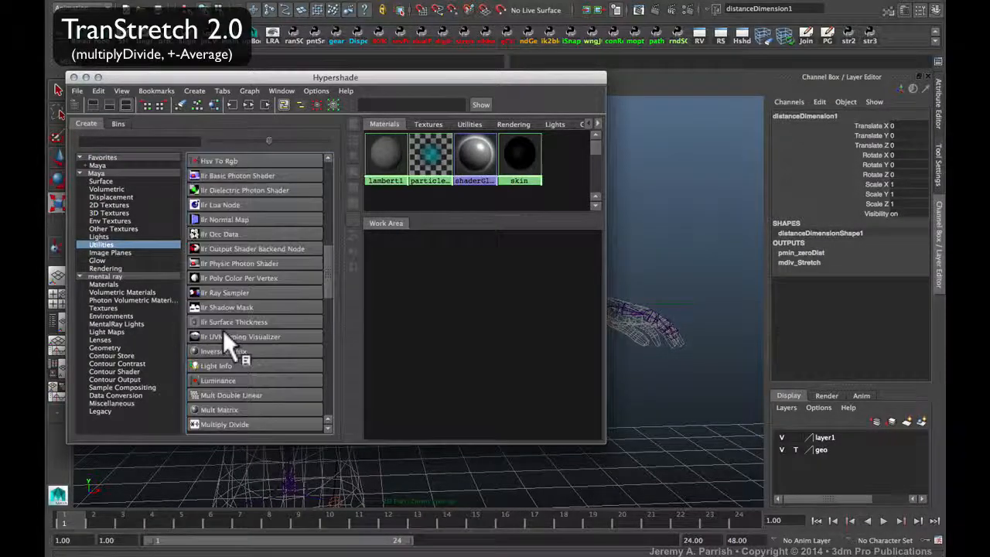
Display the scene's existing utility nodes and select pmin_ZeroDistLeg_L to check its input and output connections.
click(469, 124)
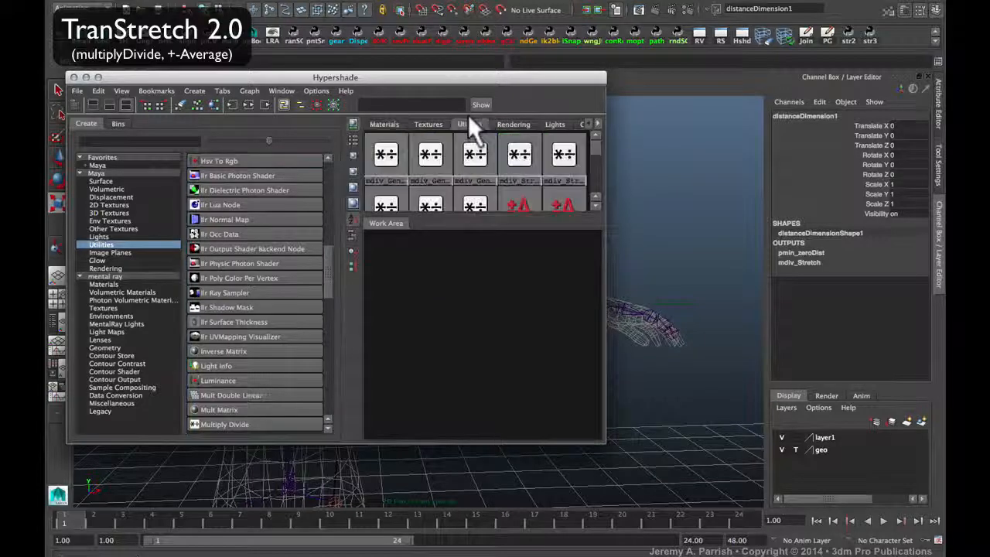
click(518, 204)
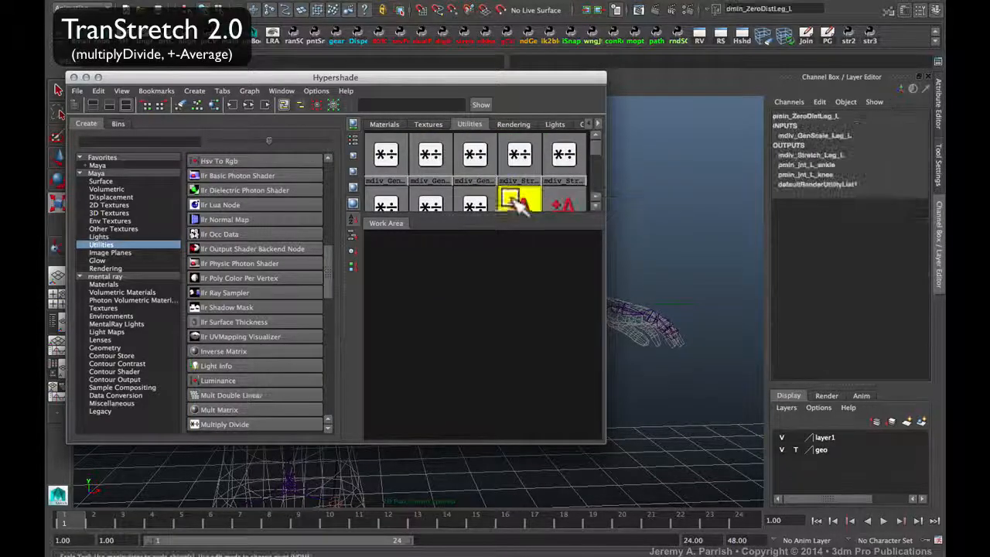
middle_drag(500, 213, 490, 261)
middle_drag(398, 332, 310, 345)
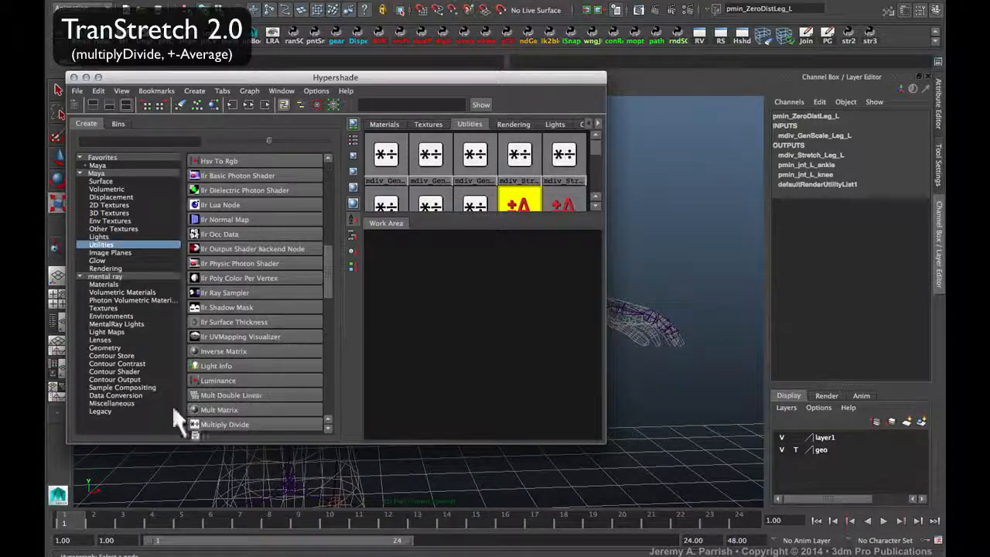
middle_drag(584, 334, 205, 307)
Create a +/- Average node and a Multiply Divide node and place them side by side in the work area.
scroll(205, 333, down, 3)
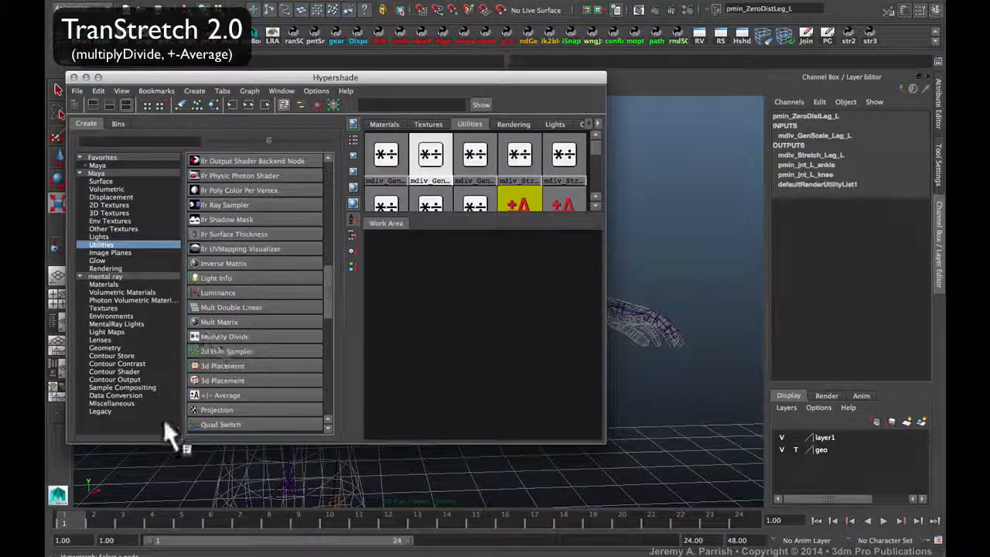
click(217, 391)
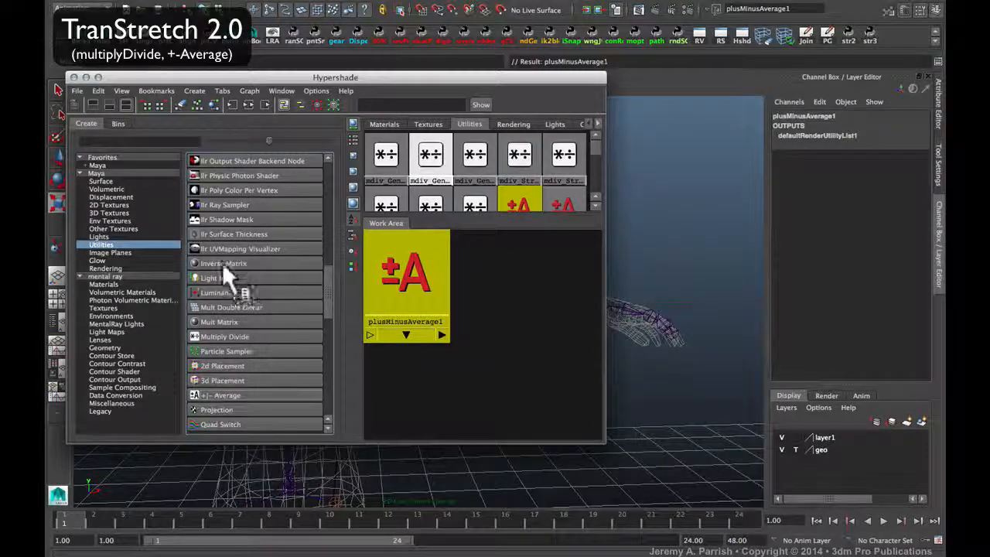
click(219, 336)
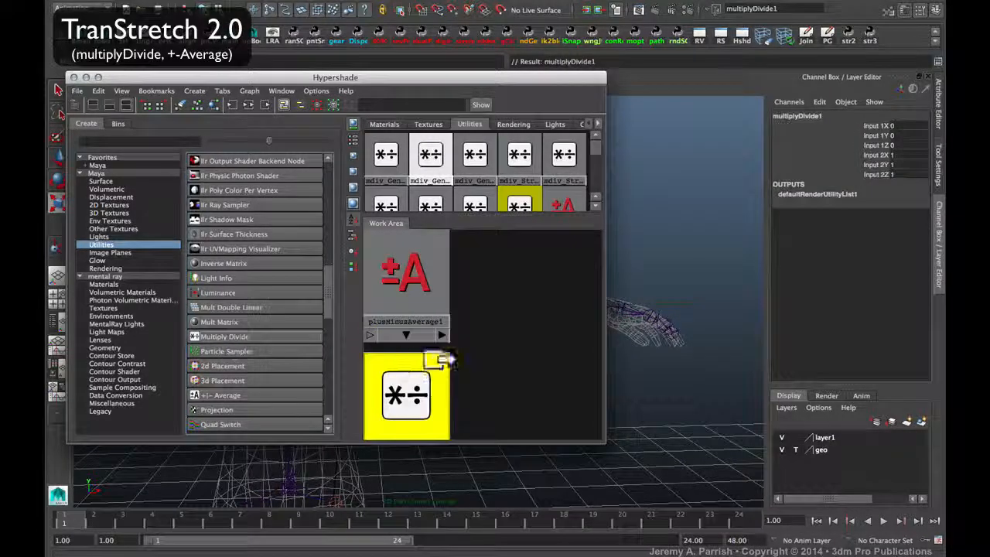
drag(428, 381, 569, 276)
drag(432, 284, 453, 337)
Rename the new plusMinusAverage node as pmin_zeroDist1.
double_click(804, 114)
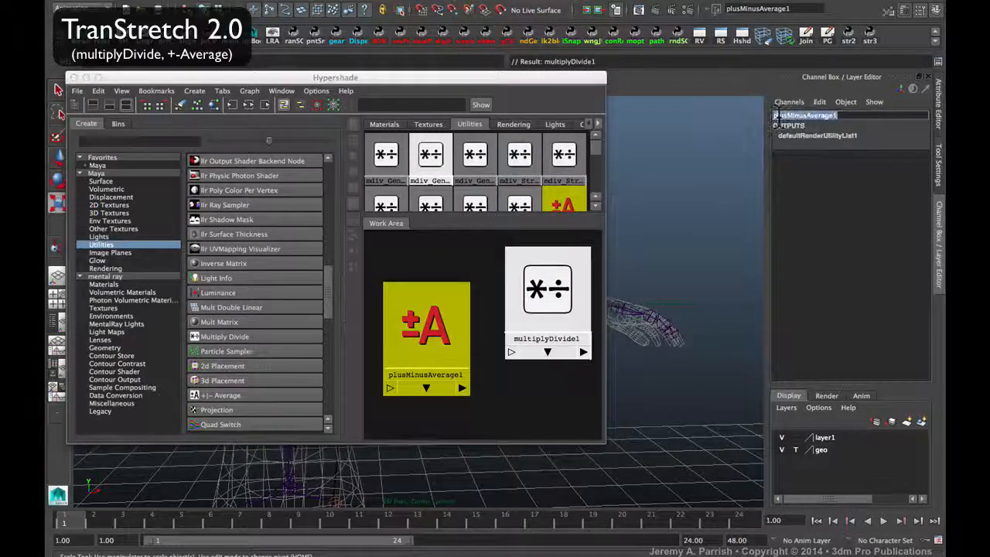
text(pm)
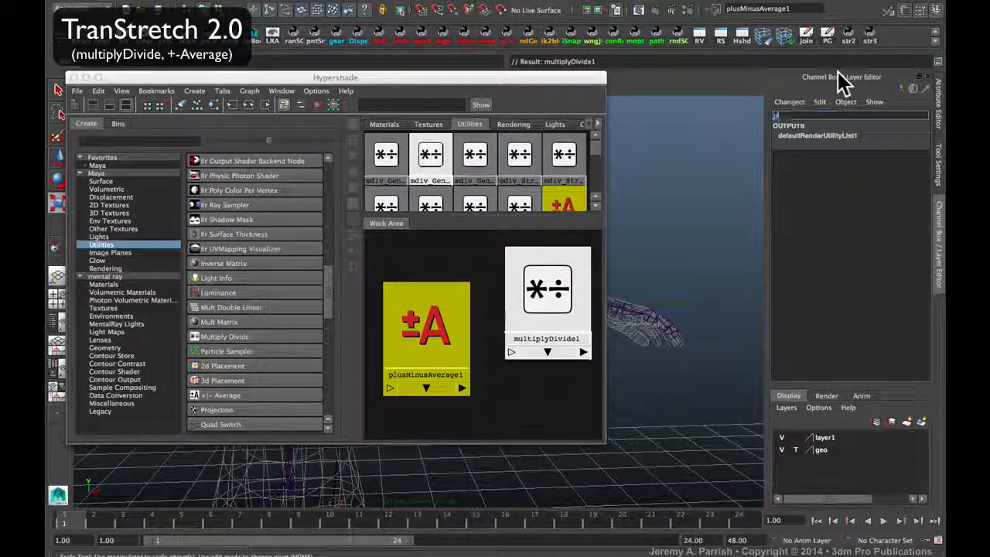
text(n)
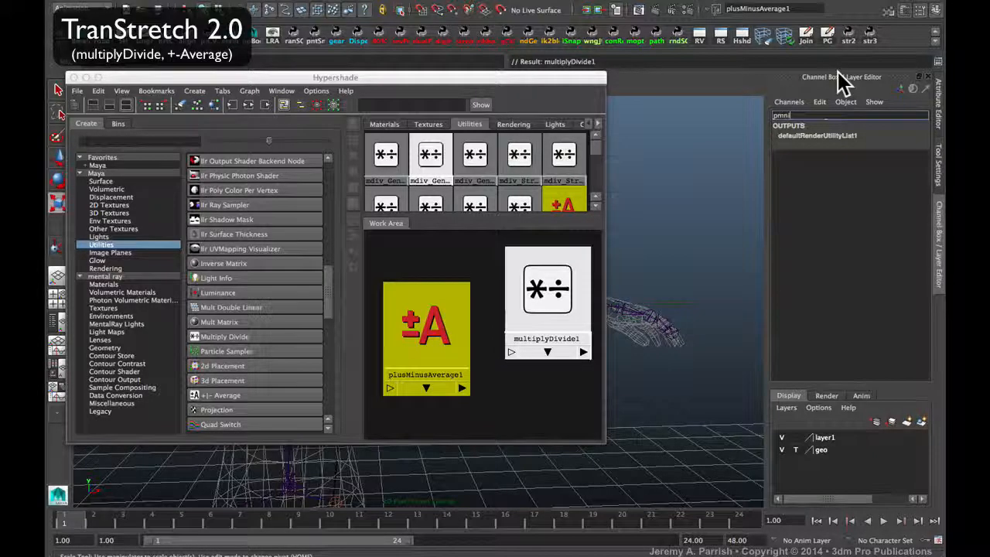
text(i)
key(BackSpace)
key(BackSpace)
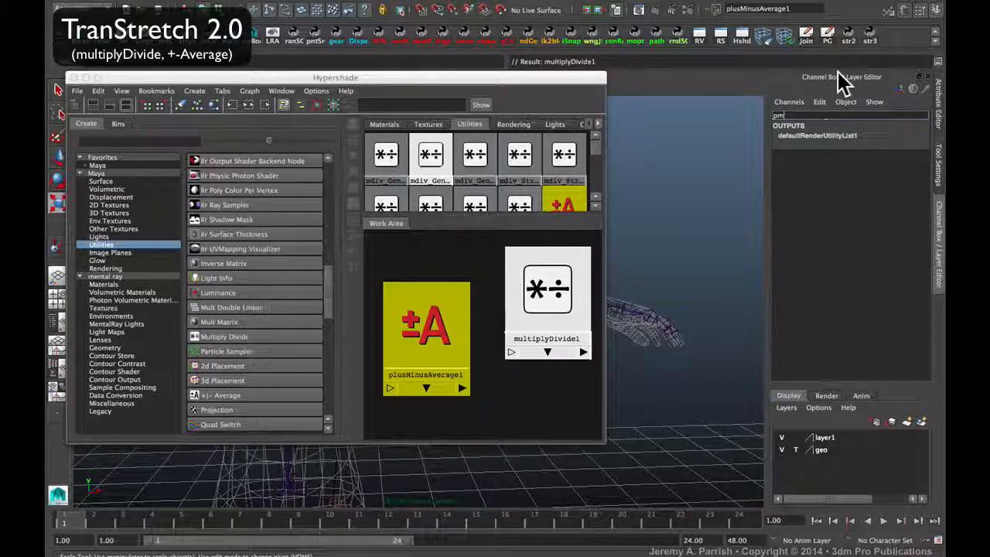
text(in)
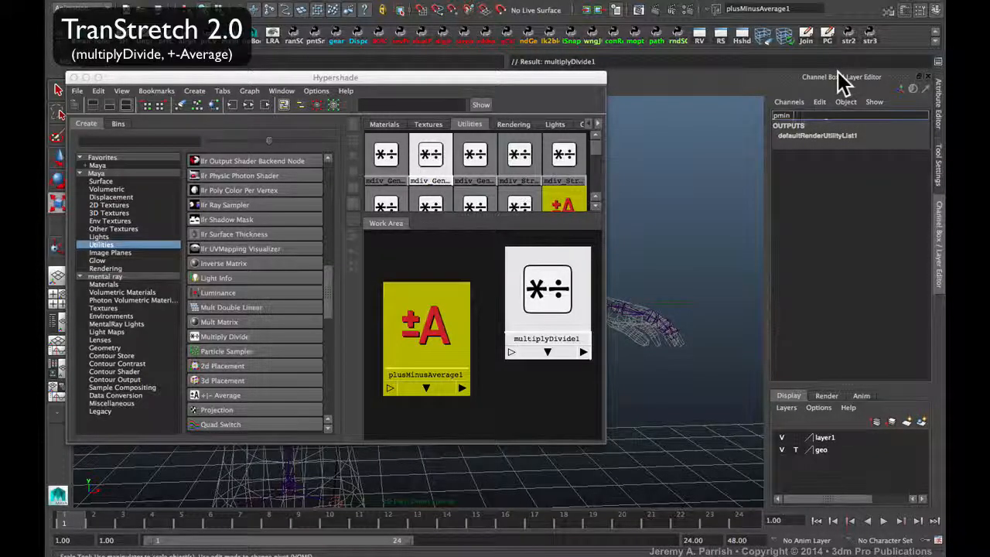
text(_)
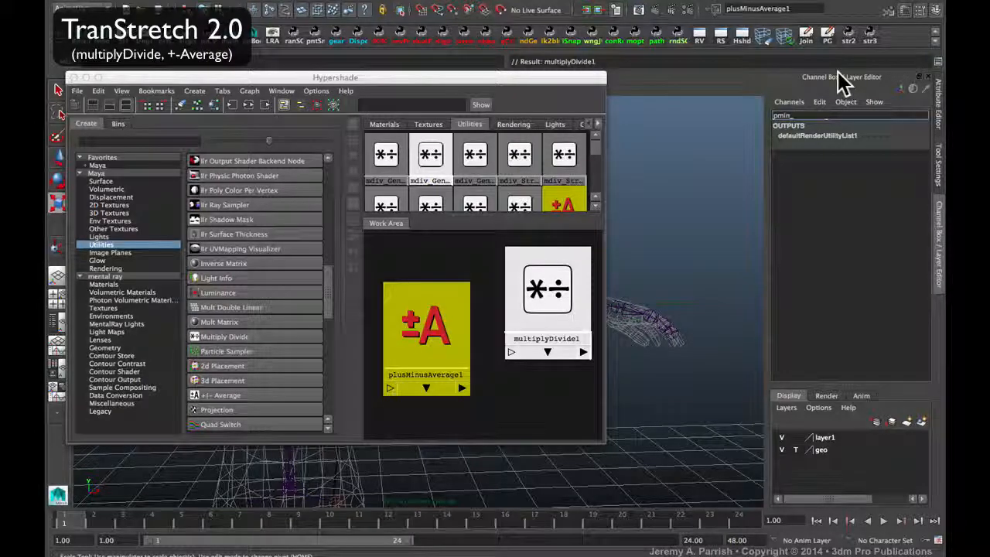
text(zero)
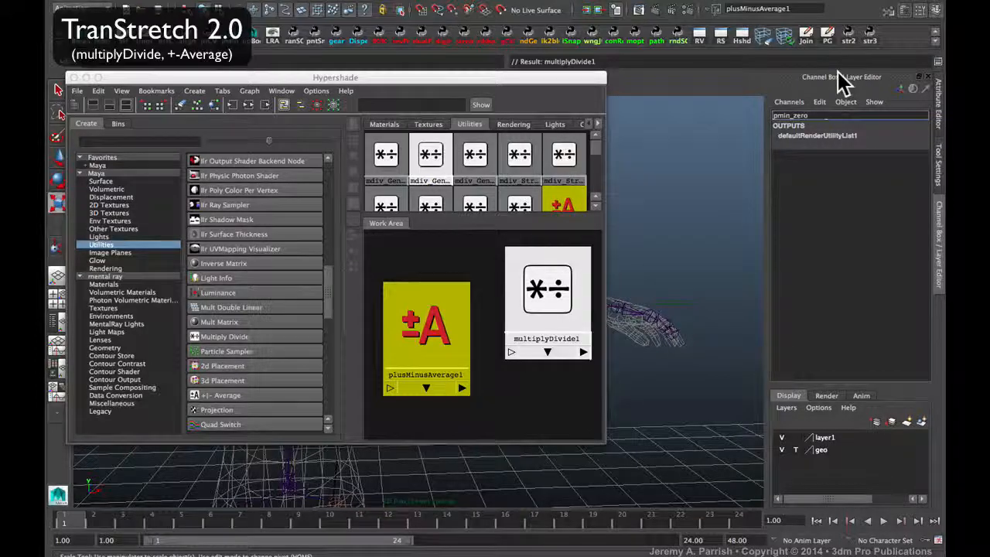
text(Dis)
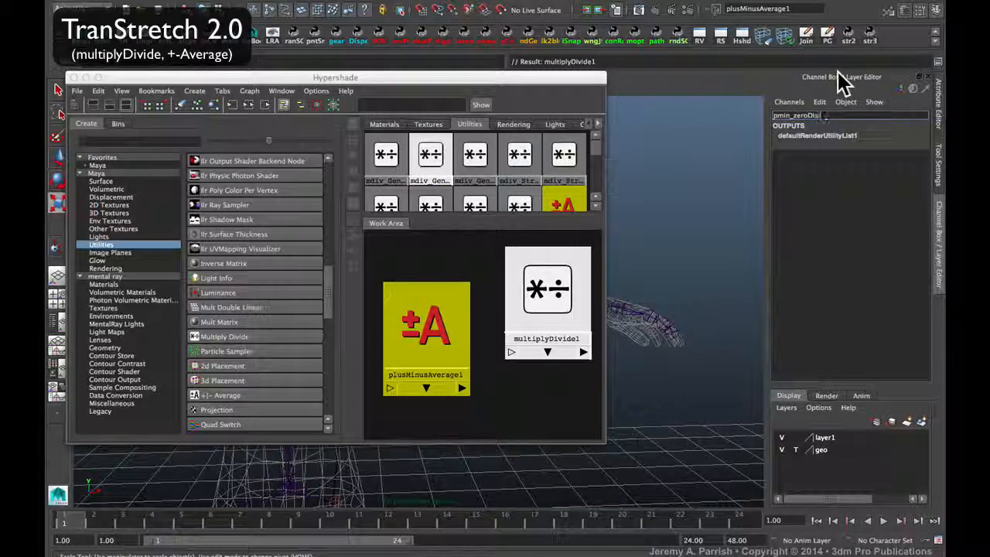
text(t1)
key(Return)
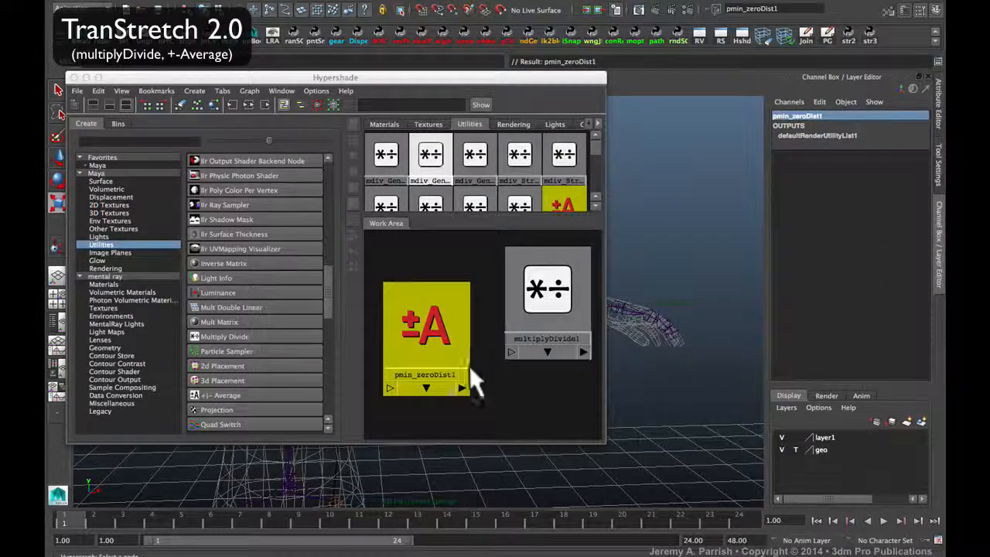
Rename the new multiplyDivide node as mdiv_globalscale and line it up beside pmin_zeroDist1 in the work area.
drag(403, 340, 399, 327)
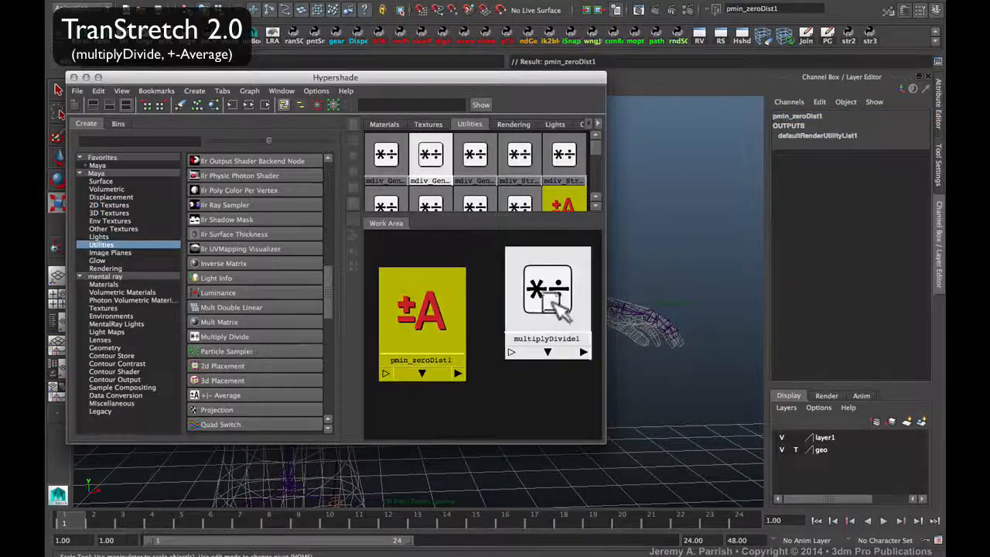
drag(551, 302, 537, 327)
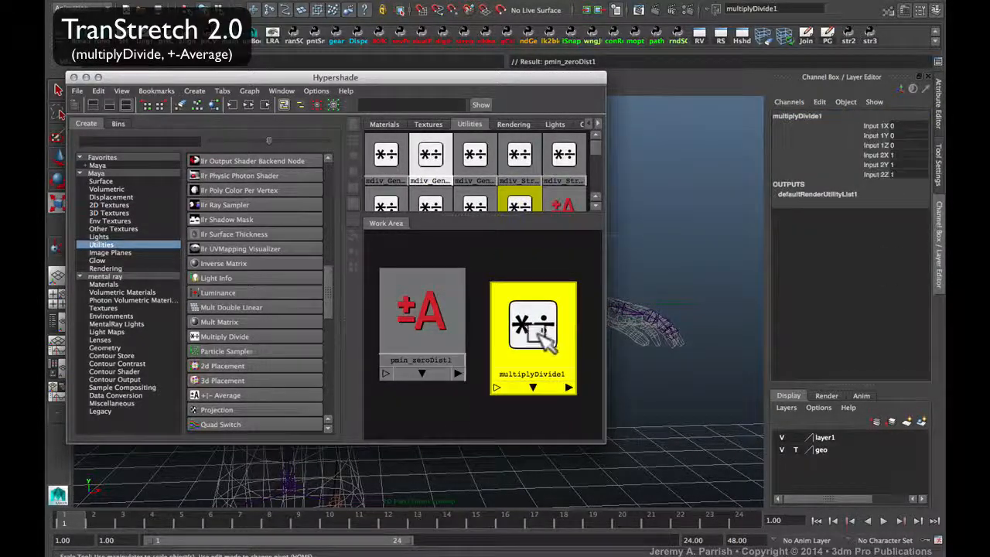
double_click(801, 115)
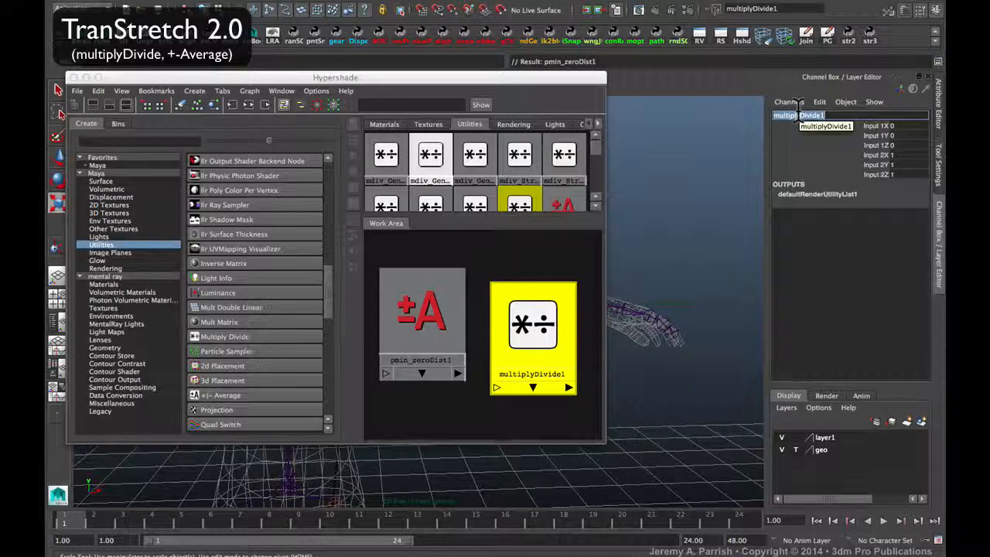
text(m)
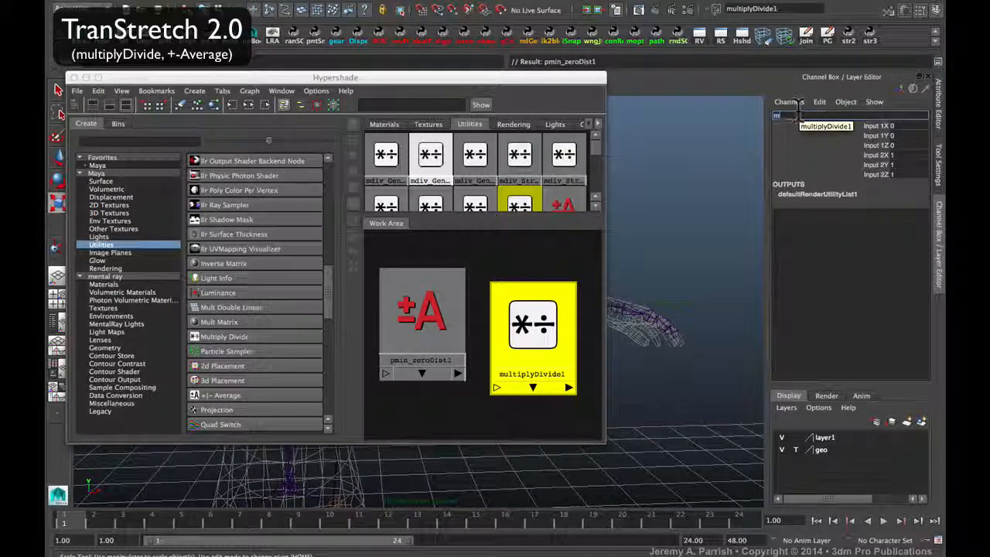
text(dvi)
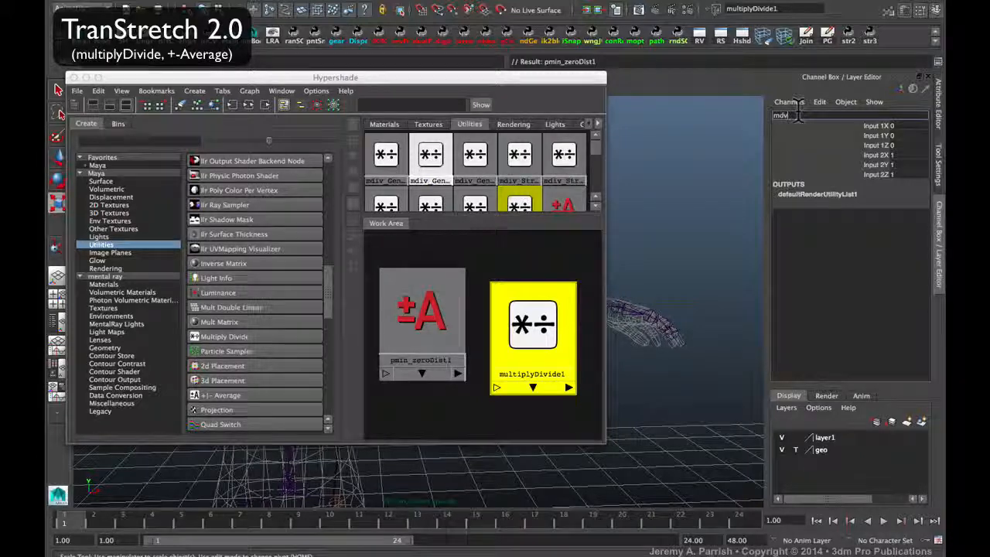
key(BackSpace)
key(BackSpace)
text(iv)
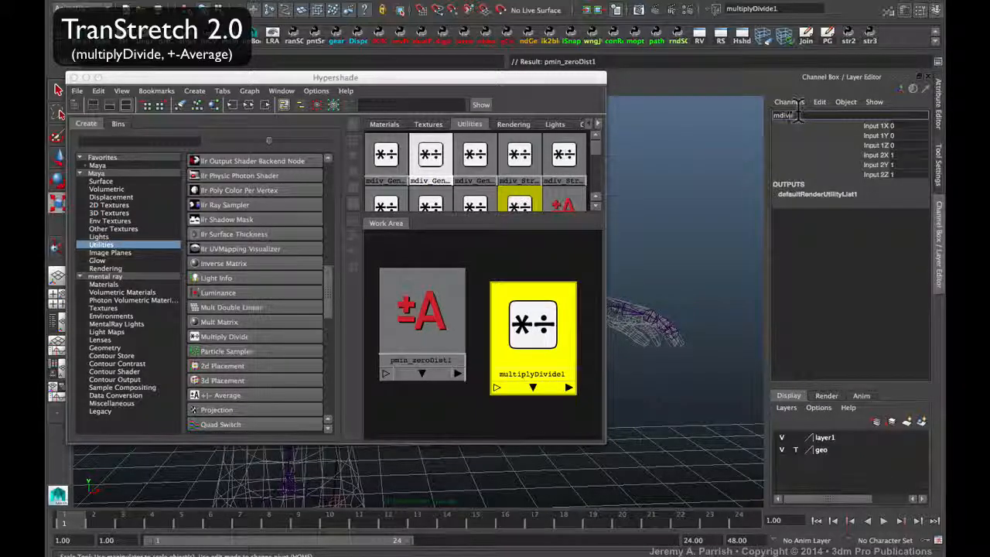
text(_)
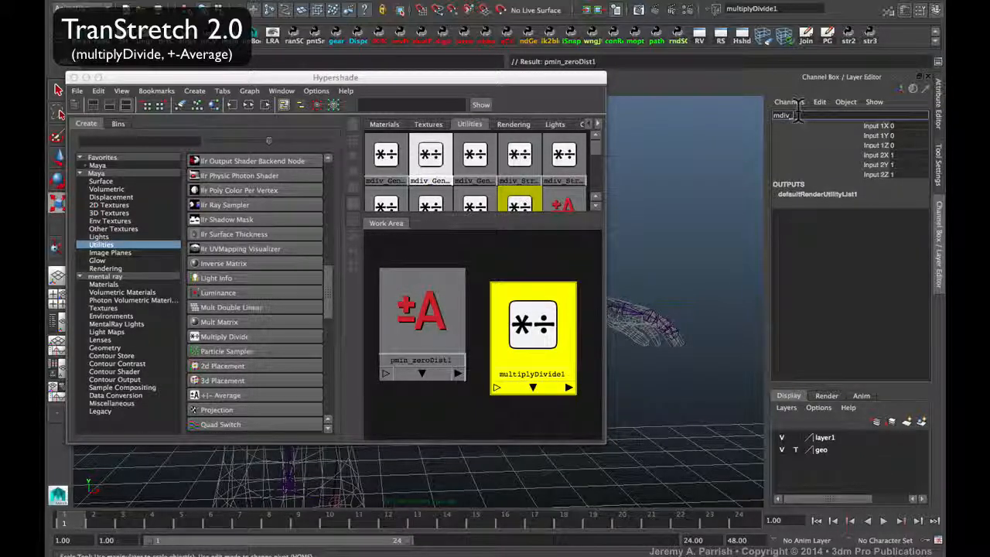
text(gro)
text(bal)
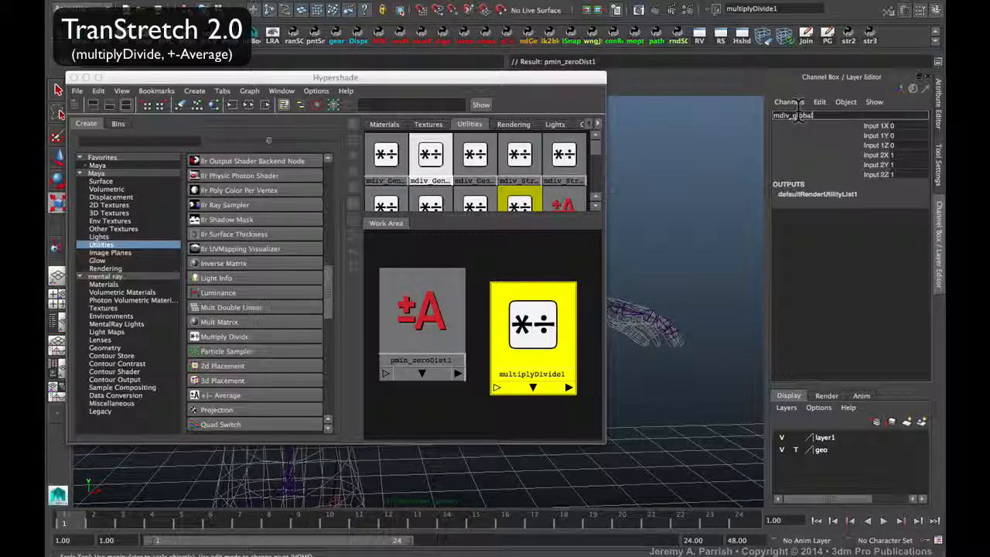
text(Scale)
key(Return)
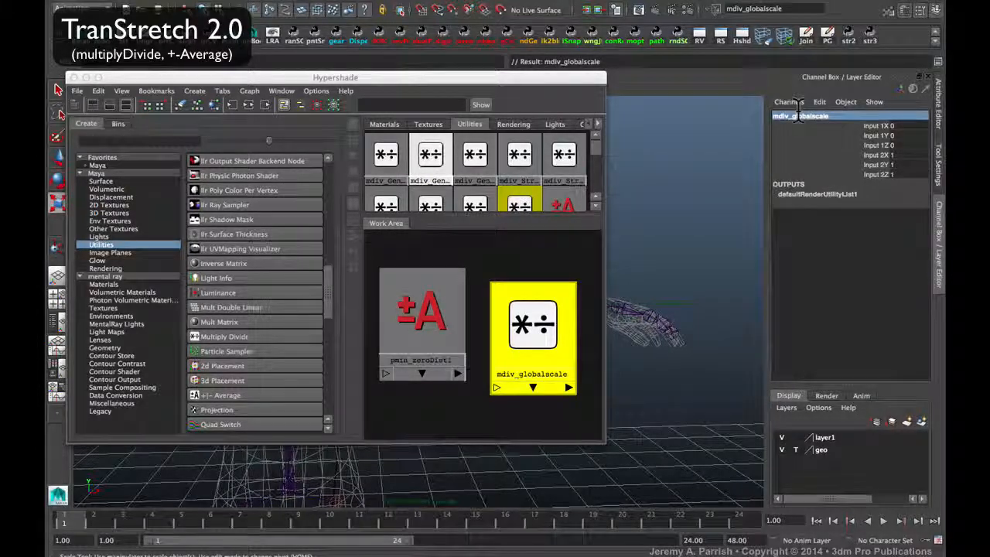
click(456, 352)
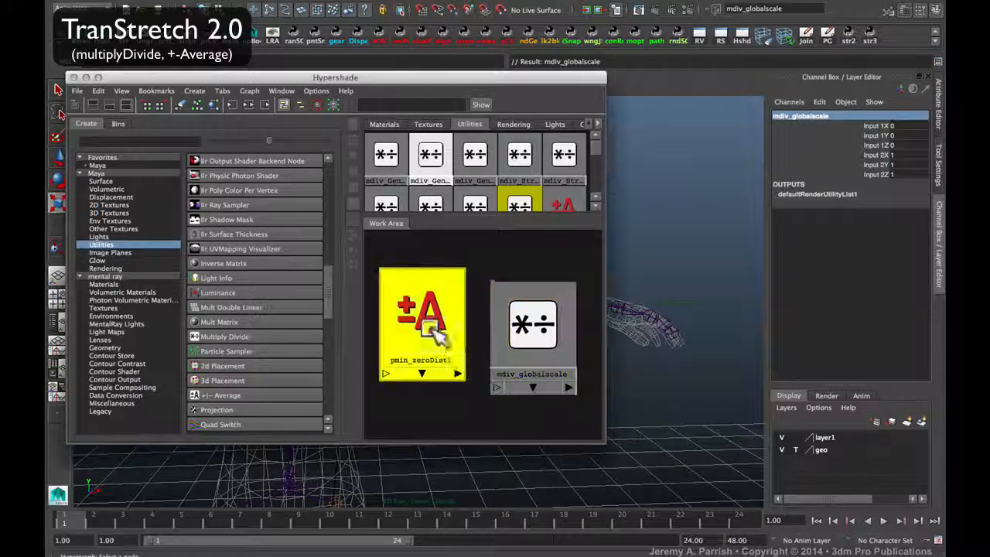
middle_drag(449, 340, 536, 327)
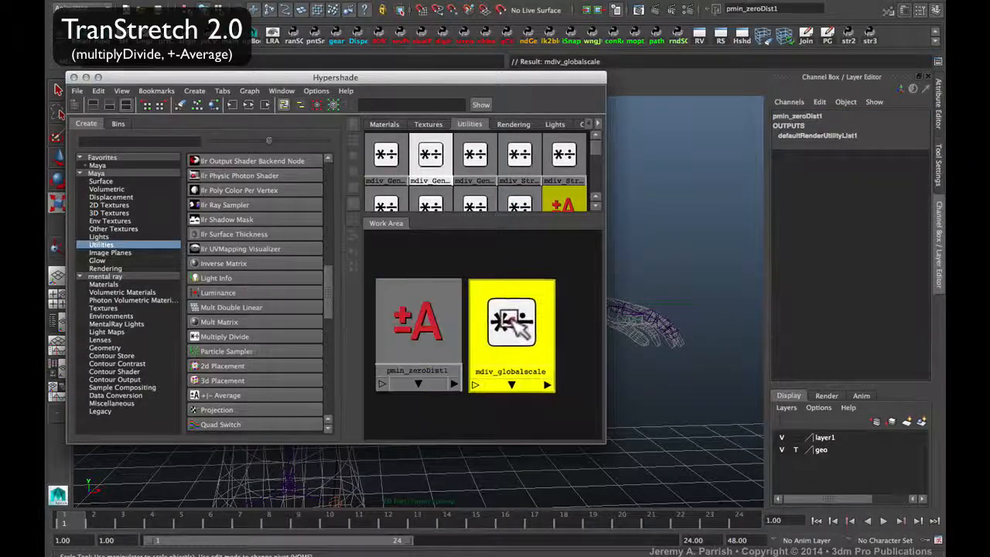
Open mdiv_globalscale's attributes and set its Input 1 X to 1.738, the length on the left arm's distance dimension.
drag(533, 326, 439, 292)
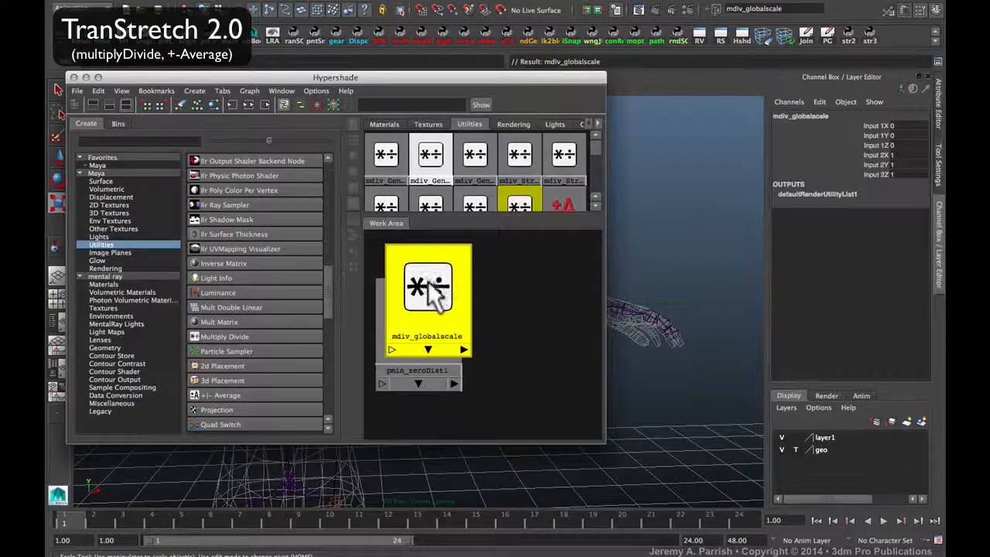
double_click(433, 286)
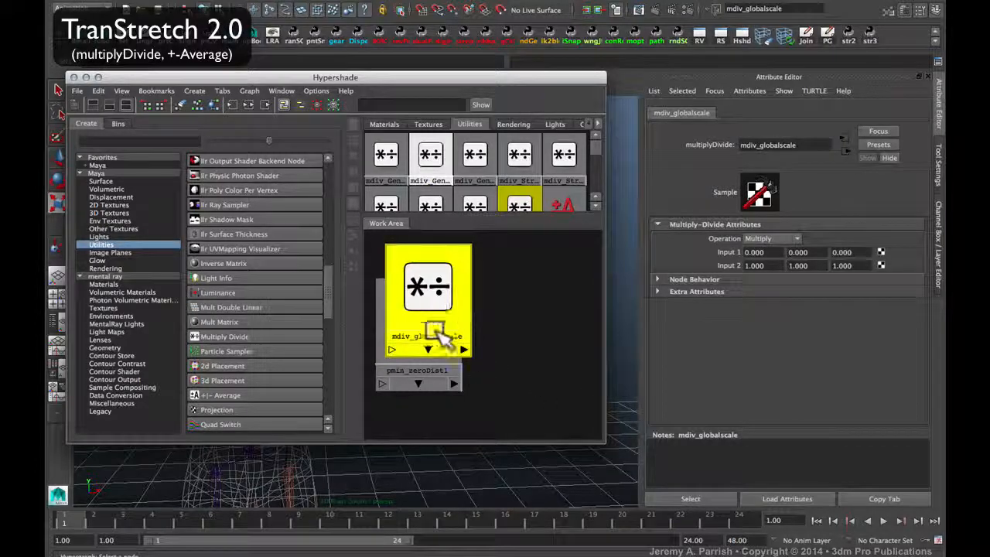
drag(401, 81, 433, 429)
alt+right_drag(355, 232, 398, 296)
alt+middle_drag(429, 245, 404, 232)
alt+right_drag(405, 232, 376, 224)
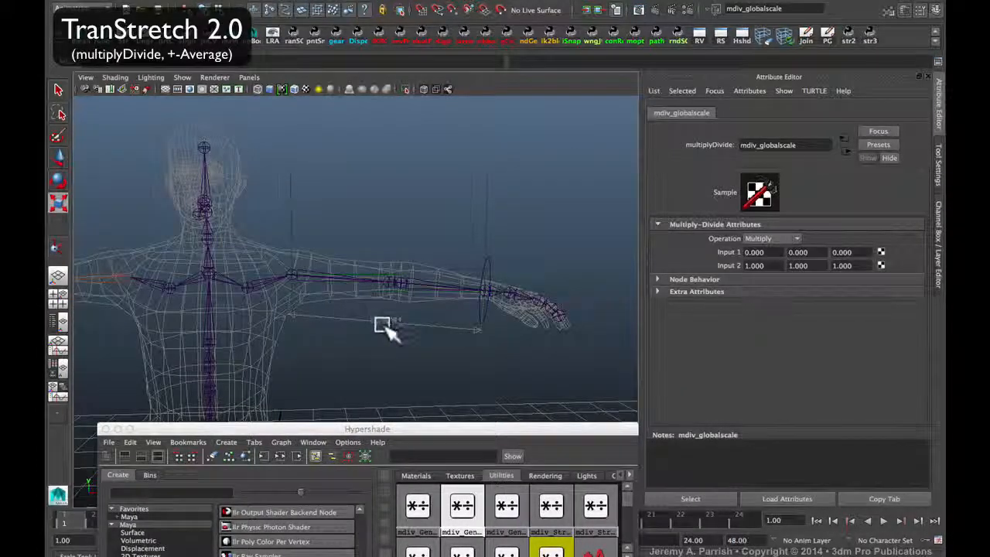
click(755, 252)
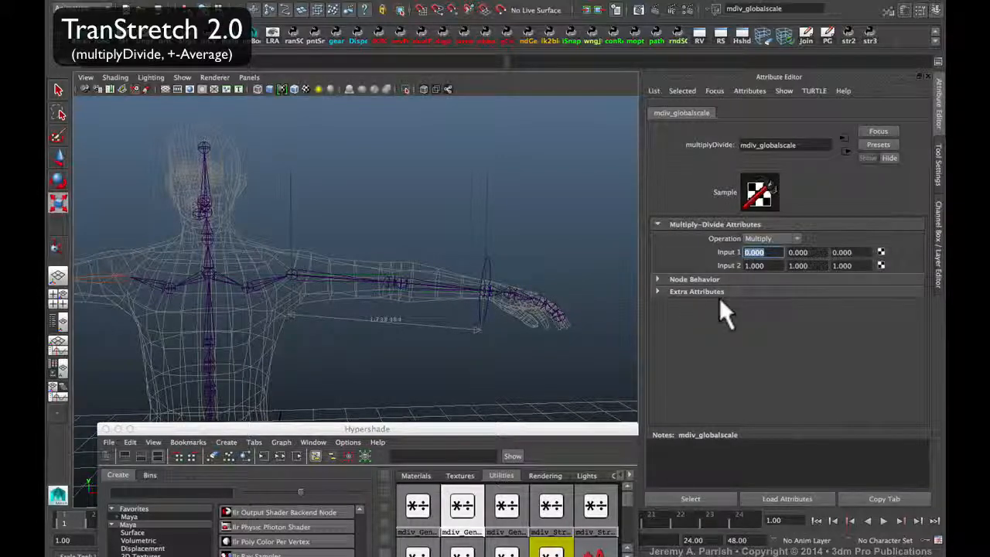
text(1.738)
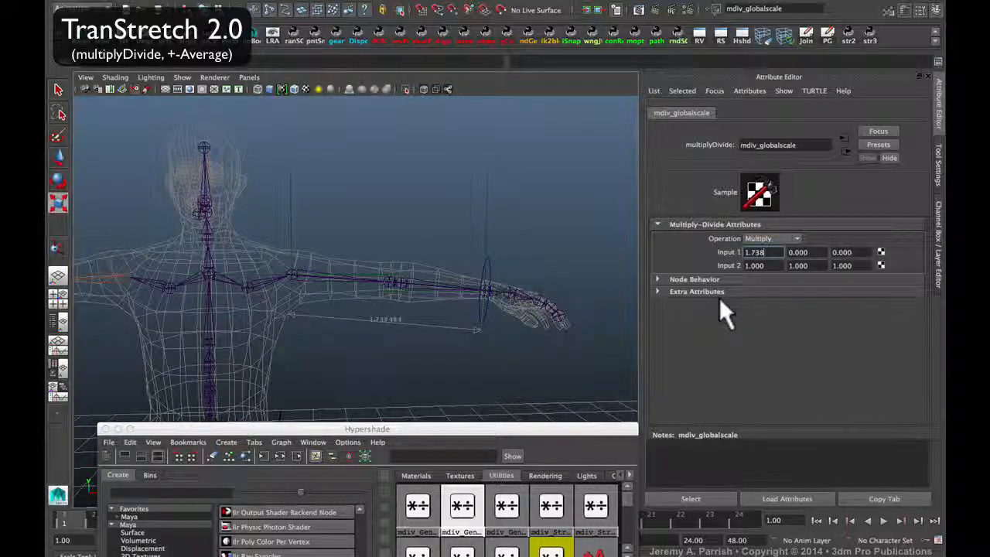
key(Return)
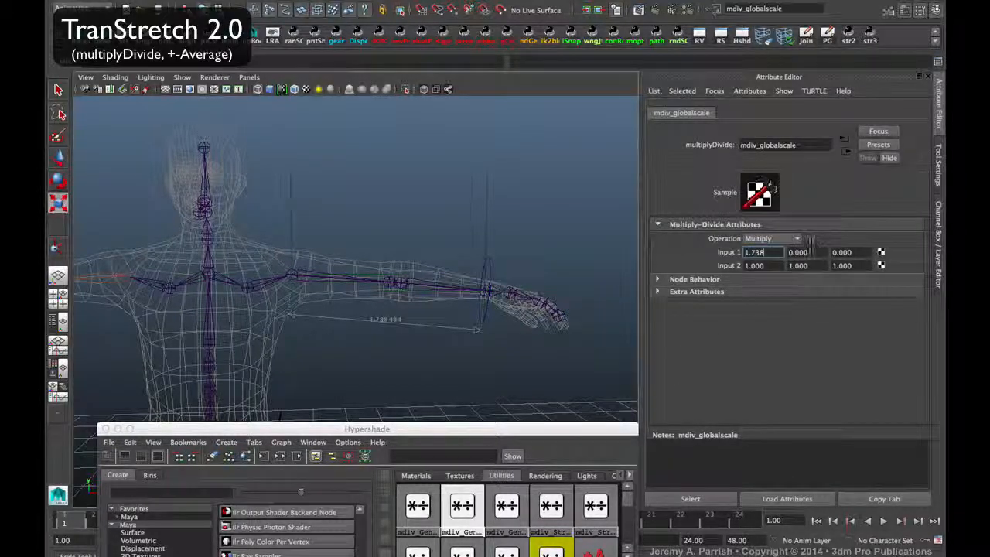
Set the Input 1 Y value of mdiv_globalscale to 3.
click(812, 252)
double_click(812, 252)
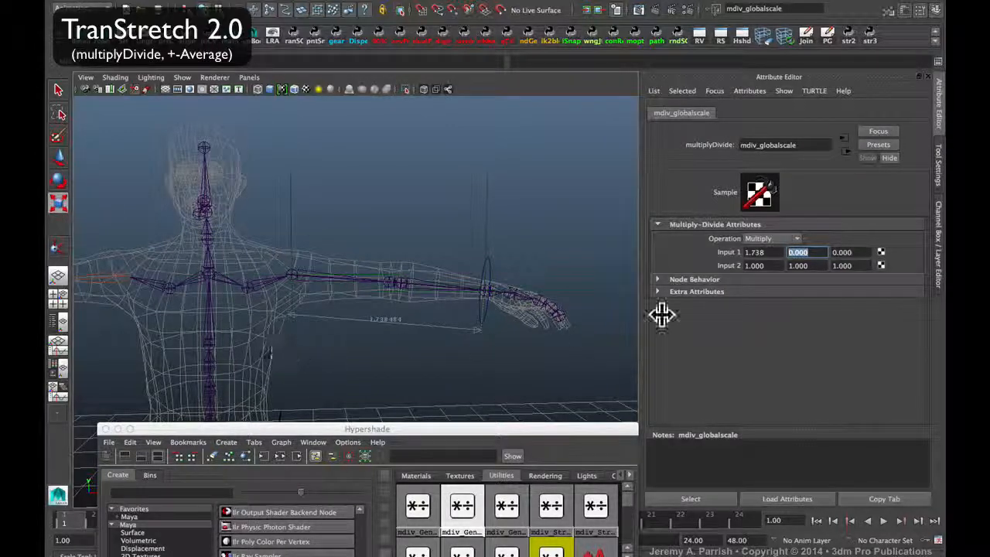
click(773, 254)
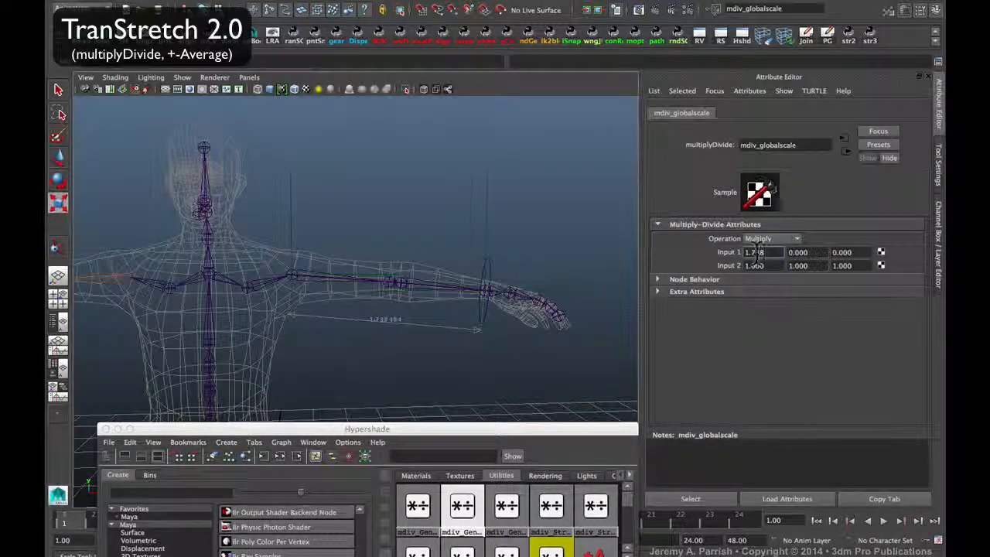
key(Tab)
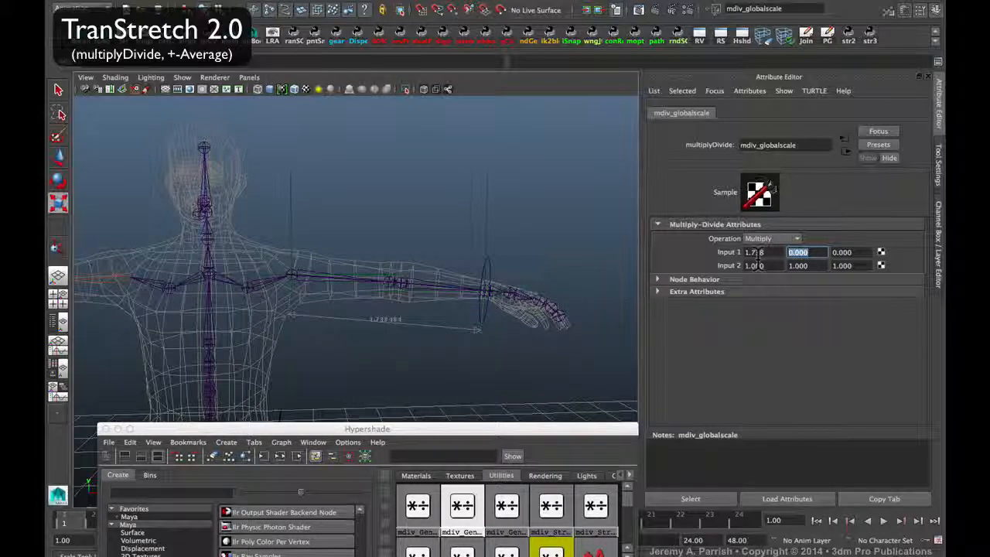
text(1)
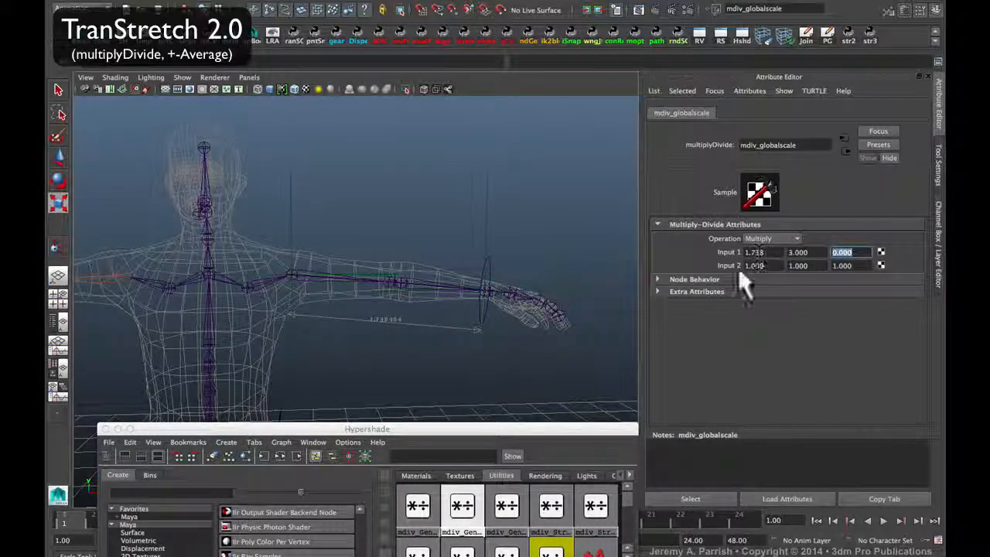
Select the main control circle on the ground around the character's feet.
drag(536, 429, 535, 405)
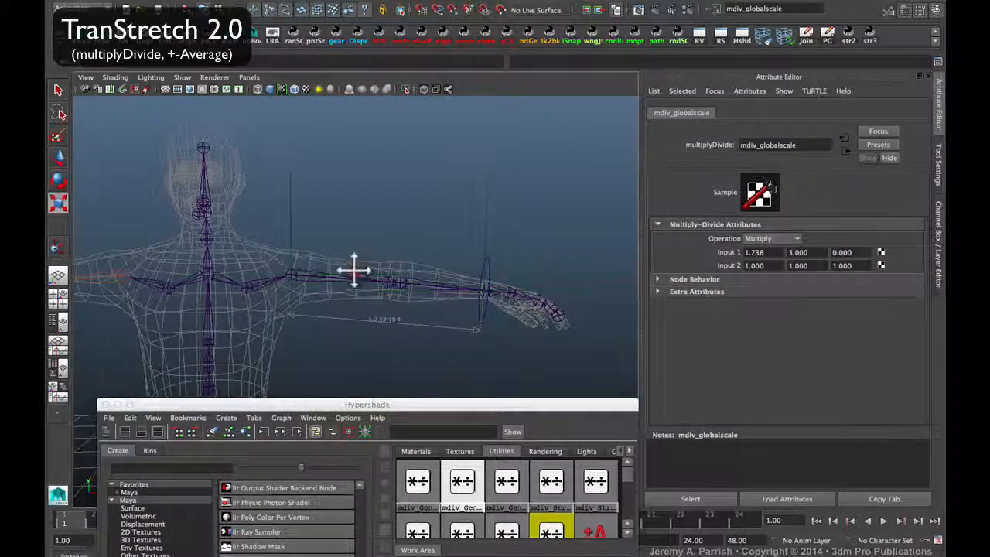
alt+middle_drag(354, 270, 405, 245)
alt+right_drag(404, 245, 379, 89)
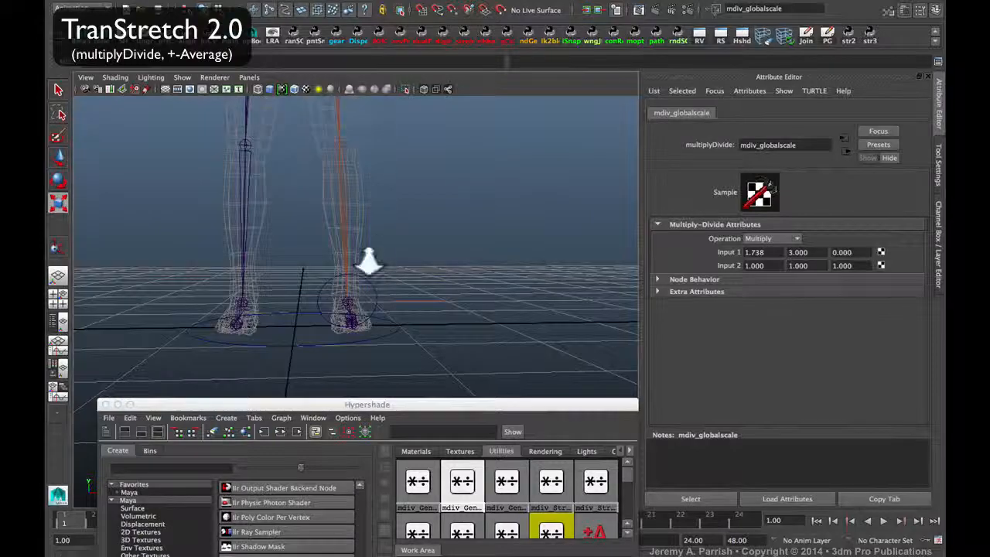
alt+drag(369, 259, 451, 304)
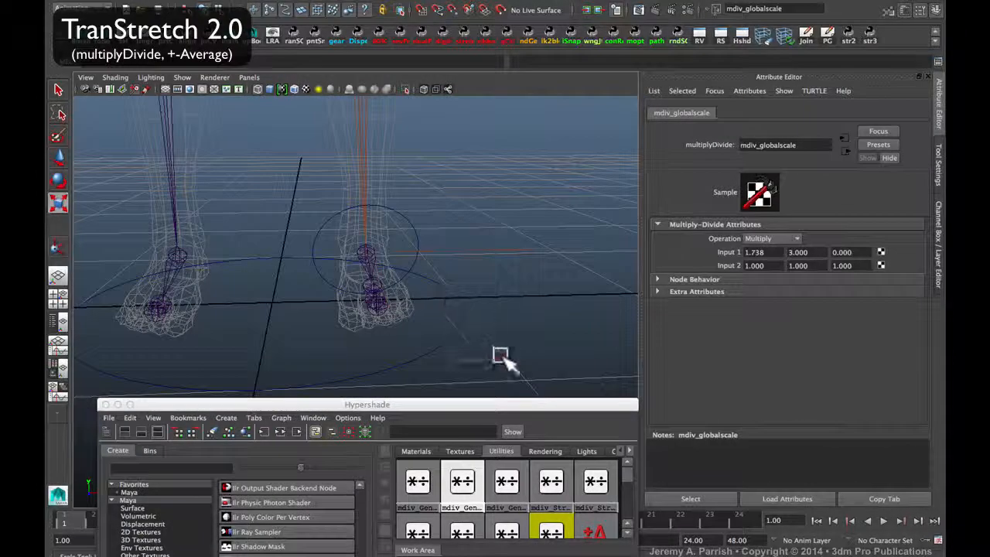
click(516, 354)
alt+drag(546, 303, 426, 217)
alt+right_drag(425, 216, 468, 250)
alt+drag(469, 250, 406, 211)
alt+drag(462, 283, 470, 255)
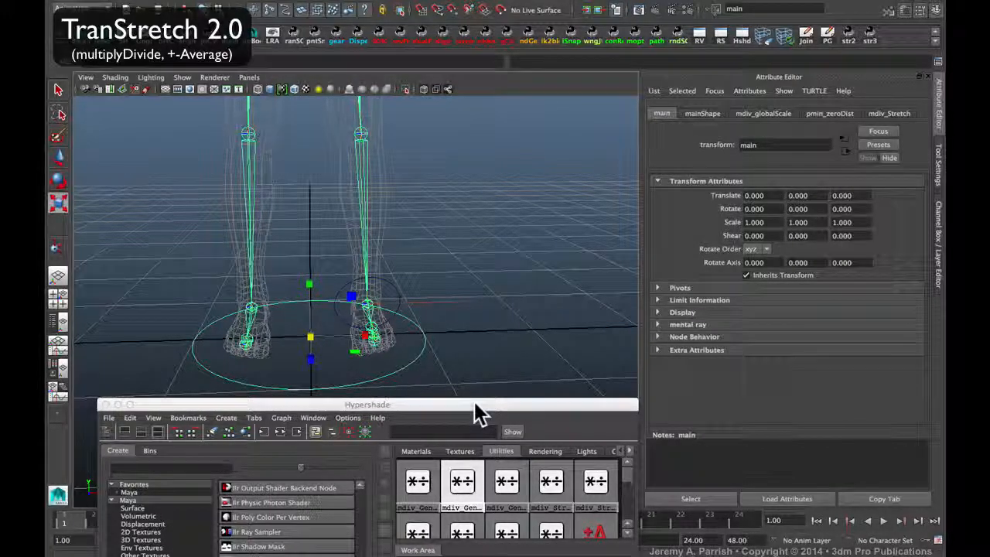
middle_drag(462, 494, 457, 520)
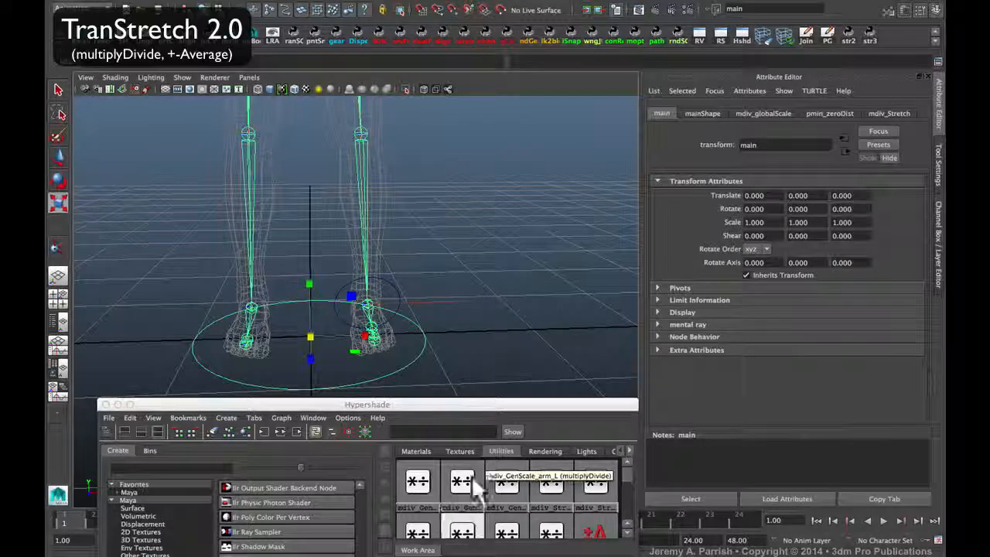
click(462, 532)
alt+drag(506, 363, 491, 333)
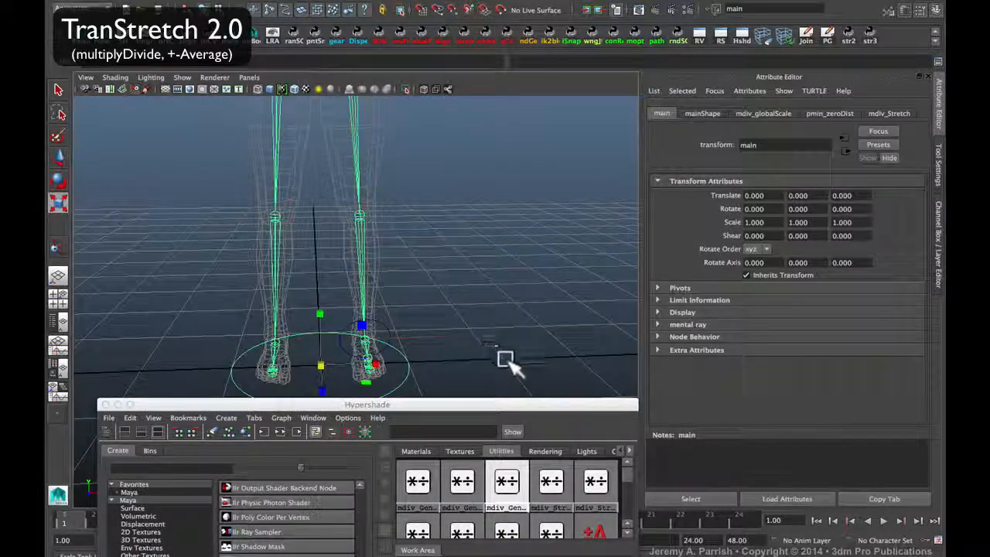
click(552, 532)
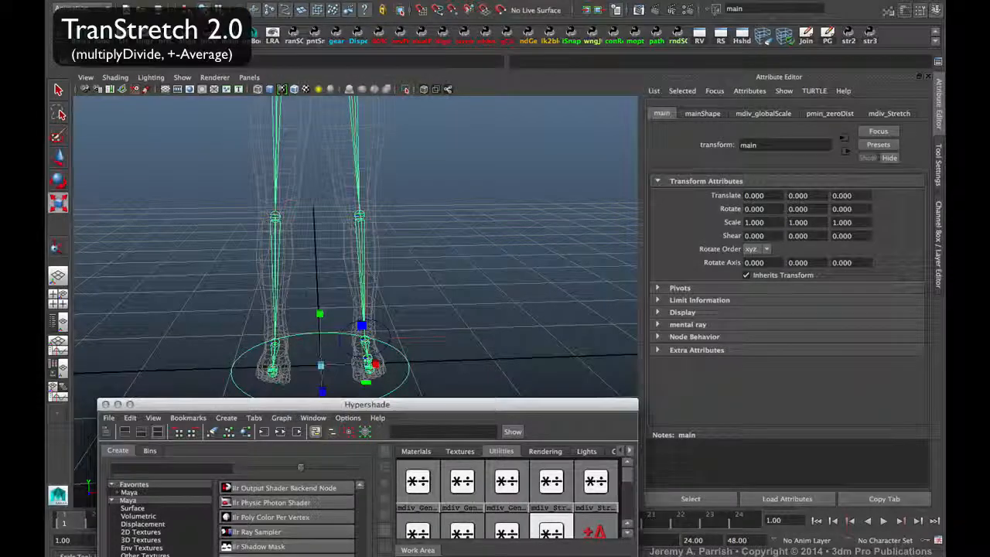
drag(468, 402, 451, 447)
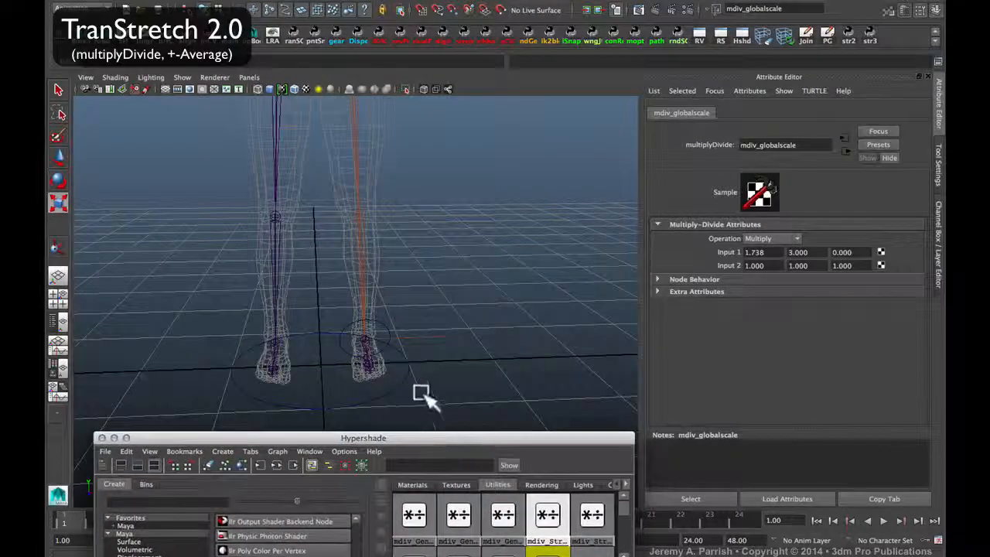
Open the Connection Editor with the main control as the output side and mdiv_globalscale as the input side.
click(402, 397)
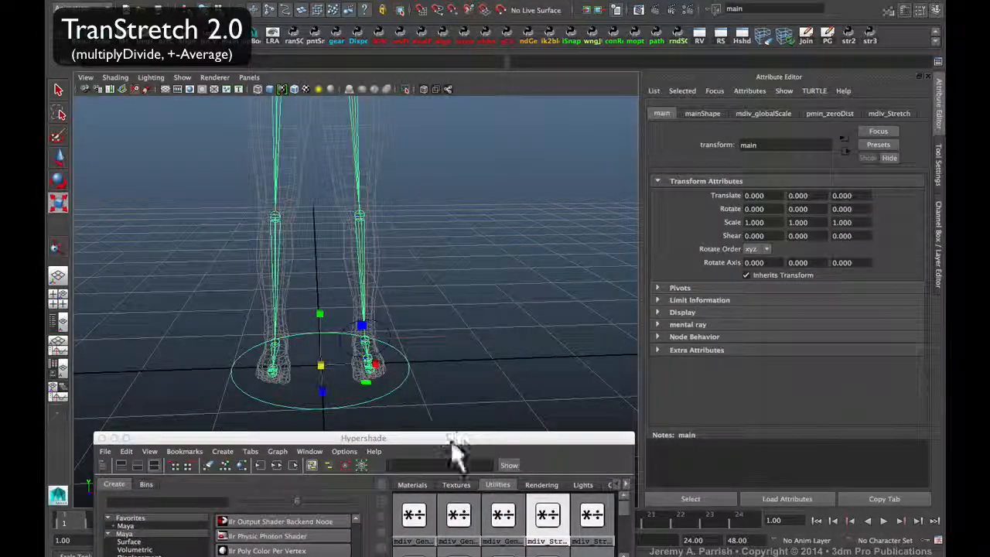
drag(467, 439, 432, 120)
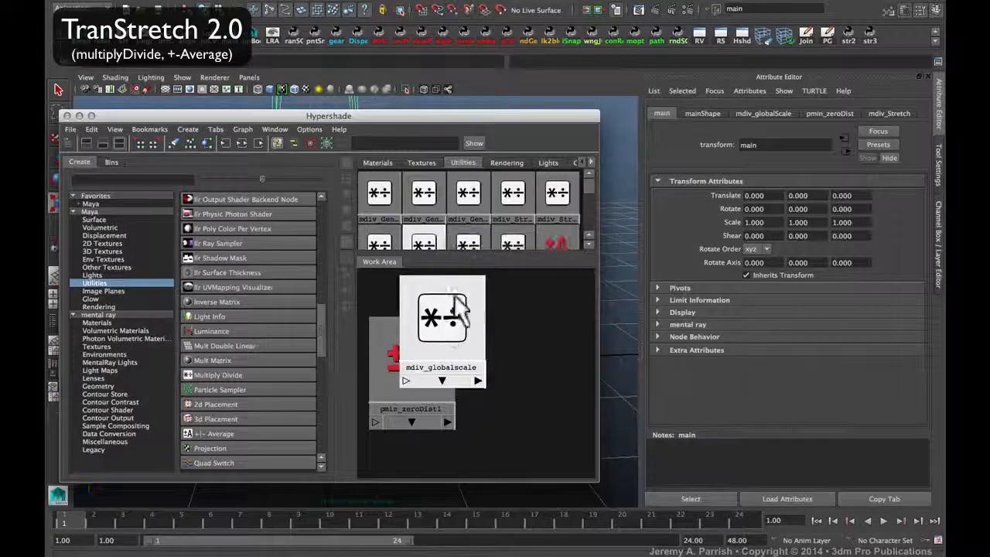
click(481, 294)
click(297, 3)
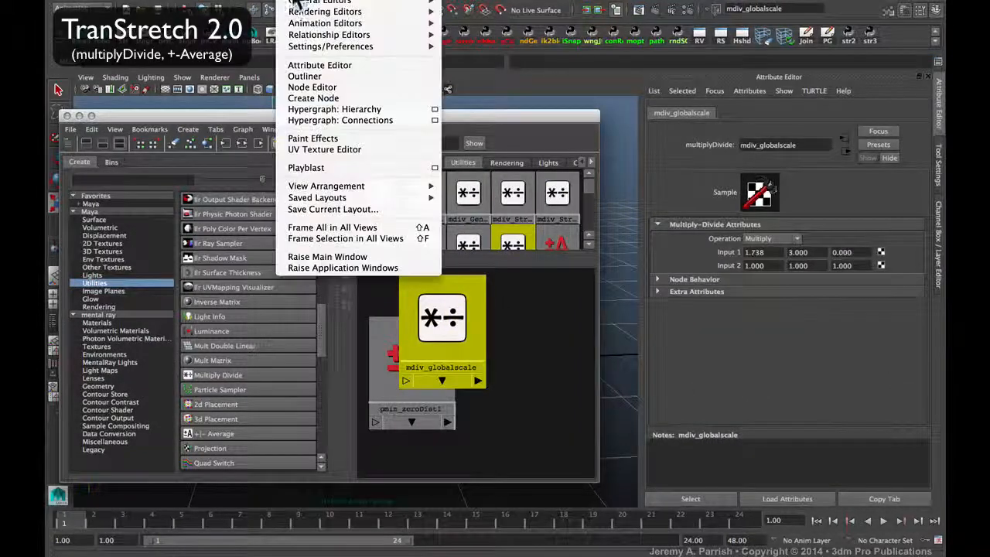
mouse_move(340, 3)
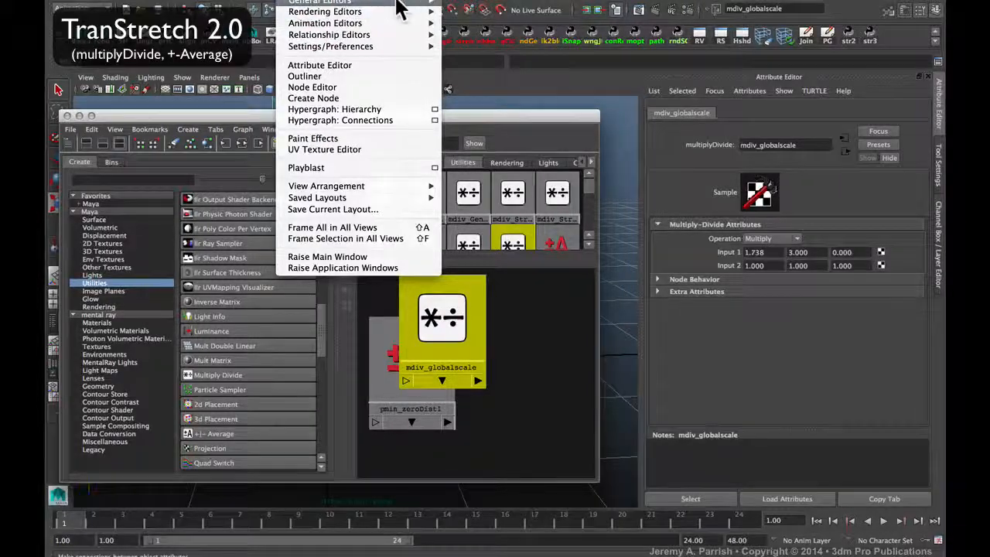
click(492, 28)
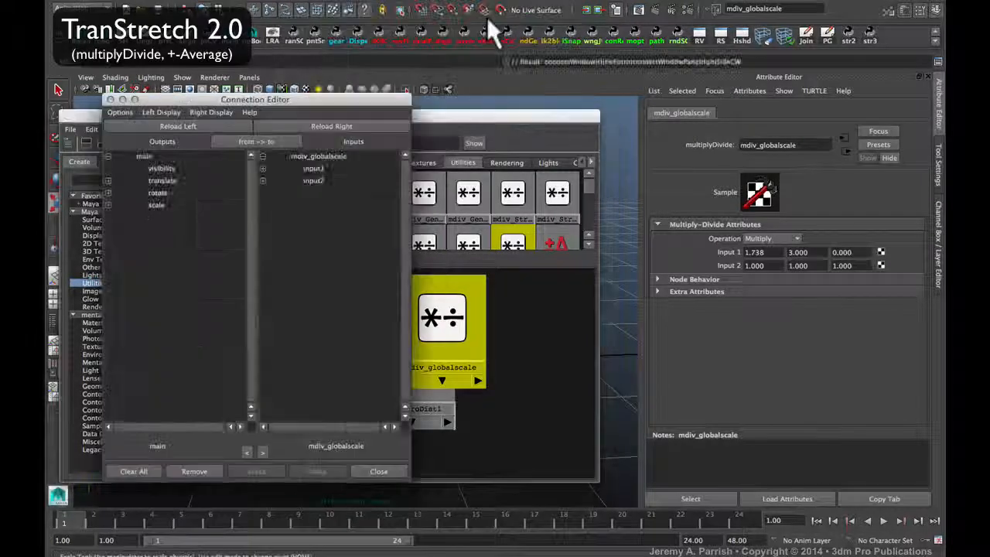
drag(315, 104, 654, 97)
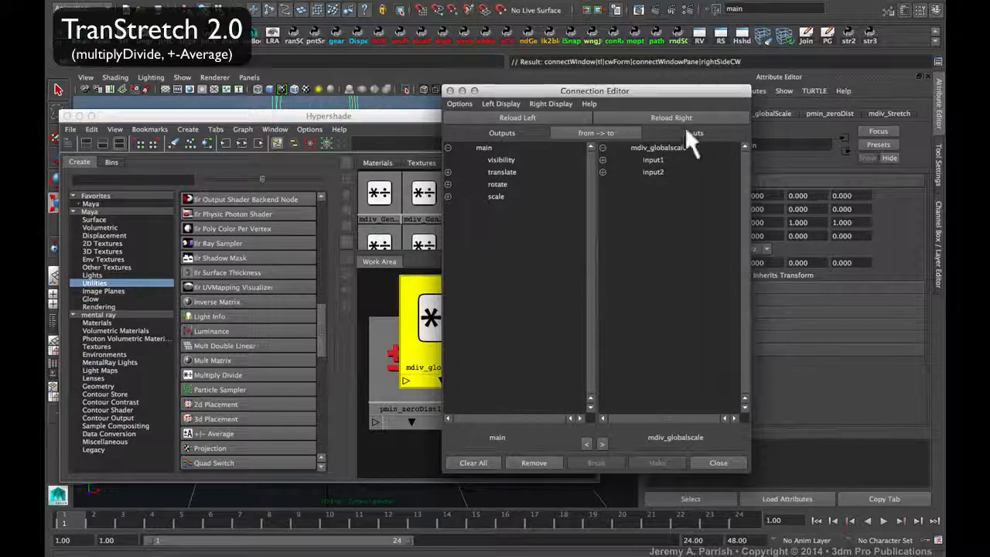
Connect main's scaleY to both input2X and input2Y of mdiv_globalscale.
click(448, 197)
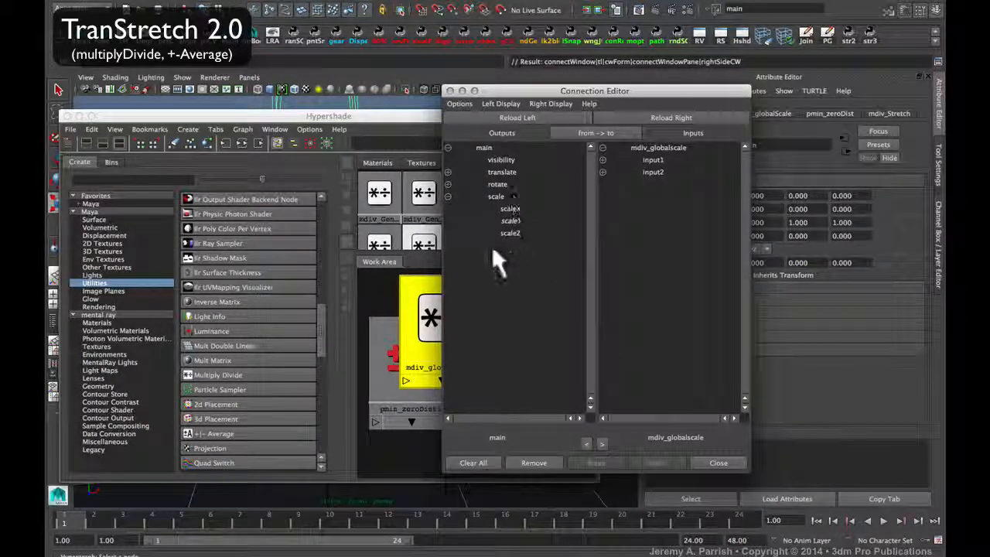
click(511, 220)
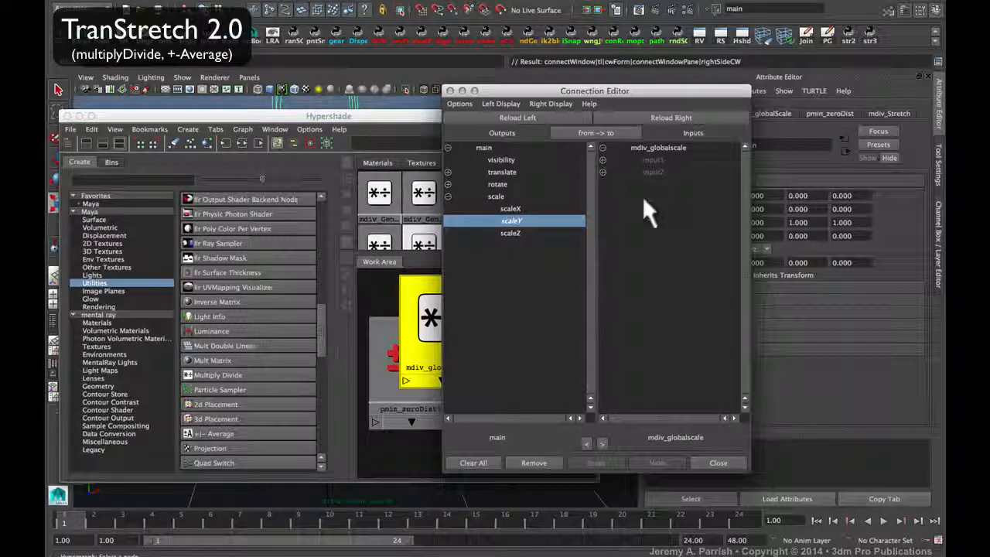
click(602, 159)
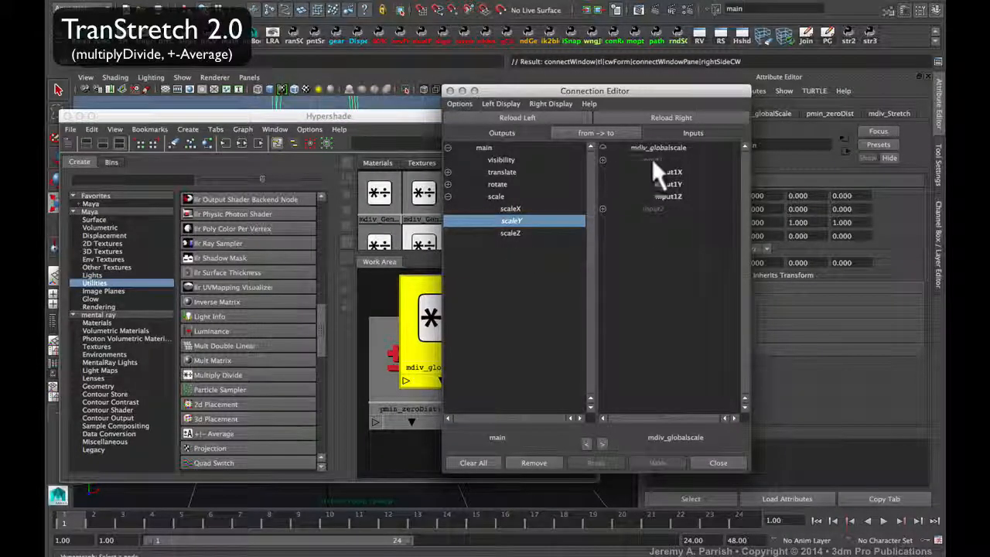
click(603, 208)
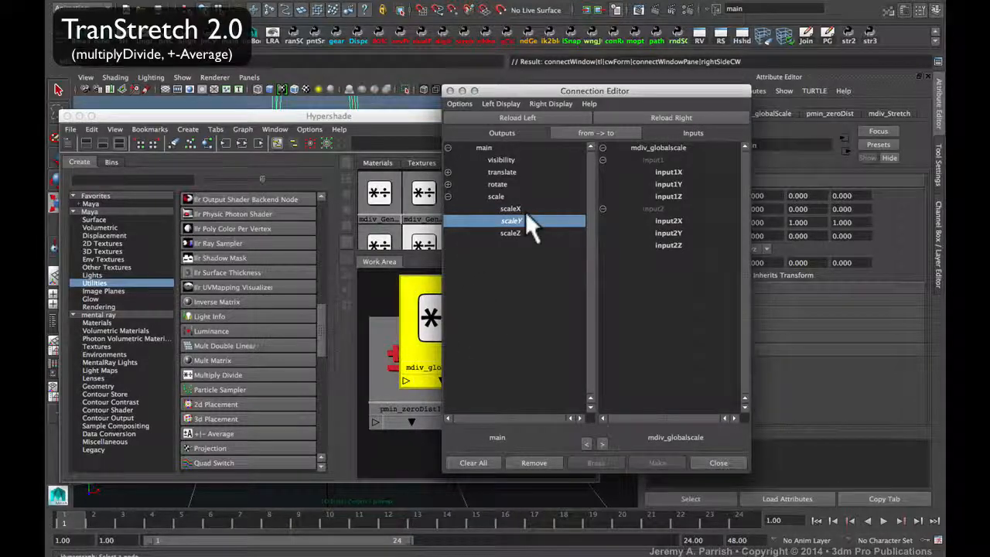
click(650, 219)
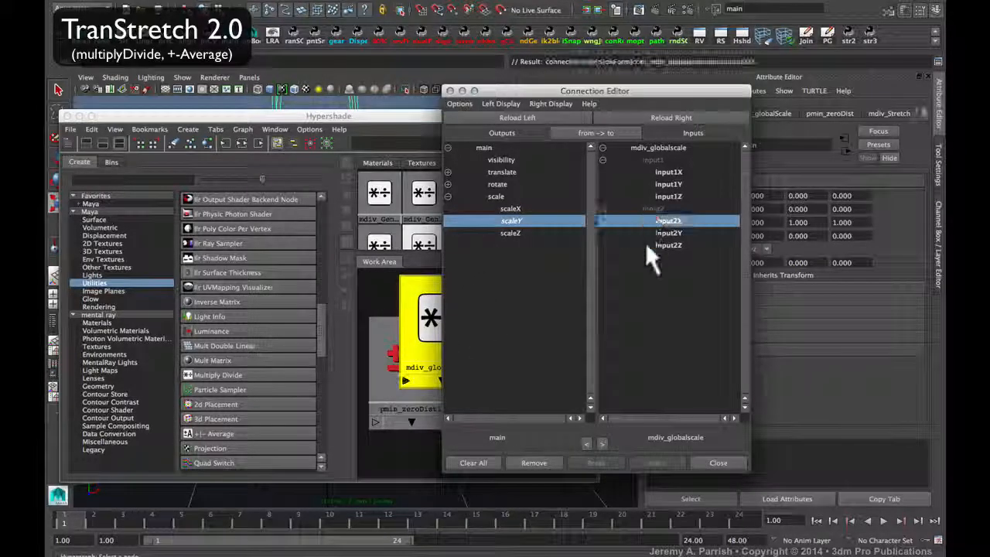
click(652, 232)
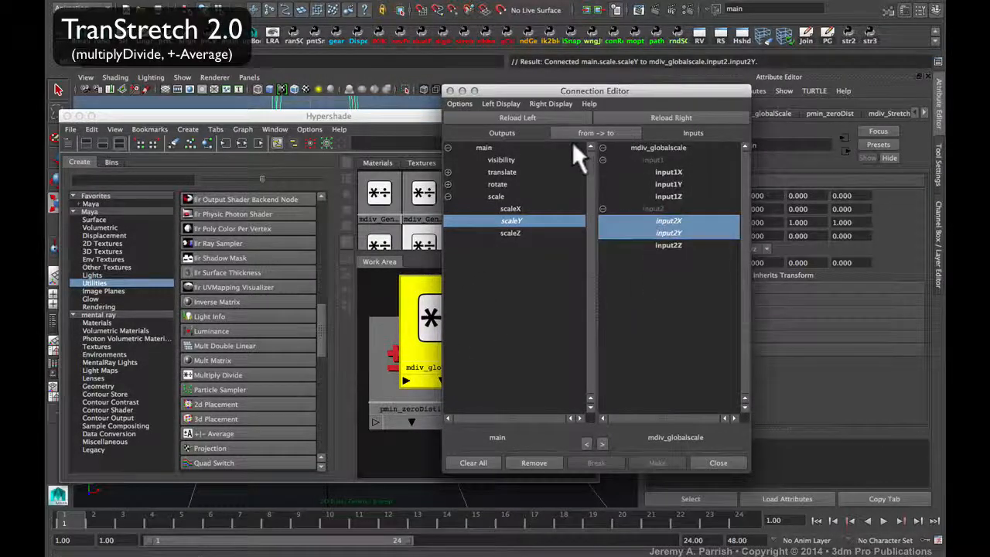
Select mdiv_globalscale and check its Input 1 and Input 2 X and Y fields in the attributes.
click(423, 321)
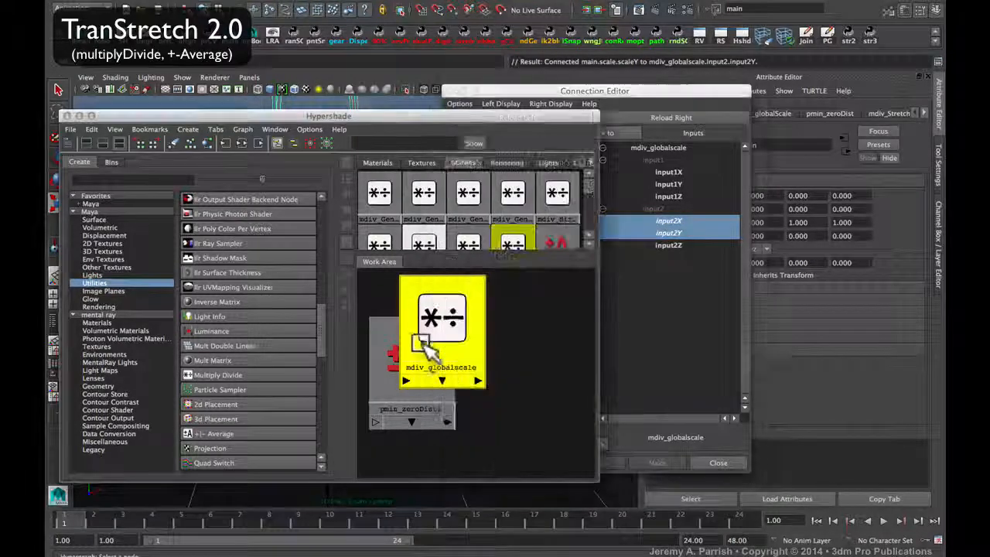
drag(688, 92, 547, 94)
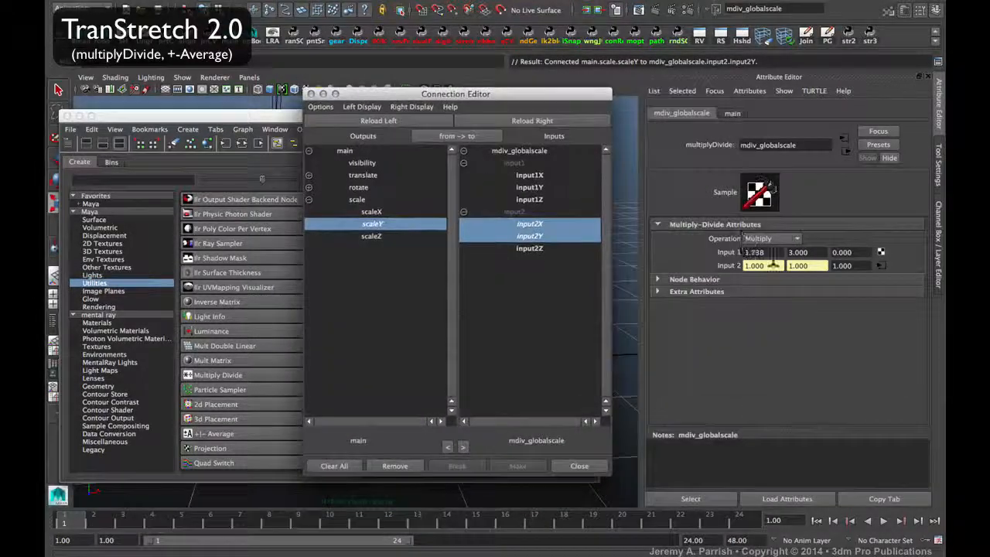
click(768, 266)
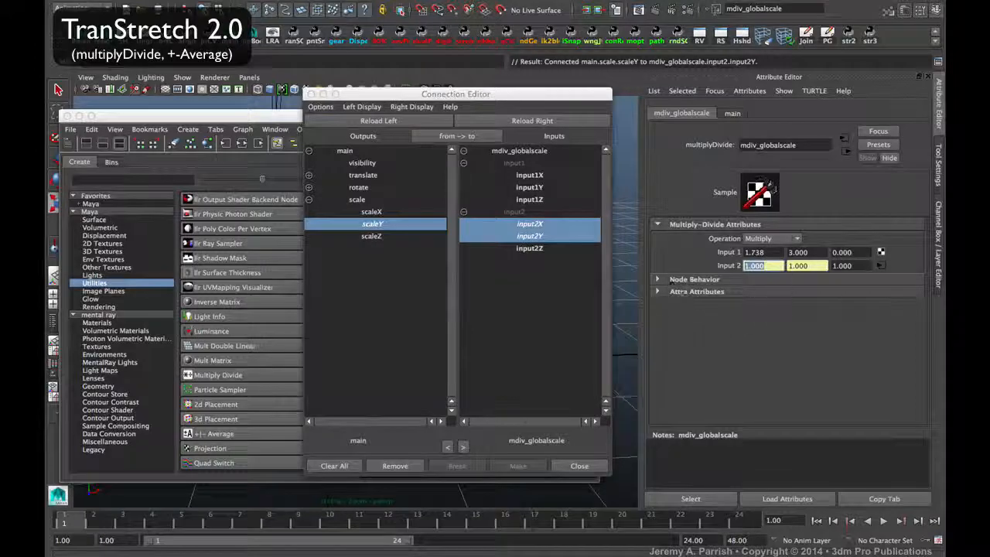
drag(762, 254, 681, 275)
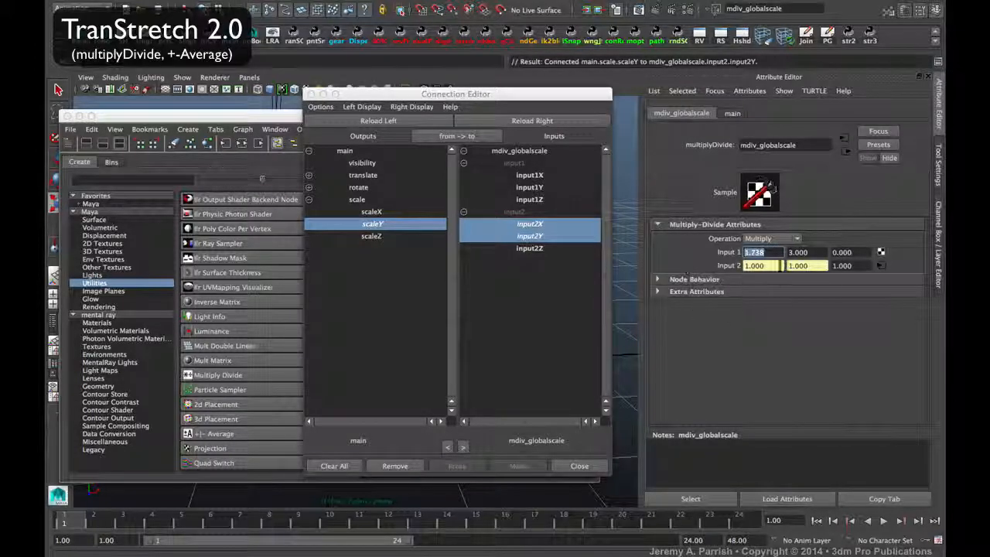
drag(816, 255, 745, 252)
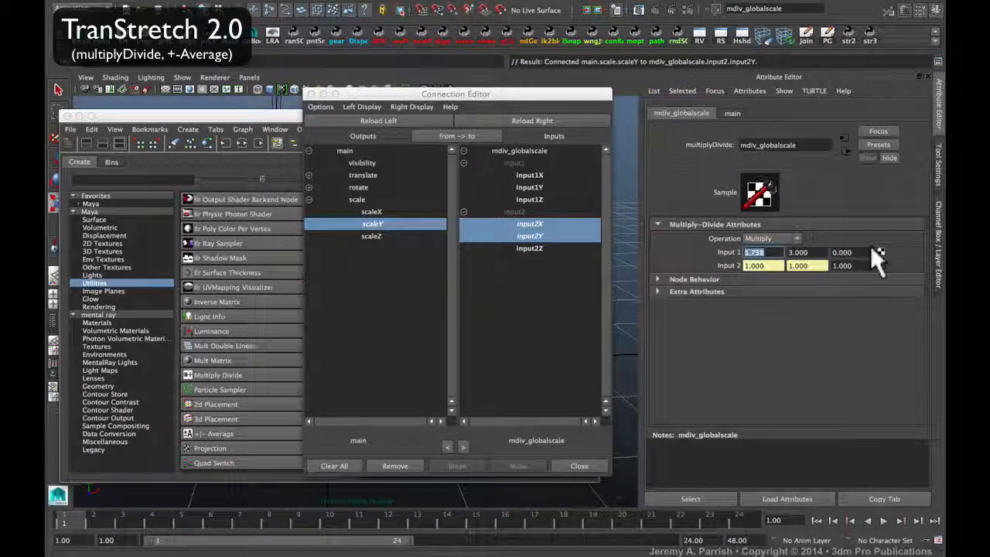
Set mdiv_globalscale's Input 1 X to -1.738 and load the node as the Connection Editor's output side.
drag(813, 252, 796, 253)
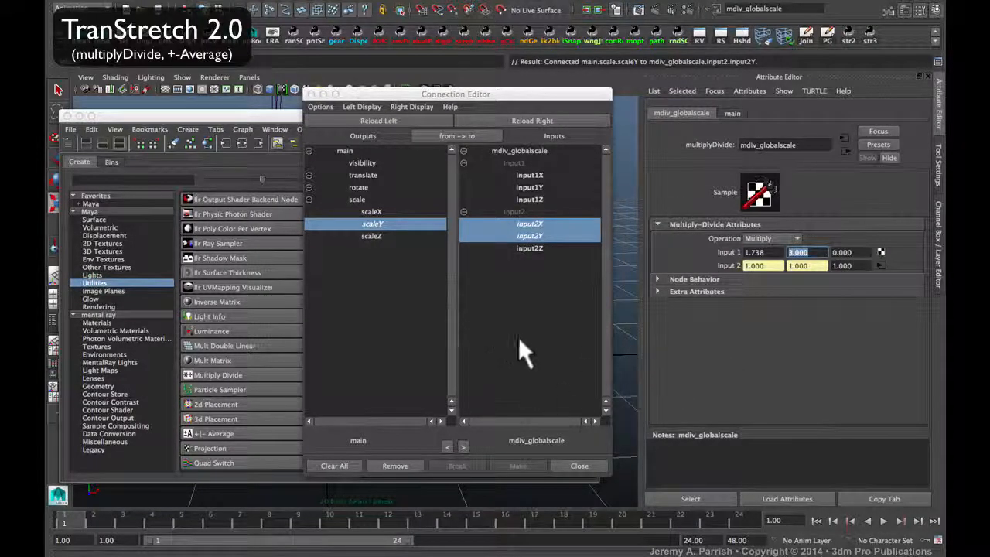
click(774, 252)
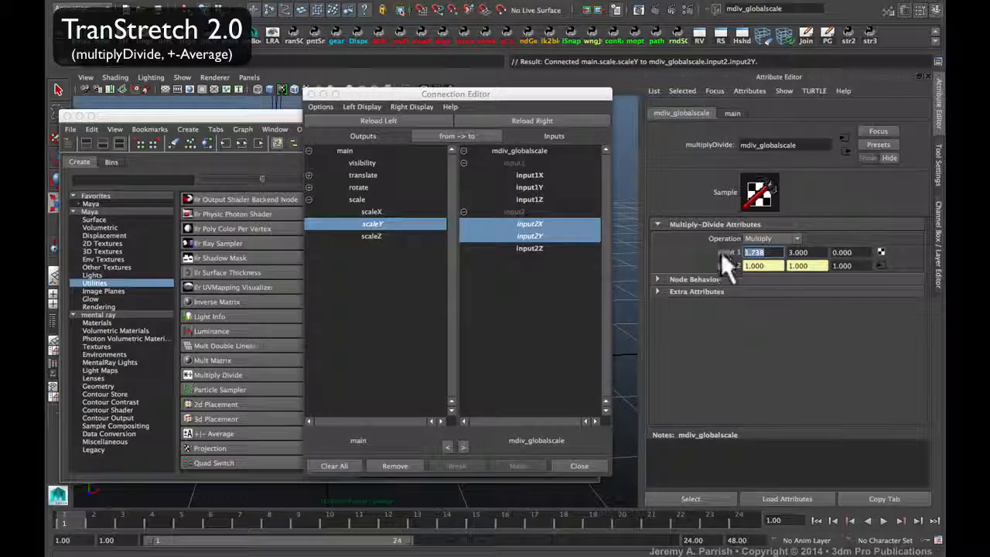
click(772, 253)
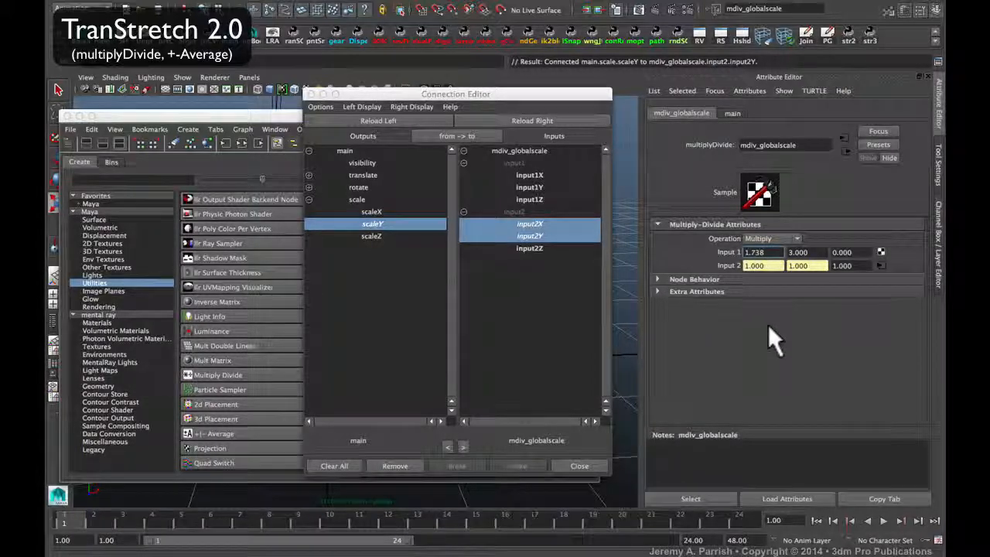
text(-)
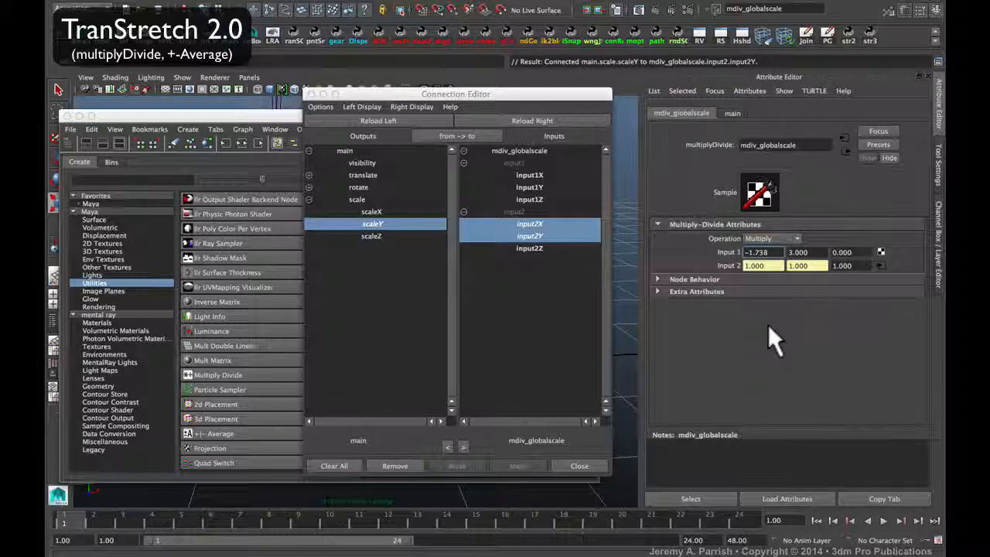
key(Return)
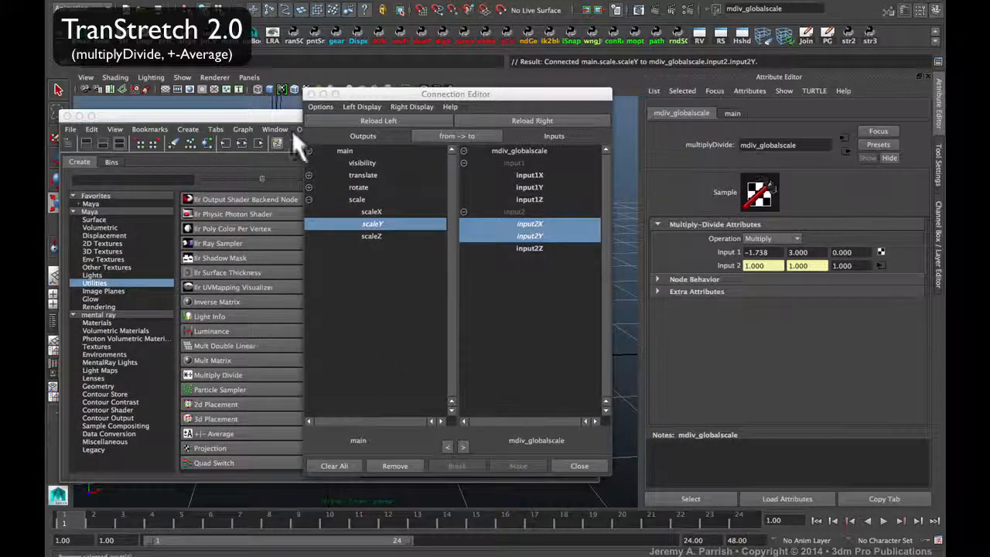
click(363, 118)
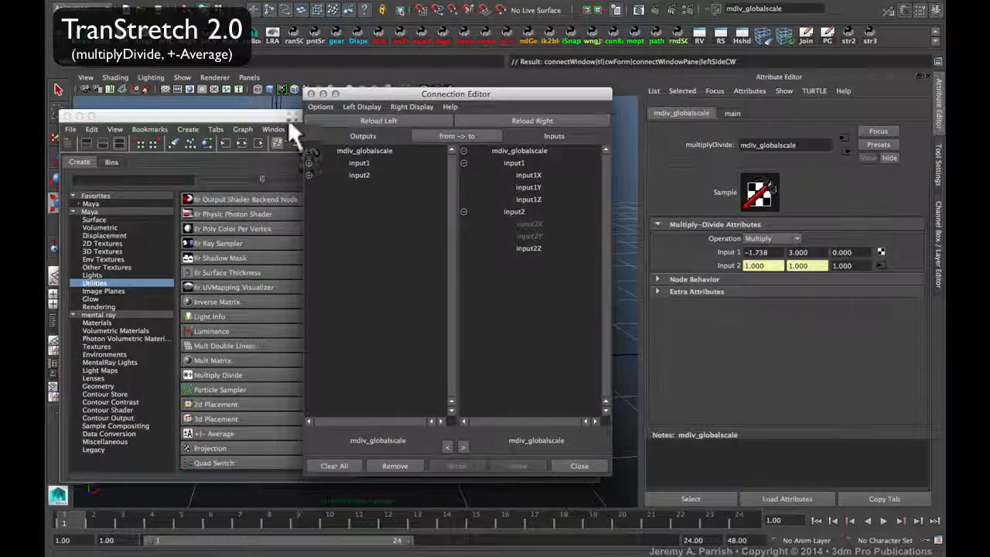
Select the pmin_zeroDist1 node in the Hypershade work area and add two Input 3D items to it.
drag(272, 117, 261, 134)
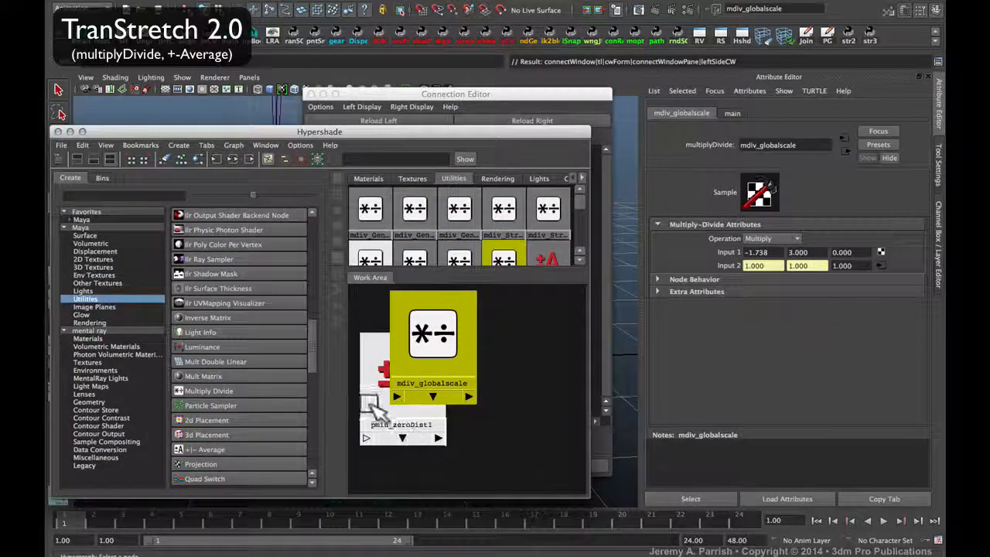
drag(381, 402, 497, 402)
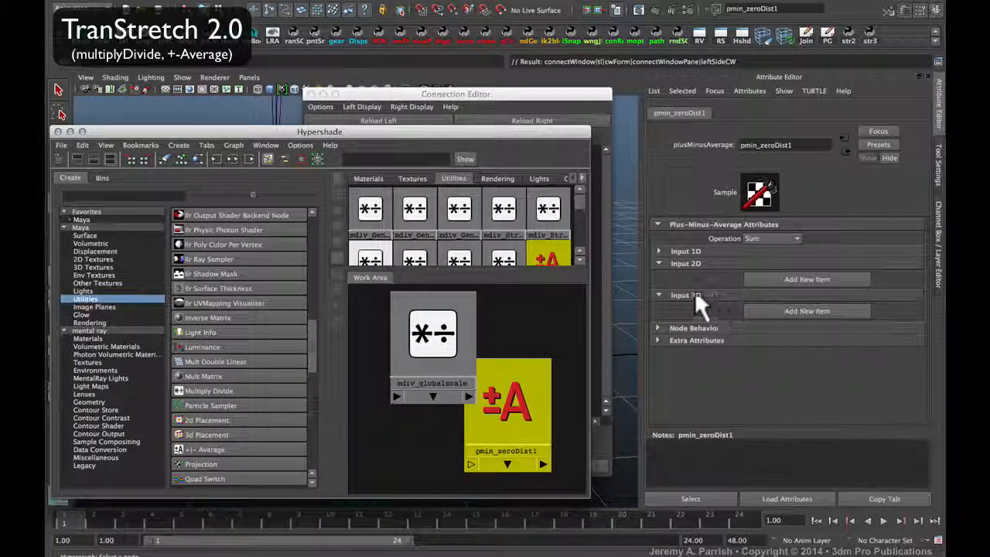
click(757, 310)
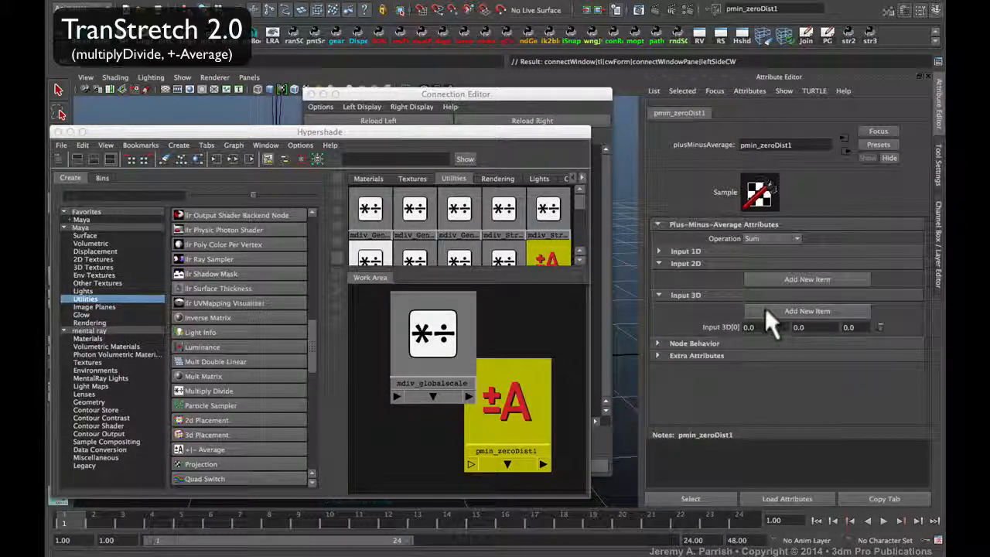
click(765, 309)
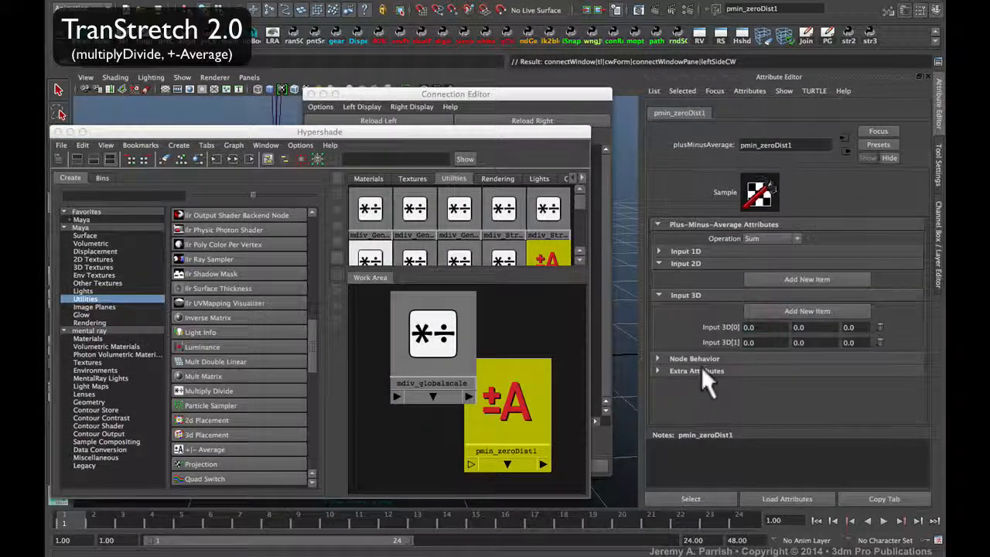
click(772, 326)
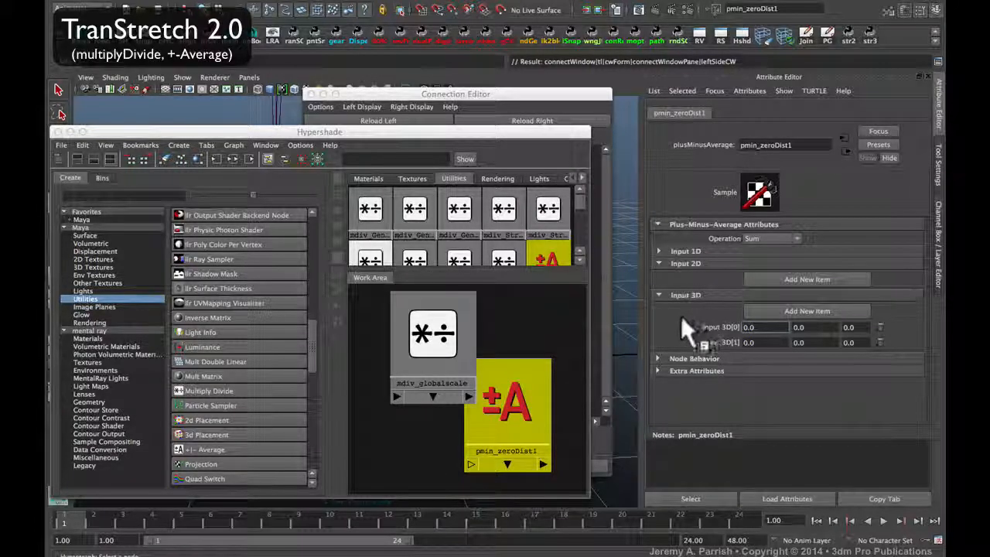
click(758, 342)
click(755, 328)
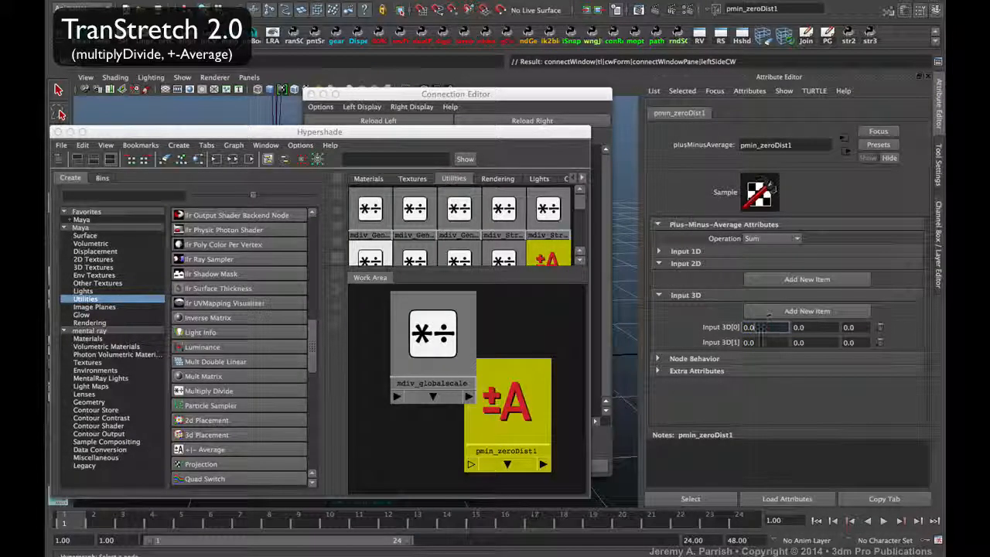
click(749, 342)
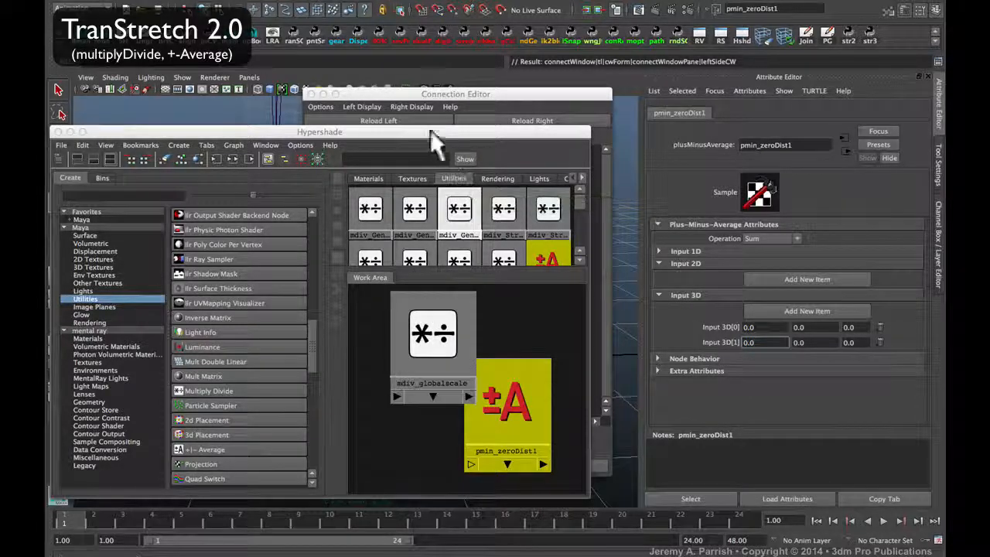
Load pmin_zeroDist1 as the Connection Editor's input side and reveal mdiv_globalscale's hidden output channels.
drag(425, 132, 134, 120)
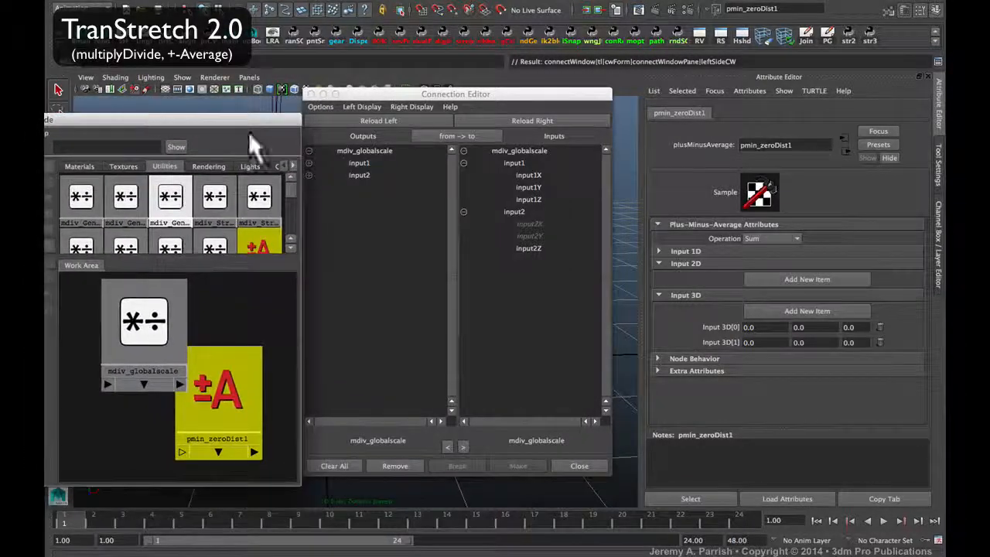
click(532, 121)
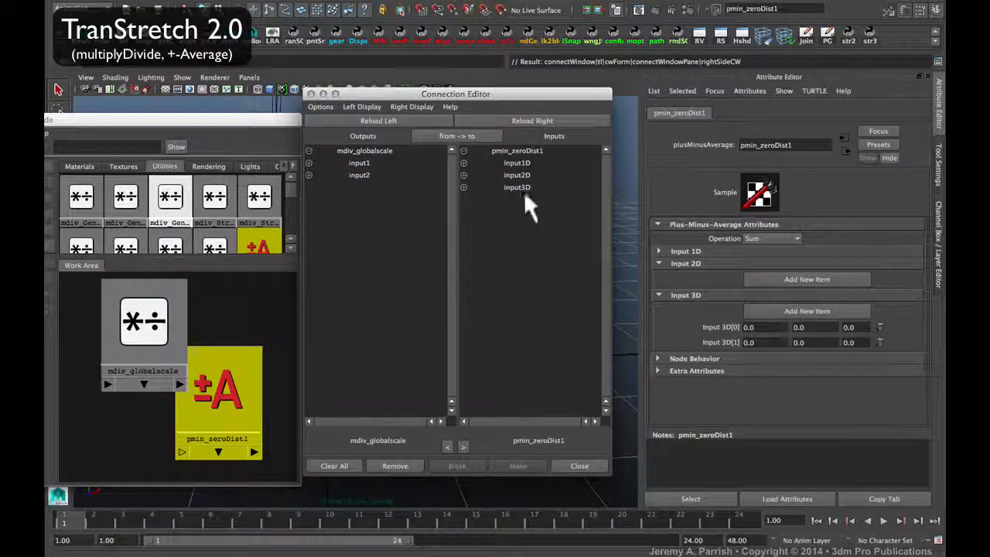
click(356, 108)
click(362, 178)
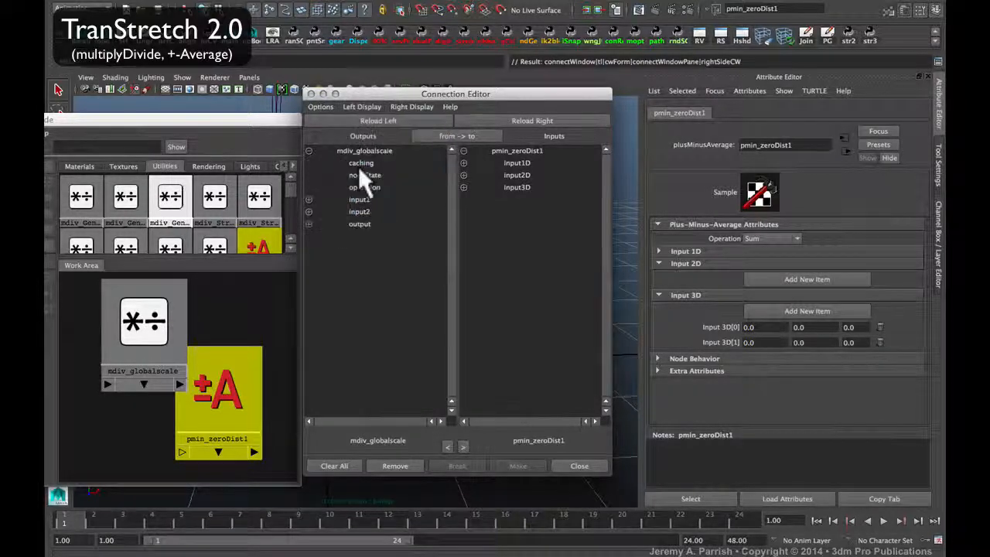
click(308, 223)
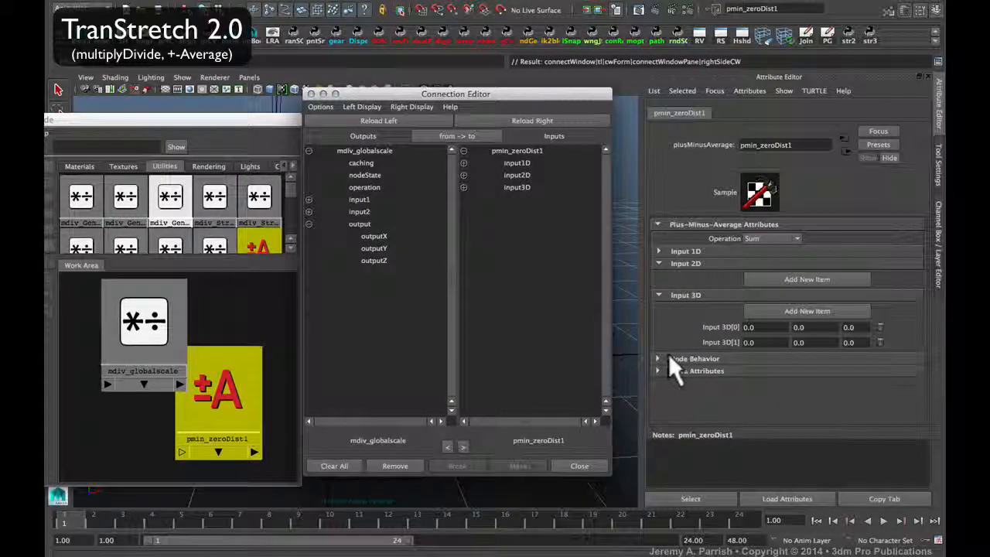
Connect mdiv_globalscale's outputX to input3D[0].input3Dx of pmin_zeroDist1.
click(758, 342)
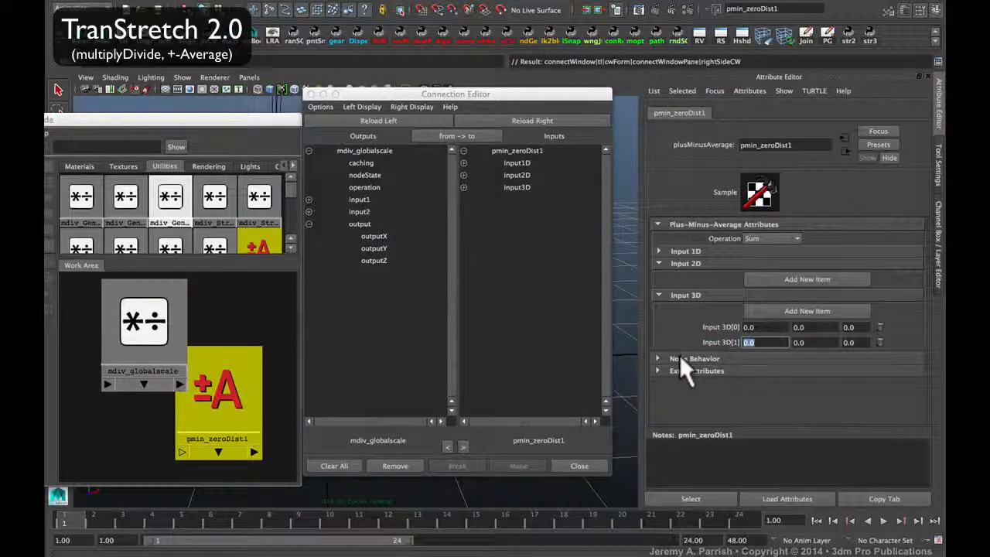
click(767, 326)
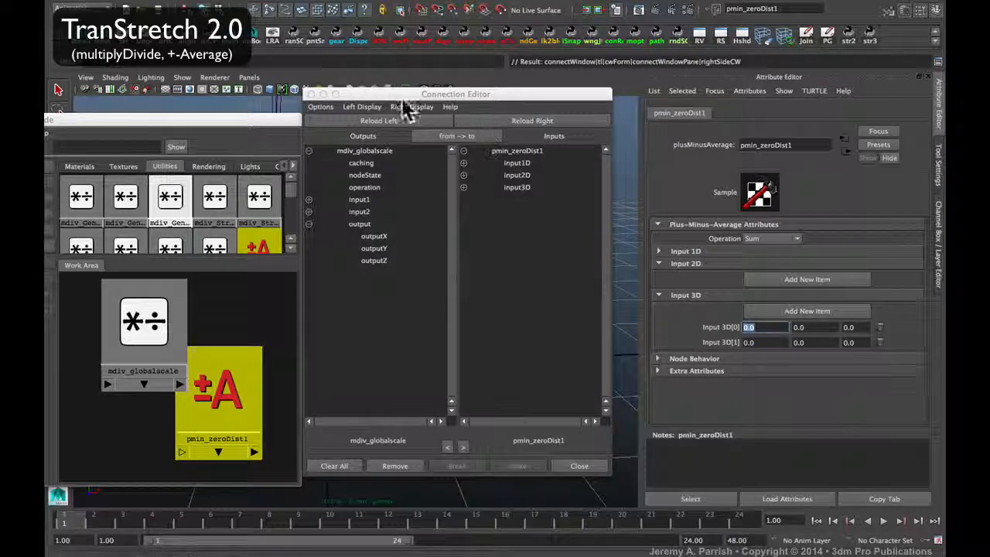
drag(389, 93, 391, 134)
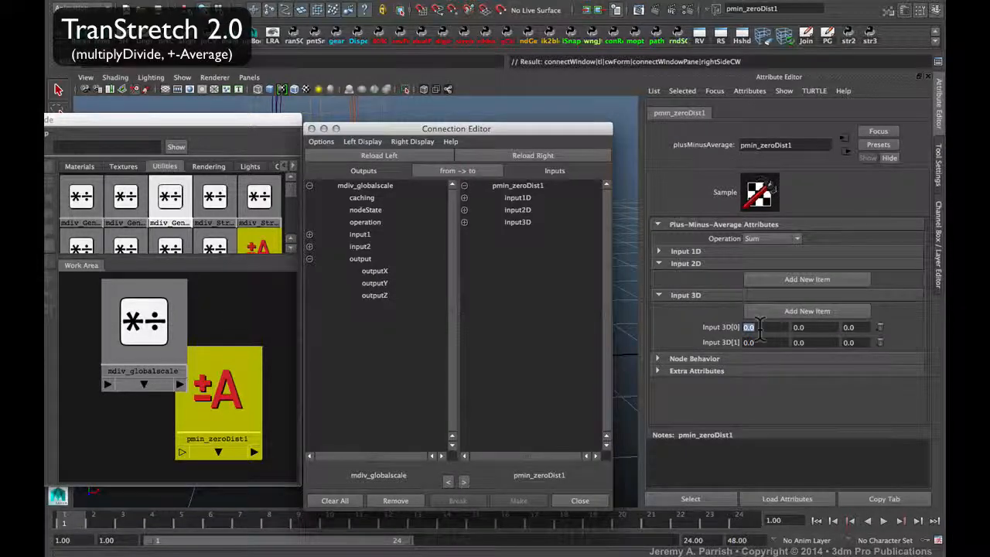
click(766, 327)
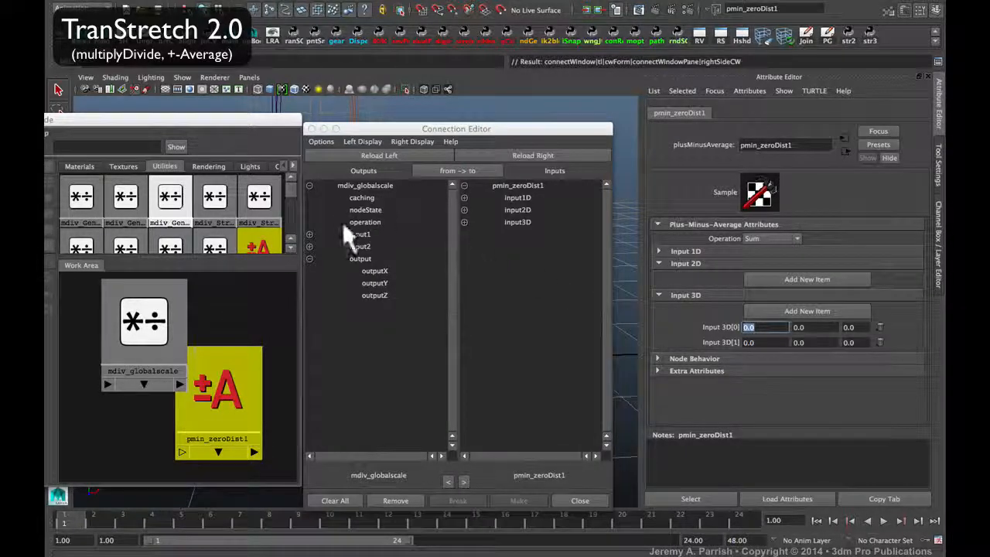
click(363, 269)
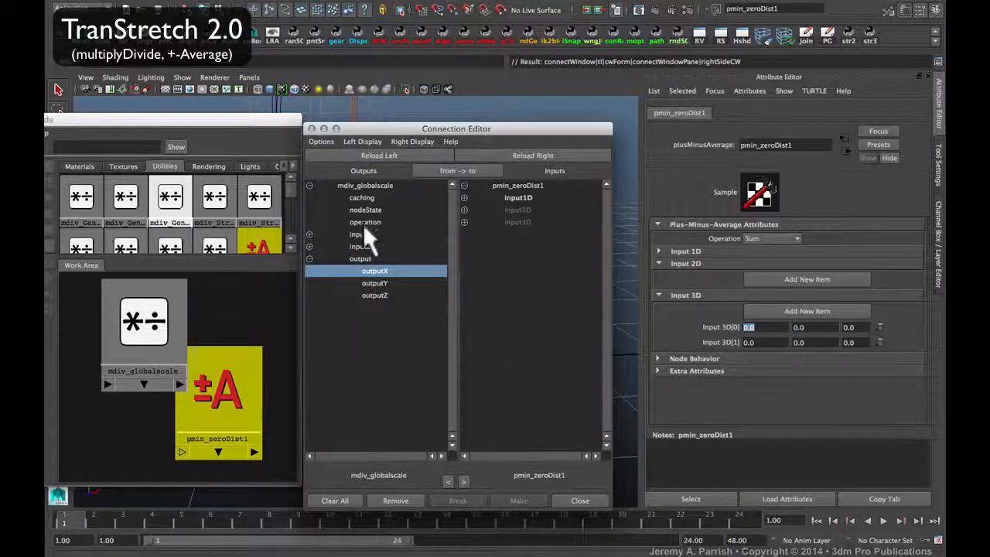
middle_drag(364, 269, 477, 224)
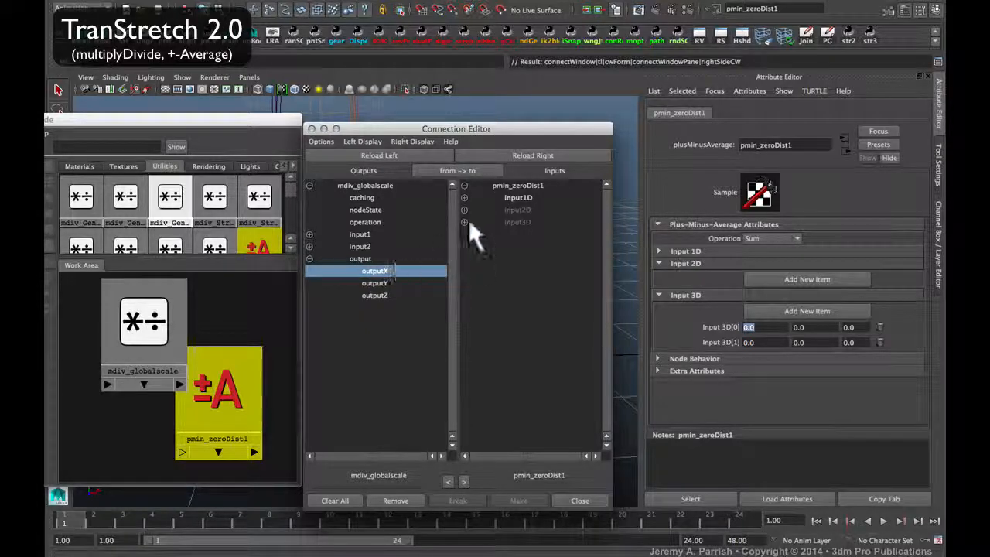
click(464, 222)
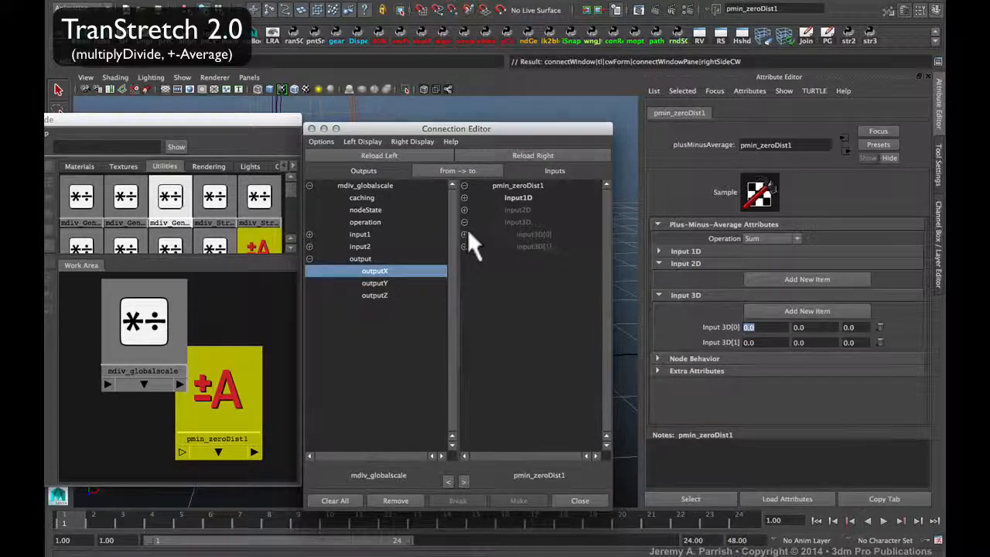
click(463, 233)
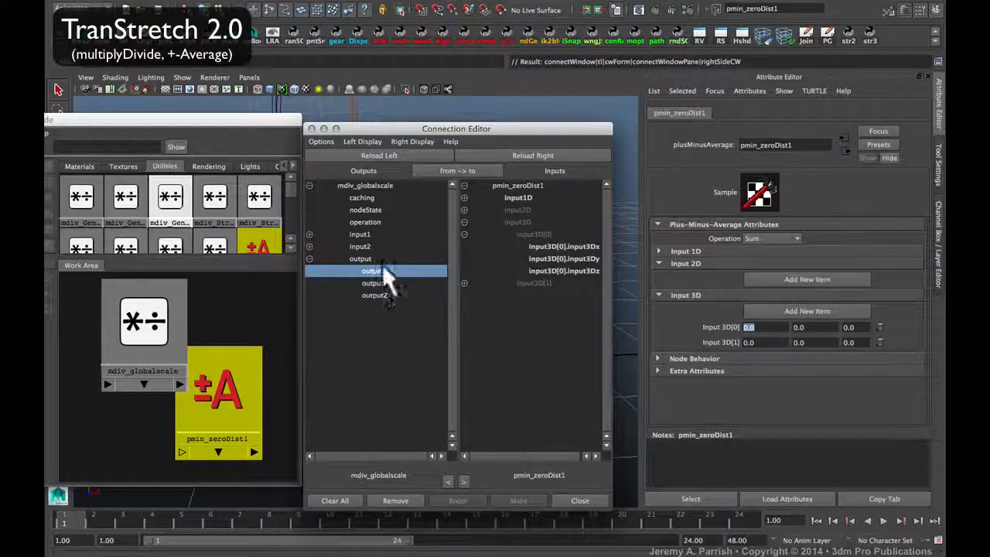
click(544, 246)
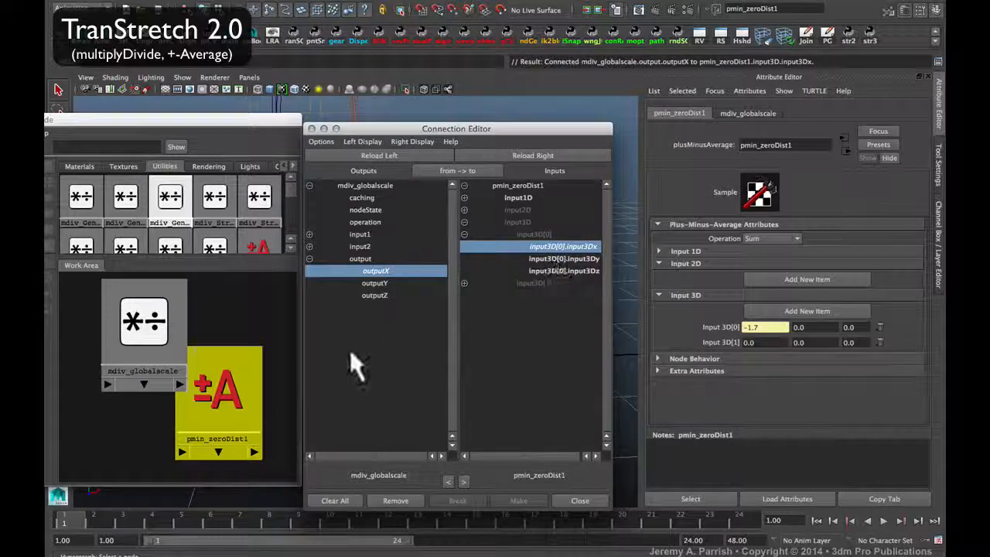
Select the shape node distanceDimensionShape1 of the distance measurement along the left arm.
drag(208, 124, 133, 103)
drag(411, 131, 517, 94)
alt+drag(302, 197, 320, 260)
alt+drag(361, 302, 332, 237)
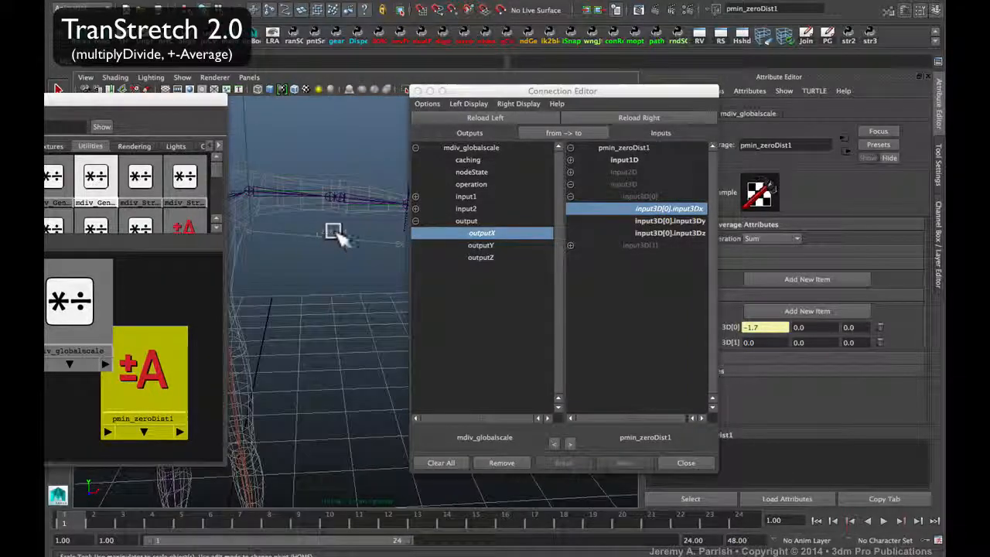
click(335, 231)
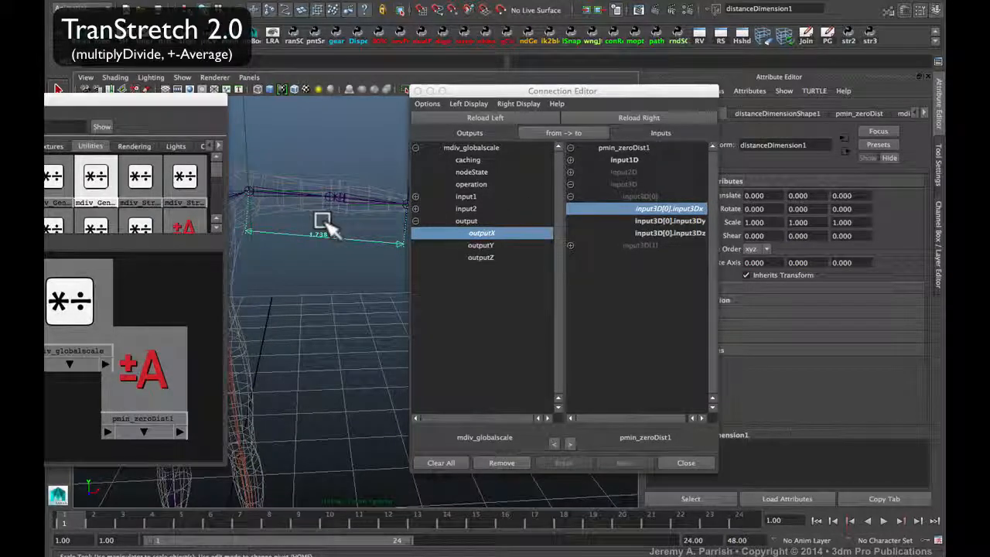
click(325, 224)
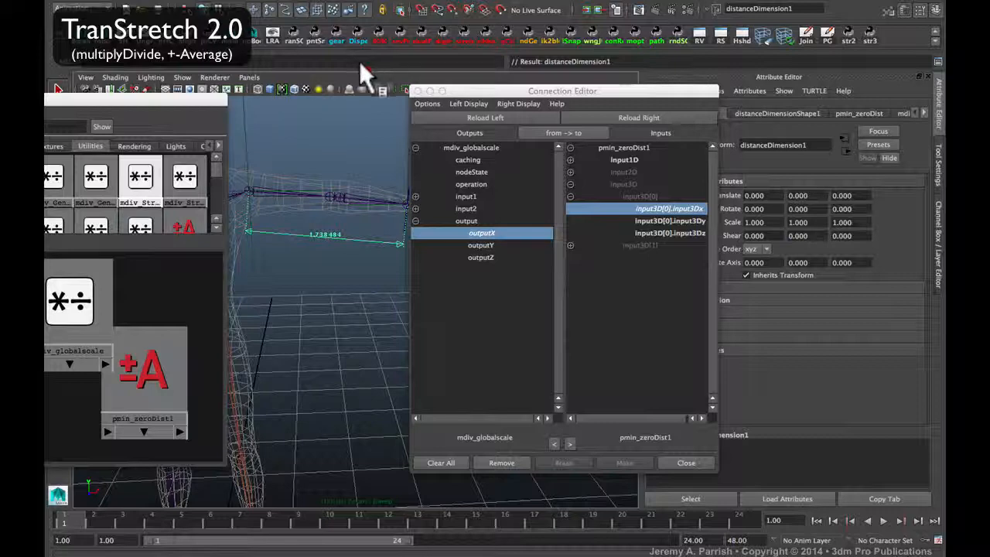
key(Down)
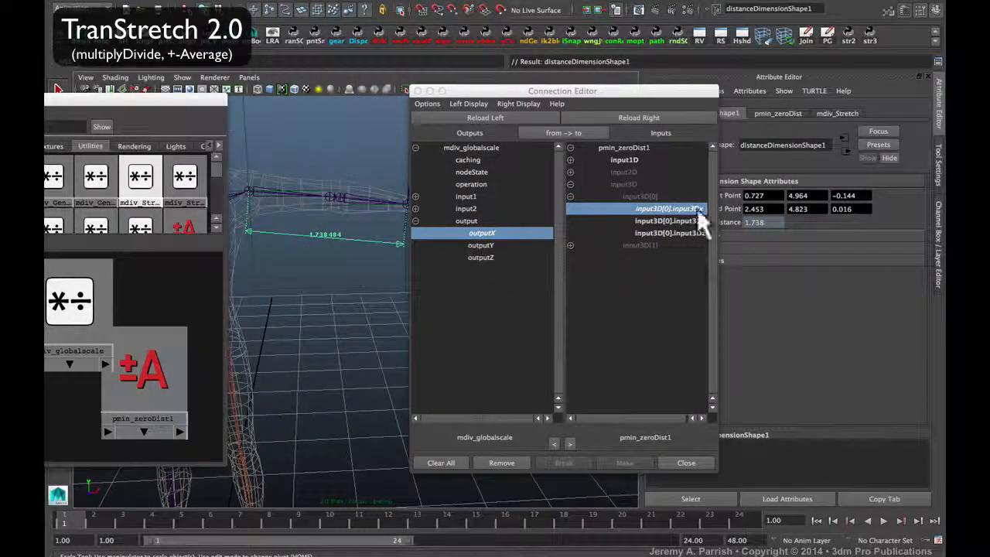
drag(627, 101, 538, 98)
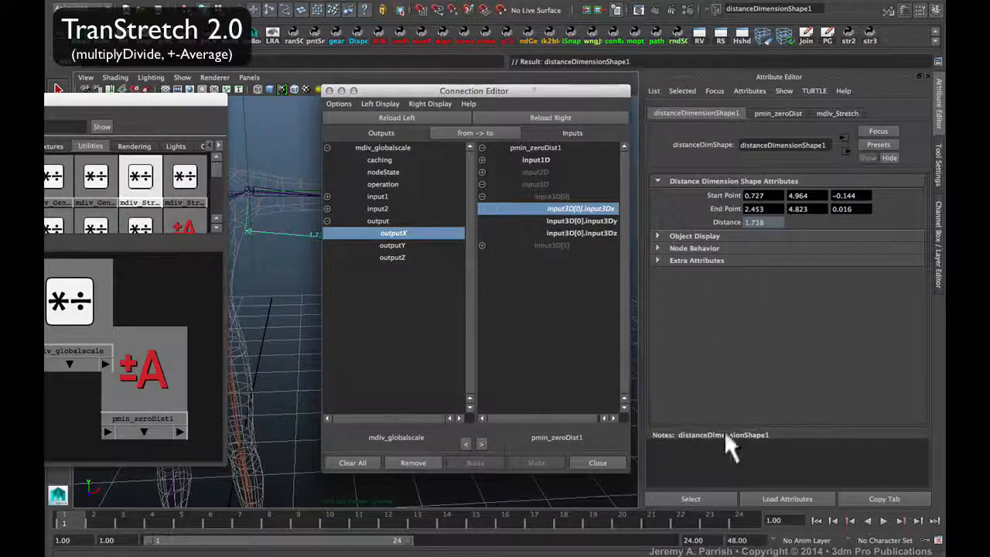
click(691, 496)
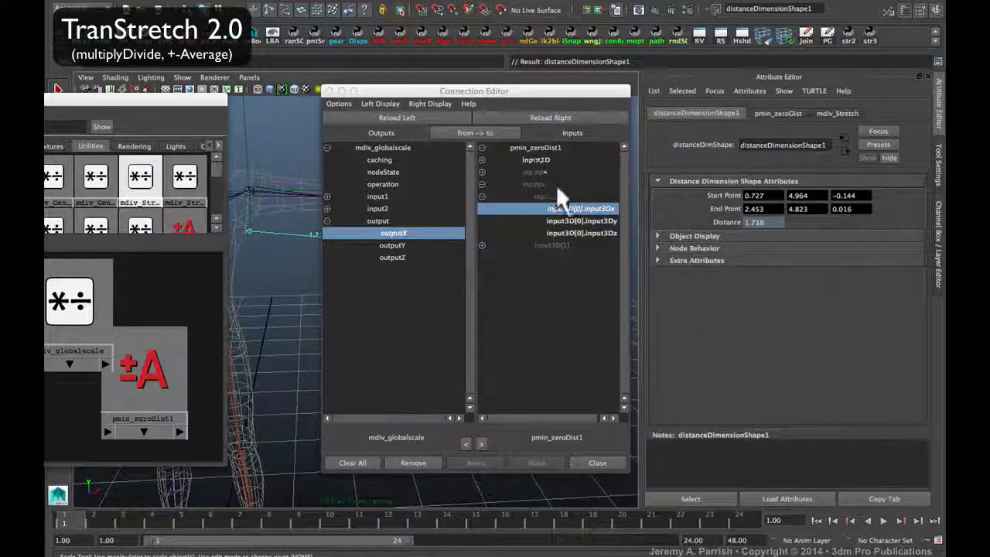
Load distanceDimensionShape1 as the Connection Editor's output side and connect its distance to input3D[1].input3Dx of pmin_zeroDist1.
click(370, 112)
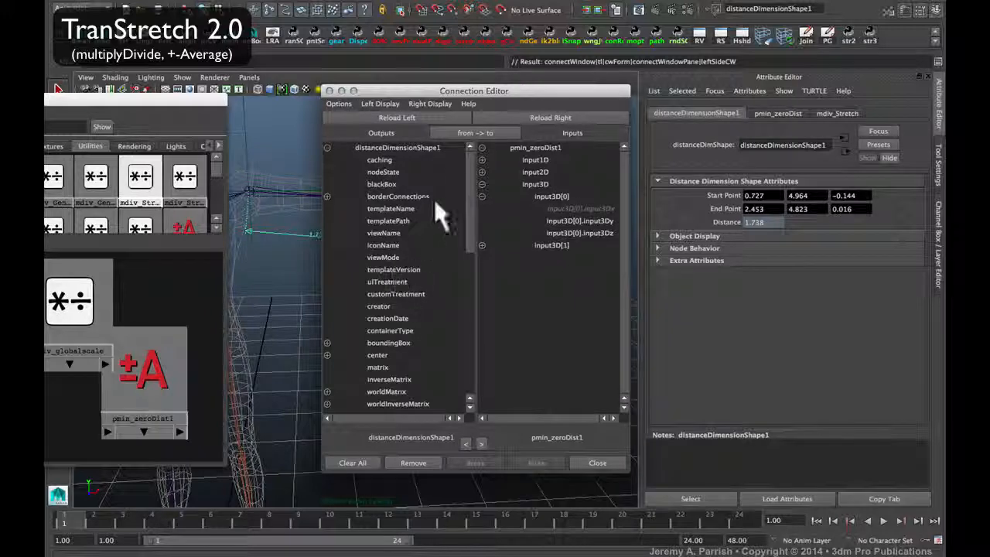
drag(467, 163, 462, 357)
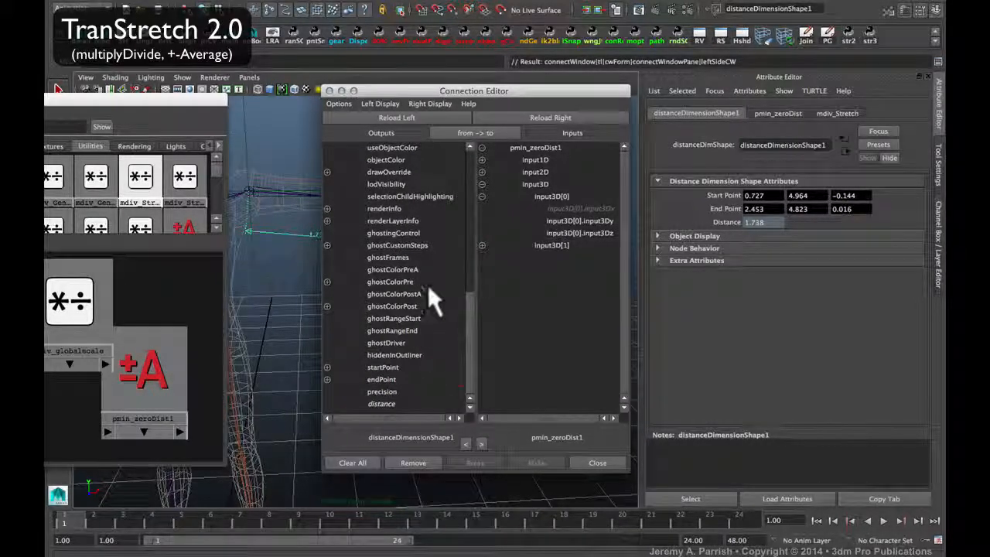
click(379, 403)
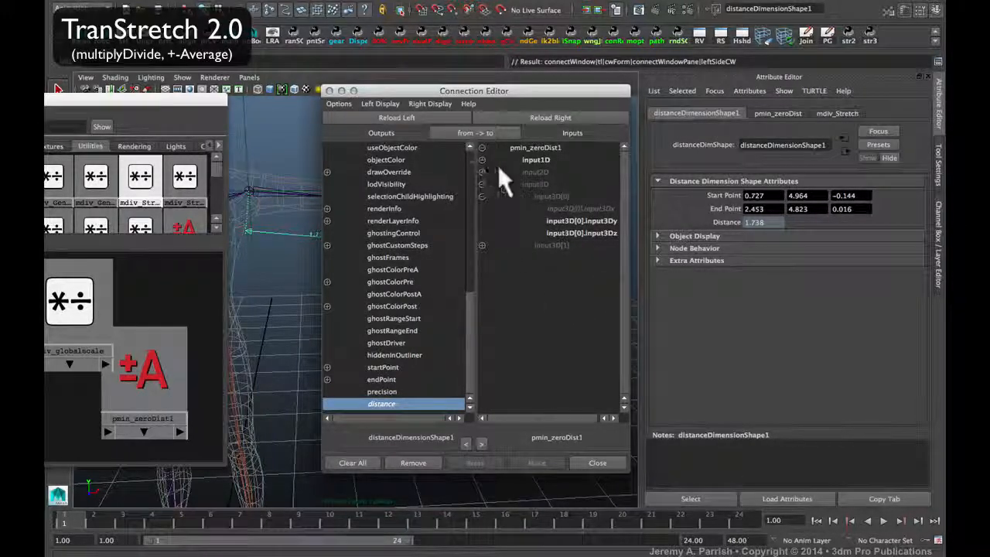
click(480, 243)
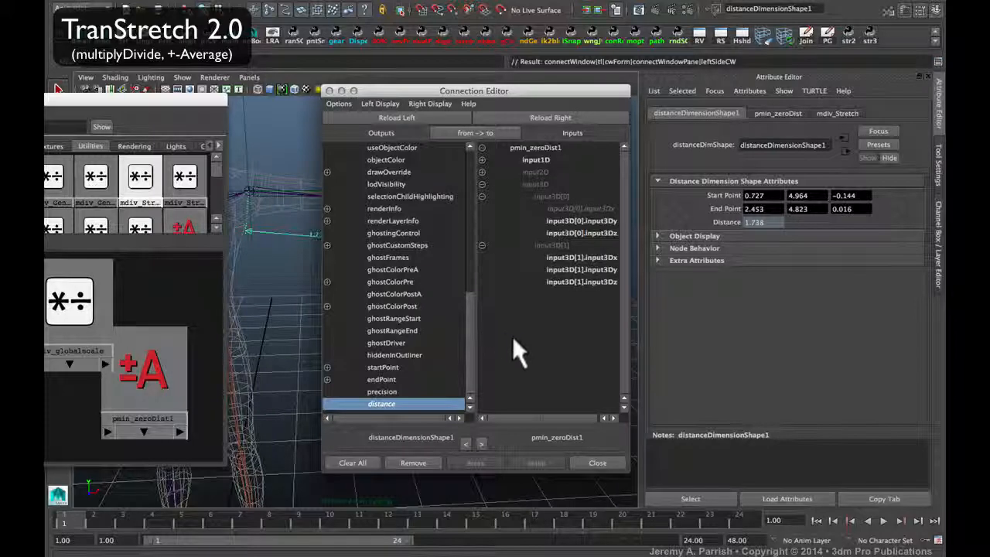
click(580, 255)
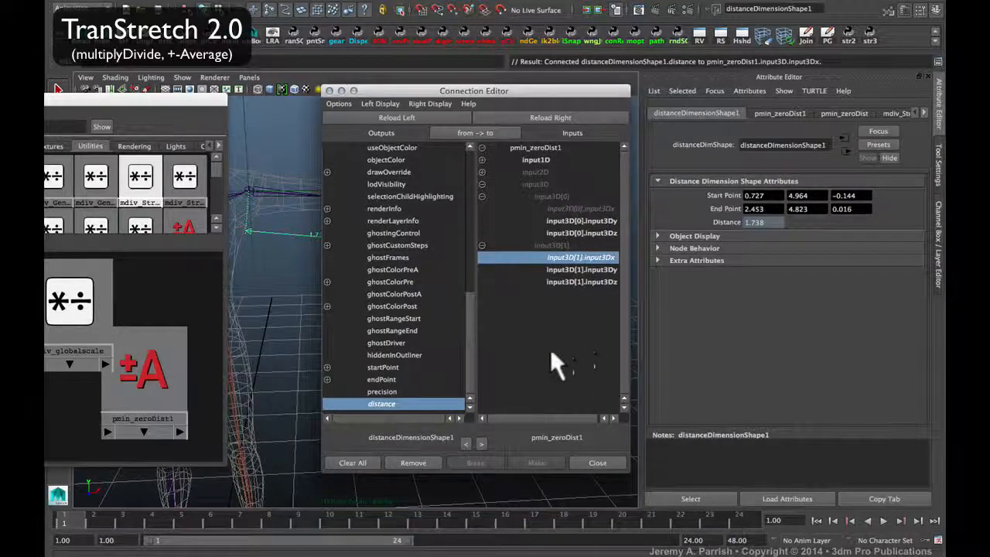
Check the input values of pmin_zeroDist1 and mdiv_globalscale, and close the Connection Editor.
click(174, 364)
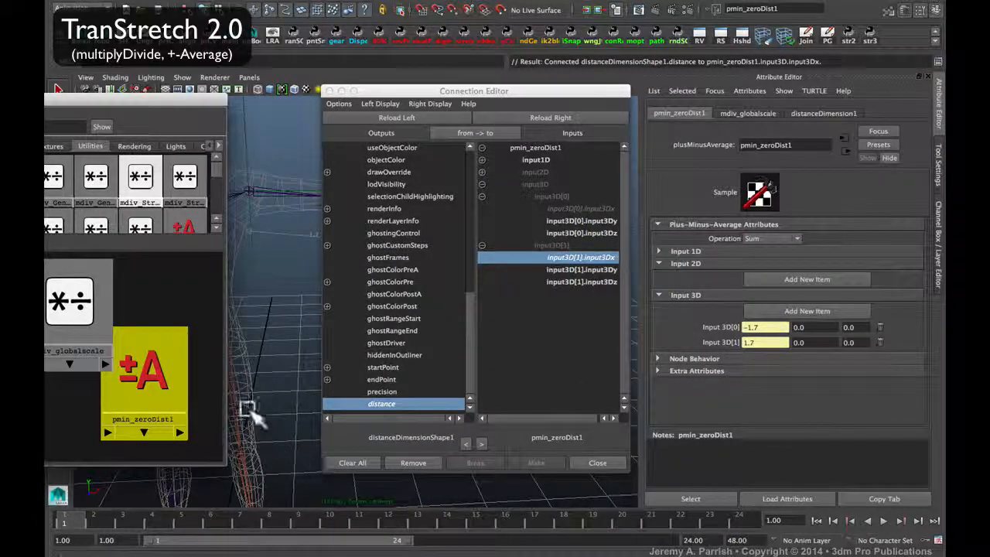
click(72, 293)
middle_drag(148, 358, 127, 380)
middle_drag(130, 384, 93, 319)
middle_drag(90, 315, 138, 377)
click(598, 462)
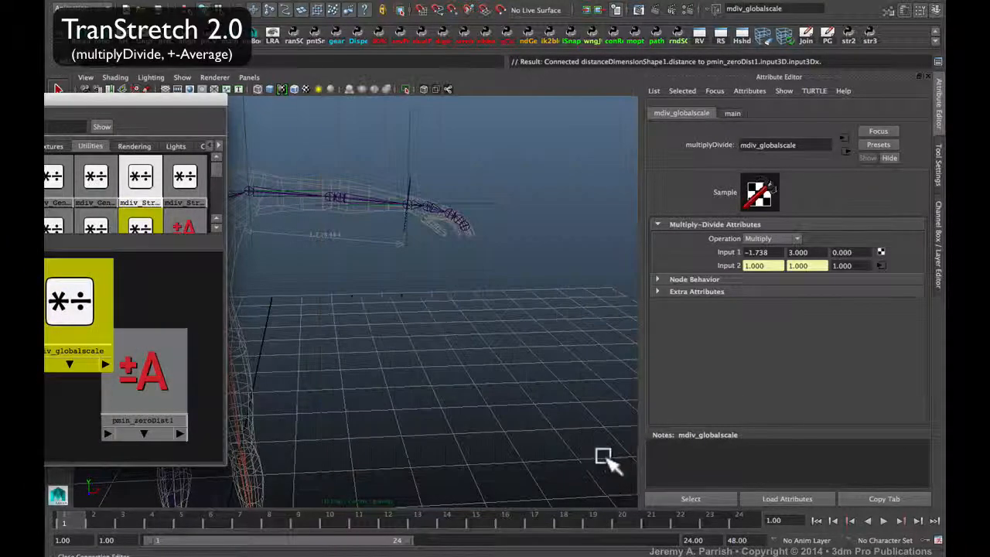
Add the existing mdiv_Stretch node to the Hypershade work area, space out mdiv_globalscale and pmin_zeroDist1 around it, and select mdiv_Stretch.
alt+right_drag(556, 352, 439, 314)
alt+middle_drag(439, 313, 523, 366)
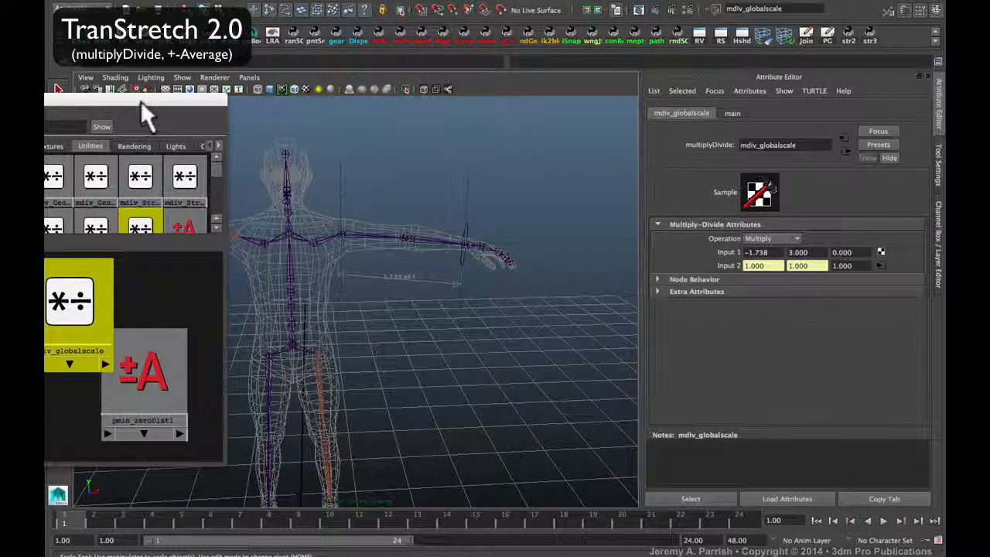
drag(140, 101, 871, 123)
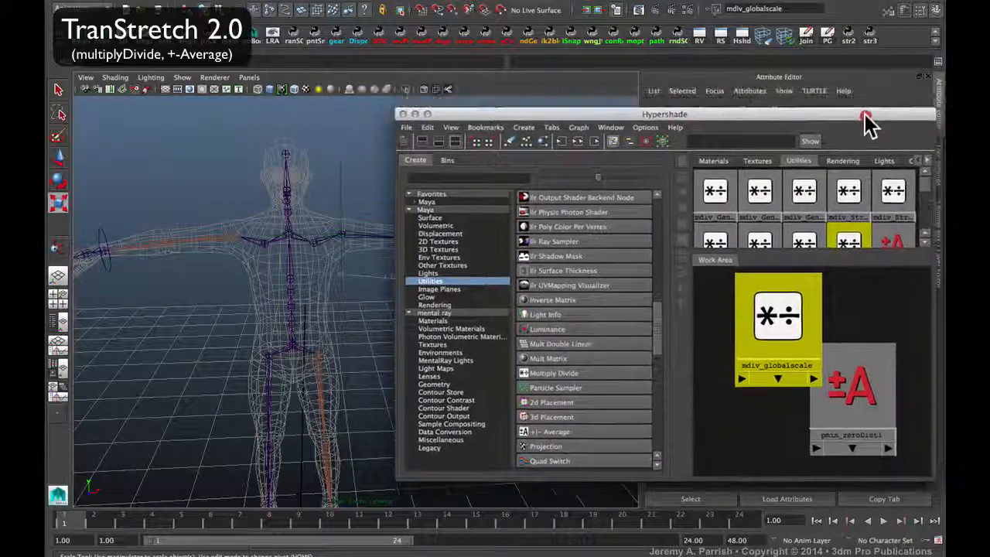
mouse_move(276, 293)
alt+mouse_down()
mouse_move(248, 303)
mouse_move(232, 261)
mouse_move(262, 295)
alt+mouse_up()
alt+right_drag(242, 255, 261, 281)
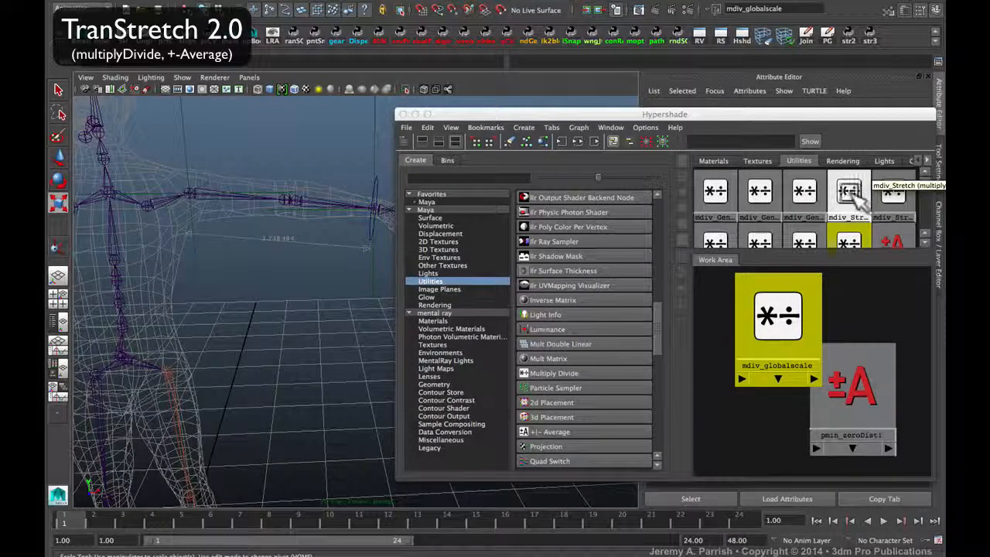
middle_drag(853, 196, 865, 334)
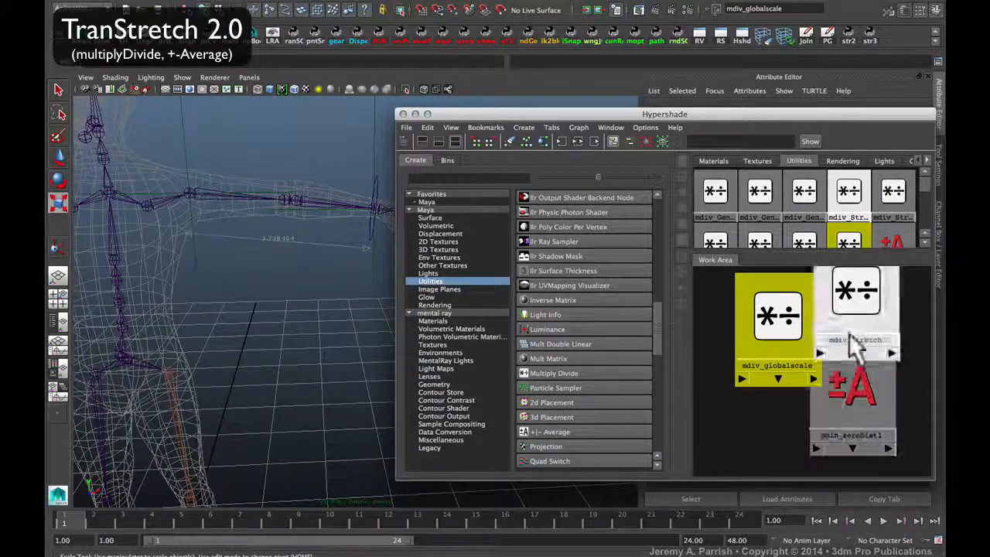
drag(796, 321, 745, 377)
middle_drag(747, 380, 838, 380)
drag(849, 393, 879, 444)
click(854, 291)
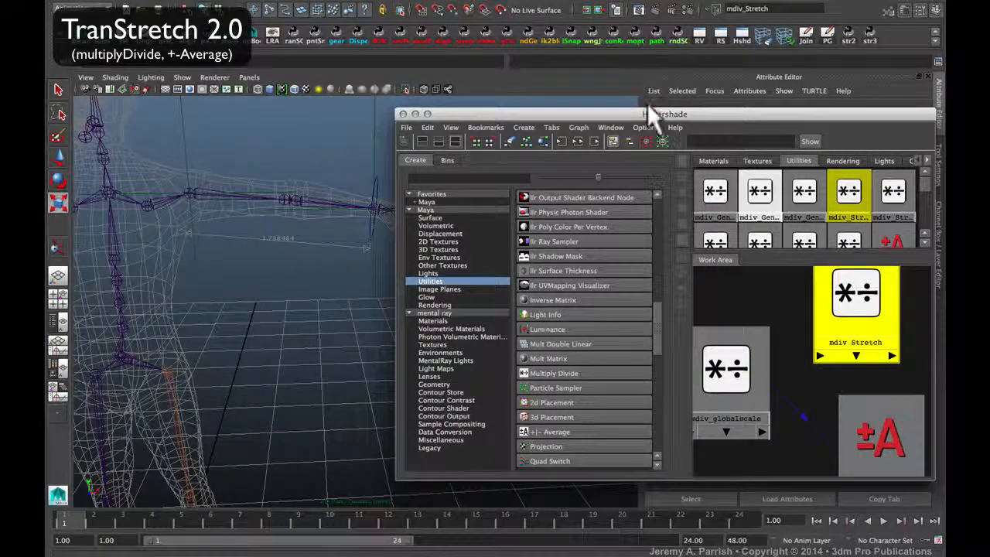
drag(648, 115, 338, 119)
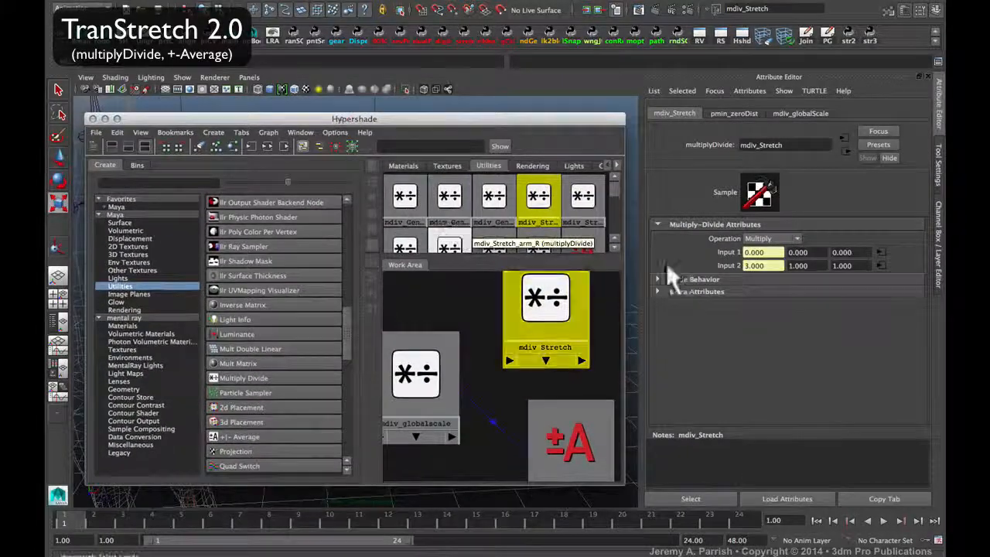
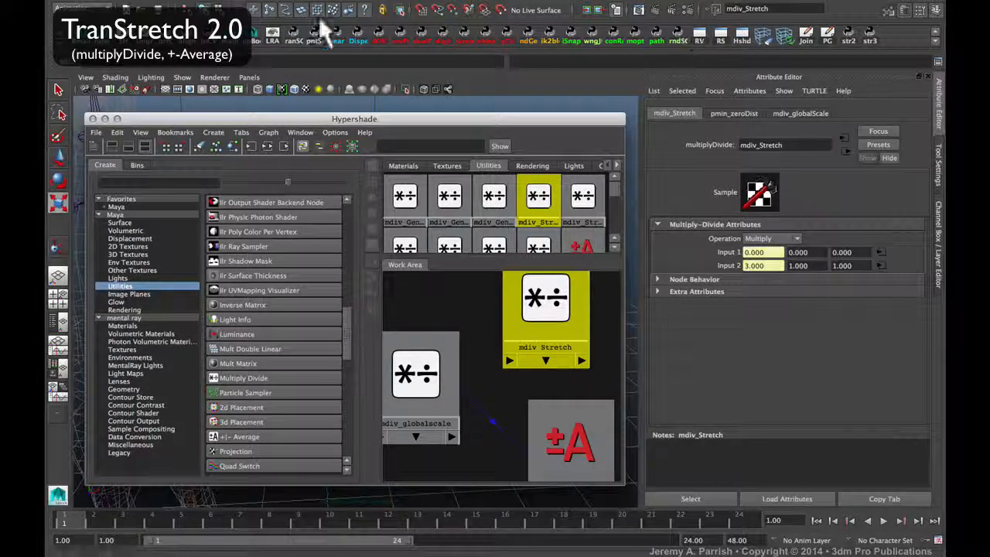
Open the Connection Editor with mdiv_Stretch loaded as the input side, keeping the Hypershade nodes accessible beside it.
click(302, 1)
mouse_move(301, 2)
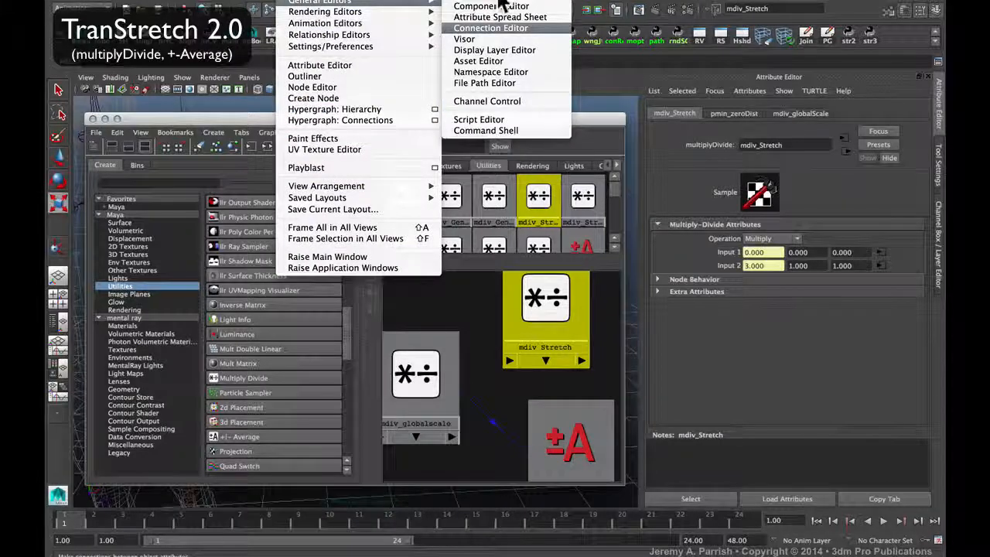
click(499, 26)
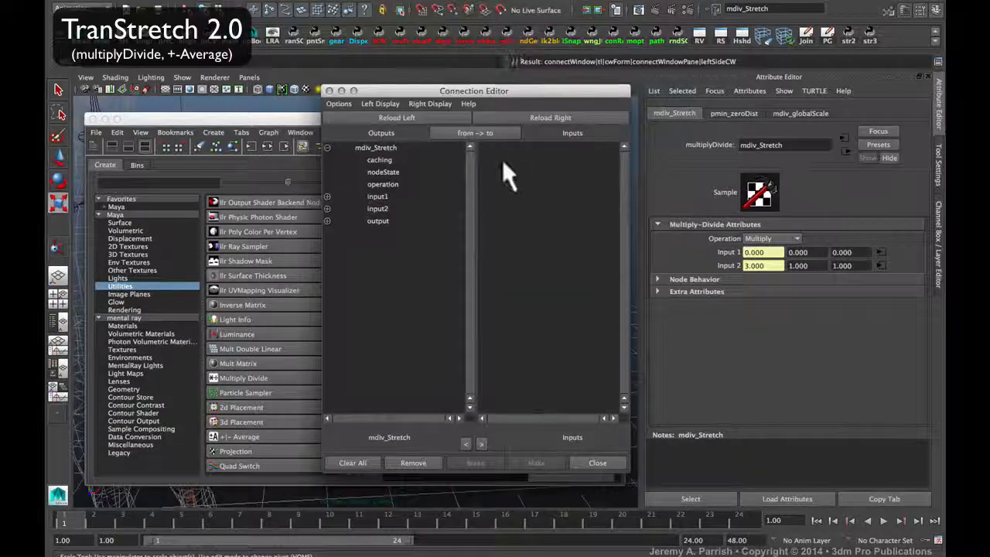
click(550, 116)
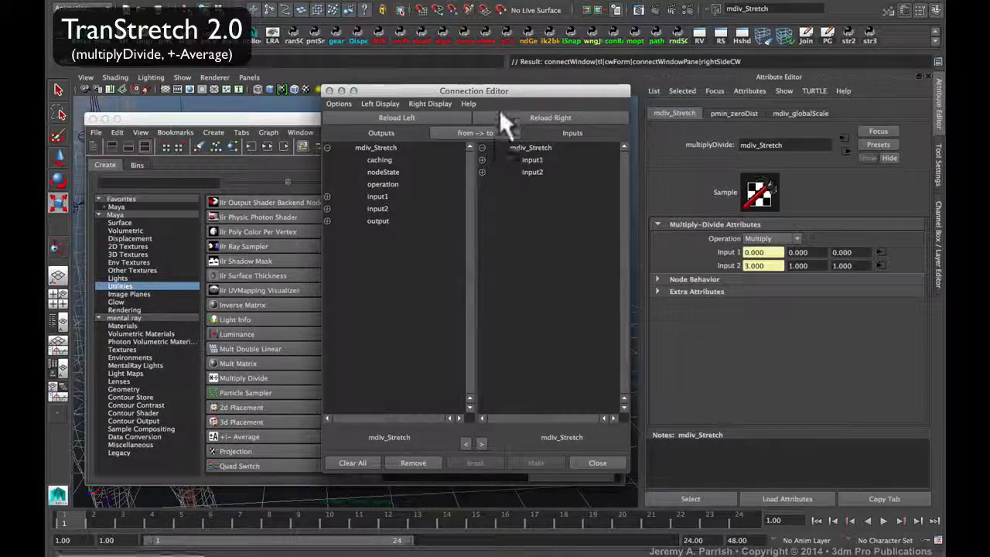
drag(513, 93, 802, 308)
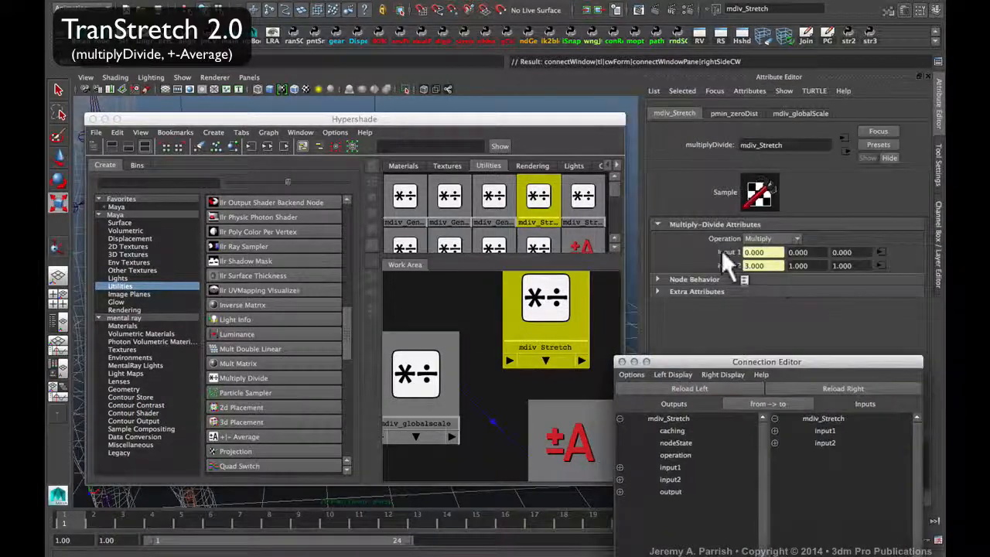
middle_drag(688, 238, 717, 251)
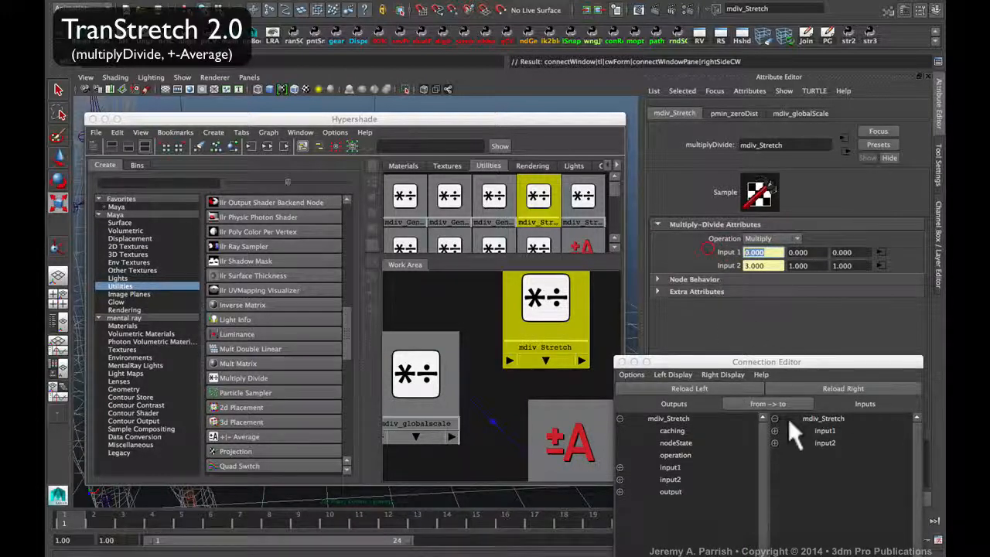
drag(747, 362, 749, 343)
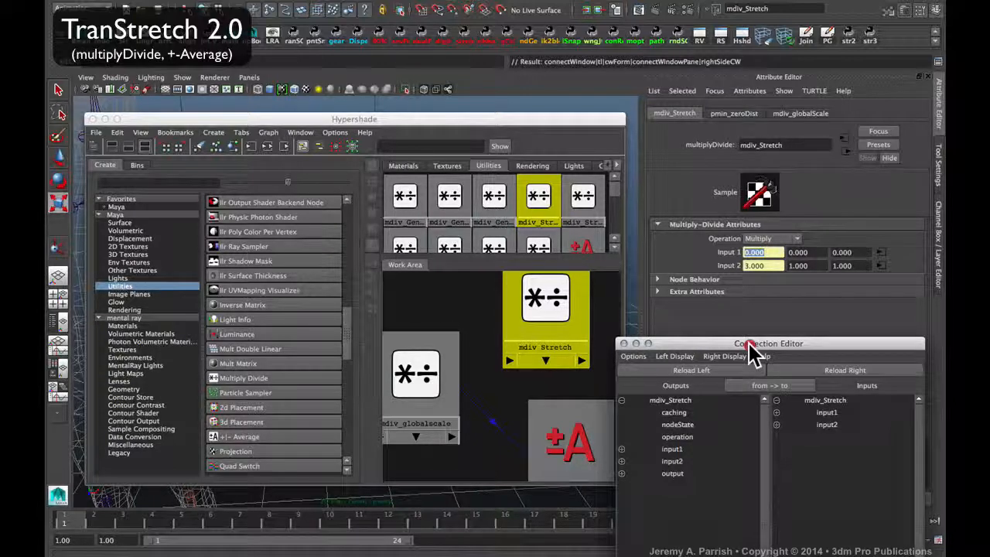
drag(750, 345, 752, 336)
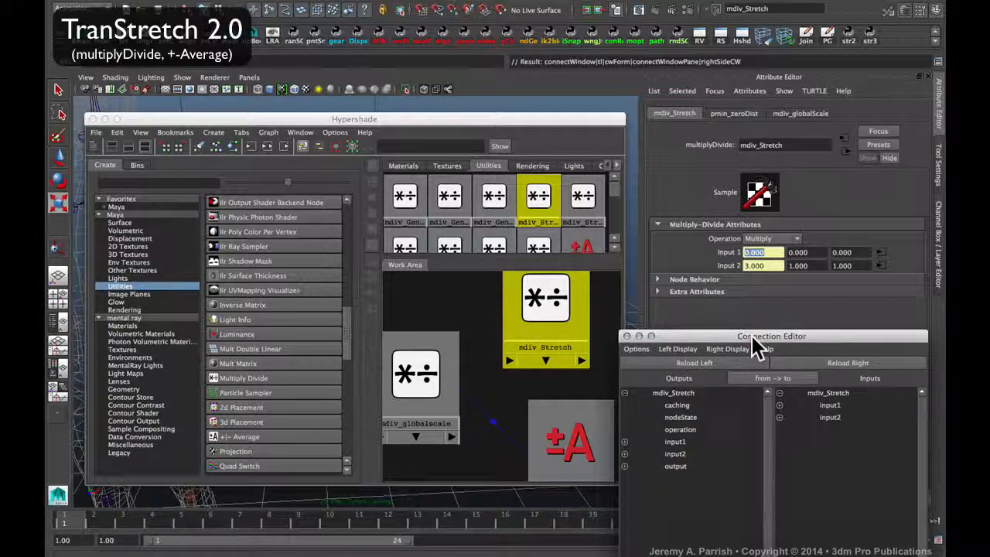
drag(751, 336, 764, 162)
Load pmin_zeroDist1 as the output side and connect its output3Dx to input1X of mdiv_Stretch.
click(572, 418)
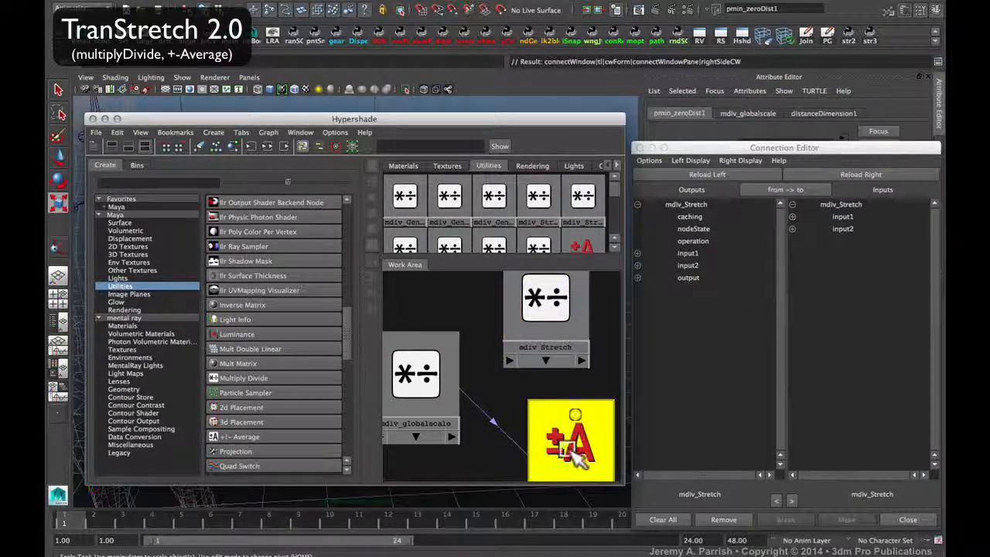
click(681, 167)
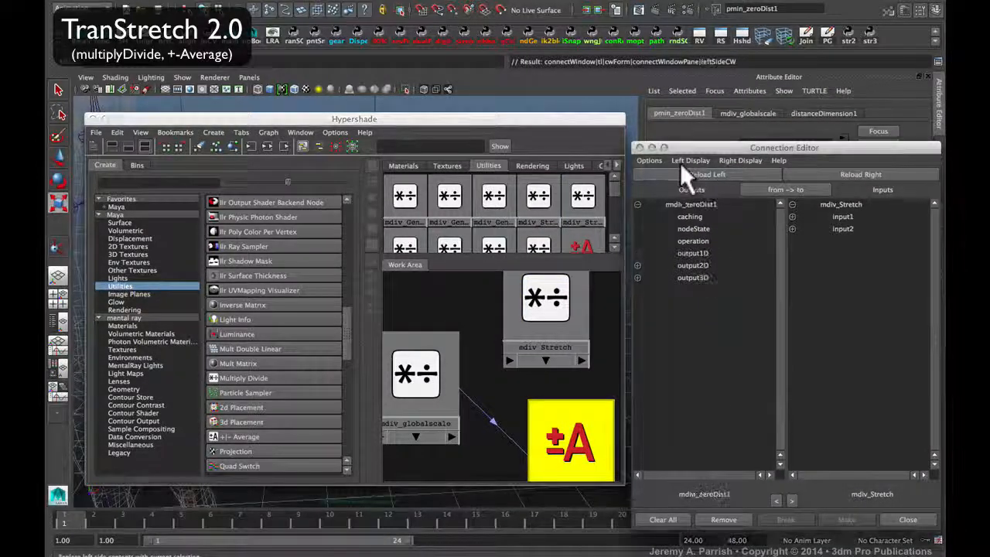
click(638, 278)
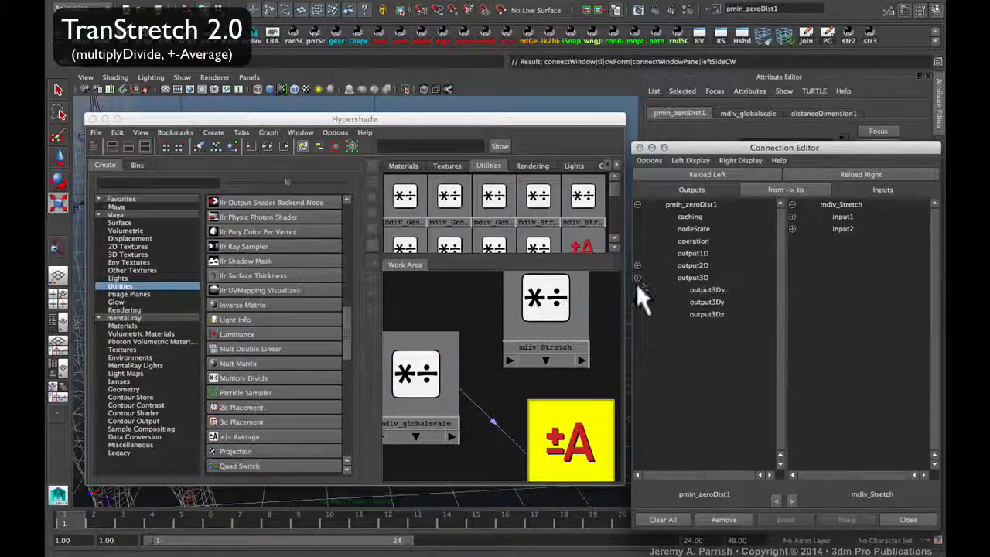
click(704, 290)
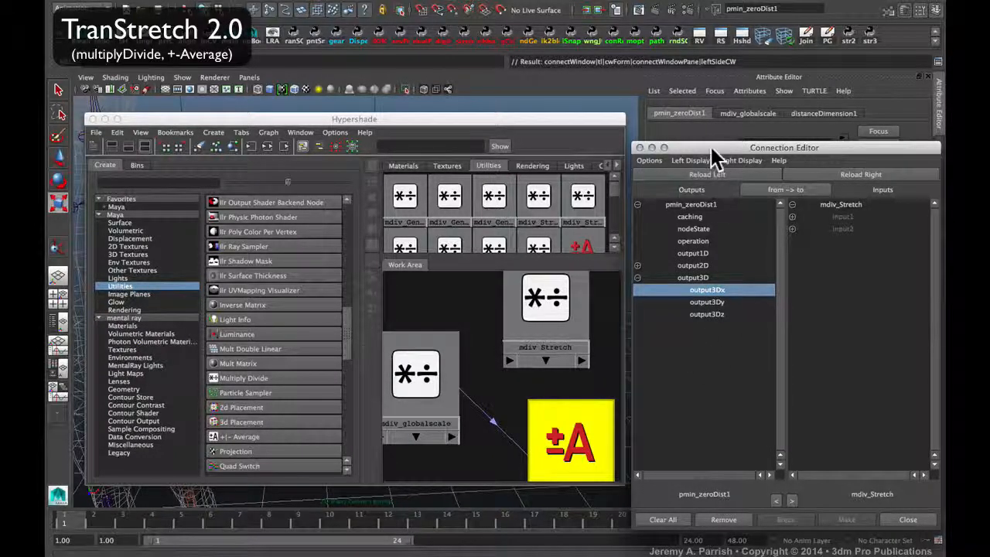
drag(713, 151, 404, 131)
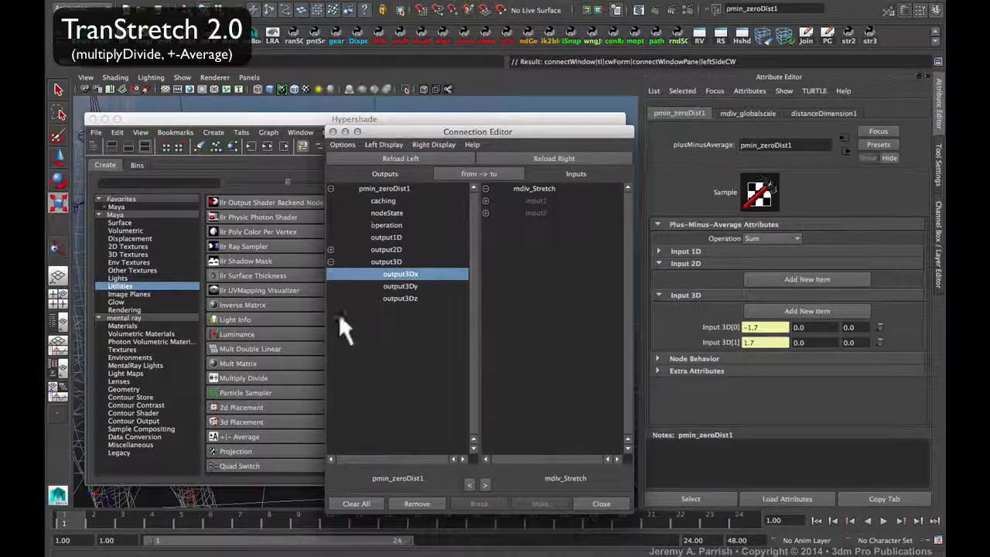
click(482, 200)
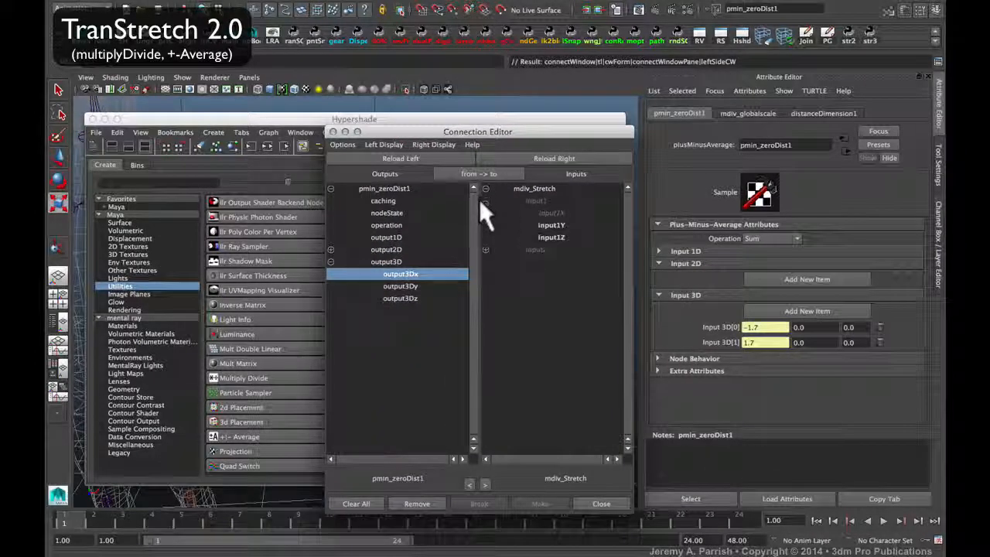
click(541, 213)
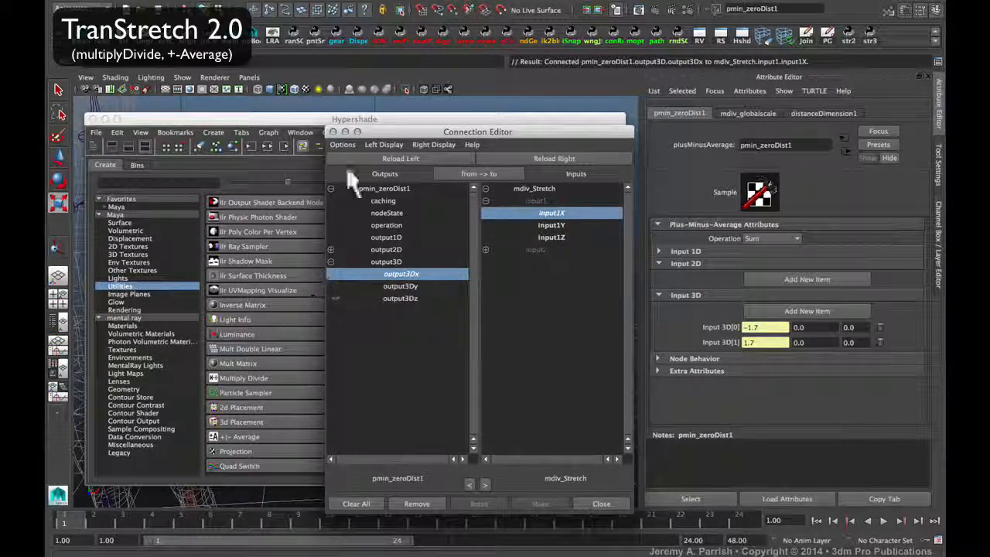
Select mdiv_Stretch in the Hypershade work area and check its multiply inputs.
click(294, 120)
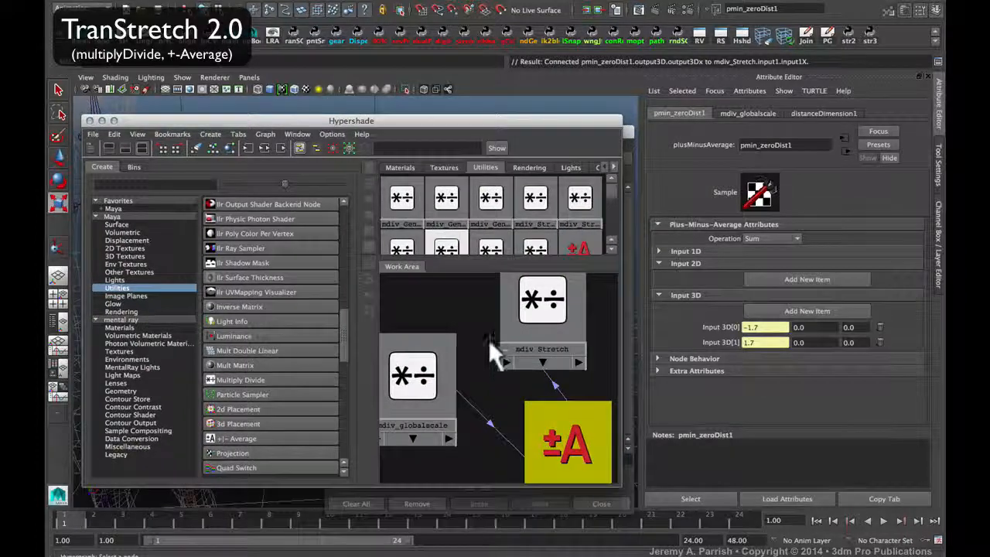
click(541, 317)
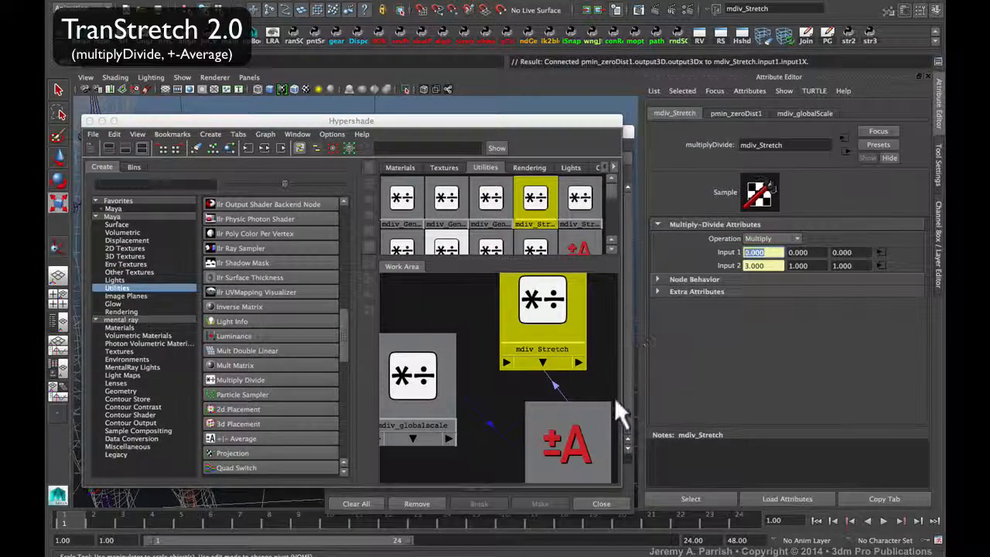
middle_drag(541, 305, 517, 358)
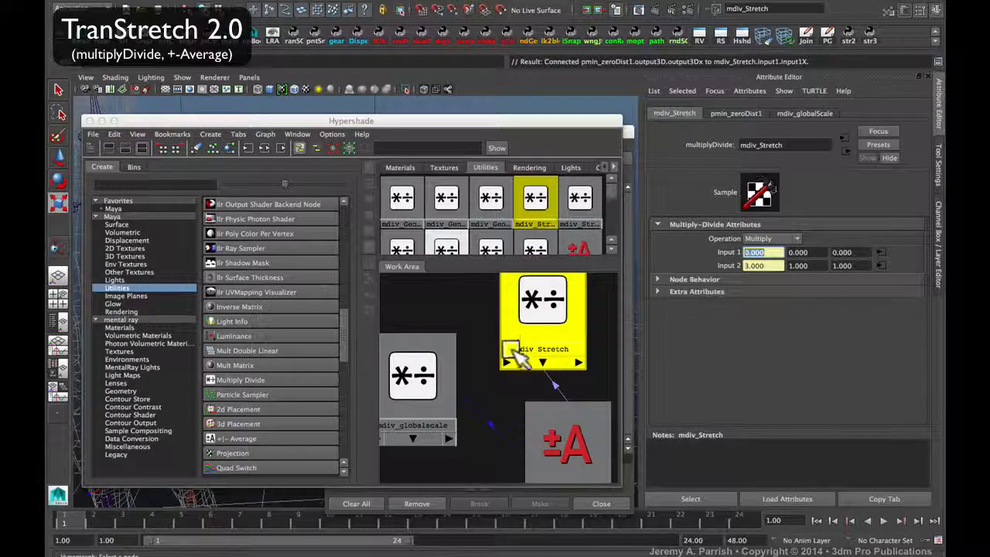
Select mdiv_globalscale, rearrange the Hypershade and Connection Editor windows, and examine the node's Input 1 and Input 2 Y values.
drag(376, 122, 373, 101)
click(411, 340)
middle_drag(411, 340, 431, 393)
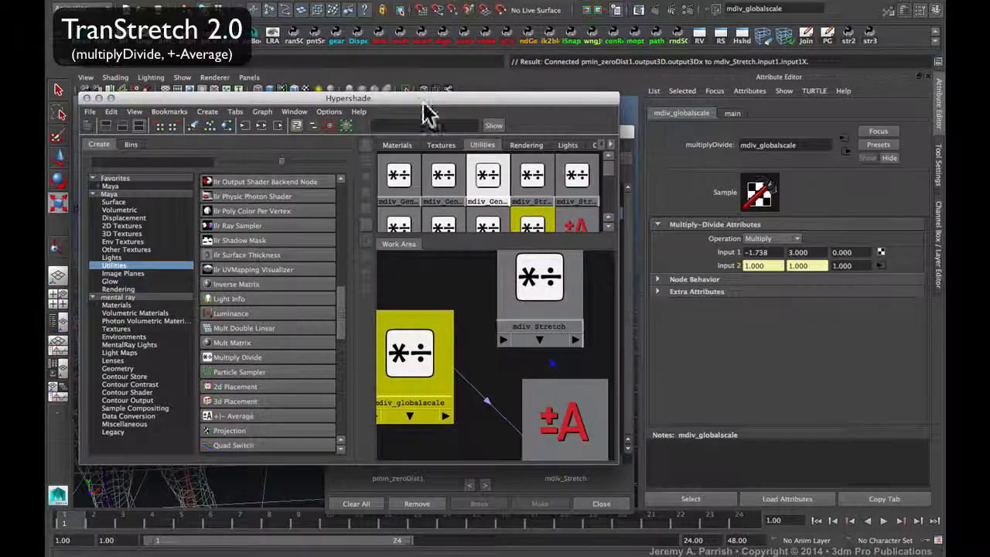
drag(424, 105, 457, 246)
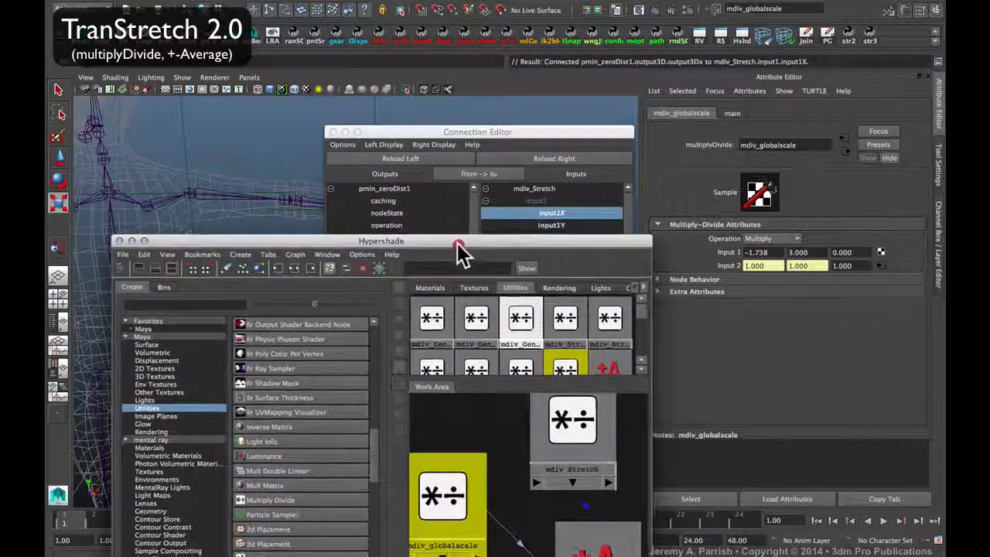
drag(470, 136, 506, 96)
double_click(797, 252)
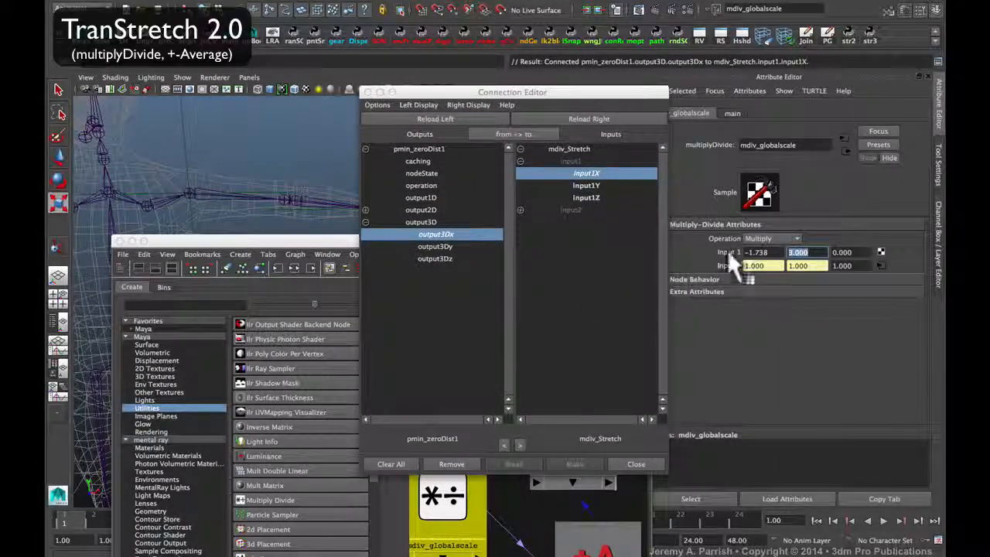
double_click(797, 265)
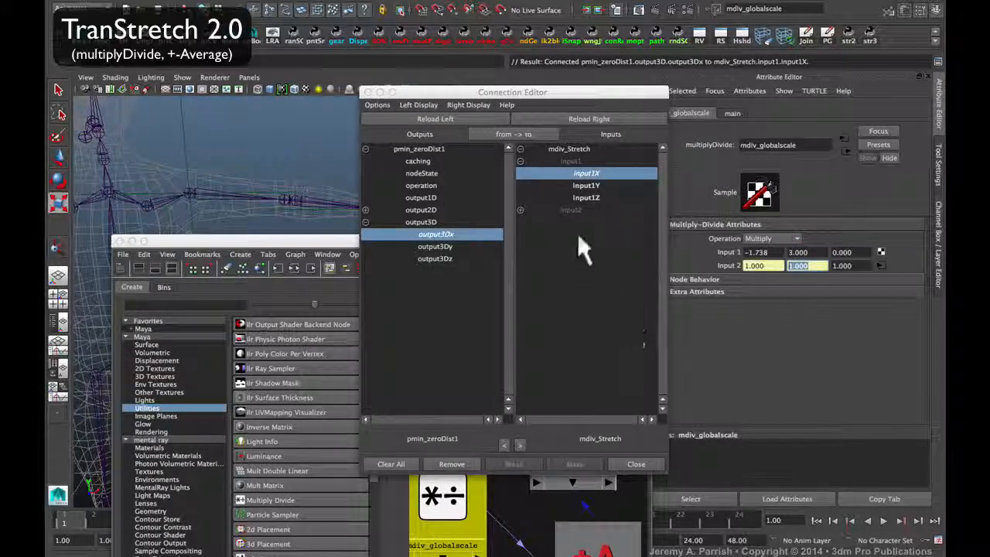
Load mdiv_globalscale as the output side, expand its outputs and the input2 attributes of mdiv_Stretch, and check Input 1 Y of mdiv_globalscale.
click(520, 210)
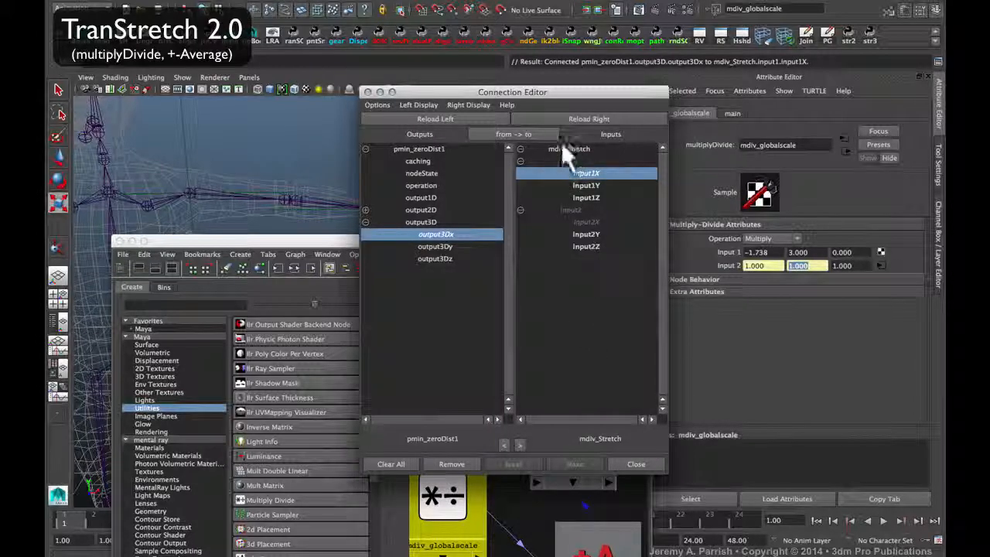
click(445, 514)
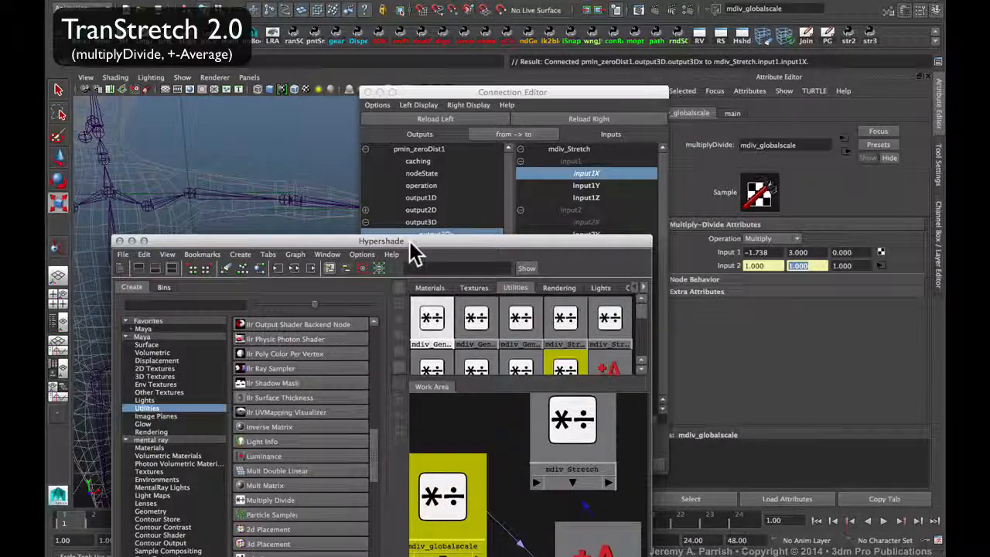
drag(412, 241, 404, 199)
click(412, 115)
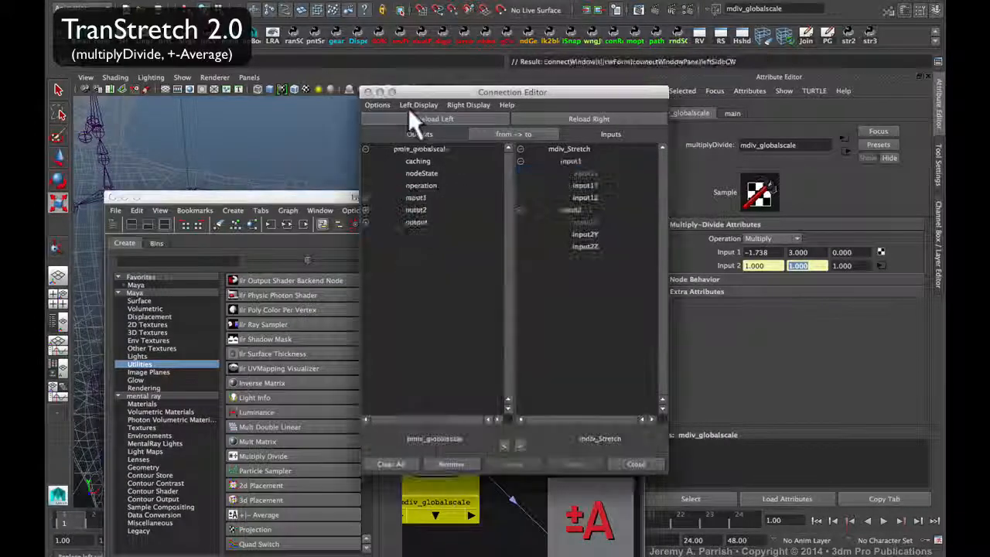
click(365, 222)
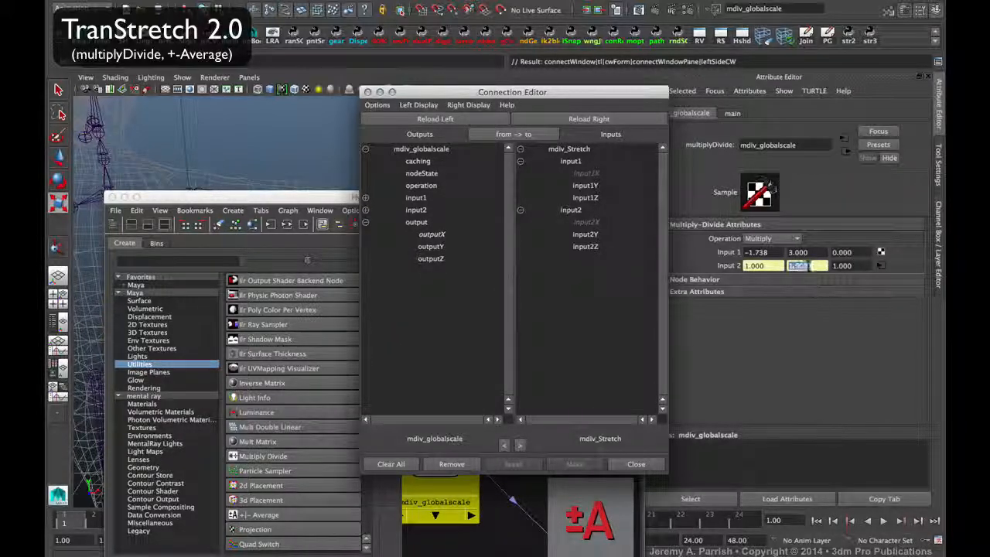
click(798, 253)
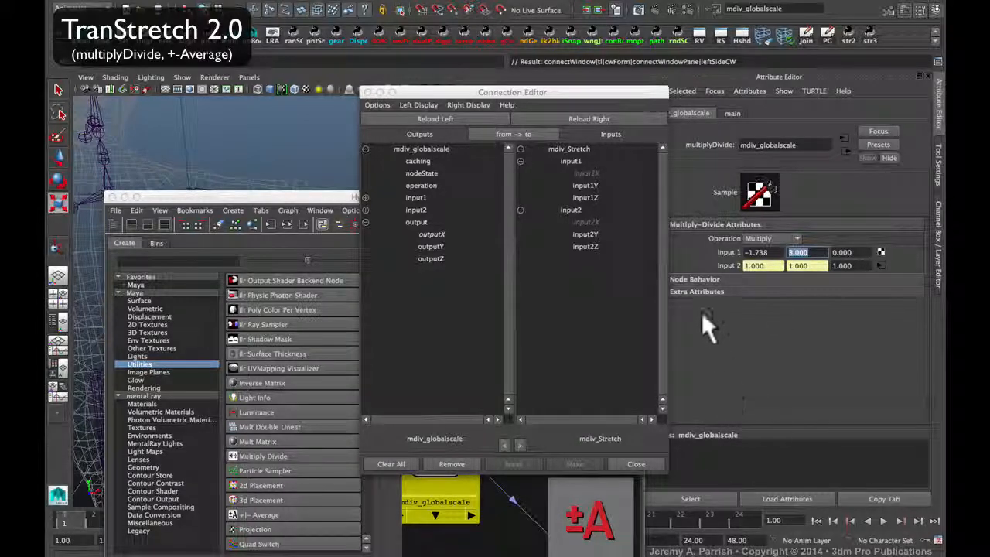
Check the inputs of mdiv_Stretch and connect outputY of mdiv_globalscale to its input2X.
click(428, 245)
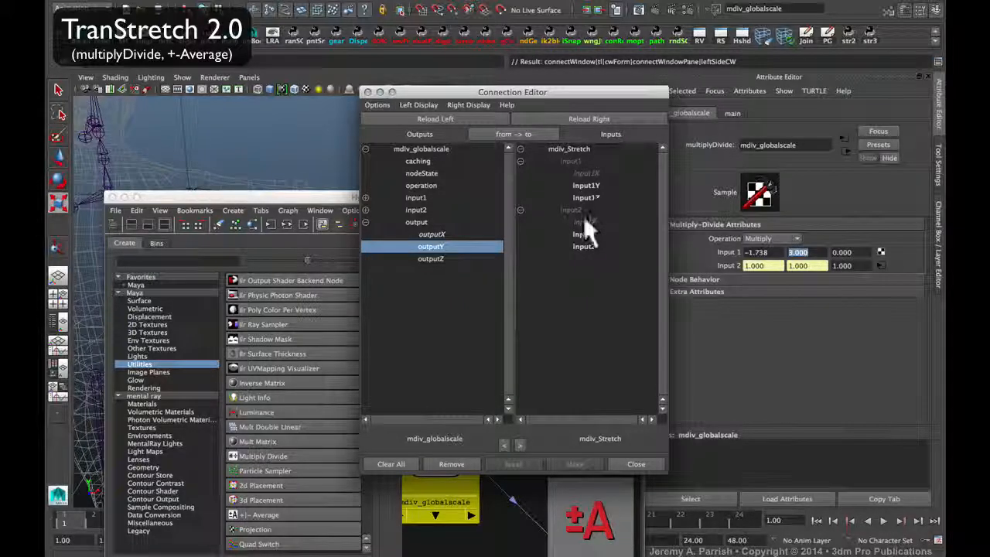
drag(512, 96, 287, 78)
click(569, 383)
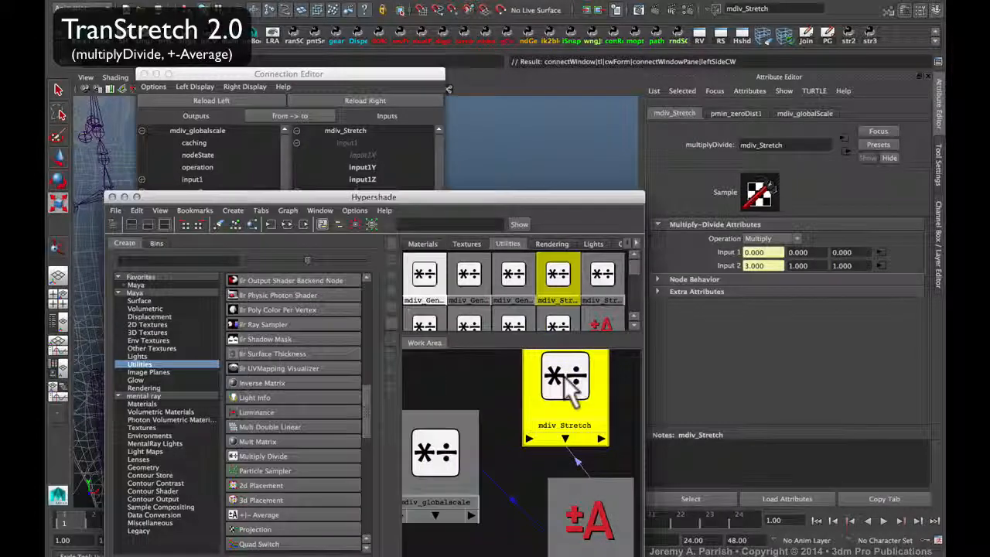
click(363, 73)
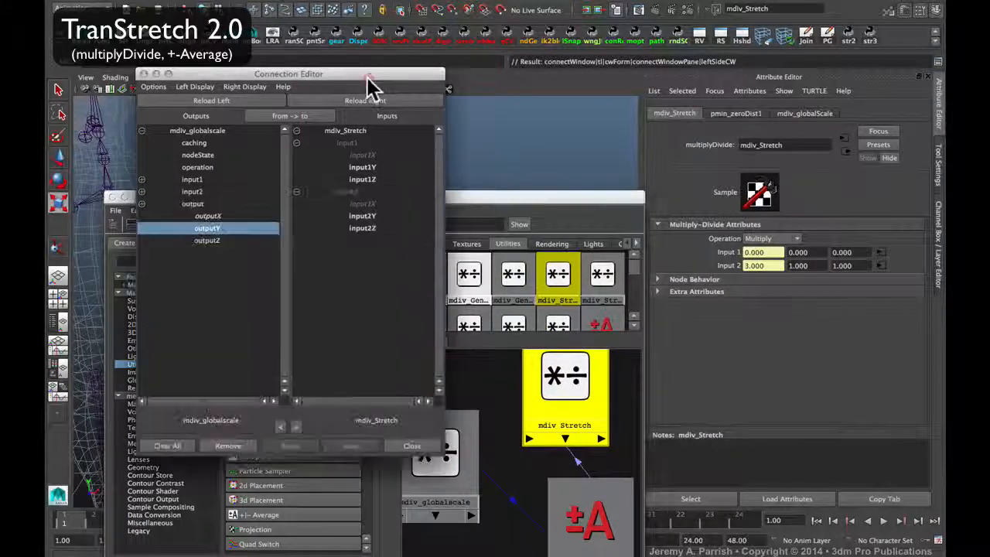
click(361, 203)
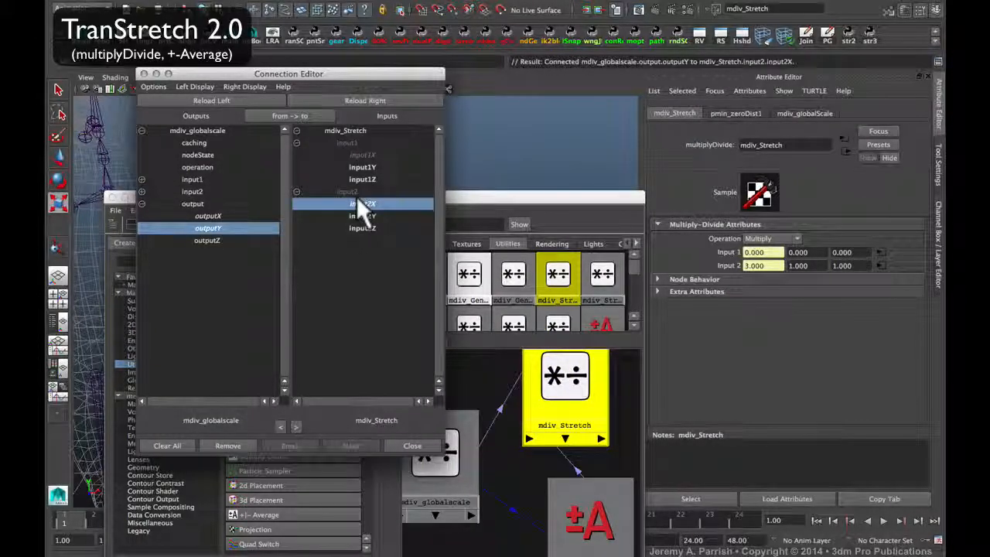
Clear the windows away from the arm, try moving the loc_jnt_L_wrist locator outward beyond the hand, and undo the move.
mouse_move(570, 389)
mouse_down()
mouse_move(603, 379)
mouse_move(567, 403)
mouse_up()
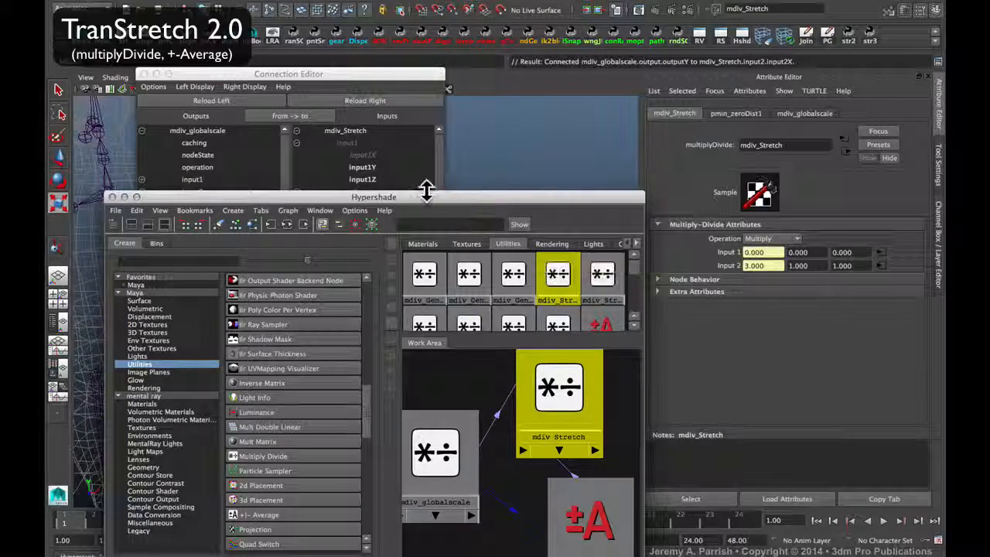
drag(426, 194, 441, 404)
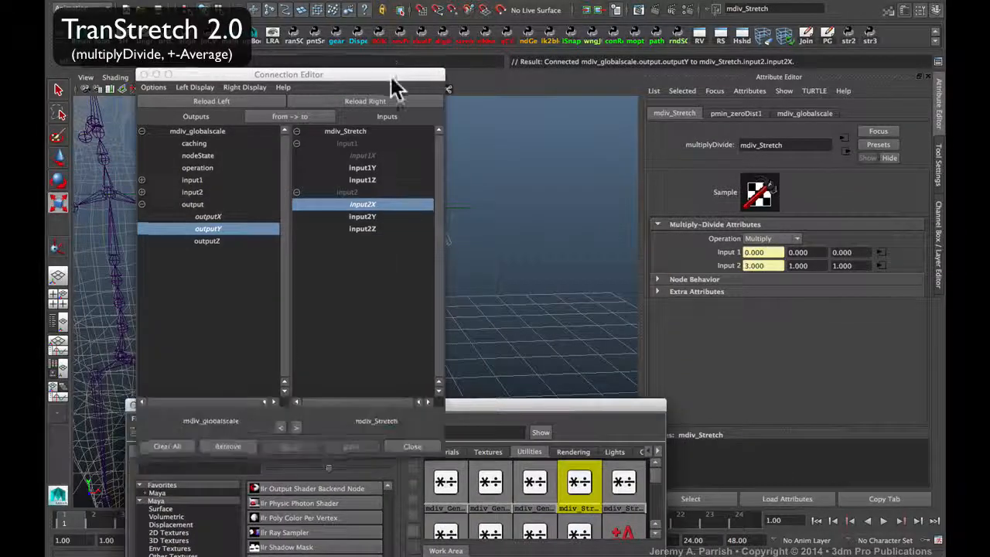
drag(391, 75, 837, 174)
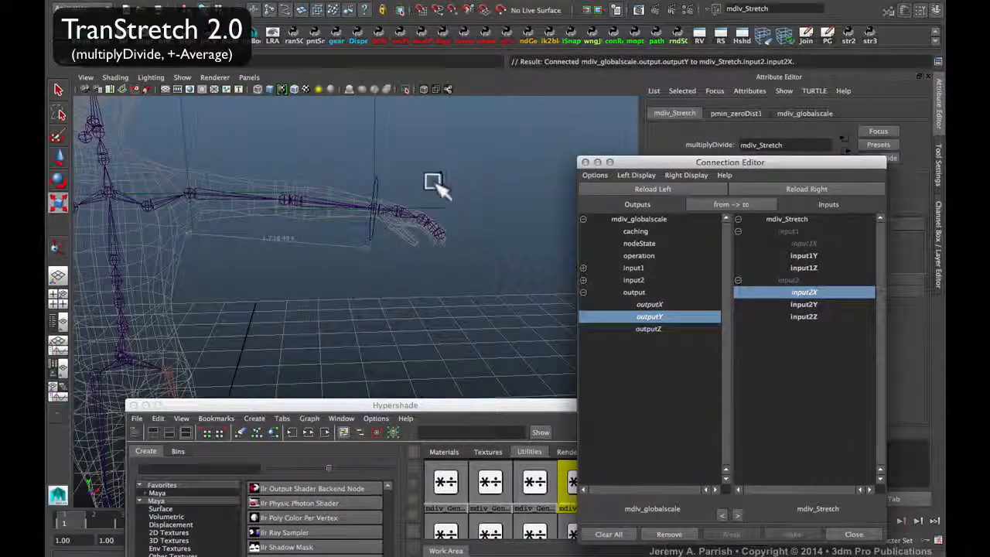
click(431, 210)
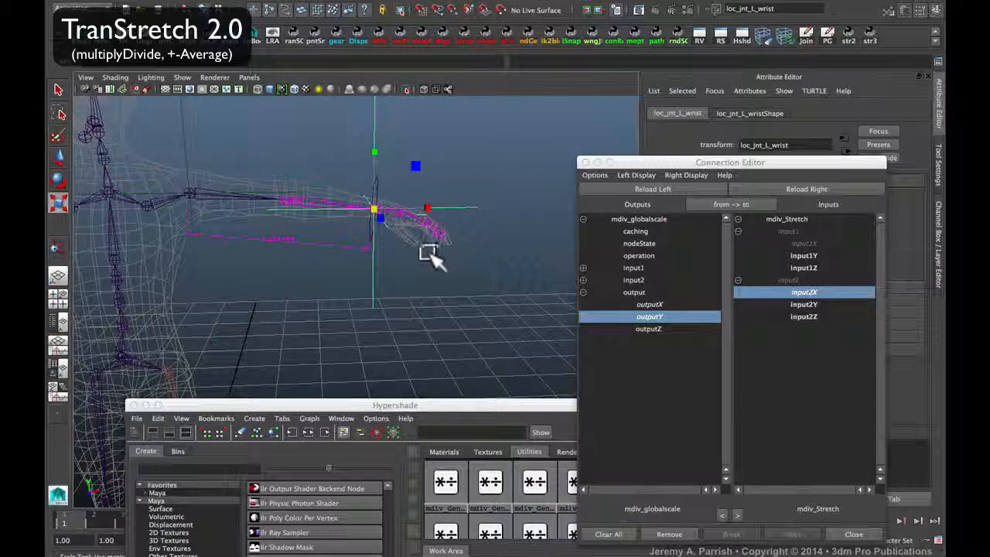
key(w)
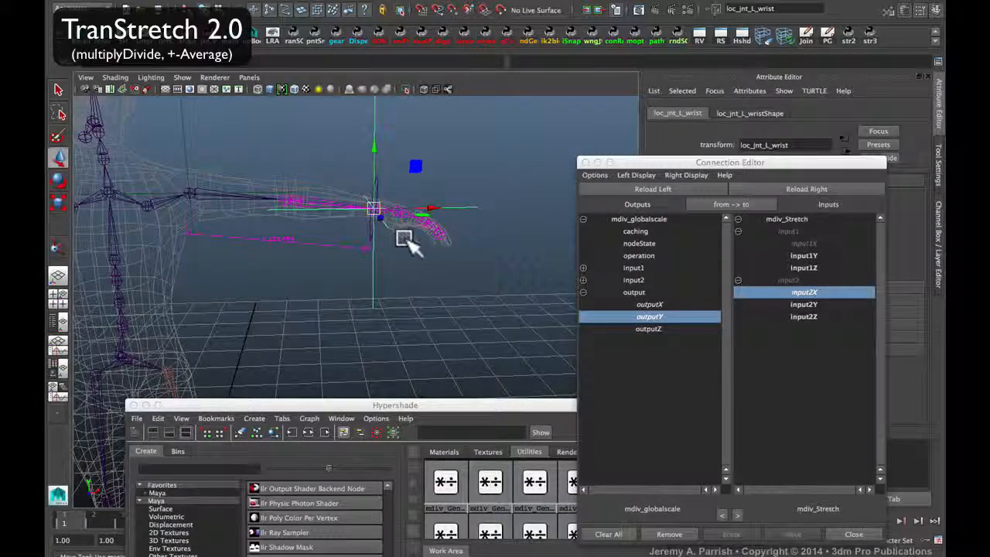
drag(374, 205, 611, 225)
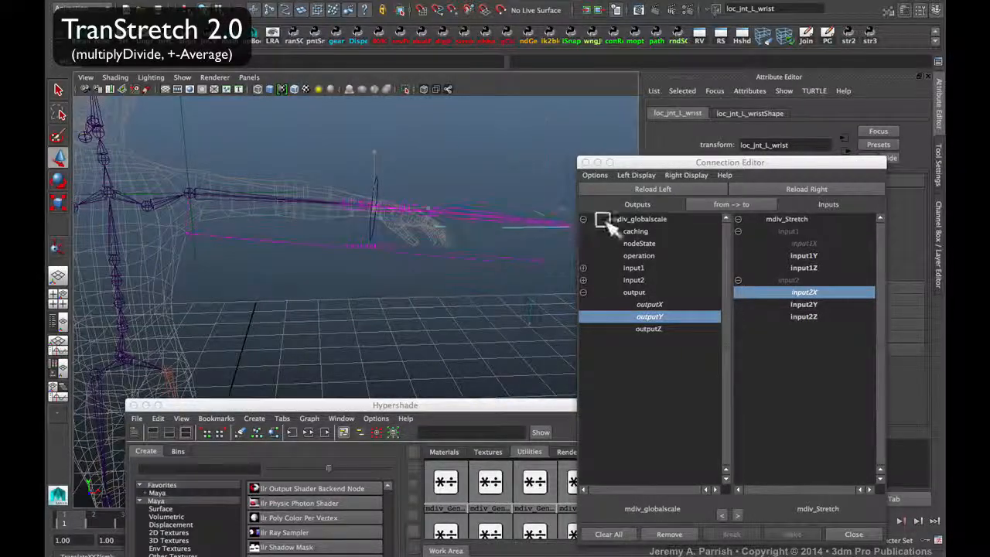
key(ctrl+z)
Close the Connection Editor and the Hypershade to return to the full view of the arm.
alt+drag(336, 204, 496, 309)
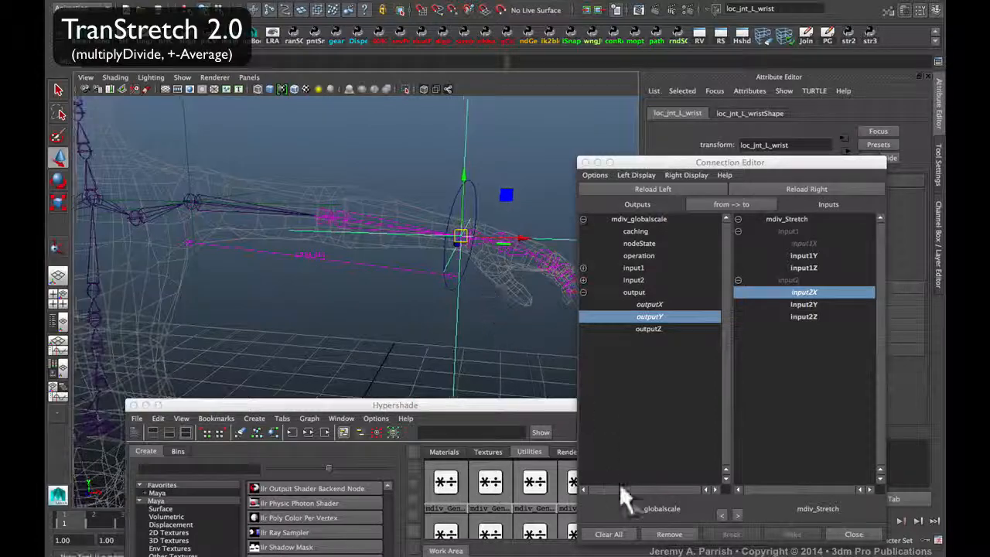
click(854, 534)
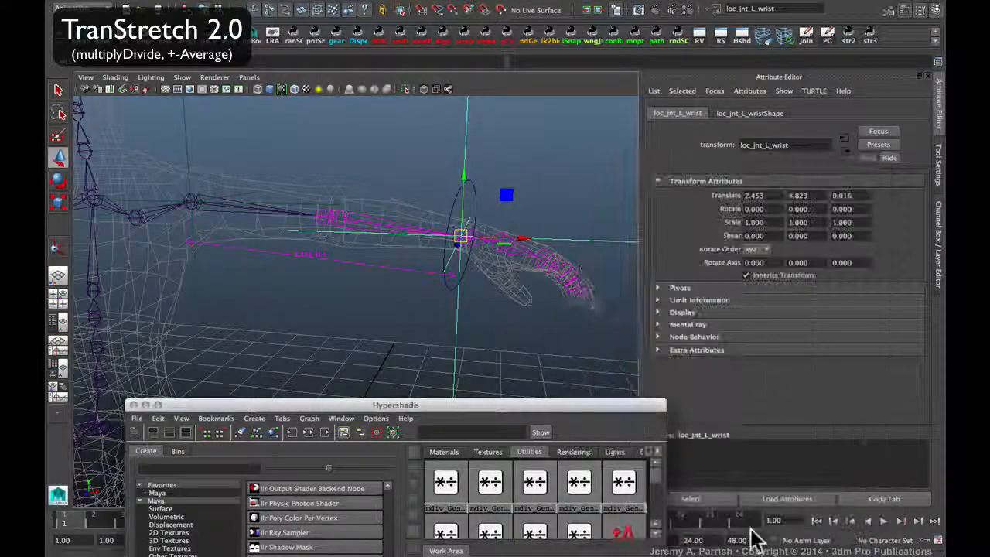
click(135, 404)
Review how loc_jnt_L_shoulder is point-constrained to jnt_L_shoulder by selecting the joint and locator and viewing the constraint types, applying none.
alt+drag(226, 267, 258, 327)
alt+right_drag(256, 325, 230, 308)
mouse_move(372, 242)
alt+mouse_down()
mouse_move(378, 250)
mouse_move(368, 252)
alt+mouse_up()
alt+middle_drag(368, 252, 364, 211)
click(283, 259)
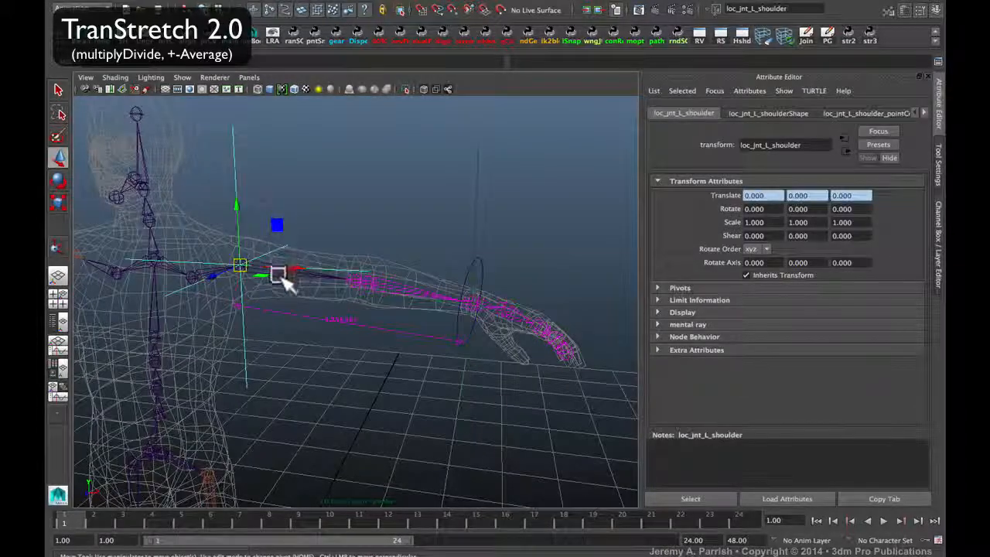
key(q)
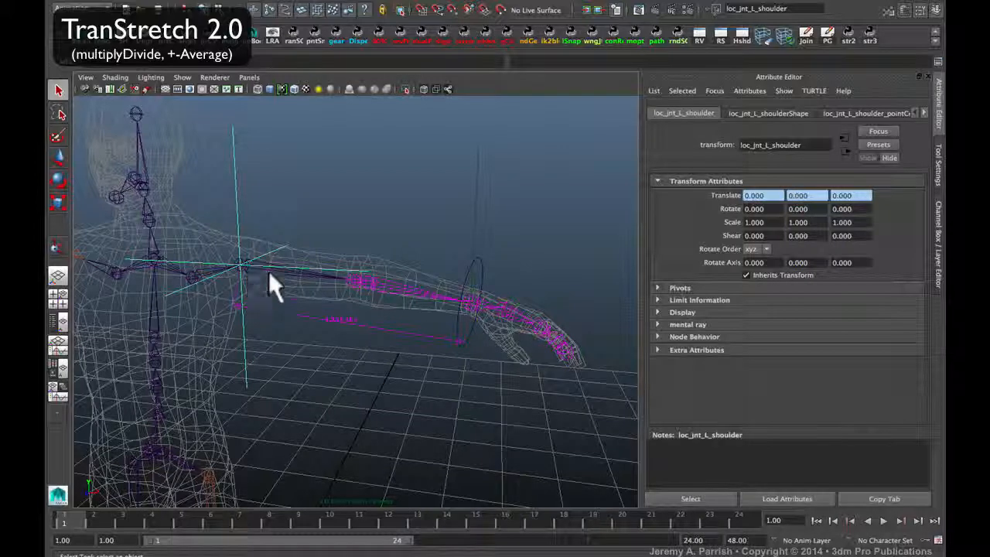
click(254, 268)
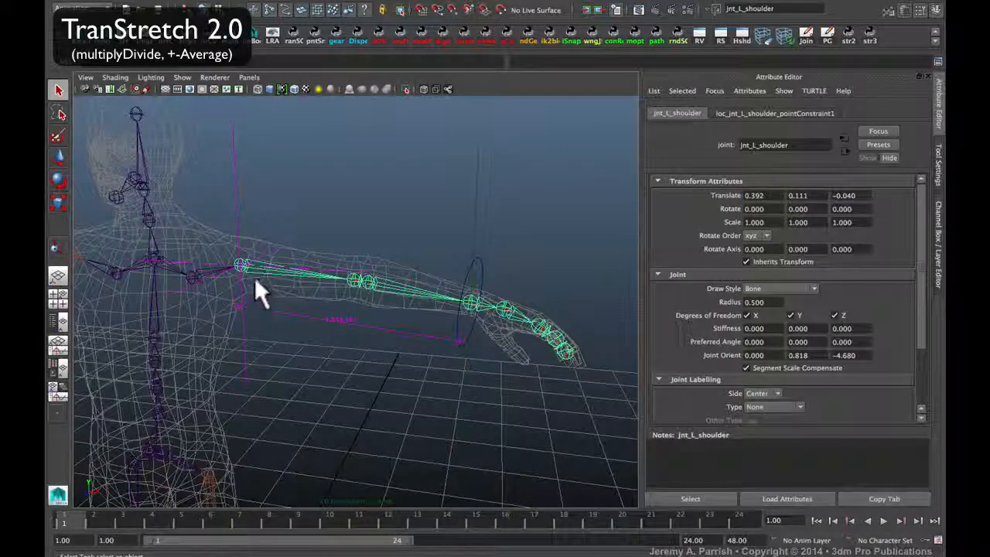
shift+drag(215, 202, 328, 199)
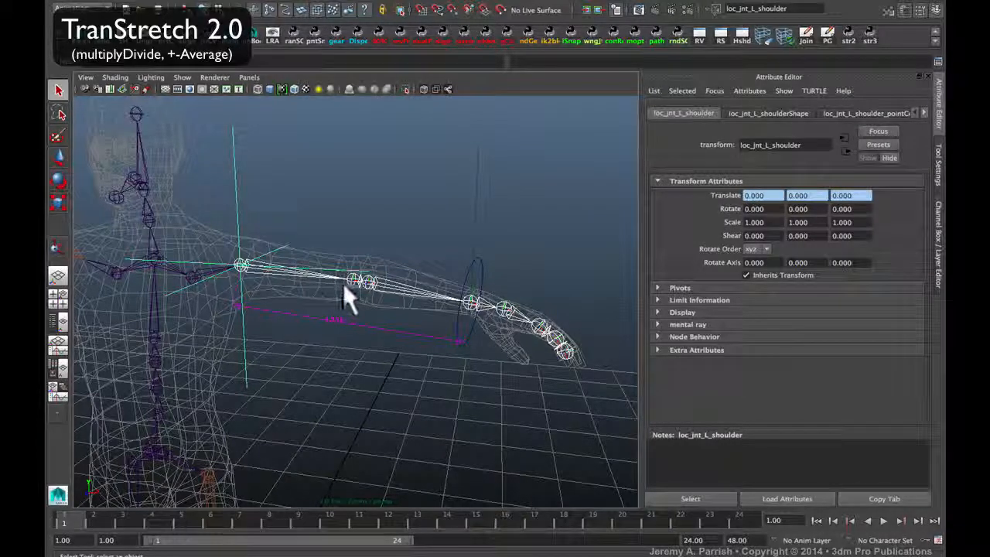
click(282, 266)
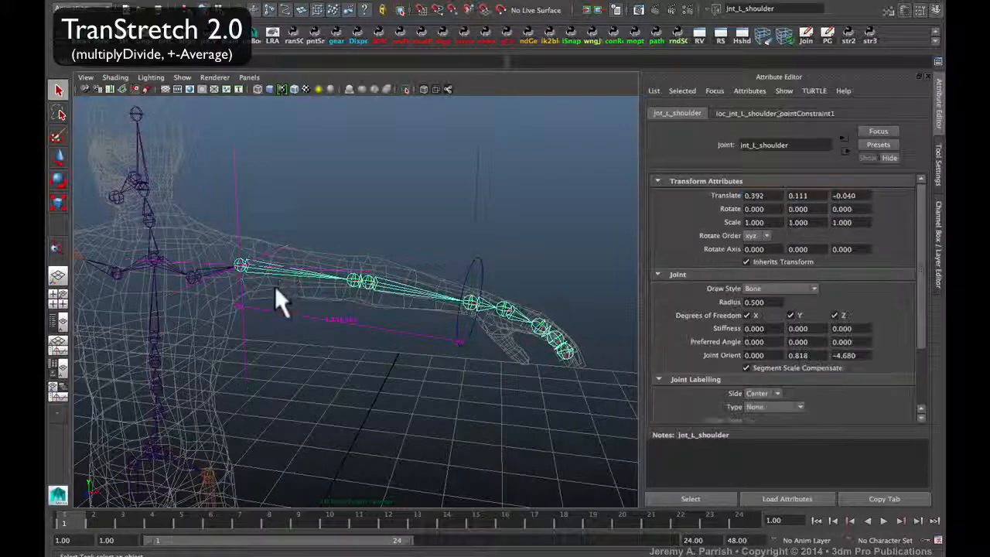
click(235, 208)
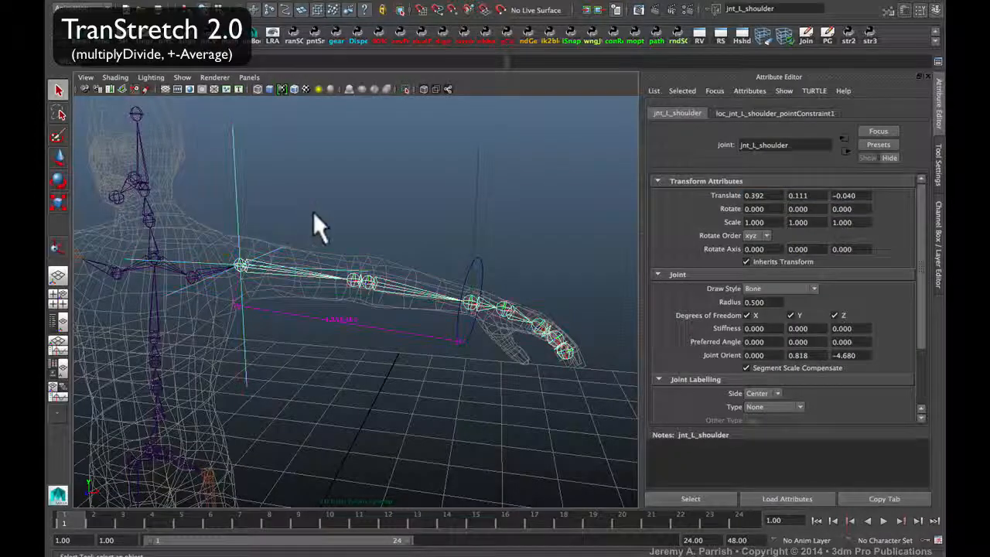
click(282, 263)
click(245, 178)
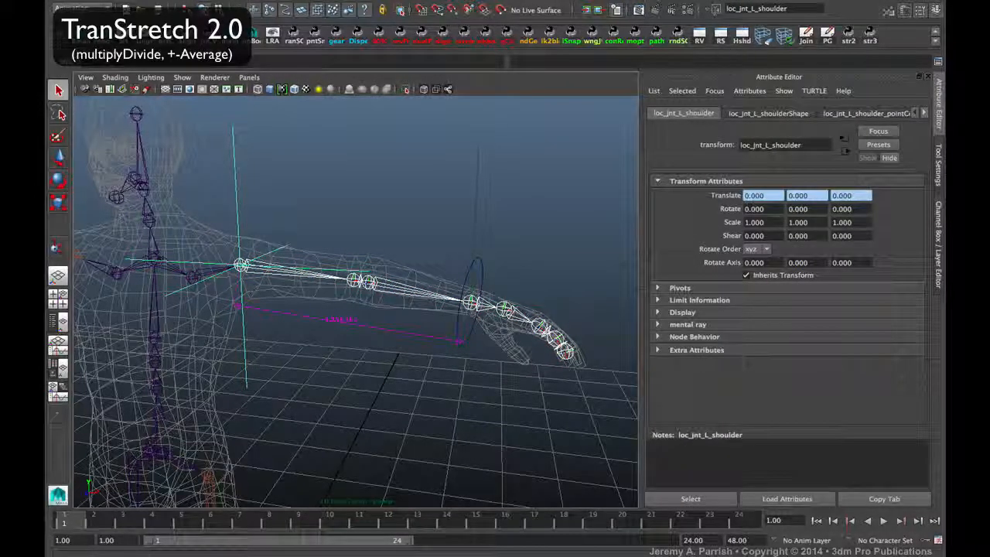
click(745, 0)
click(744, 3)
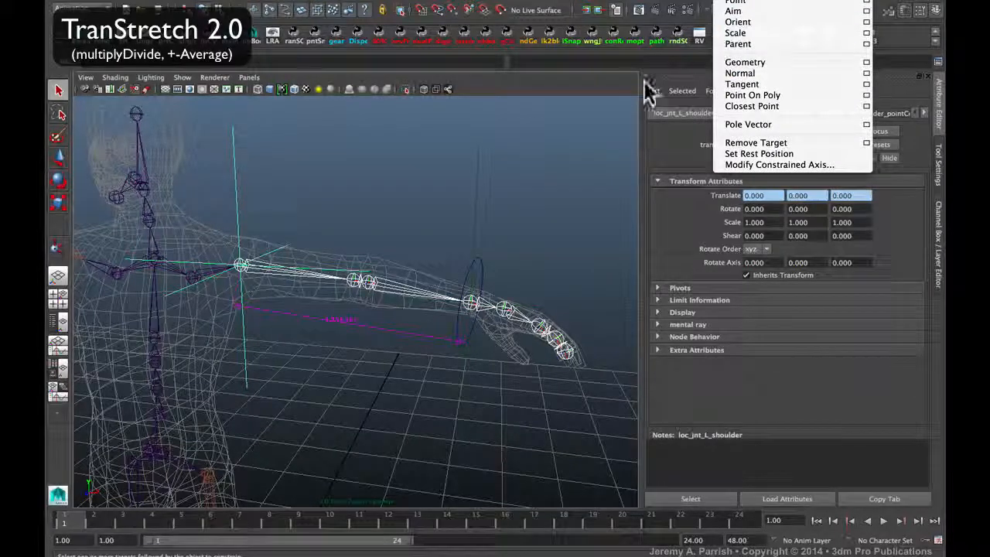
click(477, 206)
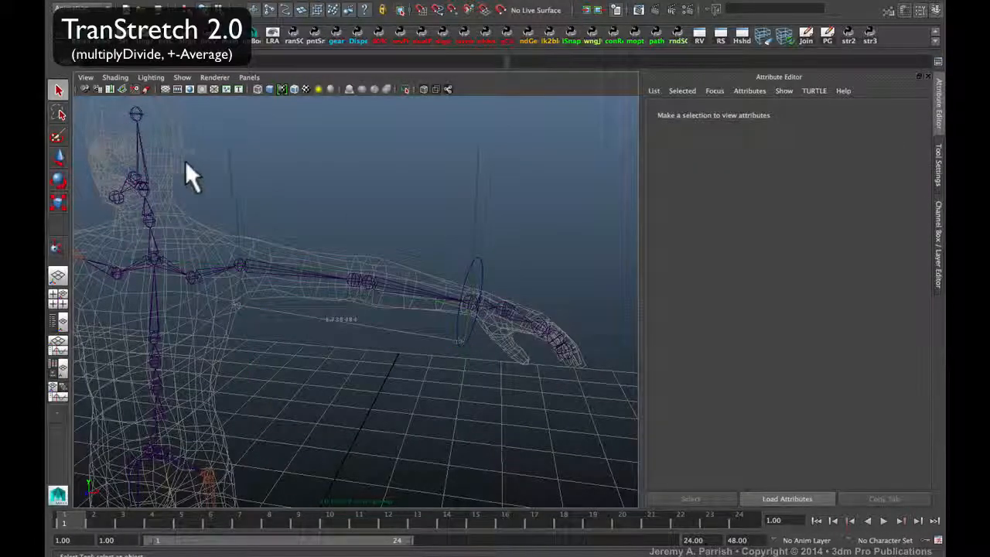
Hide the shoulder locator and the distanceDimension1 measurement by setting the Visibility of each to 0.
click(233, 179)
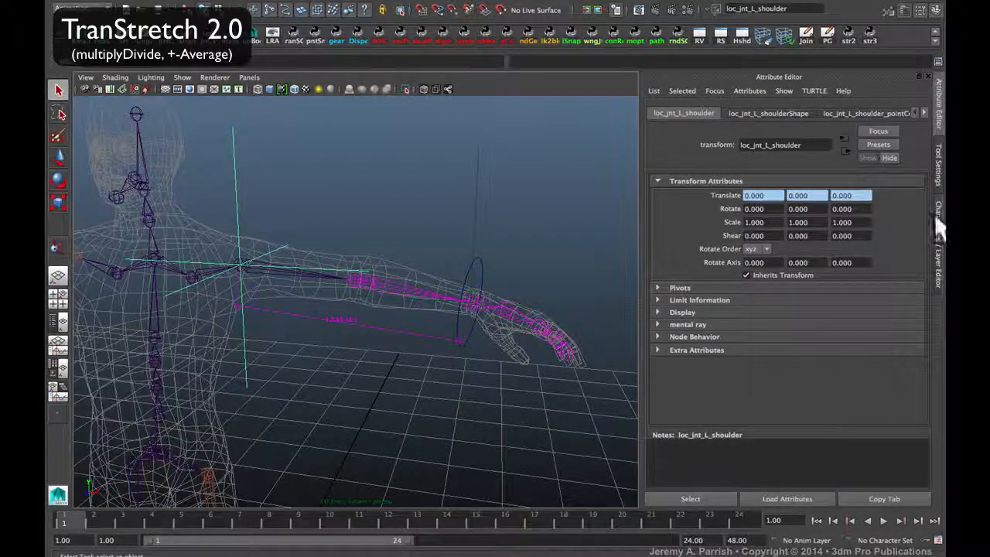
click(936, 218)
text(0)
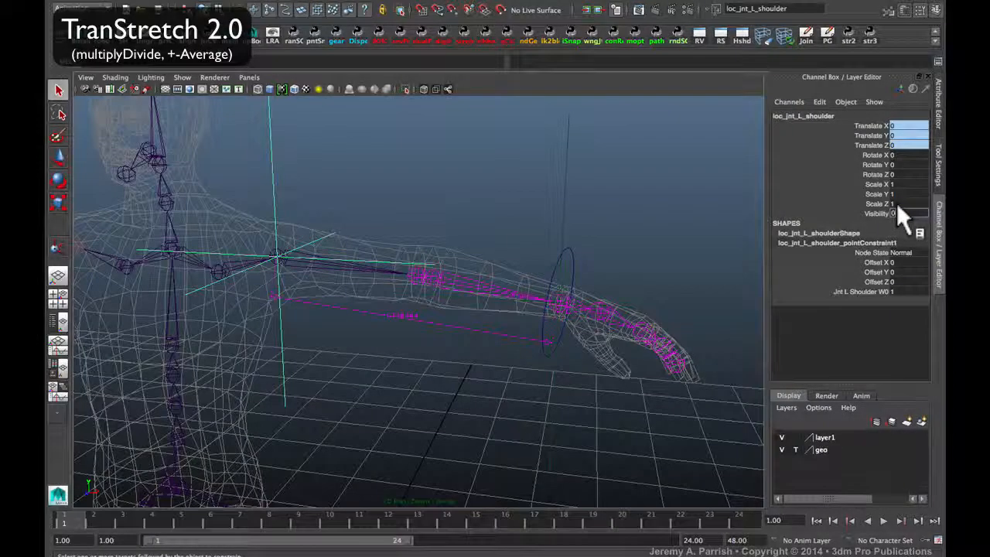
key(Return)
click(446, 321)
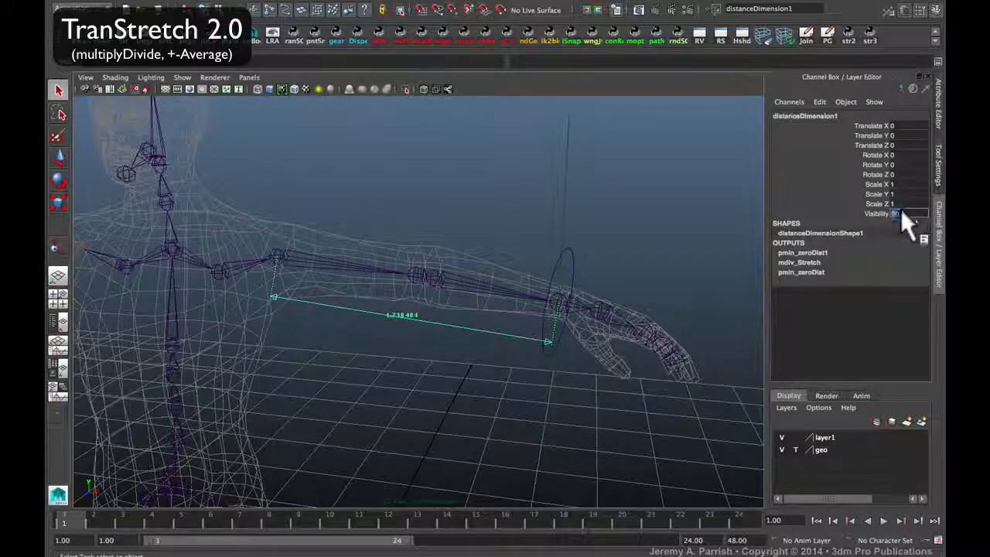
text(0)
key(Return)
Examine how loc_jnt_L_wrist and the extend_arm_L control sit at the left wrist, selecting each one and viewing it from several angles.
click(567, 161)
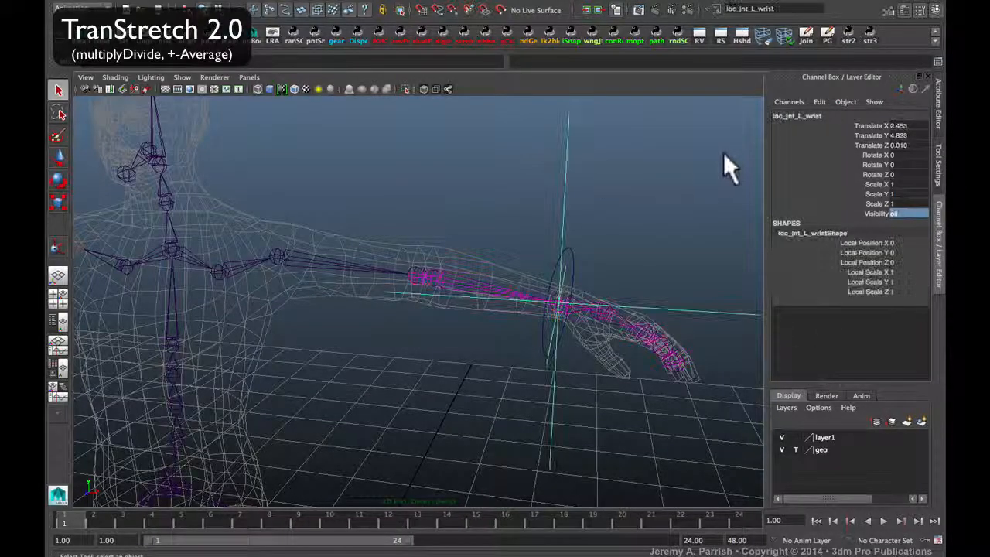
alt+drag(684, 185, 566, 284)
alt+middle_drag(566, 285, 485, 222)
alt+right_drag(485, 222, 500, 260)
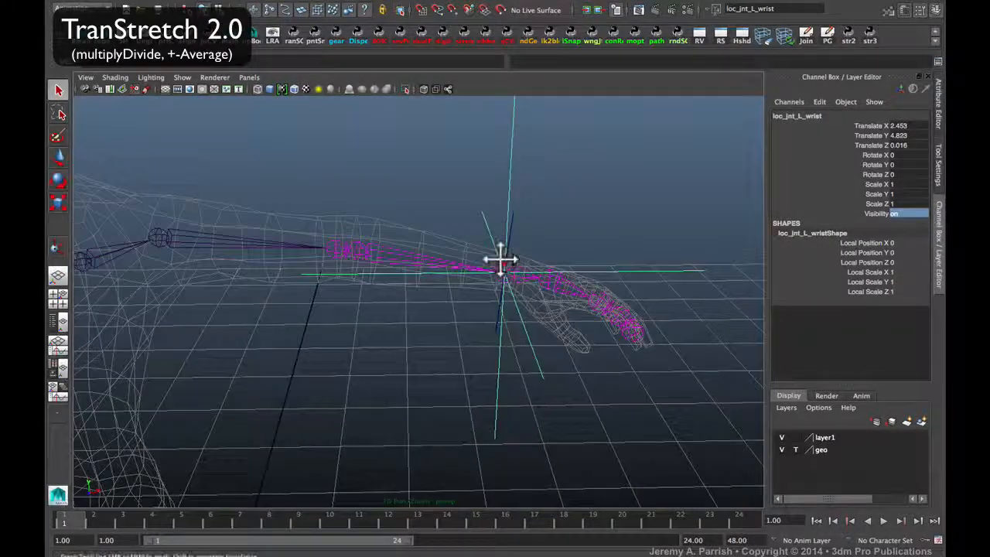
alt+middle_drag(499, 260, 533, 339)
alt+drag(528, 309, 558, 332)
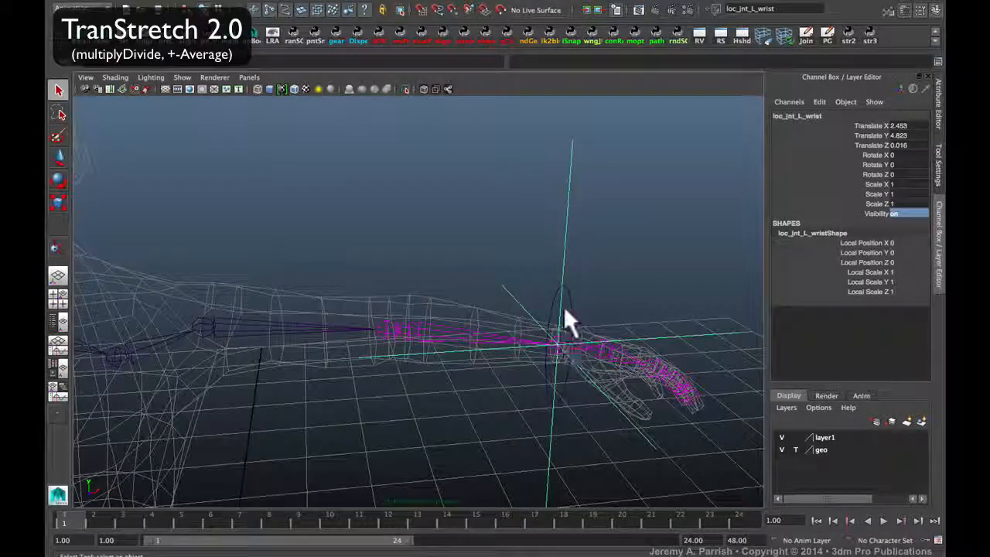
click(563, 299)
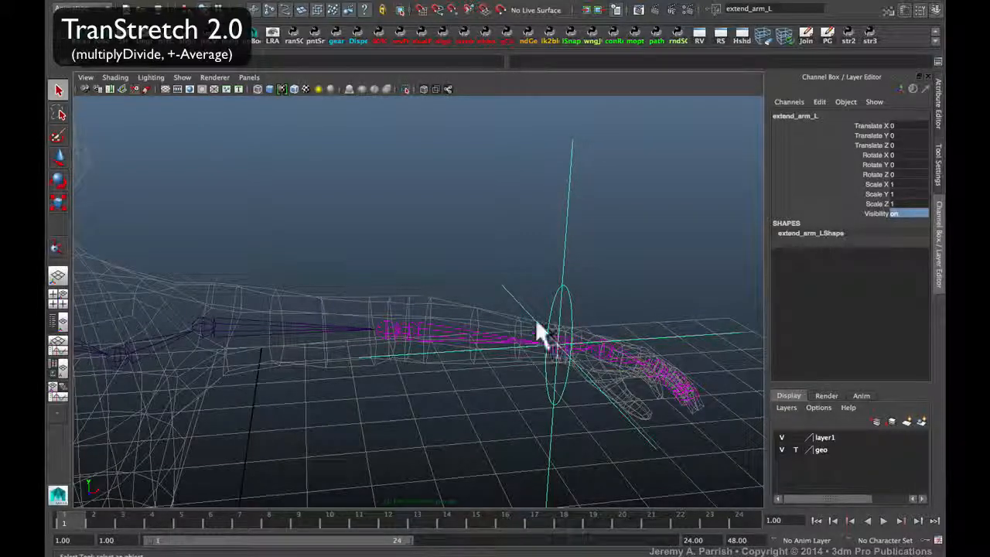
alt+drag(602, 328, 562, 348)
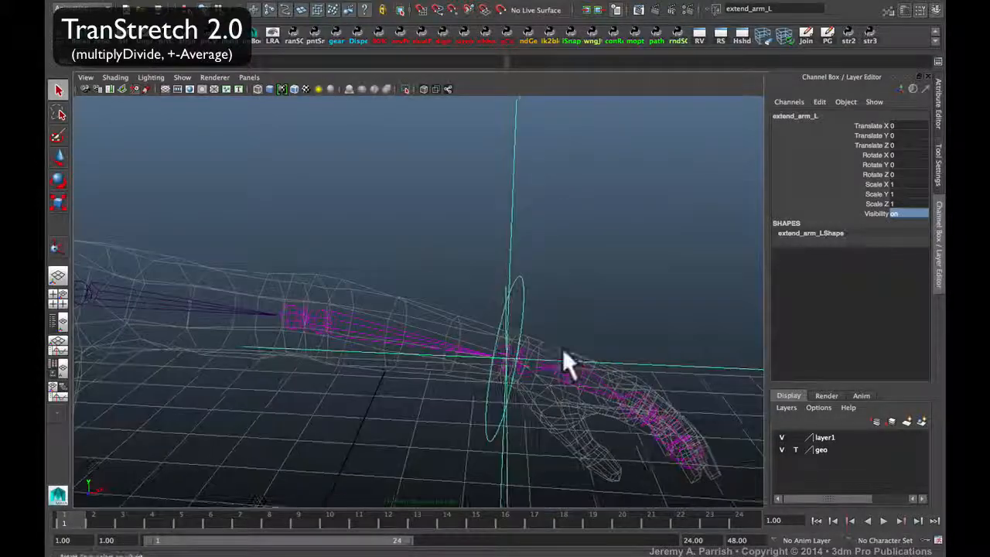
alt+drag(530, 289, 570, 295)
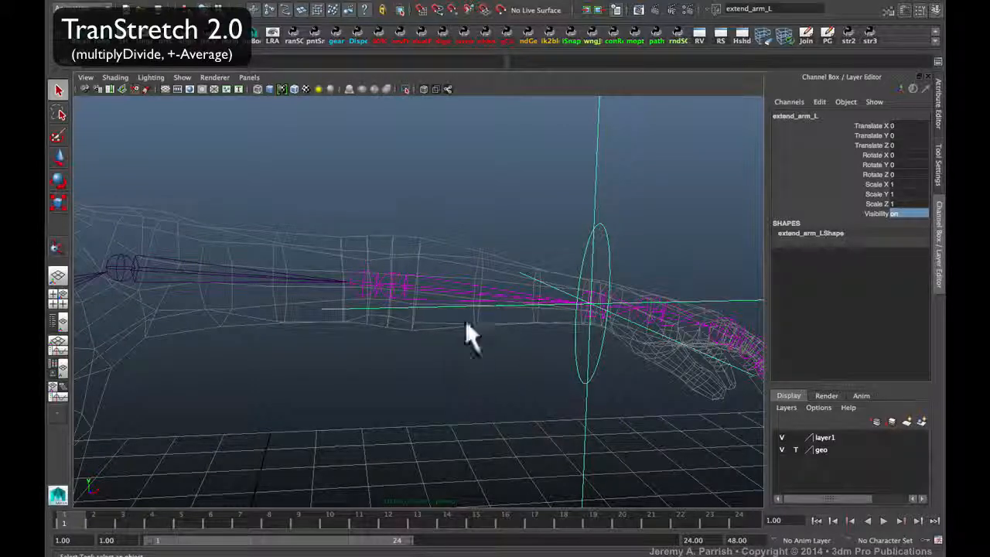
alt+right_drag(537, 331, 526, 316)
alt+middle_drag(526, 317, 471, 279)
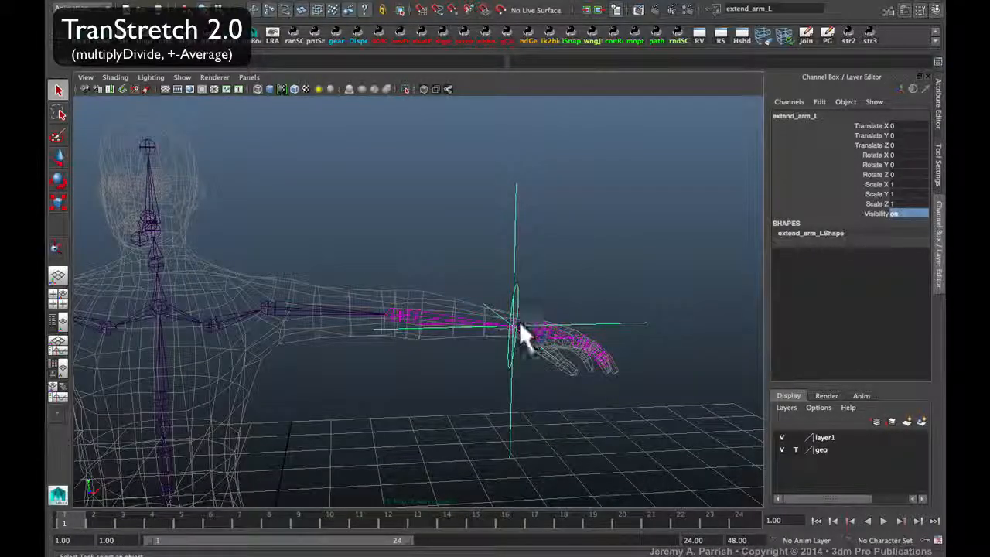
Hide loc_jnt_L_wrist, the locator beneath extend_arm_L, by setting its Visibility to 0.
alt+drag(517, 327, 519, 336)
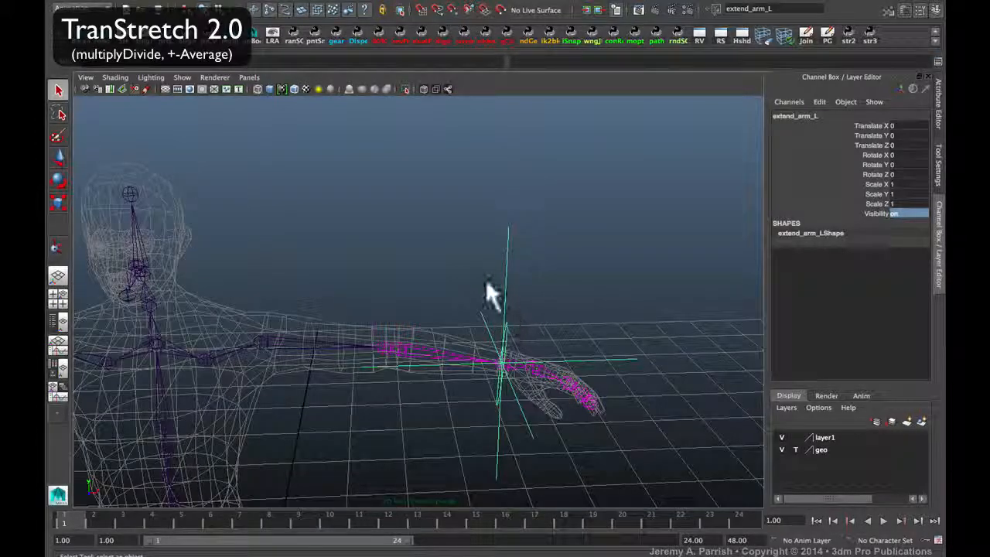
key(Down)
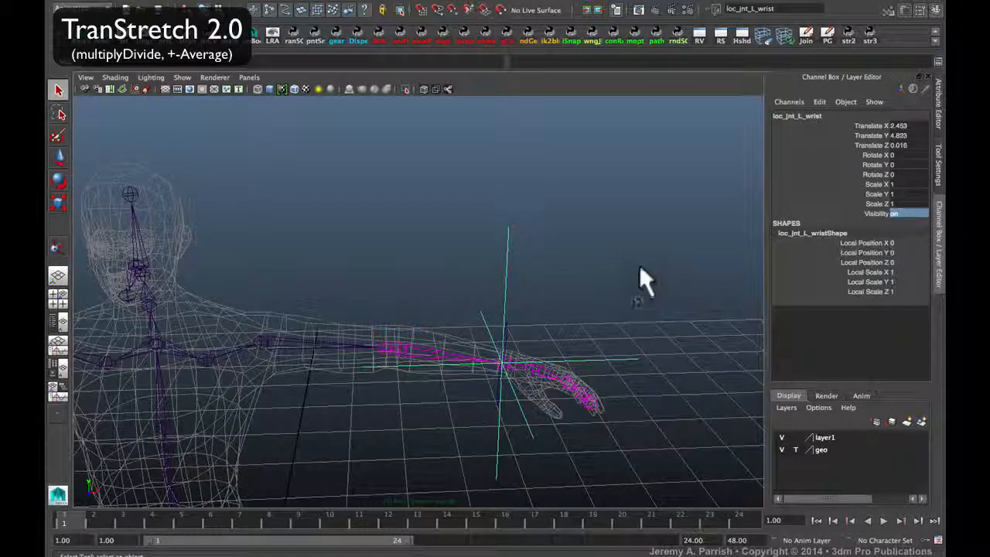
double_click(899, 212)
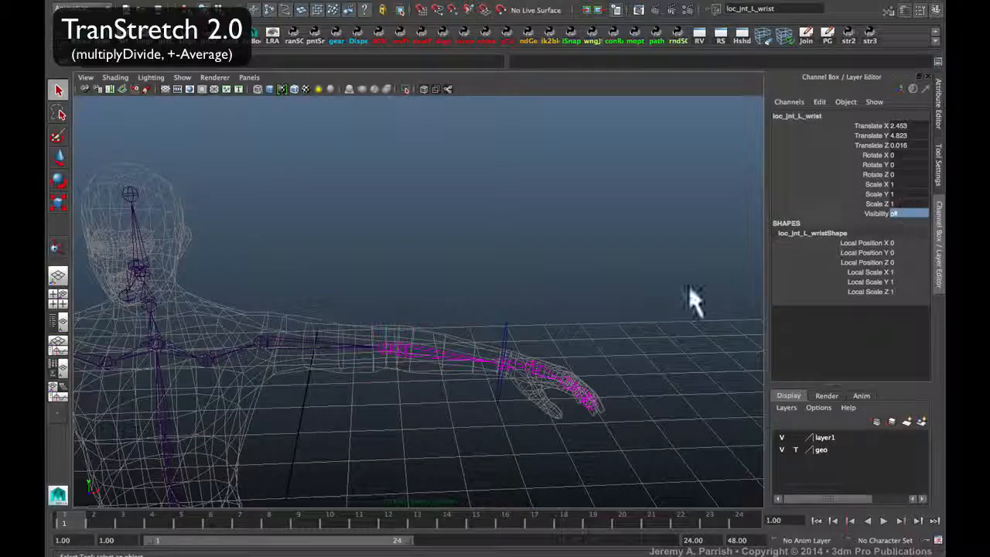
Create an IK handle on the left arm running from jnt_L_shoulder to the wrist joint.
alt+drag(487, 315, 507, 286)
click(661, 2)
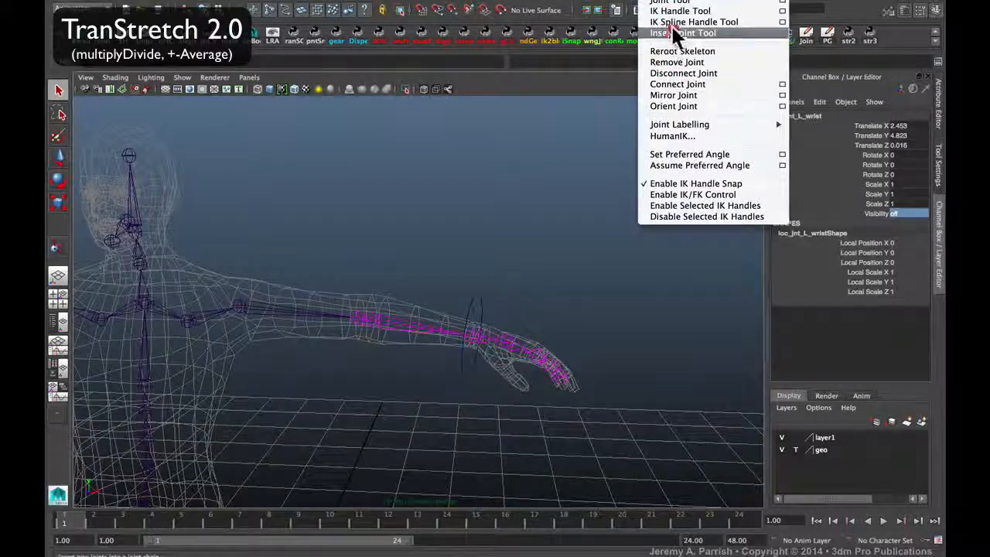
click(675, 7)
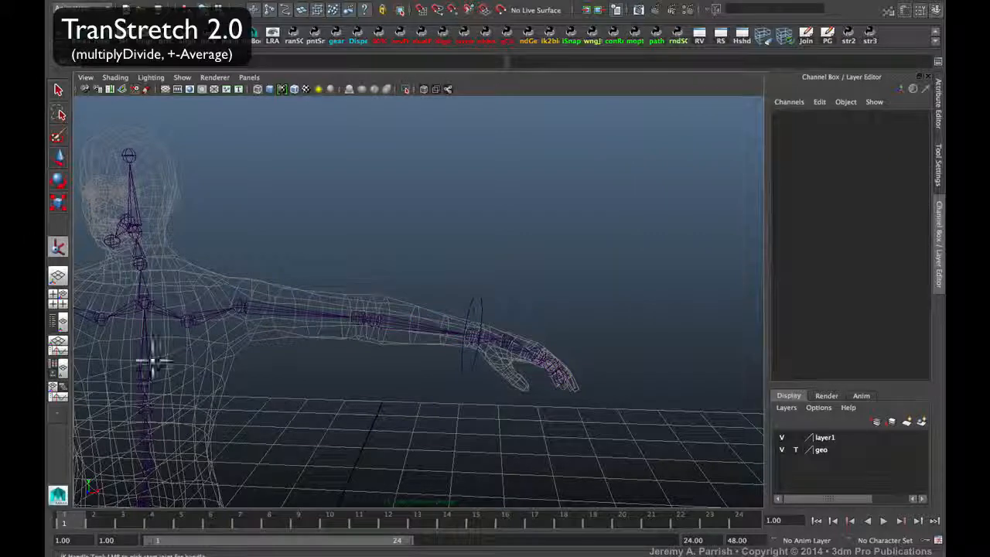
click(240, 307)
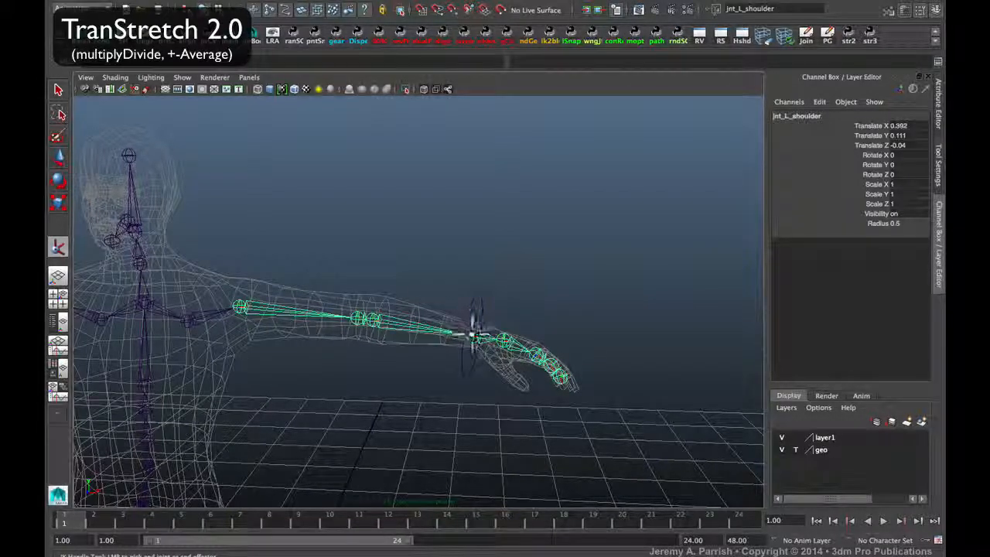
click(470, 332)
key(q)
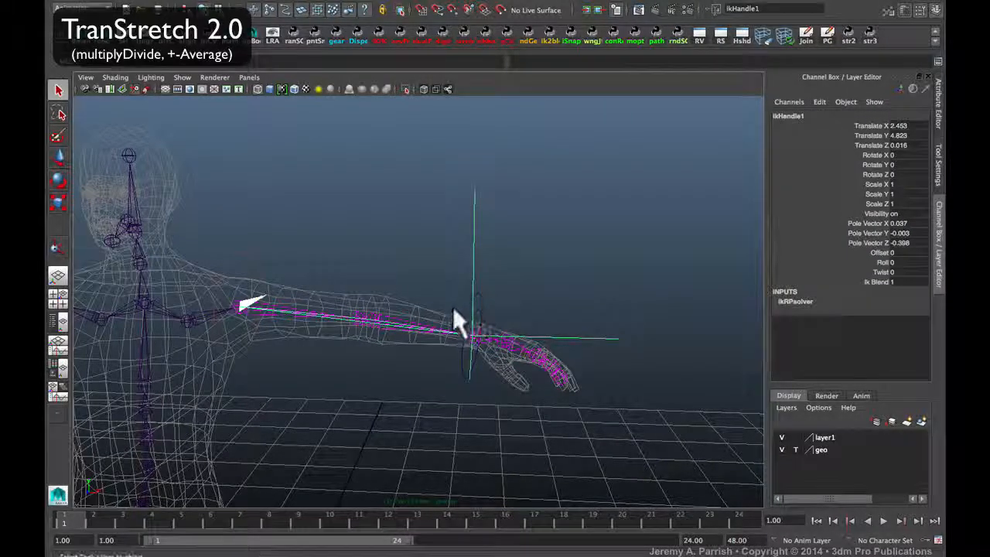
Parent ikHandle1 to the extend_arm_L control around the left wrist.
alt+drag(454, 311, 487, 359)
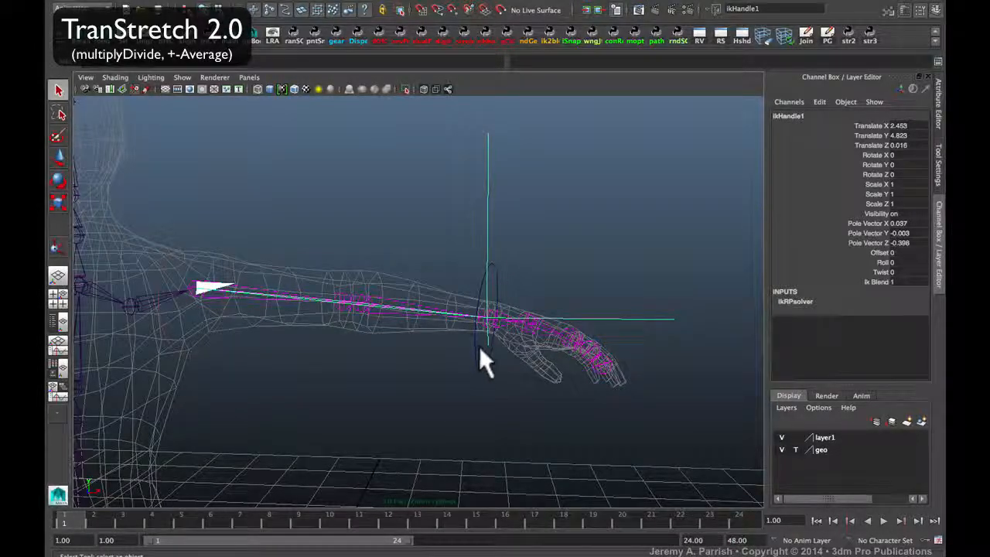
shift+click(480, 348)
key(p)
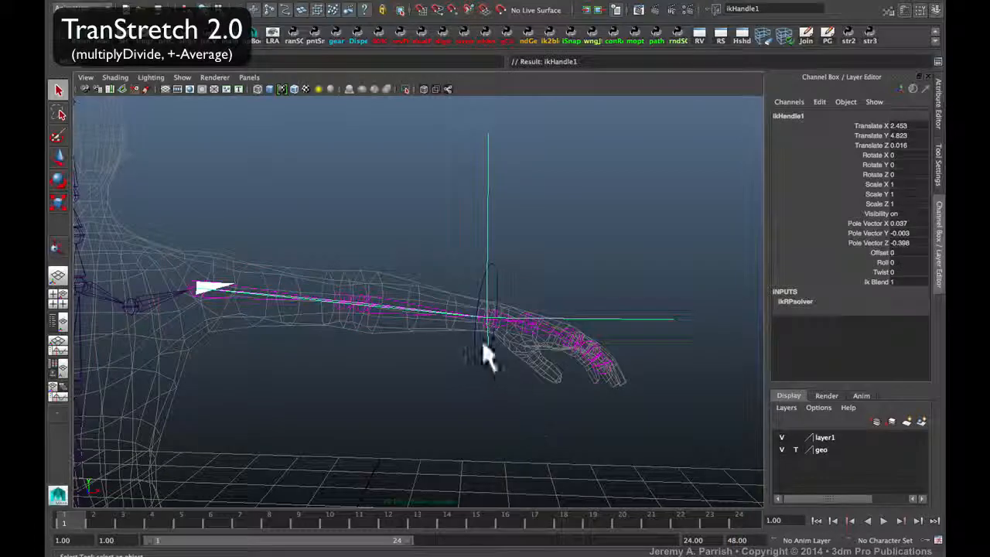
Select the extend_arm_L control and try moving it to test the stretch of the left arm.
click(490, 367)
alt+drag(570, 393, 535, 371)
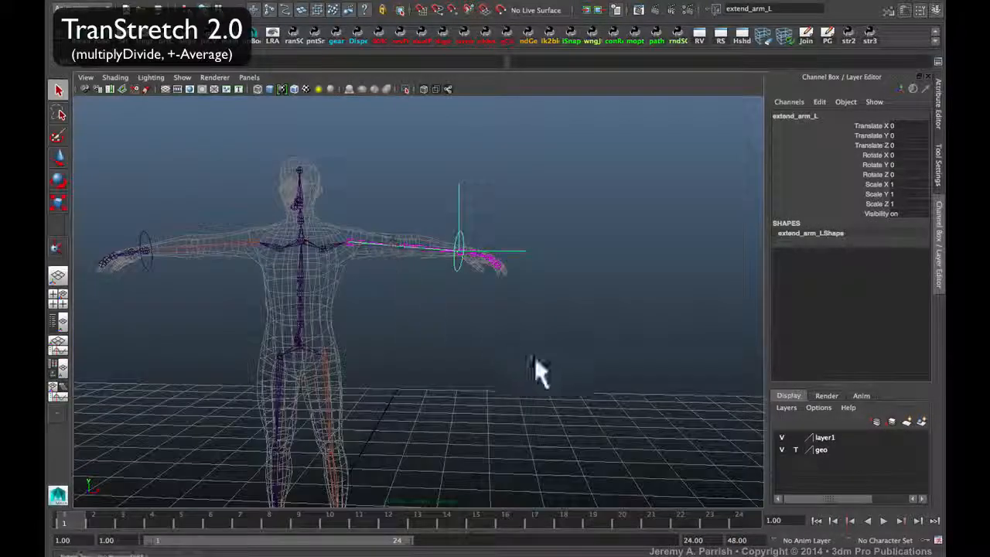
key(w)
drag(464, 250, 471, 270)
alt+right_drag(471, 270, 510, 379)
drag(551, 373, 256, 335)
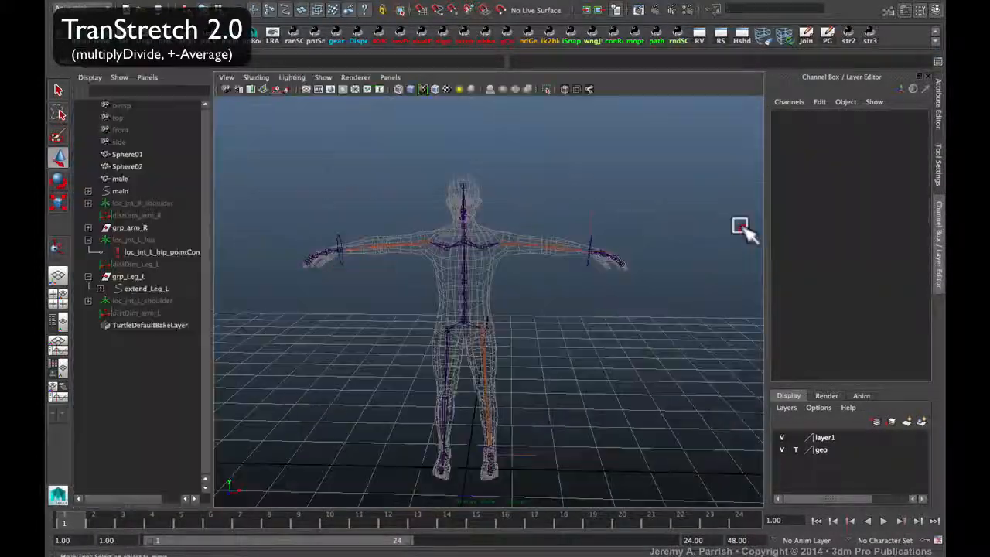
Parent grp_arm_L, the group above extend_arm_L, to the main control at the character's feet and clear the selection.
click(741, 221)
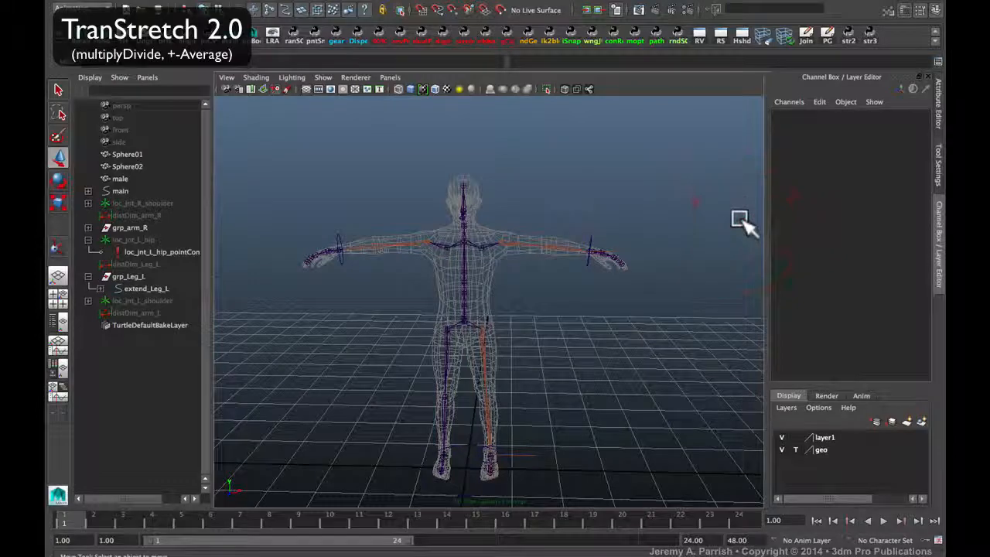
alt+right_drag(566, 276, 579, 299)
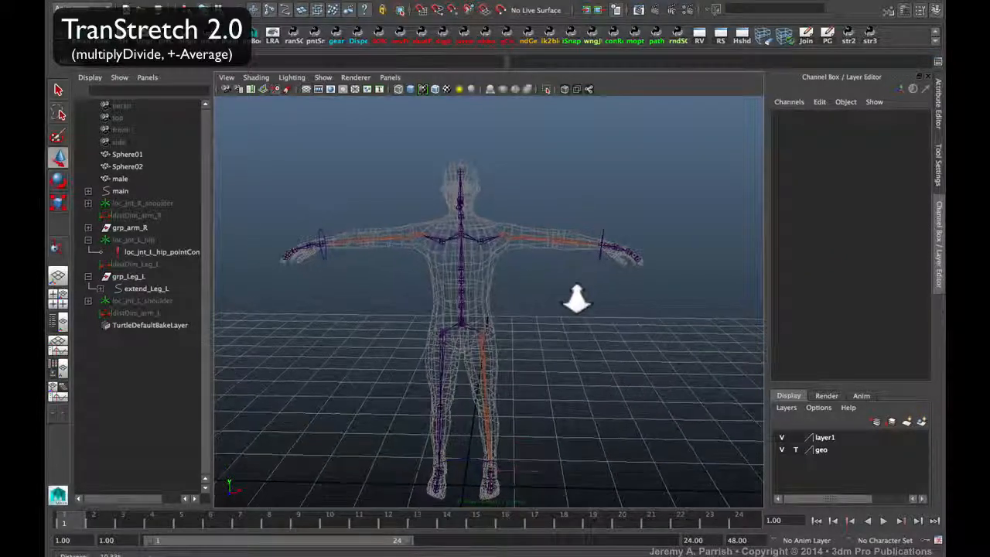
alt+middle_drag(579, 298, 585, 274)
key(space)
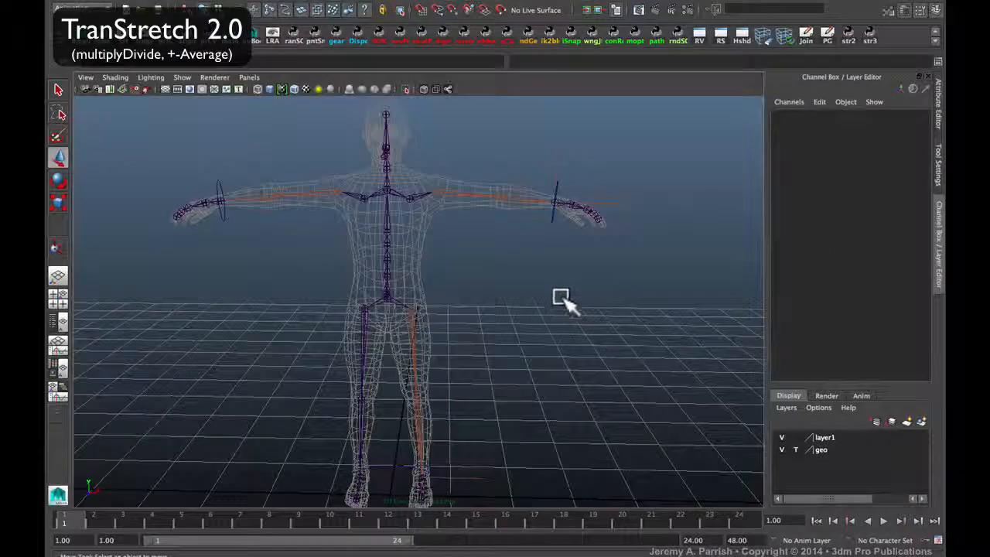
click(531, 227)
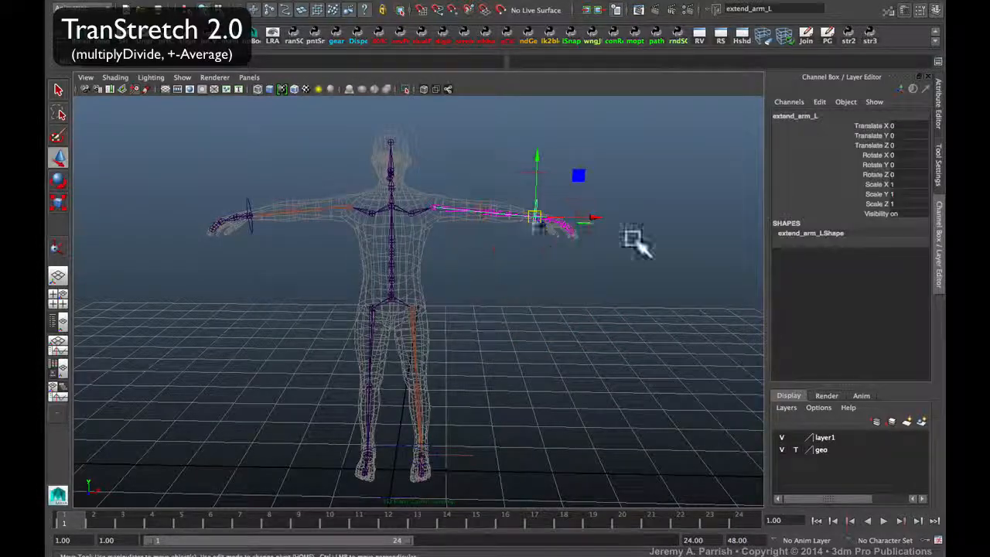
key(Up)
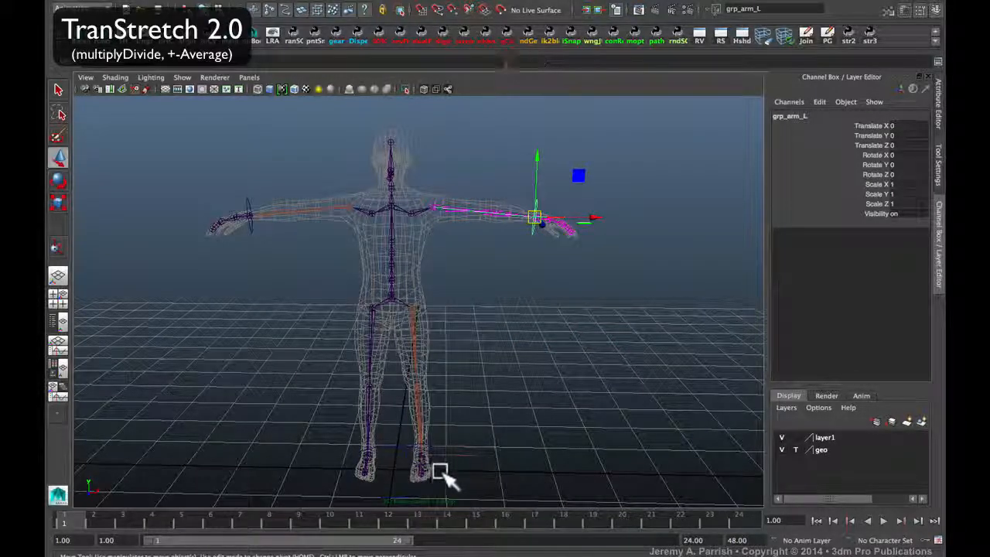
drag(444, 474, 465, 477)
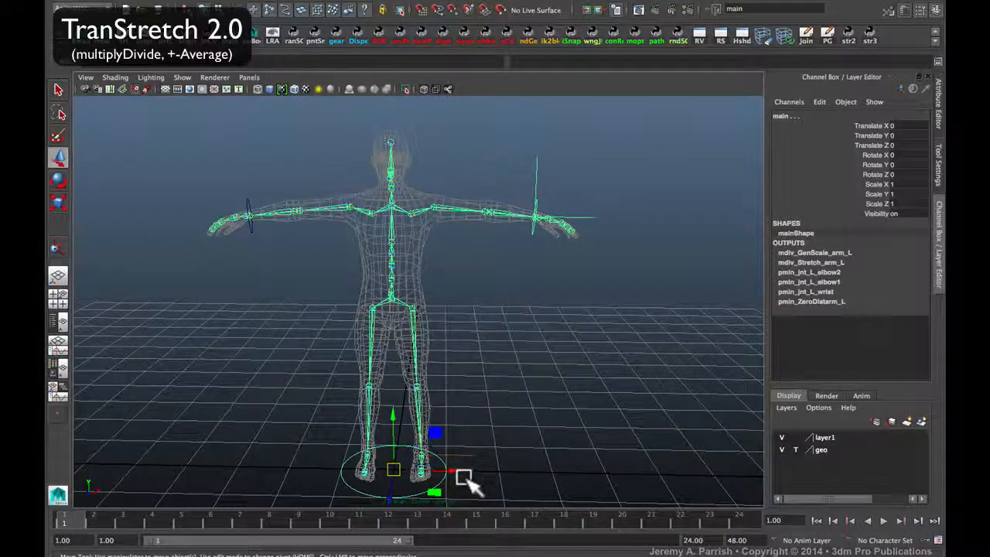
key(p)
click(503, 402)
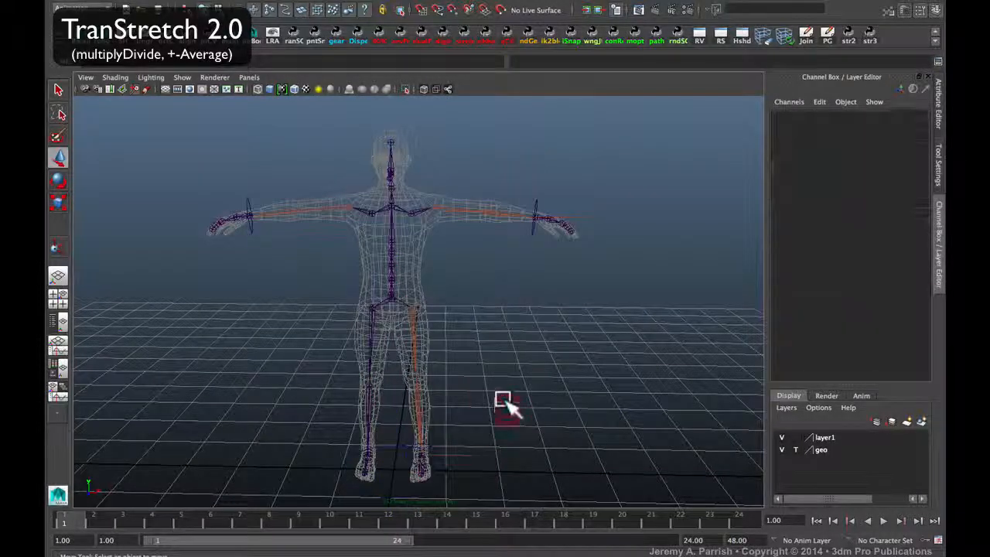
Scale the main control uniformly to about 1.751 and inspect how the arms and legs of the skeleton respond.
click(439, 476)
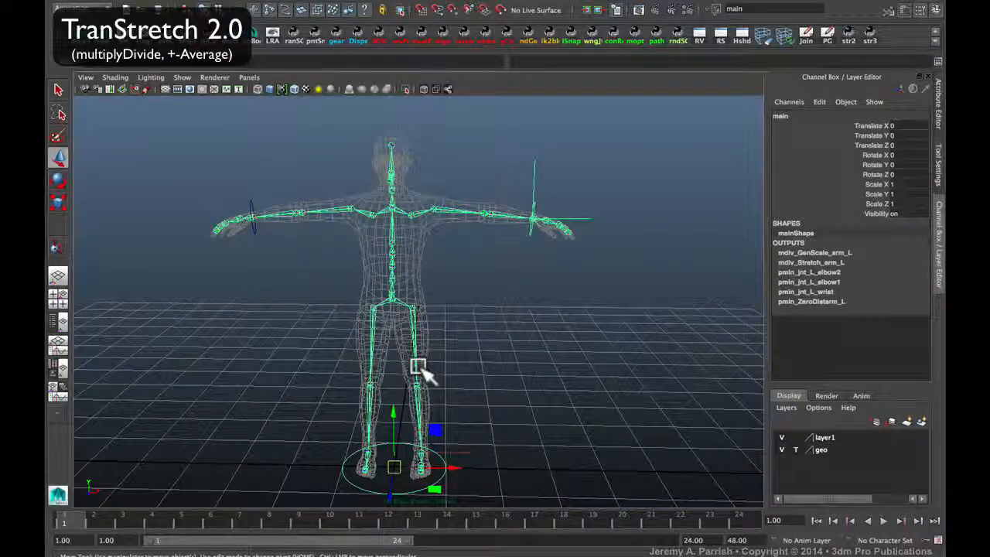
alt+right_drag(585, 395, 579, 392)
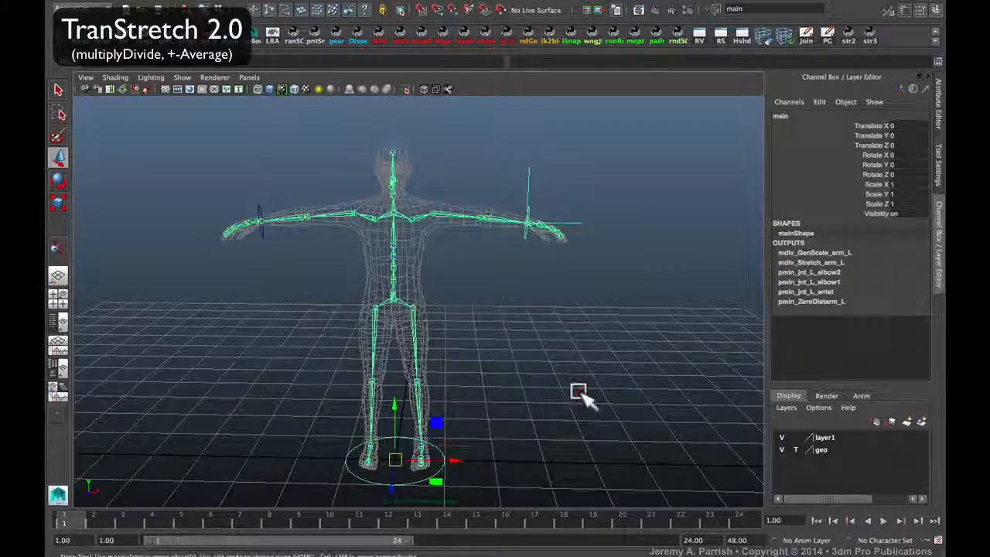
alt+middle_drag(579, 392, 576, 378)
alt+right_drag(577, 378, 568, 374)
alt+middle_drag(569, 374, 584, 382)
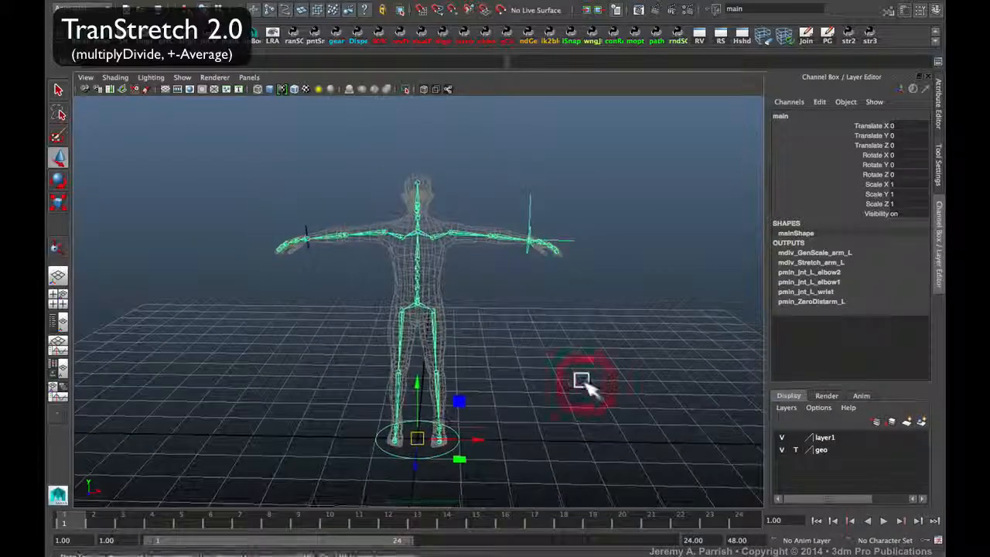
alt+drag(584, 382, 576, 391)
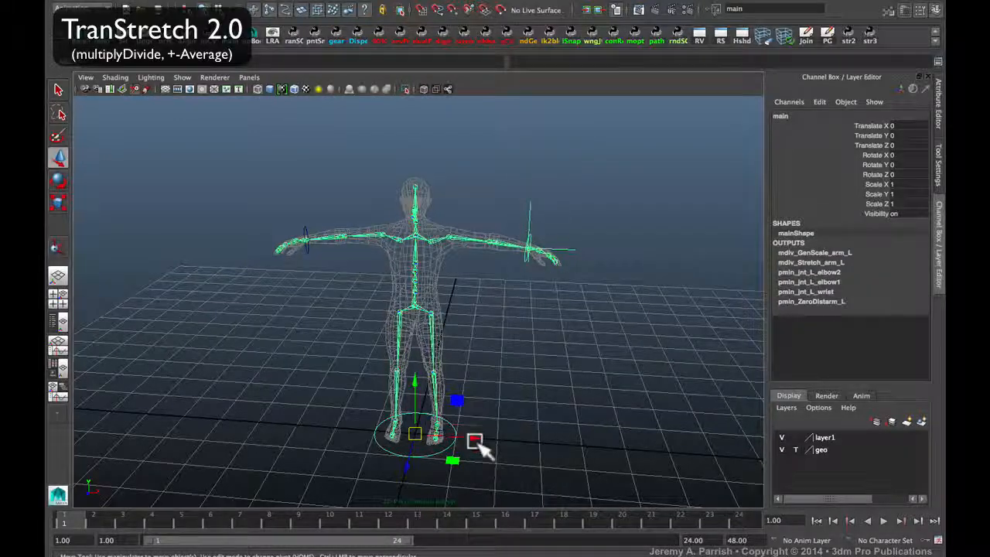
middle_drag(497, 357, 817, 403)
alt+drag(576, 273, 635, 350)
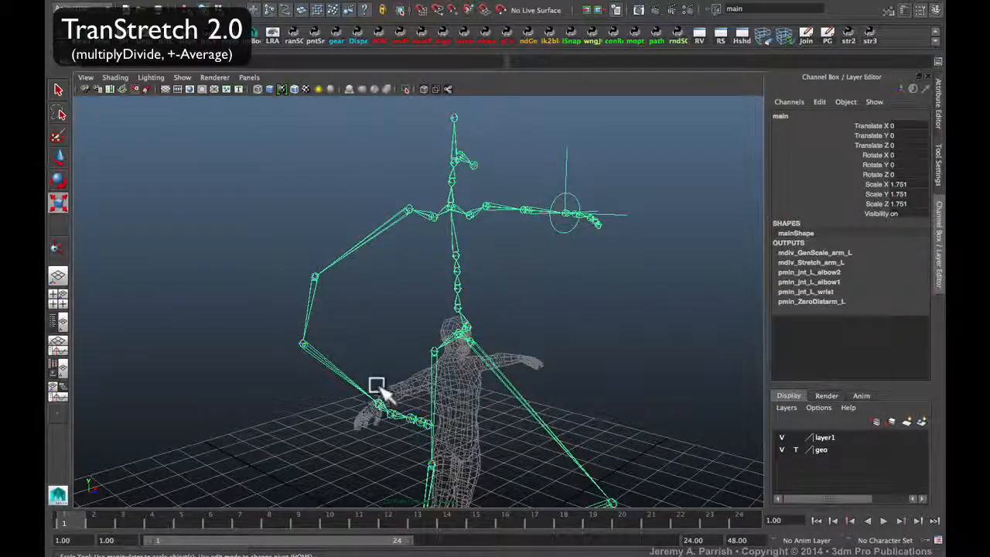
alt+drag(376, 387, 331, 371)
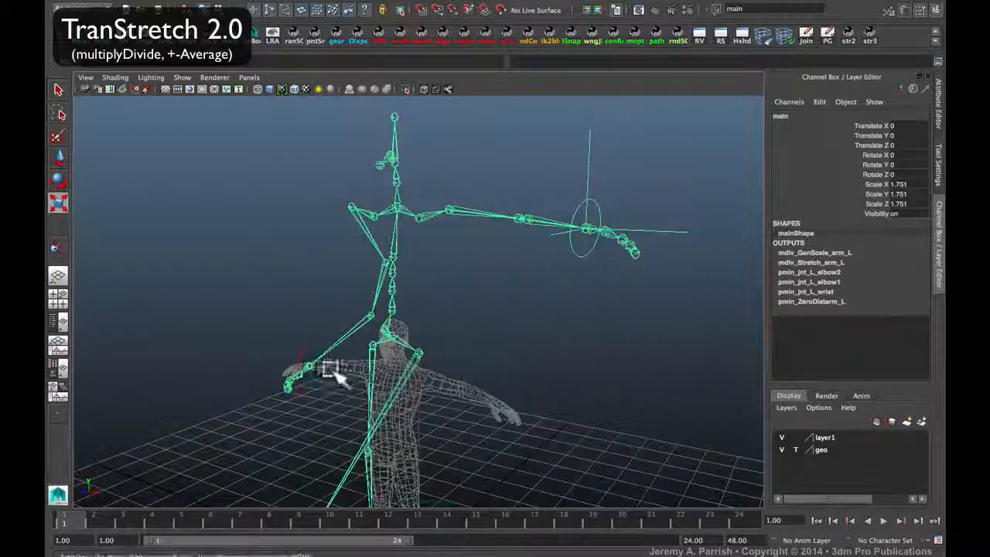
mouse_move(384, 354)
alt+mouse_down()
mouse_move(267, 374)
mouse_move(389, 335)
alt+mouse_up()
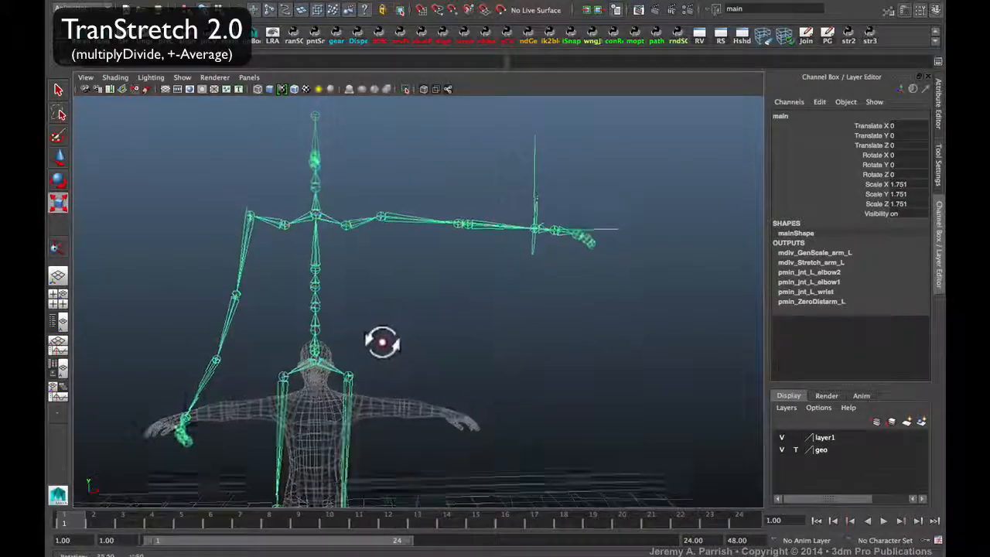
Move extend_arm_L inward toward the shoulder, to about -1.126 in X, to test how the scaled left arm bends.
click(532, 292)
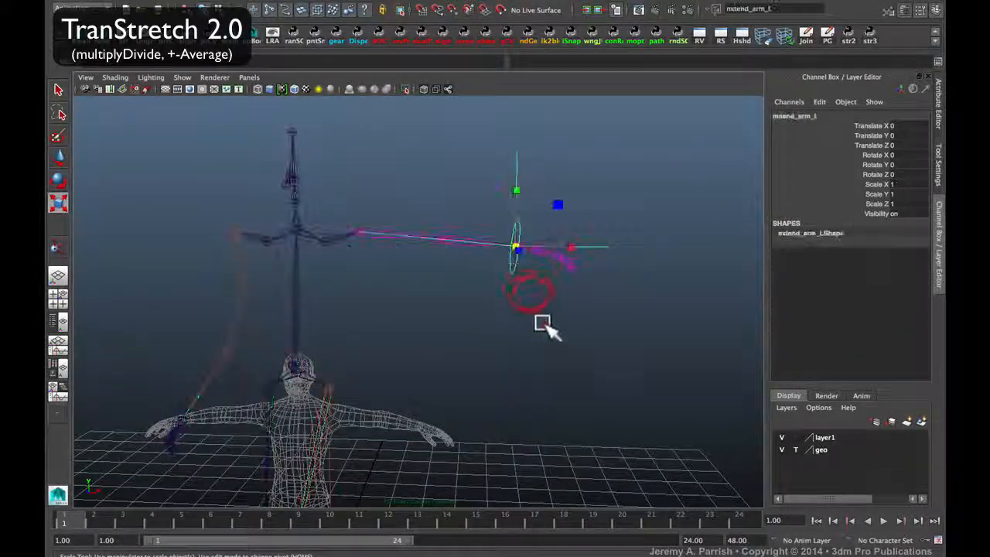
key(w)
drag(515, 239, 436, 306)
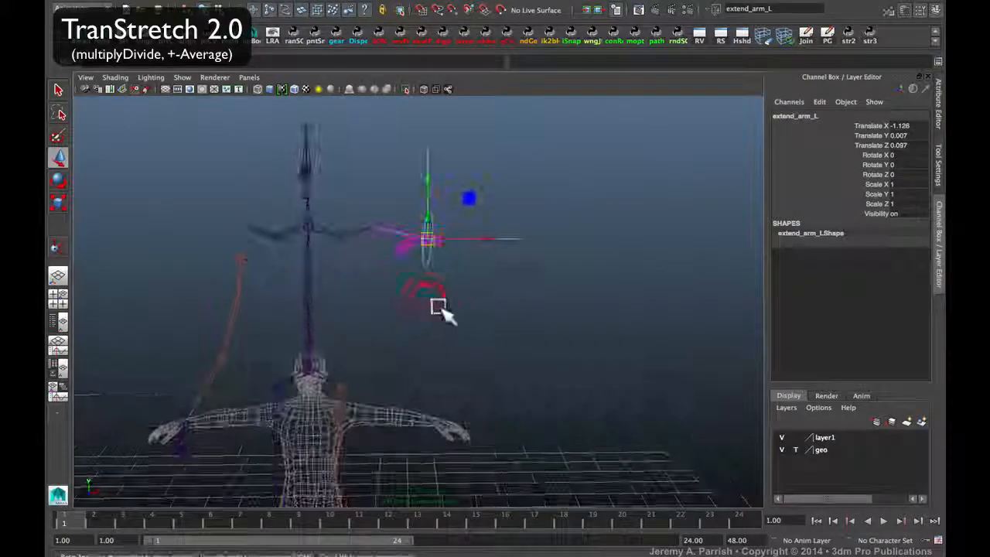
Select the main control at the feet and scale it down uniformly to about 0.487 to test the rig at small size.
alt+middle_drag(480, 345, 520, 276)
alt+right_drag(520, 275, 355, 281)
alt+middle_drag(355, 282, 370, 252)
alt+drag(371, 252, 379, 349)
click(442, 468)
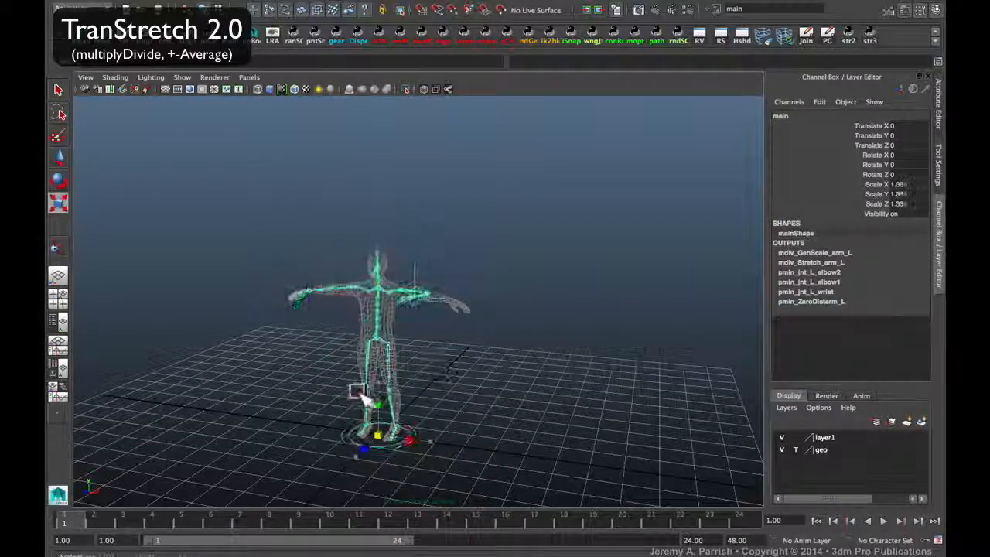
drag(186, 444, 175, 444)
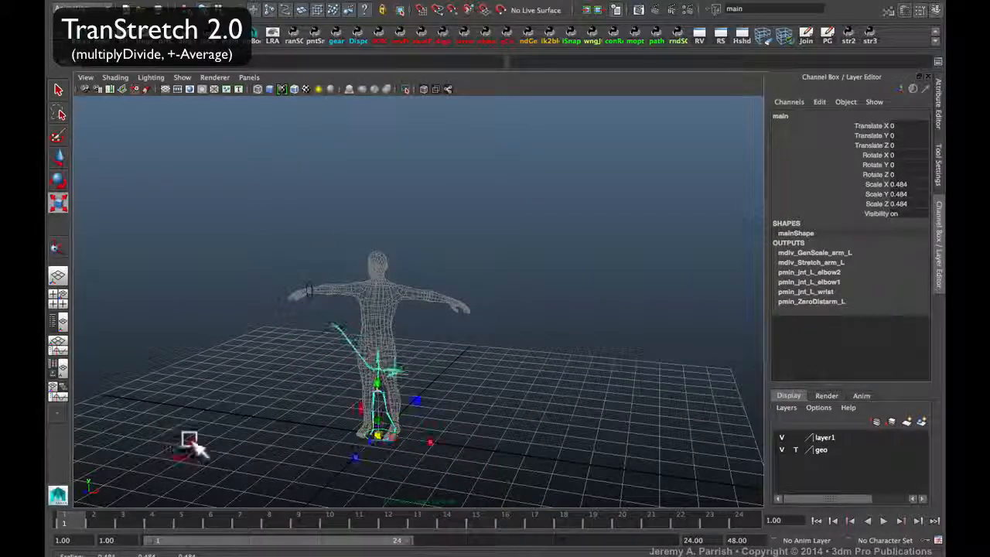
alt+right_drag(190, 442, 303, 451)
alt+middle_drag(302, 451, 341, 324)
alt+right_drag(340, 325, 450, 493)
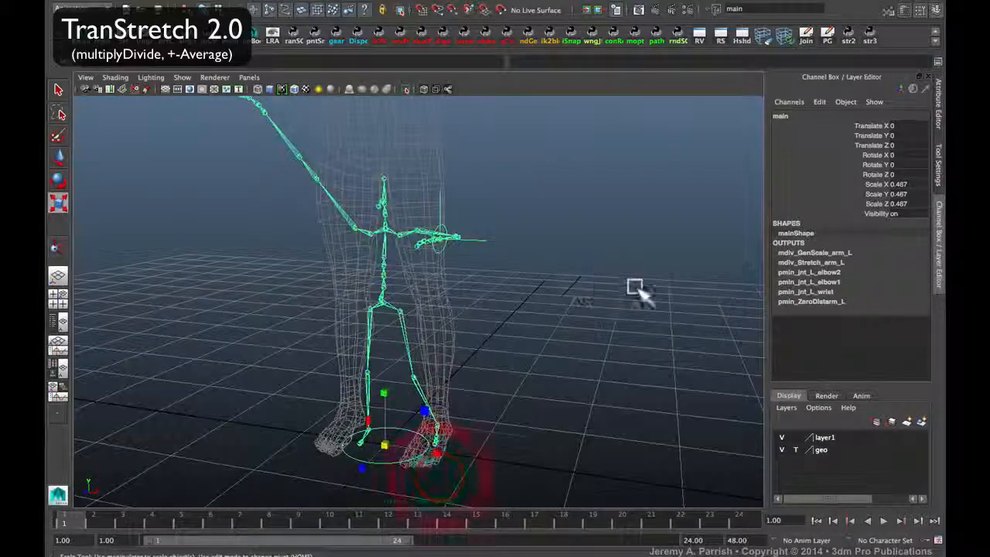
Shrink the main control further to a uniform scale of about 0.307 and inspect the bent left arm.
middle_drag(637, 288, 455, 337)
alt+drag(455, 338, 522, 316)
alt+right_drag(521, 316, 580, 465)
alt+middle_drag(581, 465, 535, 344)
alt+drag(535, 346, 612, 243)
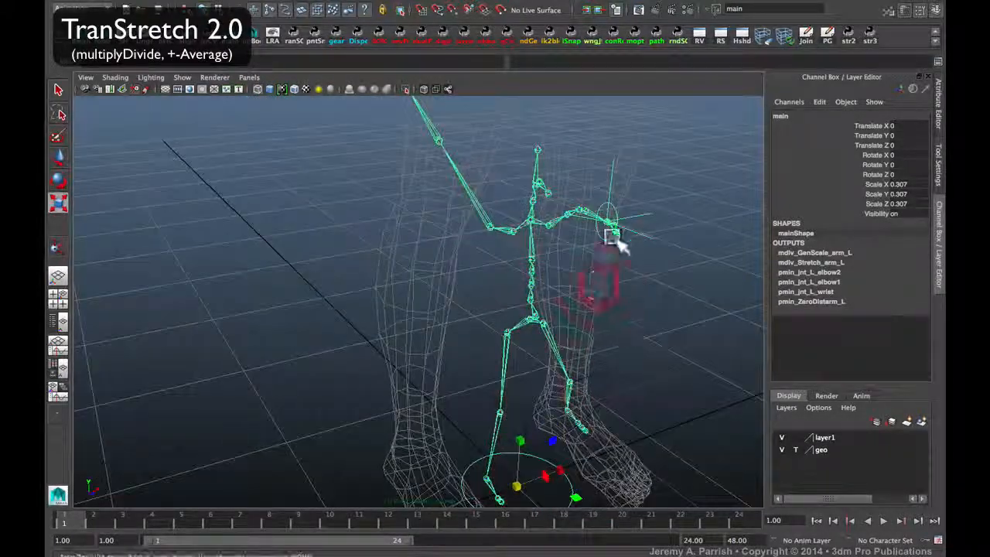
Move extend_arm_L outward, inward and downward to test bending and stretching of the scaled-down left arm, undoing the last movement.
click(613, 206)
alt+right_drag(639, 262, 614, 268)
alt+drag(602, 291, 552, 280)
key(w)
alt+right_drag(487, 279, 413, 306)
alt+middle_drag(414, 305, 383, 302)
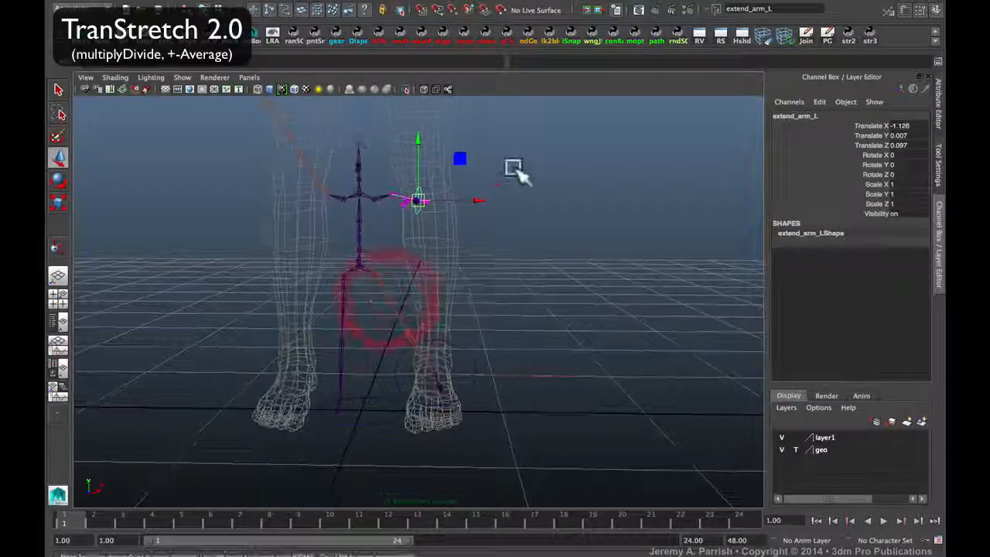
drag(479, 199, 751, 266)
drag(700, 218, 457, 230)
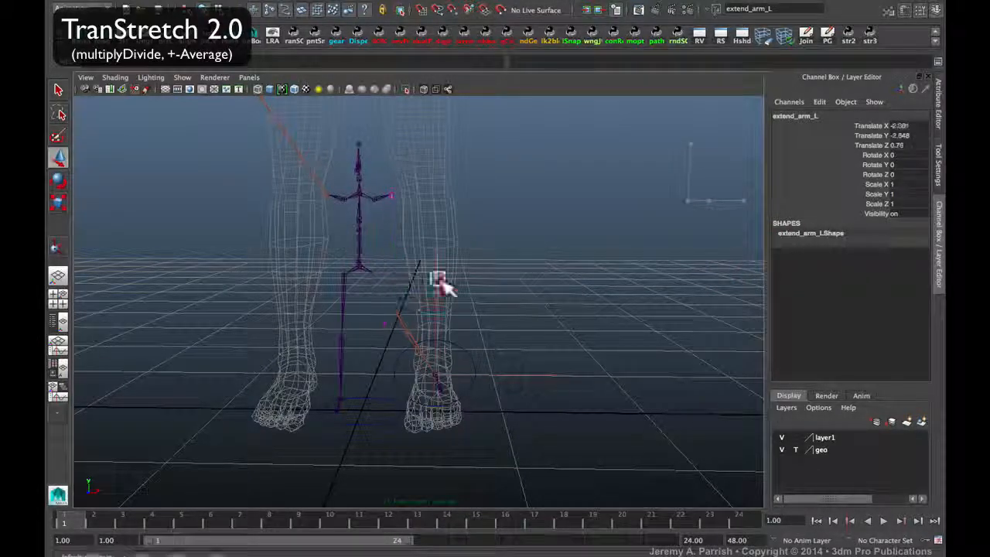
drag(441, 283, 543, 104)
drag(523, 344, 630, 258)
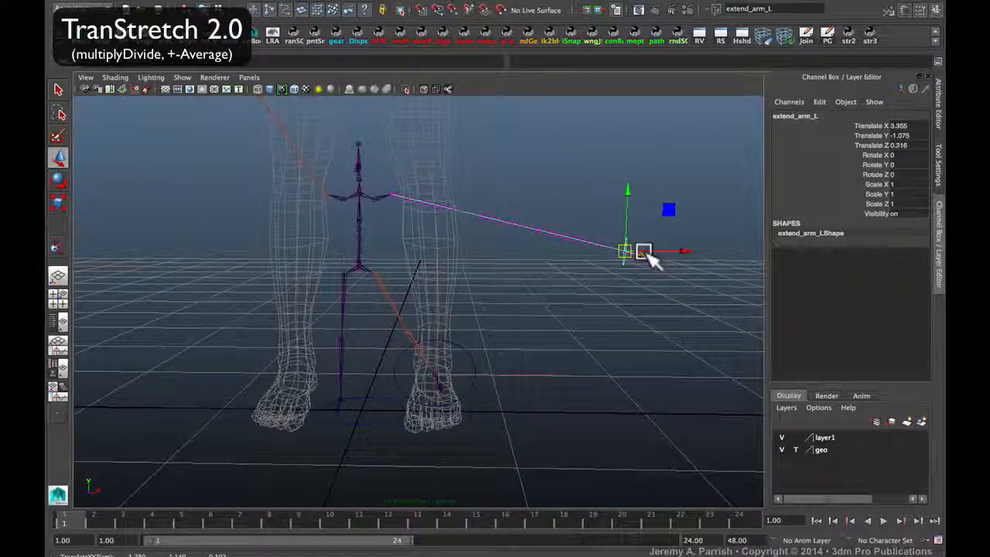
key(ctrl+z)
Reset extend_arm_L to 0 in Translate X, Y and Z and check the left arm's pose.
mouse_move(642, 288)
alt+mouse_down()
mouse_move(635, 299)
mouse_move(646, 304)
alt+mouse_up()
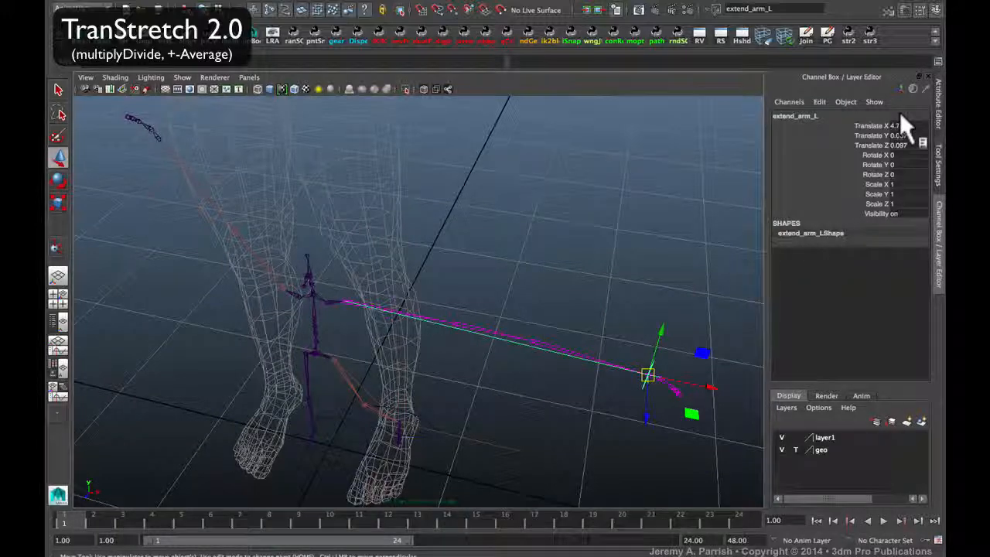
drag(900, 118, 903, 139)
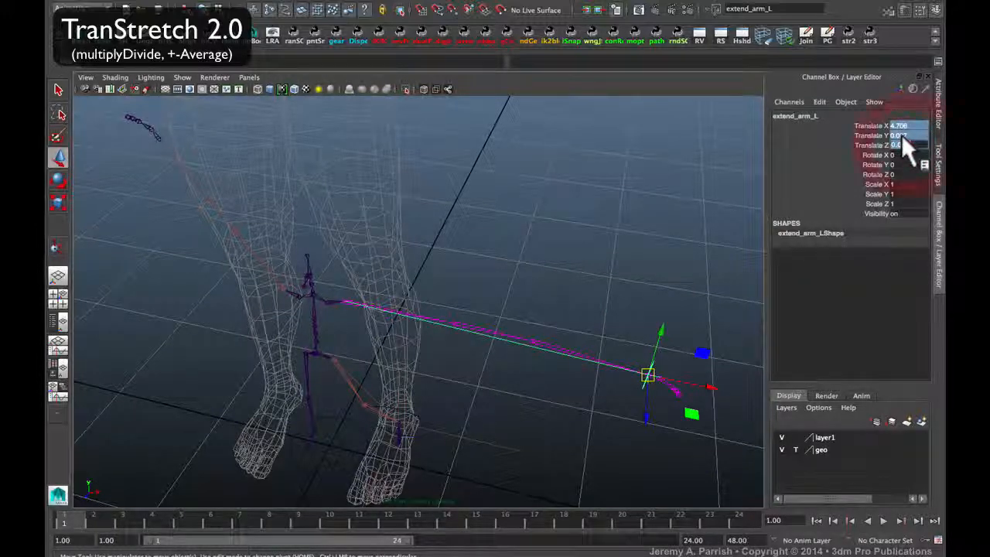
text(0)
key(Return)
alt+drag(624, 324, 387, 155)
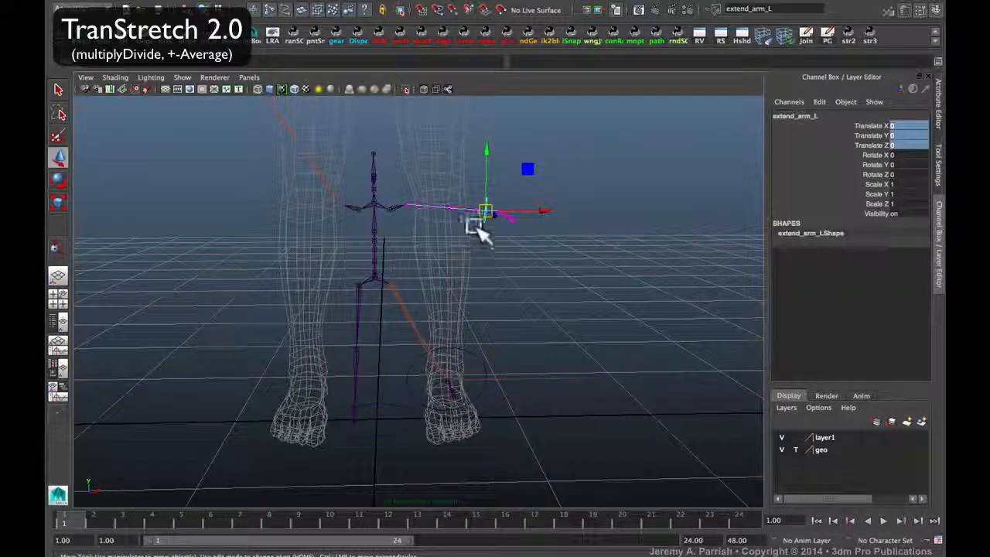
alt+drag(570, 353, 505, 350)
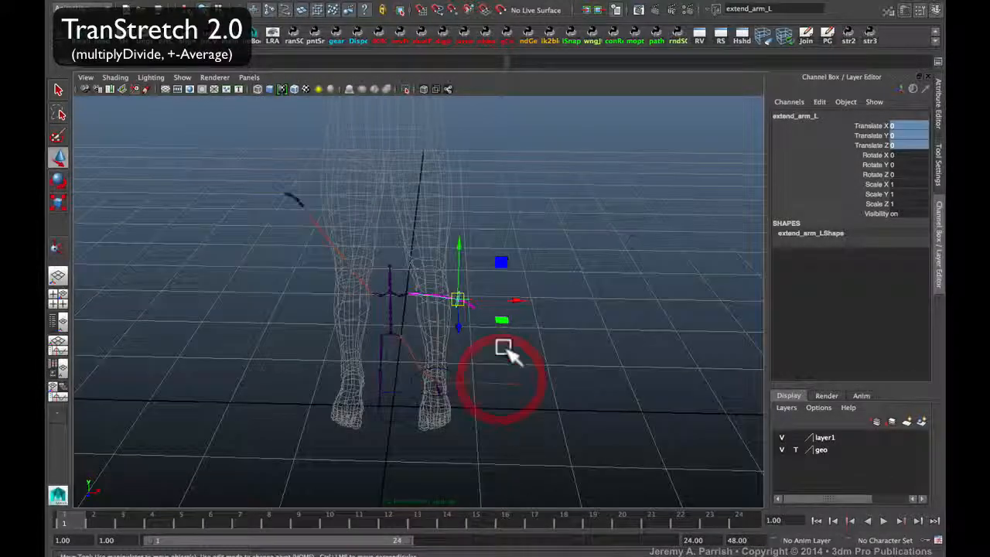
Select the main control and reset its Scale X, Y and Z to 1, checking the skeleton's fit inside the body mesh.
click(403, 427)
drag(891, 186, 897, 205)
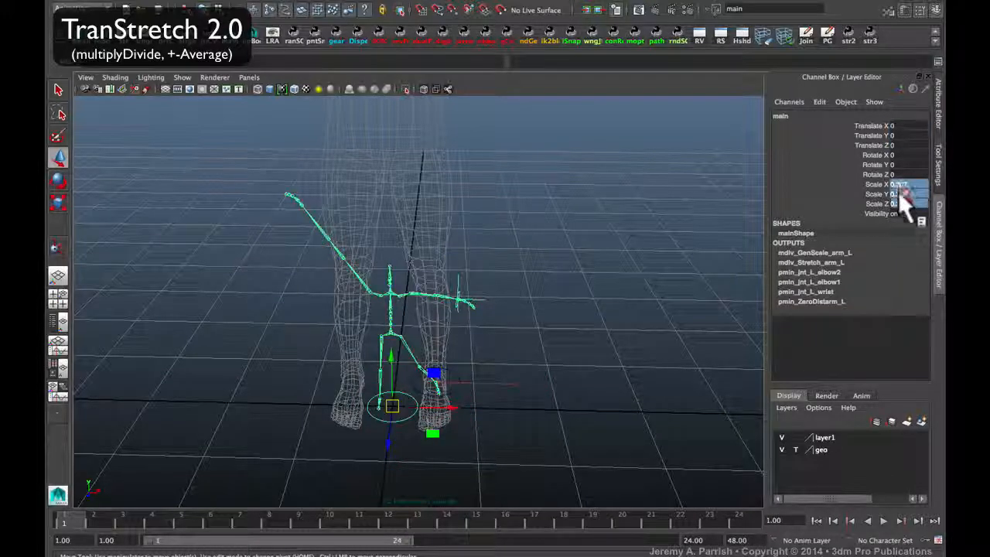
text(1)
key(Return)
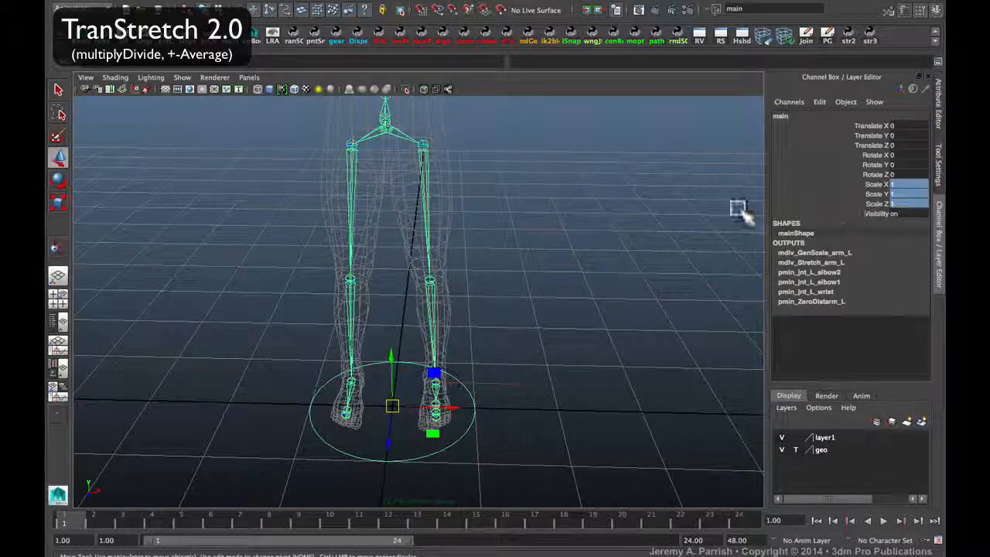
alt+right_drag(739, 209, 426, 235)
alt+middle_drag(426, 235, 497, 383)
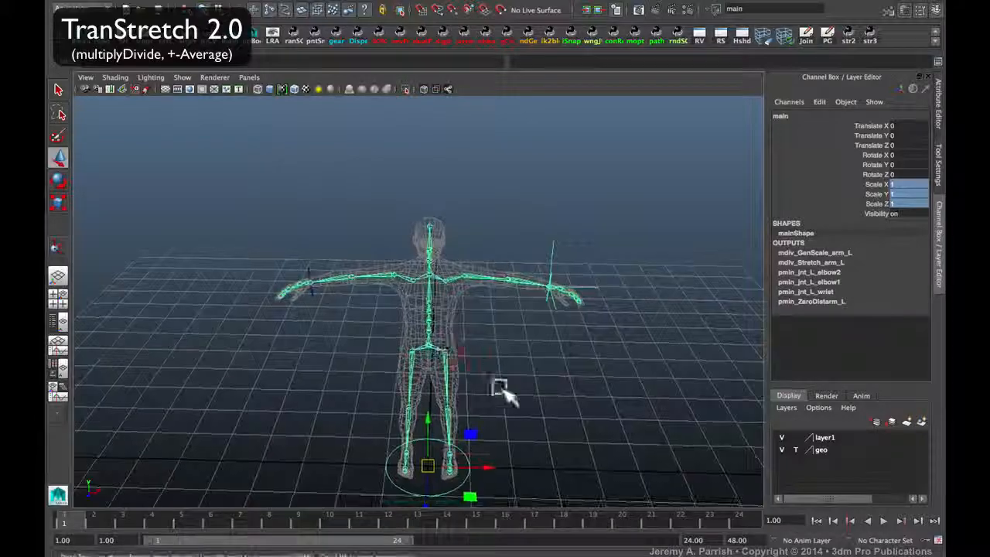
Clear the selection, then select the right elbow joint jnt_R_elbow2, examine its input nodes and open their channel options.
click(445, 357)
click(343, 270)
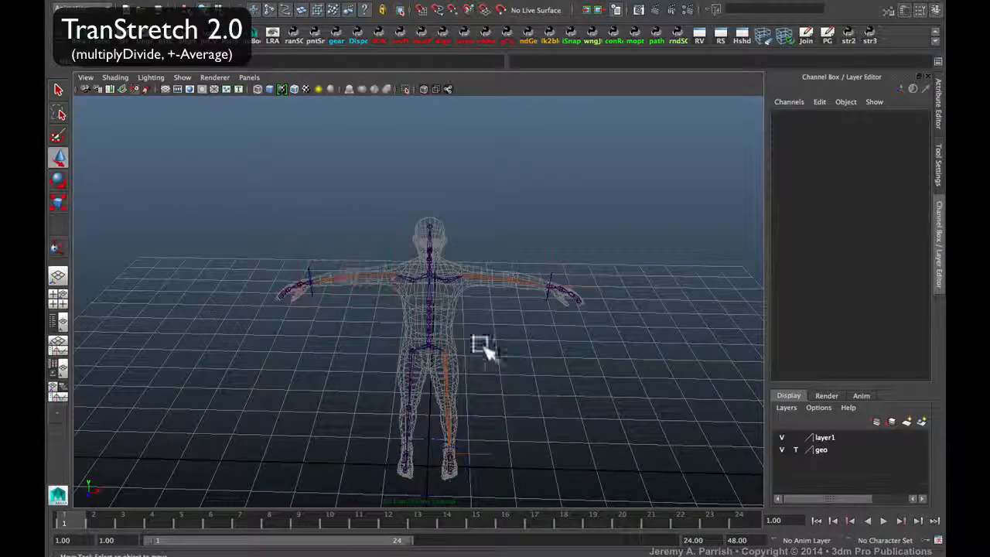
alt+drag(482, 347, 531, 343)
alt+right_drag(469, 340, 444, 383)
alt+middle_drag(446, 349, 431, 382)
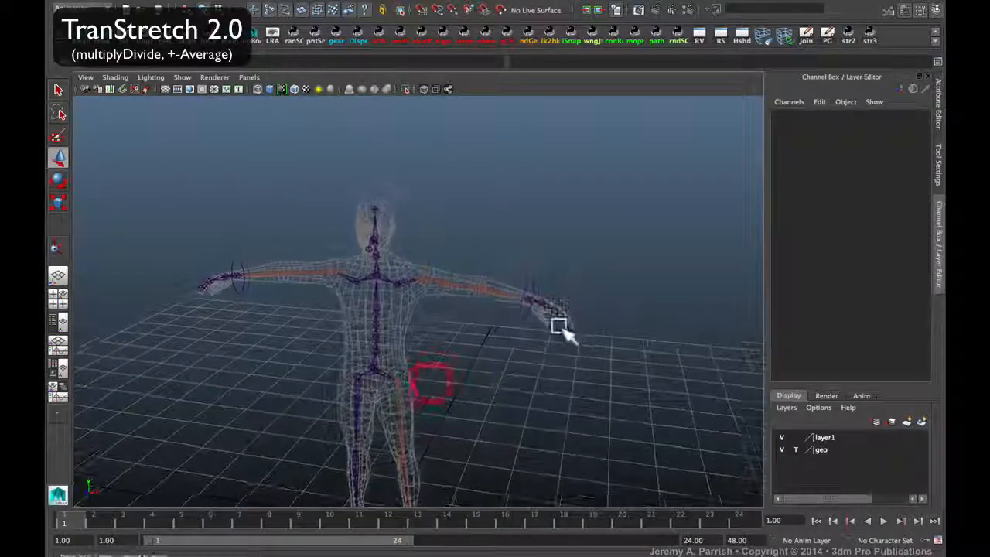
alt+right_drag(551, 325, 636, 439)
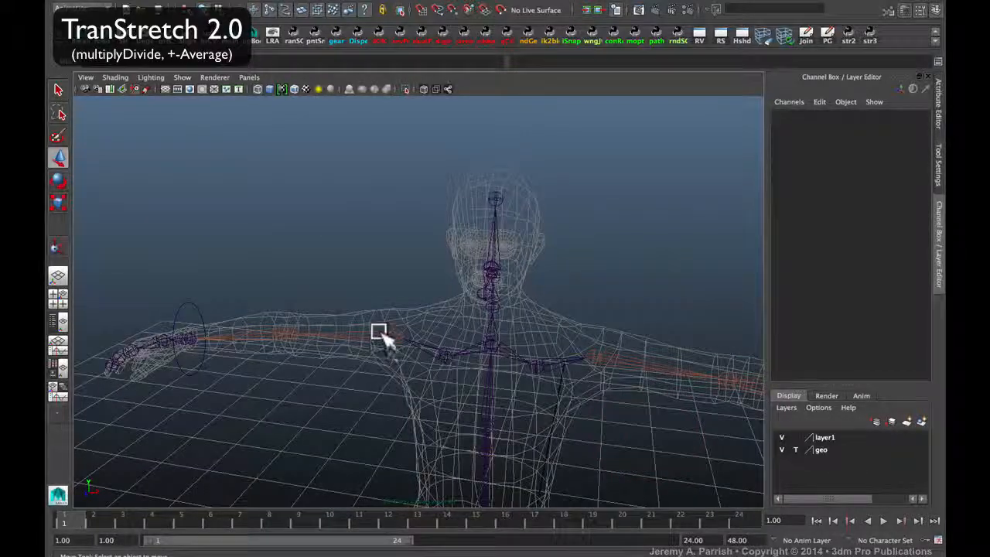
click(379, 335)
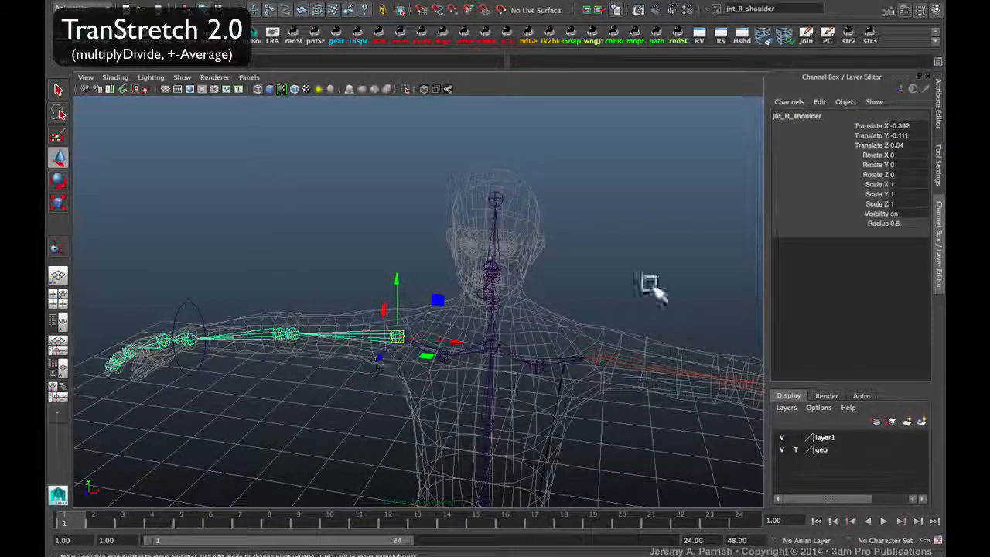
click(259, 340)
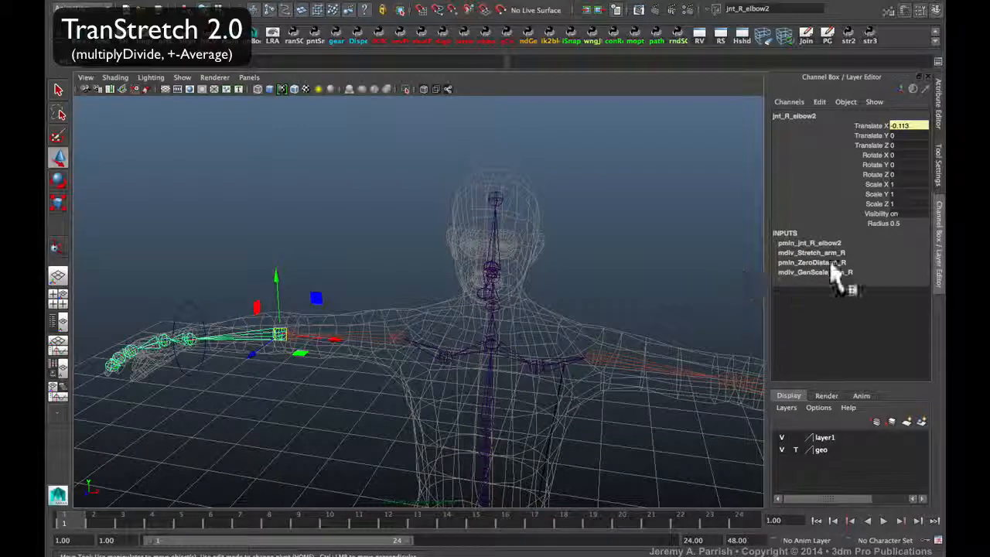
right_click(789, 232)
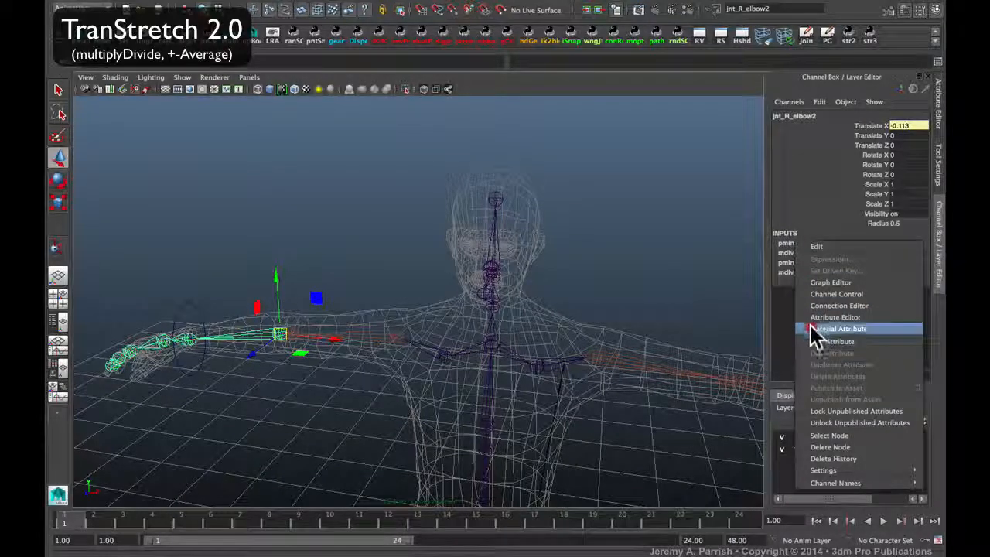